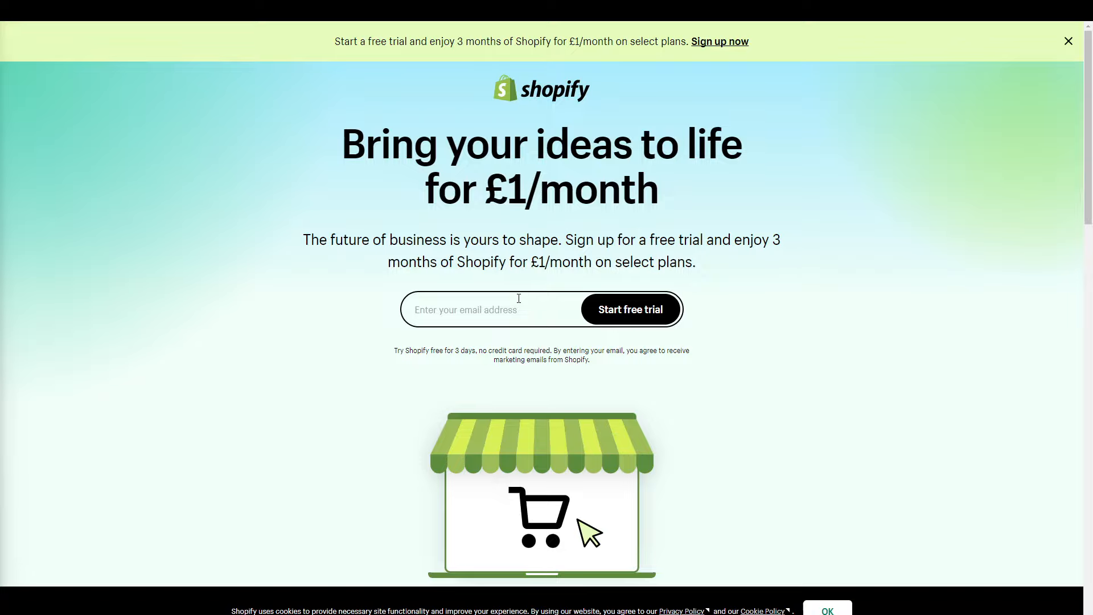
Look through the free-trial landing page, from the £1/month offer and platform features down to the FAQ section
{"action": "scroll", "coordinate": [497, 476], "scroll_direction": "down", "scroll_amount": 8}
{"action": "scroll", "coordinate": [497, 476], "scroll_direction": "down", "scroll_amount": 10}
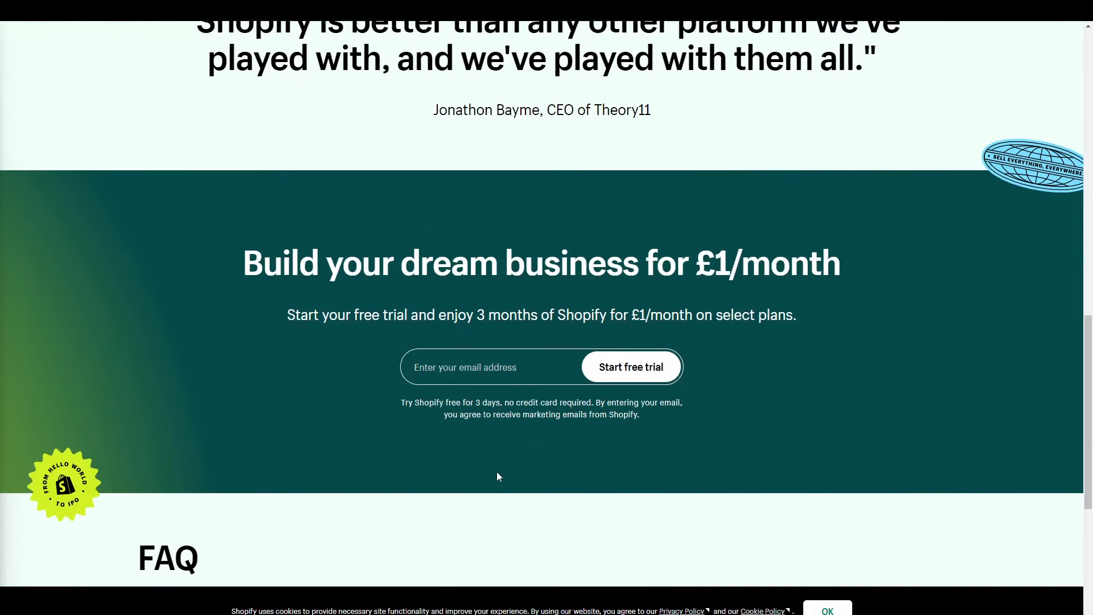
{"action": "scroll", "coordinate": [497, 476], "scroll_direction": "up", "scroll_amount": 18}
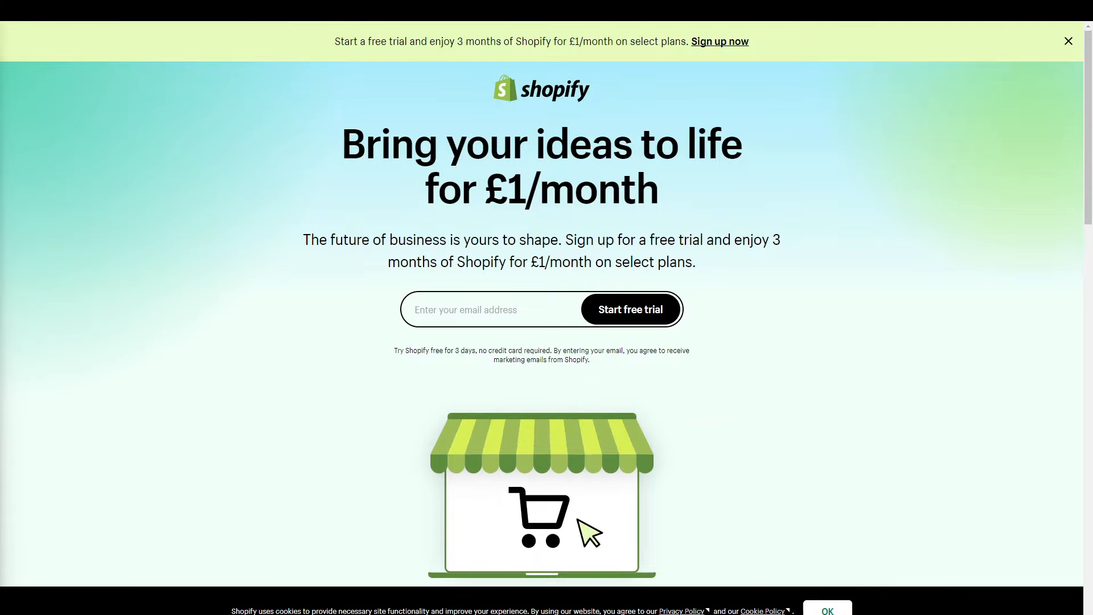
{"action": "scroll", "coordinate": [369, 399], "scroll_direction": "down", "scroll_amount": 6}
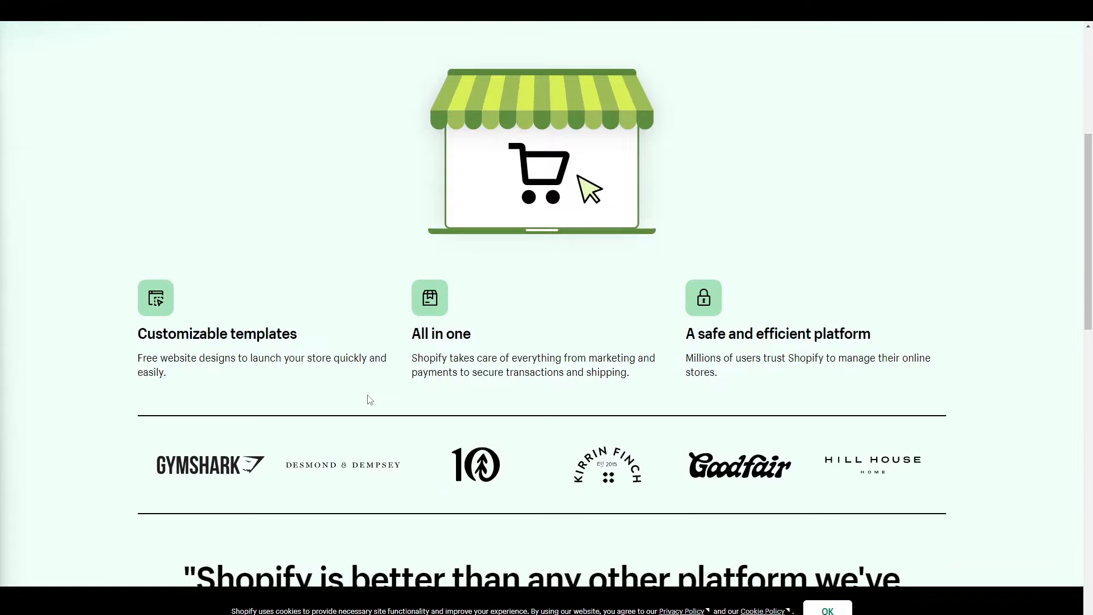
{"action": "scroll", "coordinate": [369, 400], "scroll_direction": "down", "scroll_amount": 1}
{"action": "scroll", "coordinate": [368, 400], "scroll_direction": "down", "scroll_amount": 15}
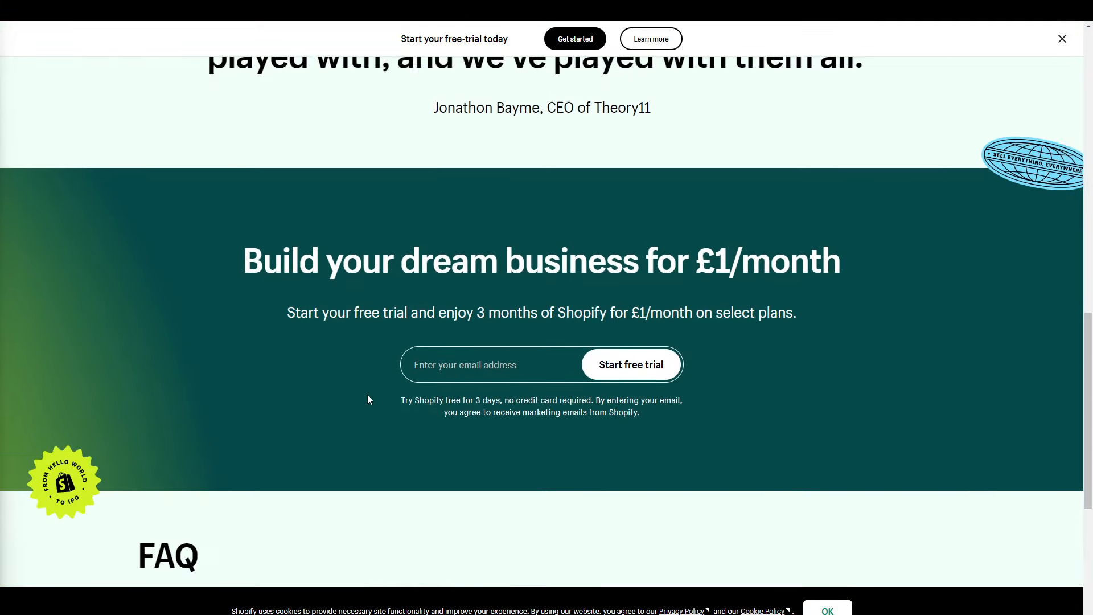
{"action": "scroll", "coordinate": [368, 400], "scroll_direction": "up", "scroll_amount": 20}
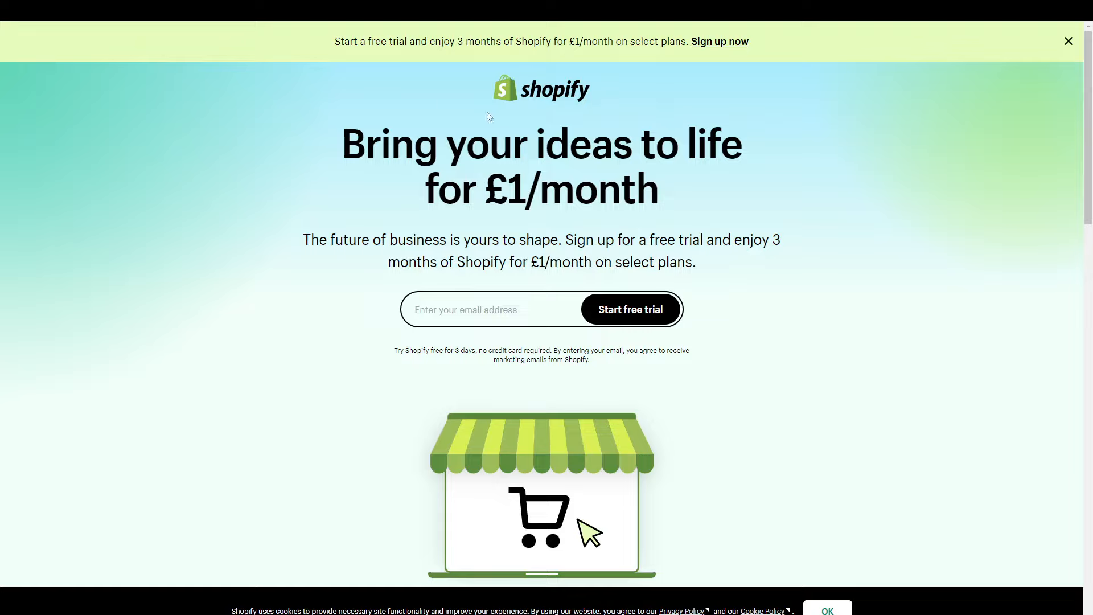
Switch to the store setup questionnaire and answer that the business is just starting and will sell through an online store
{"action": "key", "text": "ctrl+Tab"}
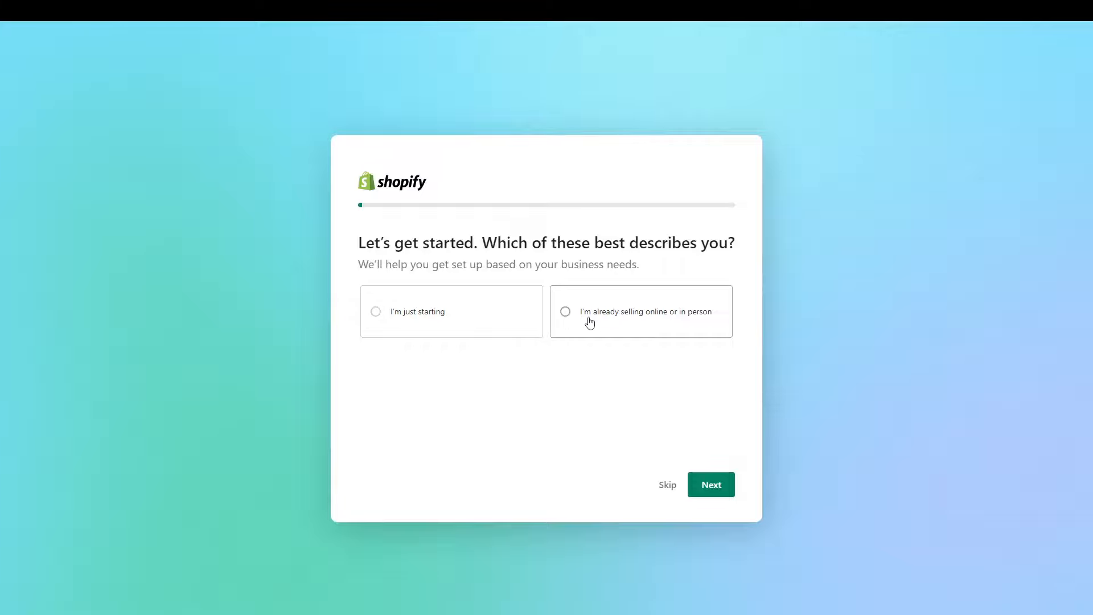
{"action": "left_click", "coordinate": [465, 322]}
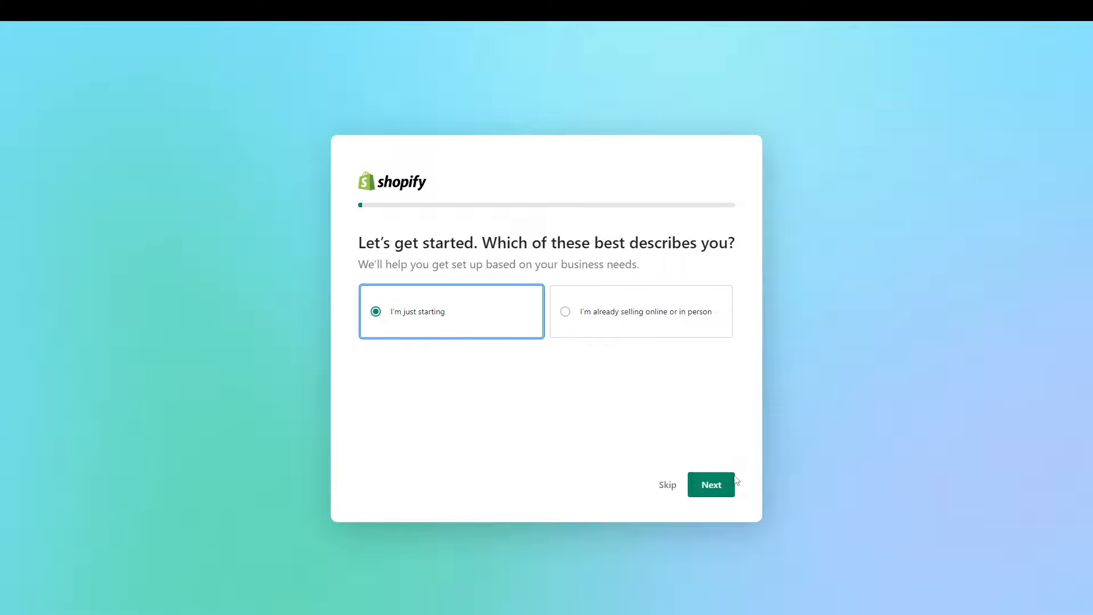
{"action": "left_click", "coordinate": [720, 485]}
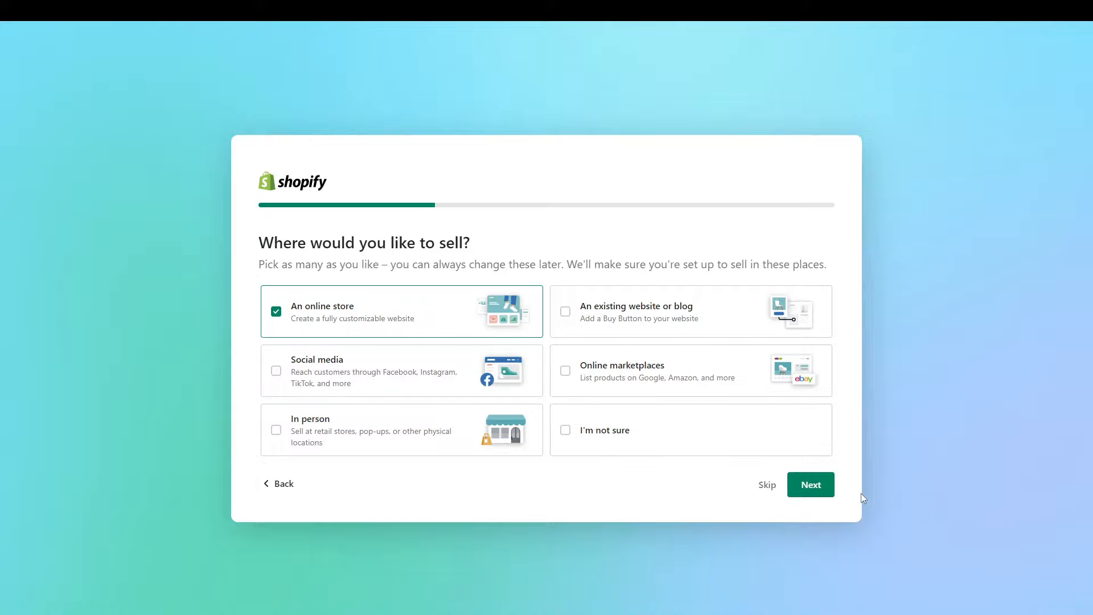
{"action": "left_click", "coordinate": [815, 493]}
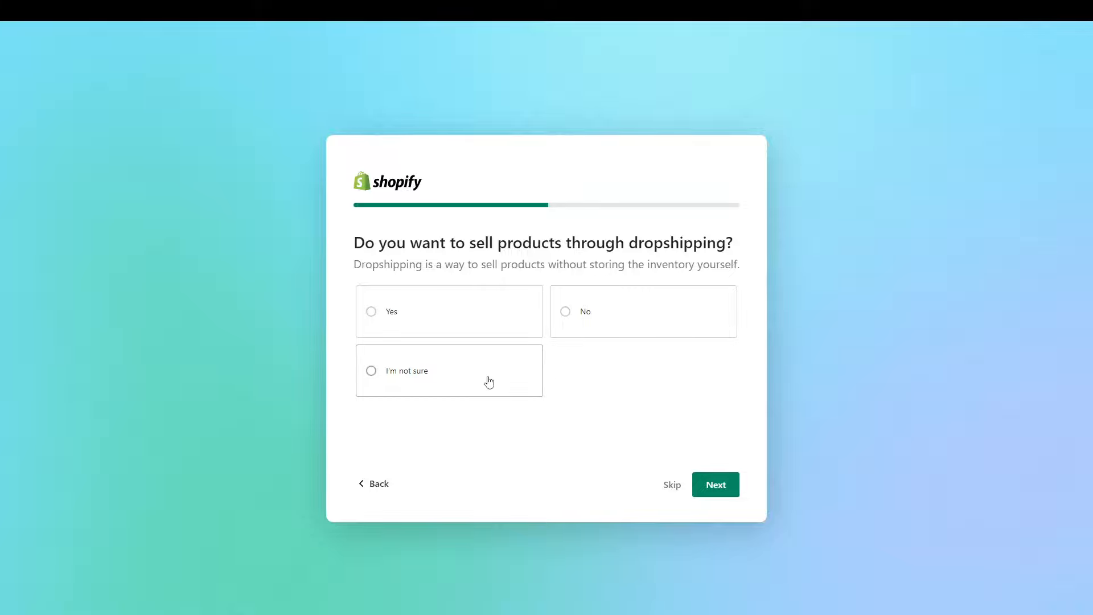
Answer No to selling through dropshipping and Yes to having an online audience or following
{"action": "left_click", "coordinate": [615, 313]}
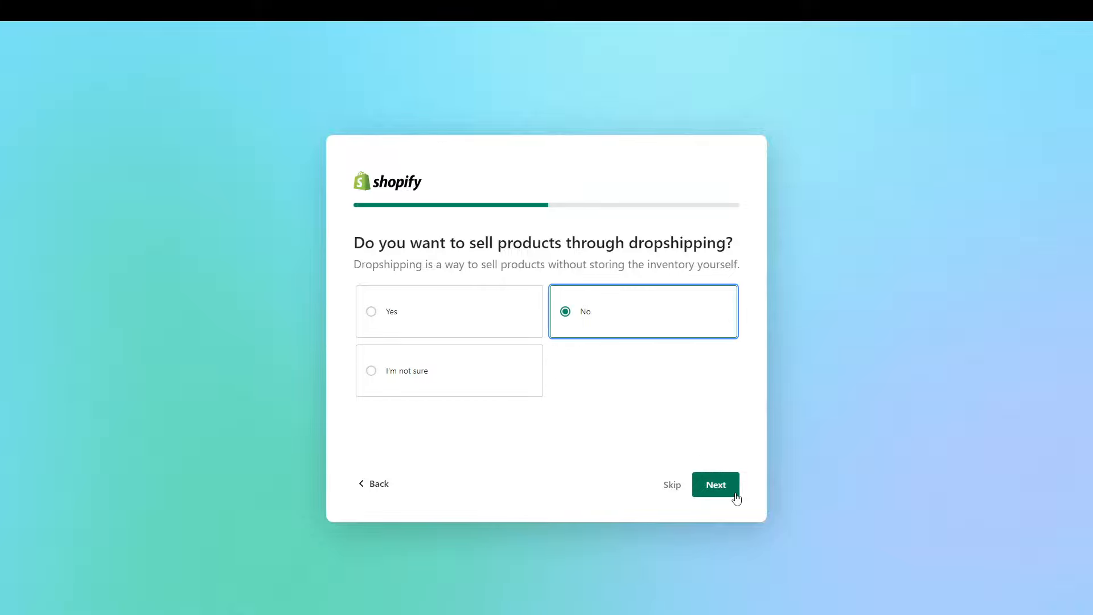
{"action": "left_click", "coordinate": [729, 493]}
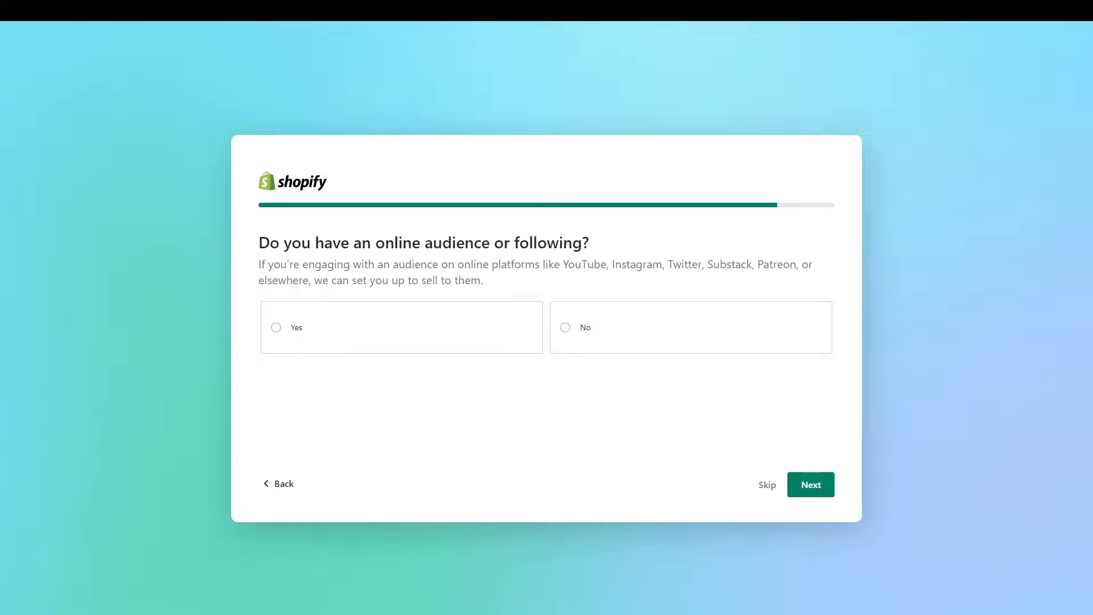
{"action": "left_click", "coordinate": [276, 328]}
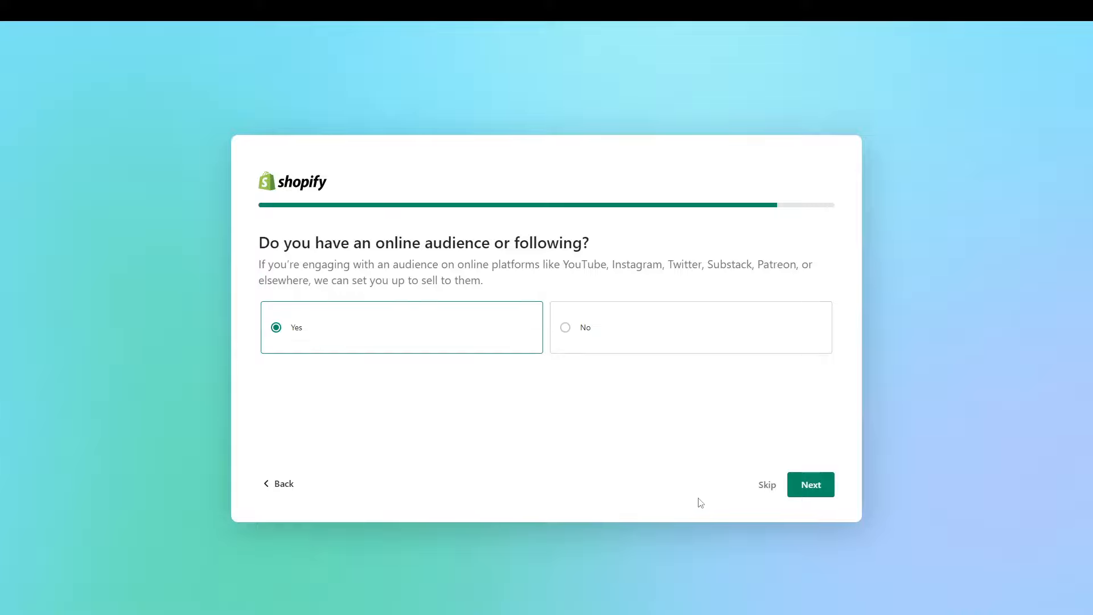
{"action": "left_click", "coordinate": [809, 483]}
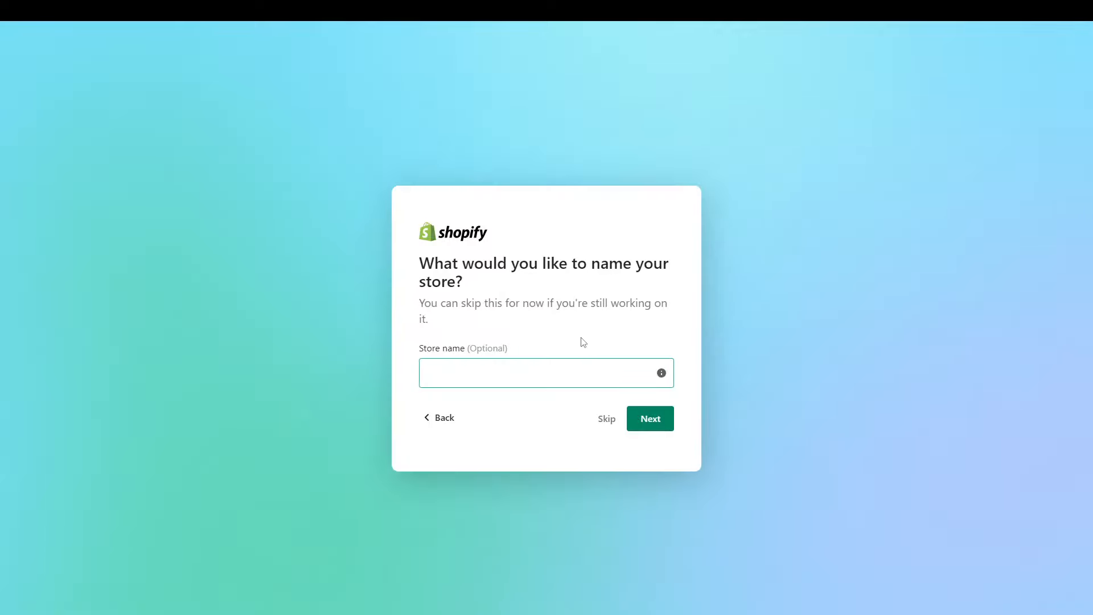
Name the store Meditation-store and continue the setup
{"action": "left_click", "coordinate": [539, 372]}
{"action": "type", "text": "Medit"}
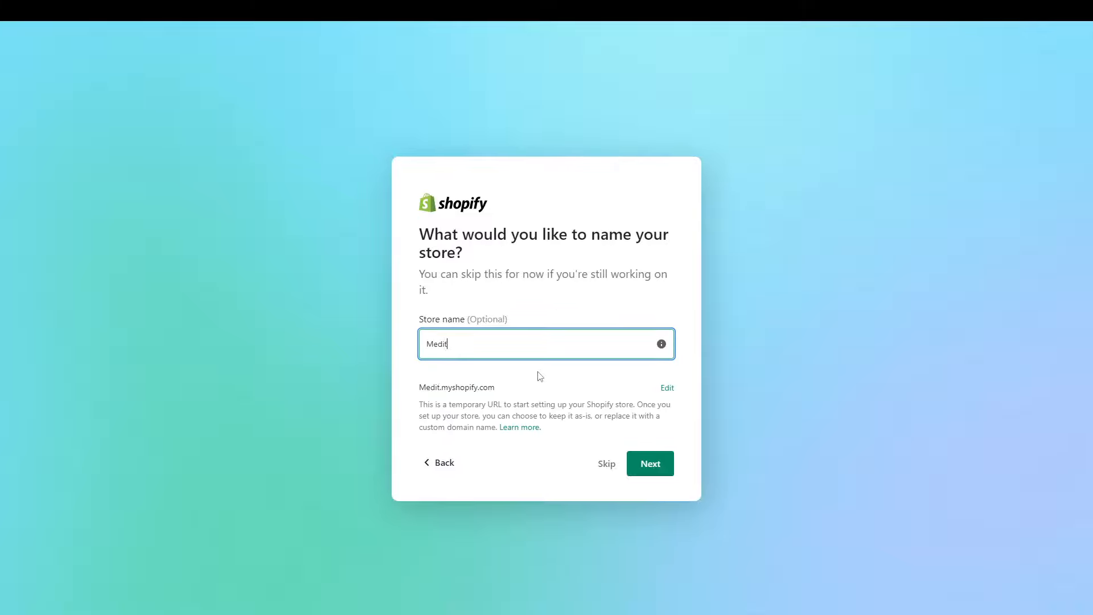
{"action": "type", "text": "ation-store"}
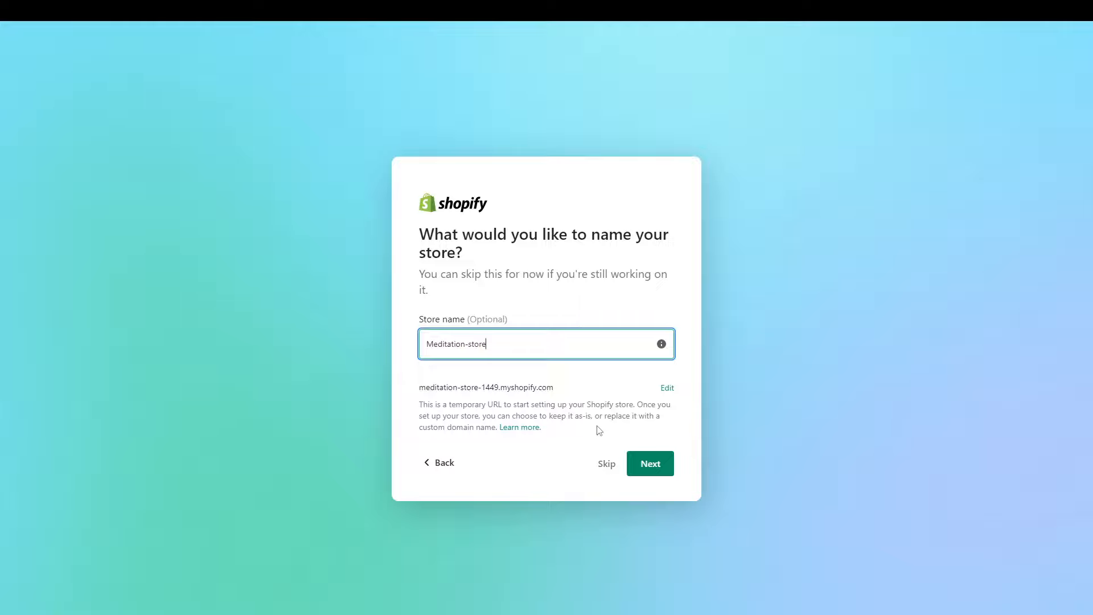
{"action": "left_click", "coordinate": [663, 462]}
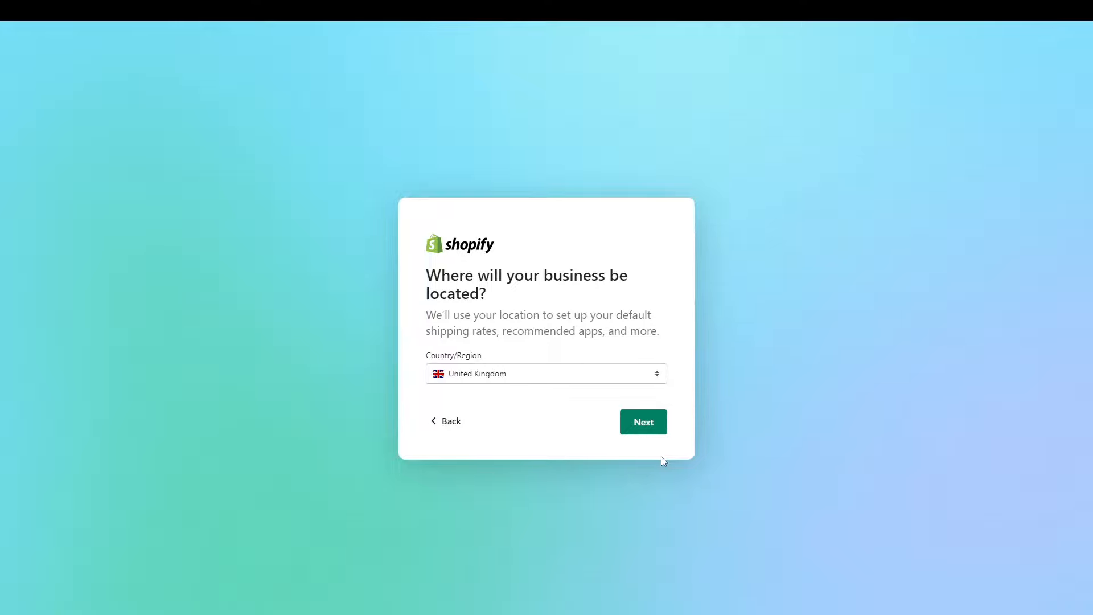
Accept United Kingdom as the business location and choose email for creating the Shopify ID
{"action": "left_click", "coordinate": [644, 425]}
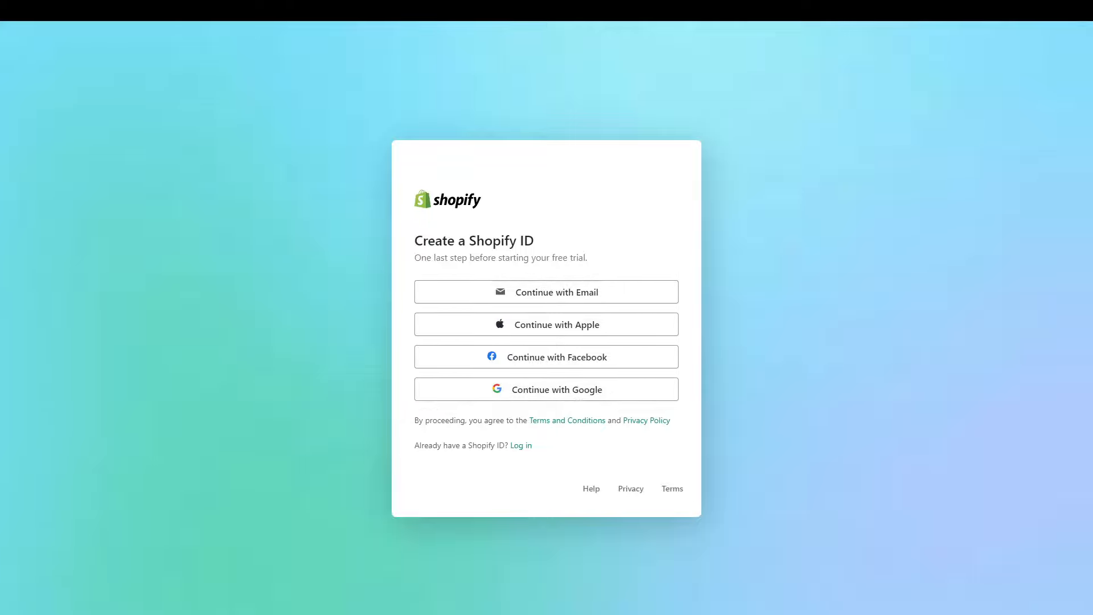
{"action": "left_click", "coordinate": [528, 297]}
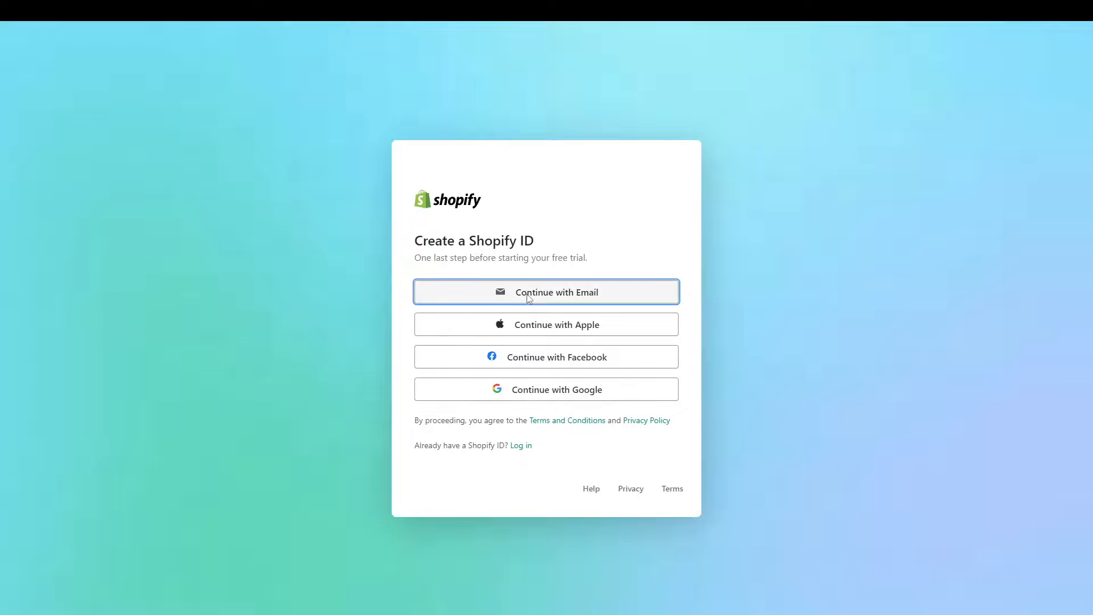
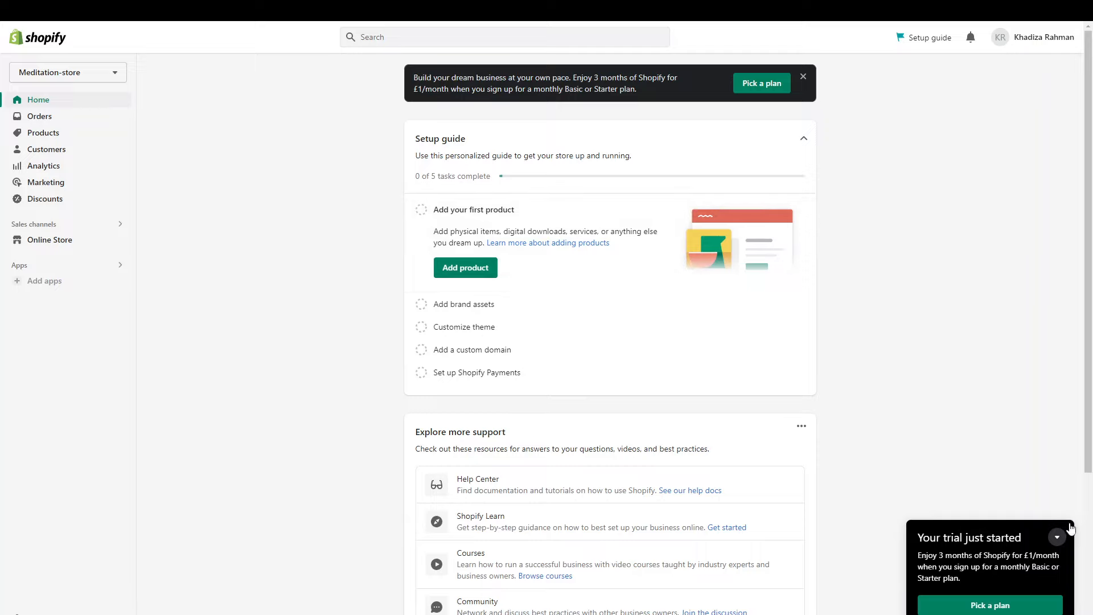
Collapse the notice about the newly started trial on the admin home page
{"action": "left_click", "coordinate": [1057, 537]}
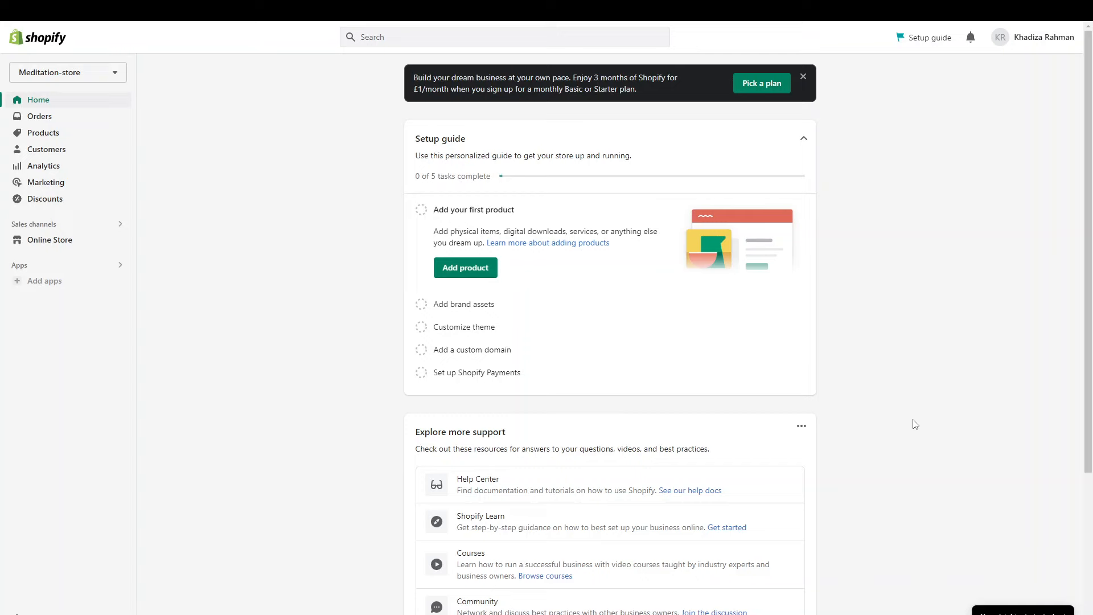
{"action": "scroll", "coordinate": [915, 424], "scroll_direction": "down", "scroll_amount": 1}
{"action": "scroll", "coordinate": [915, 424], "scroll_direction": "up", "scroll_amount": 1}
View the stores available in the store switcher while staying in Meditation-store
{"action": "left_click", "coordinate": [117, 81]}
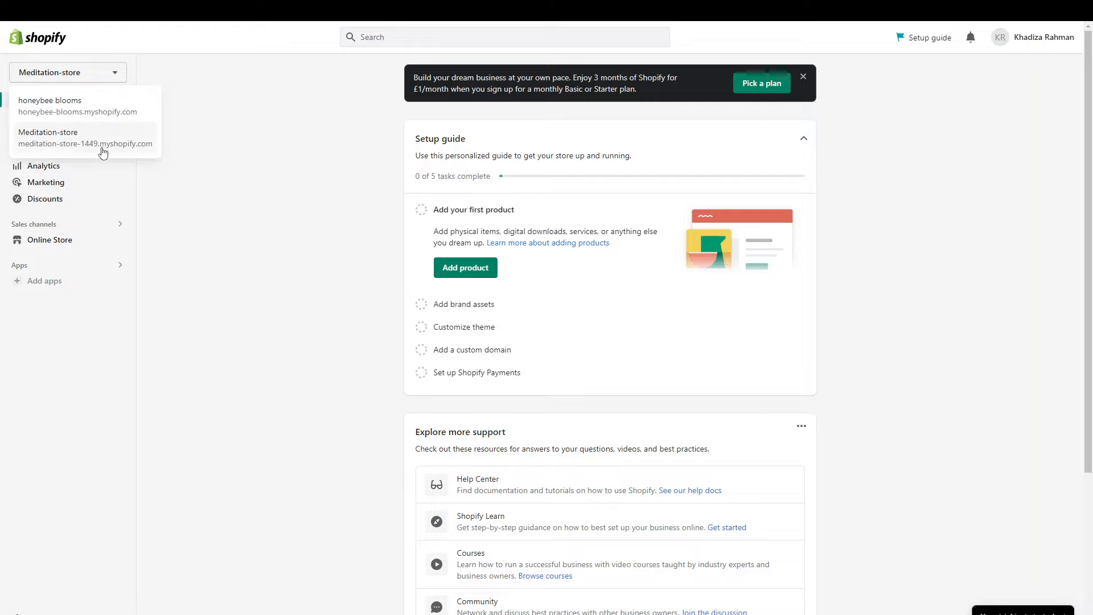
{"action": "left_click", "coordinate": [241, 153]}
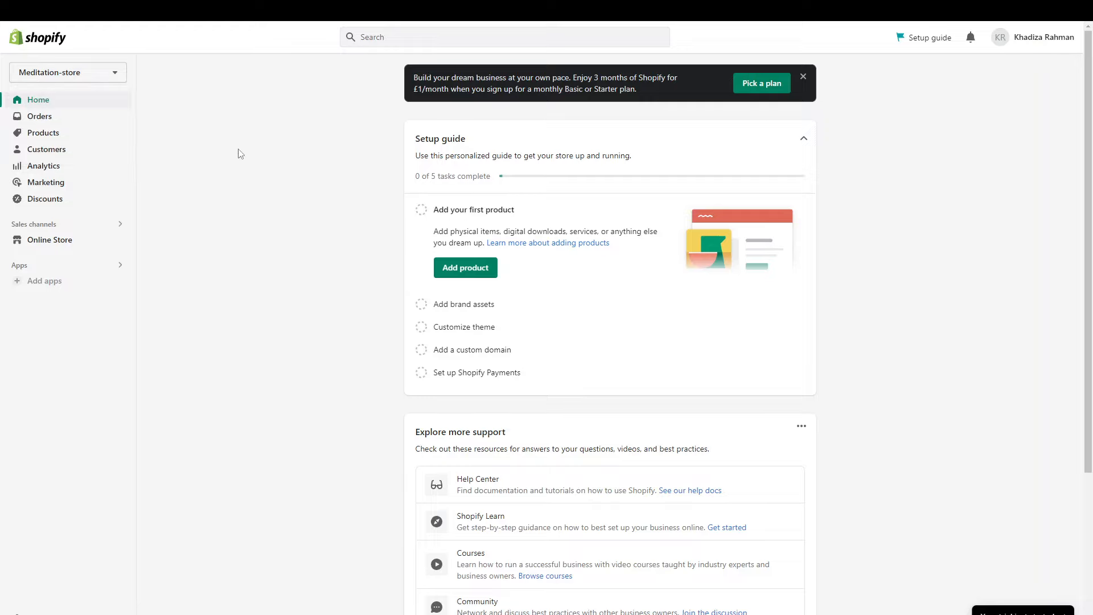
{"action": "left_click", "coordinate": [106, 81]}
{"action": "left_click", "coordinate": [292, 137]}
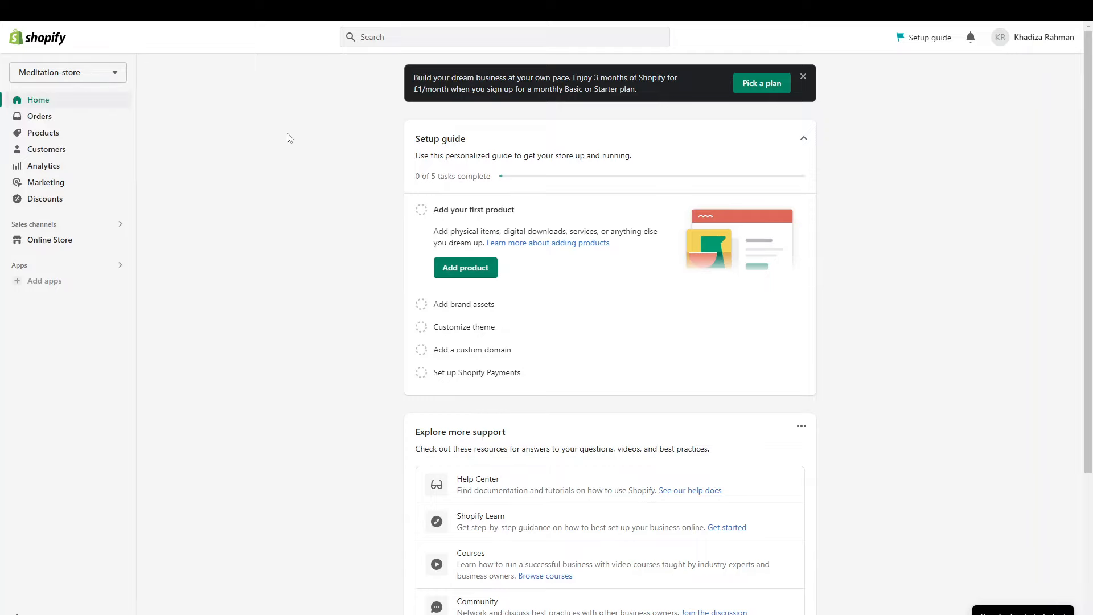
{"action": "left_click", "coordinate": [78, 78]}
{"action": "left_click", "coordinate": [242, 148]}
{"action": "left_click", "coordinate": [117, 77]}
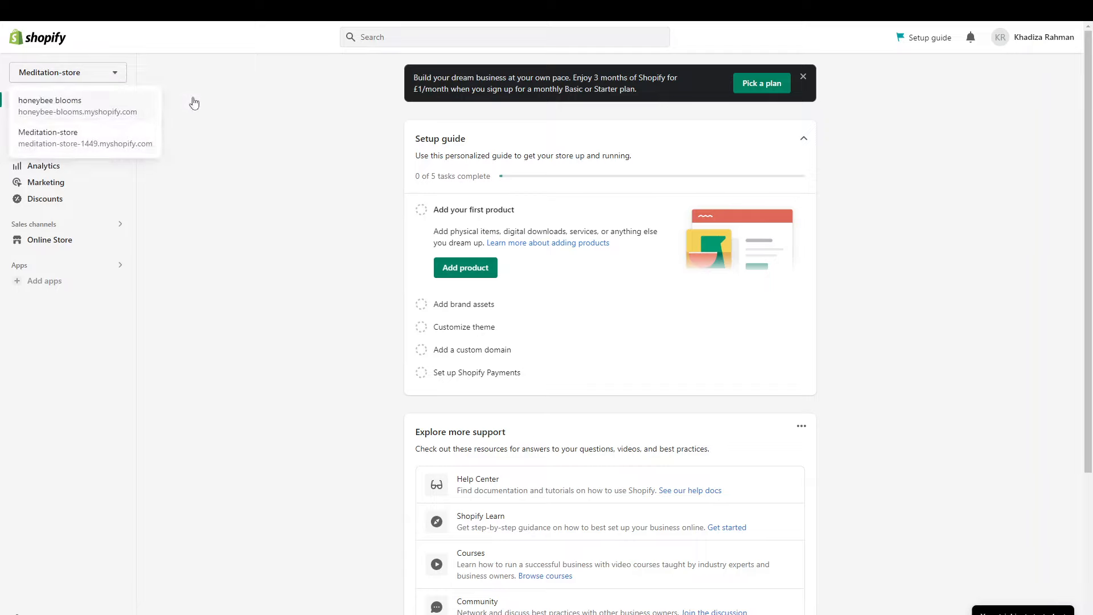
{"action": "left_click", "coordinate": [232, 96]}
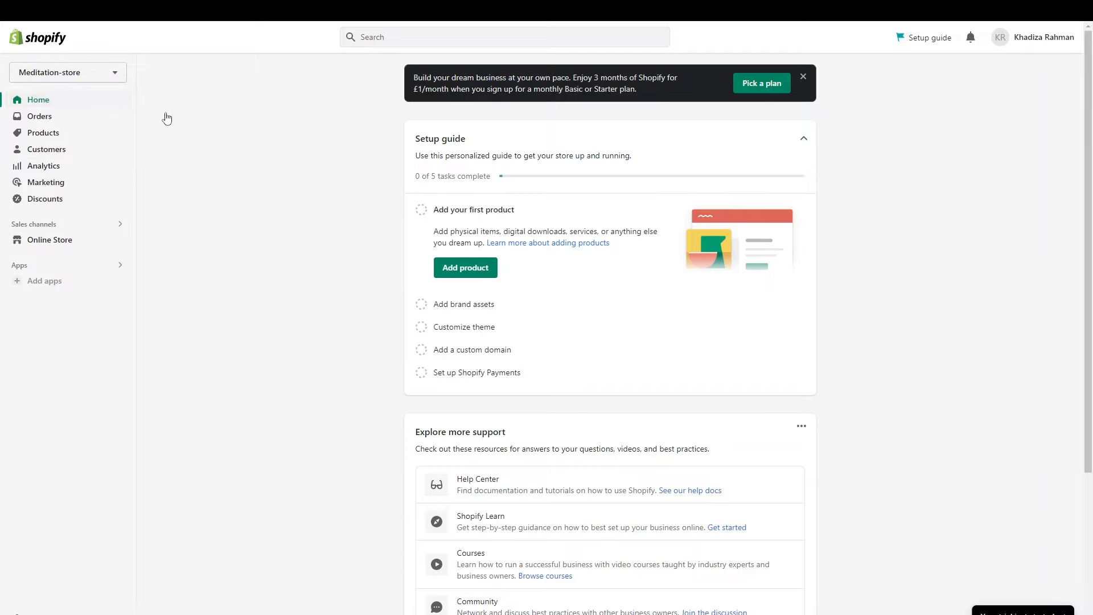
Examine the Orders section, including its Drafts and Abandoned checkouts pages and the description of draft orders
{"action": "left_click", "coordinate": [38, 116]}
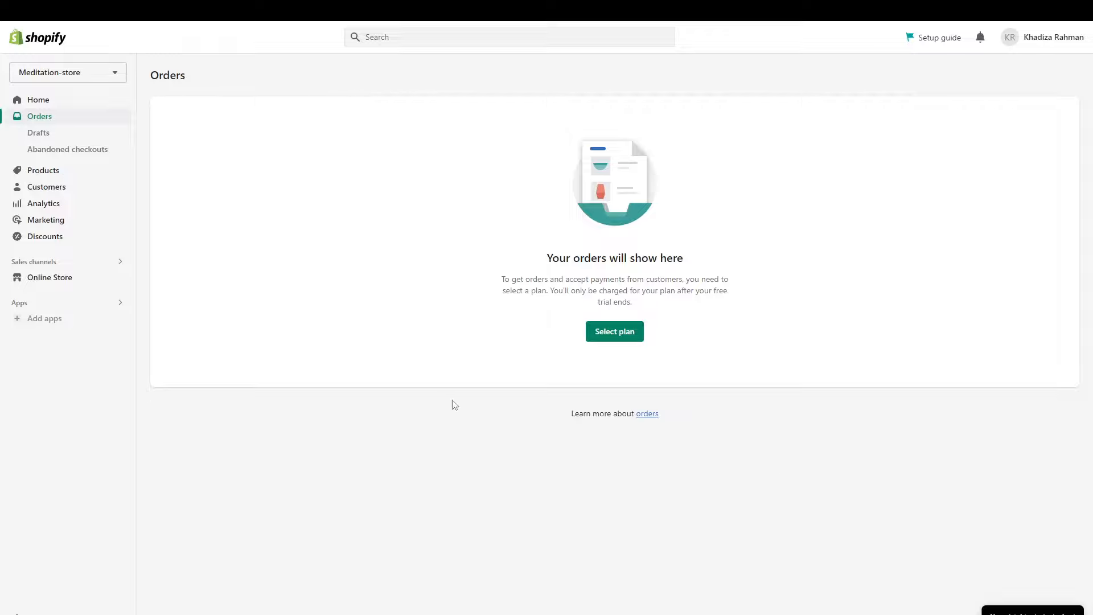
{"action": "left_click", "coordinate": [54, 136]}
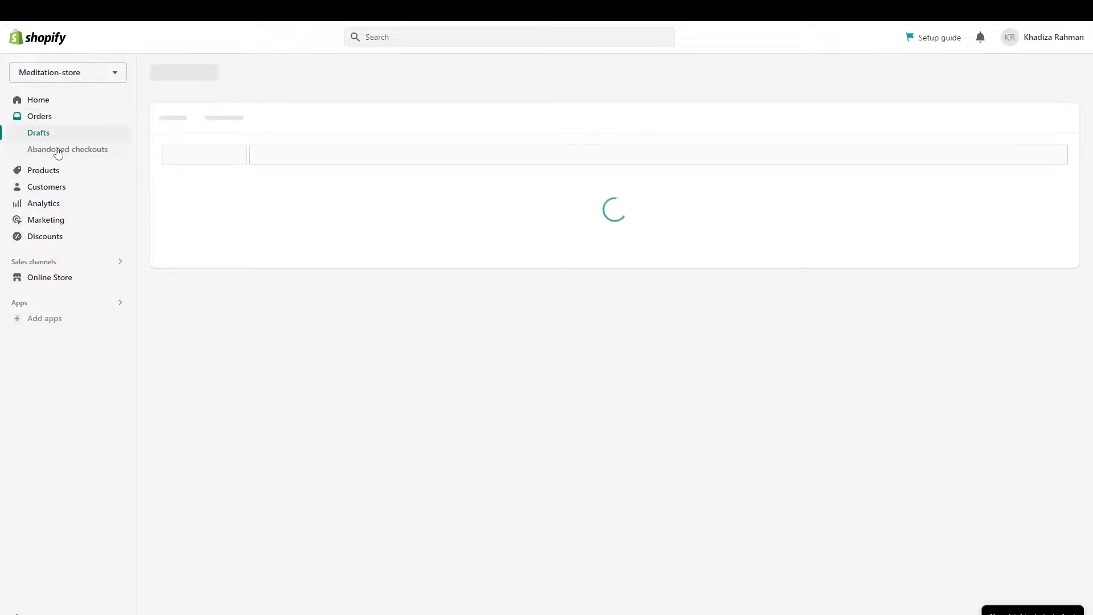
{"action": "left_click", "coordinate": [58, 150]}
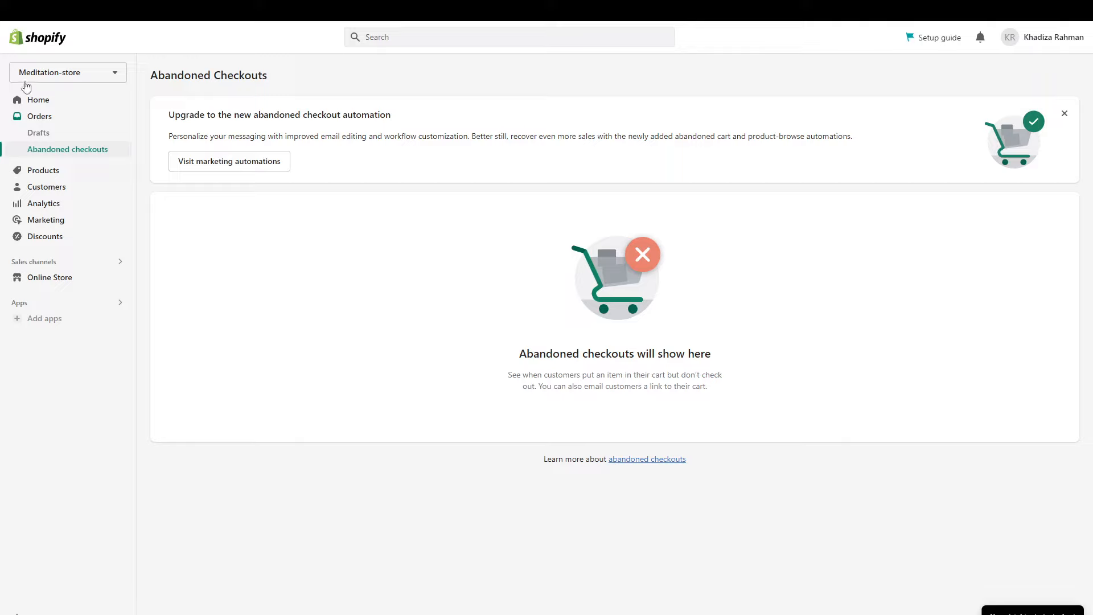
{"action": "left_click", "coordinate": [39, 135]}
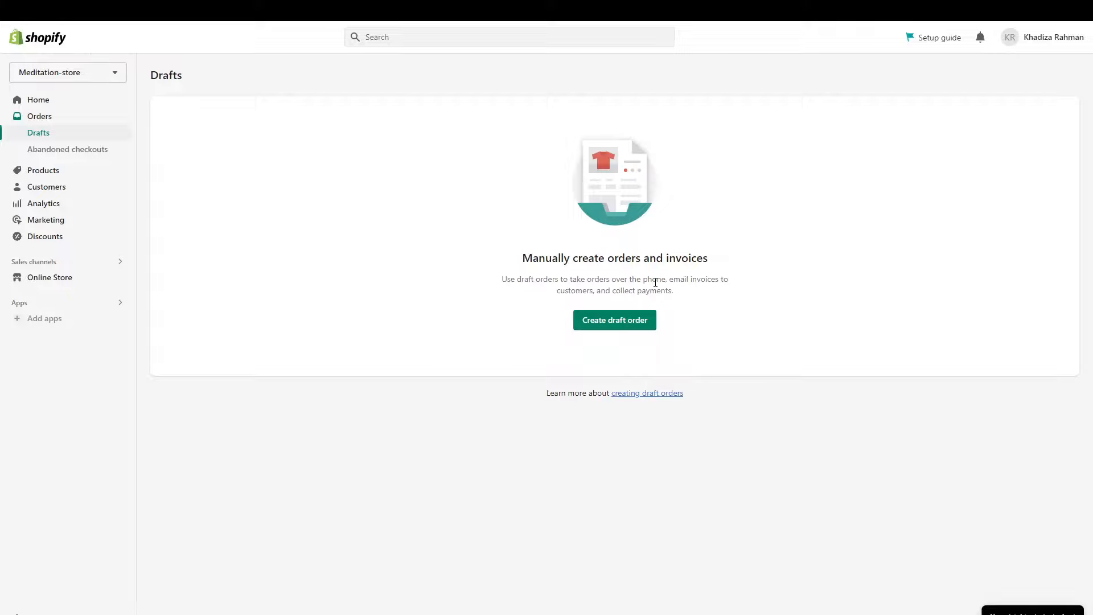
{"action": "left_click_drag", "start_coordinate": [613, 290], "coordinate": [688, 297]}
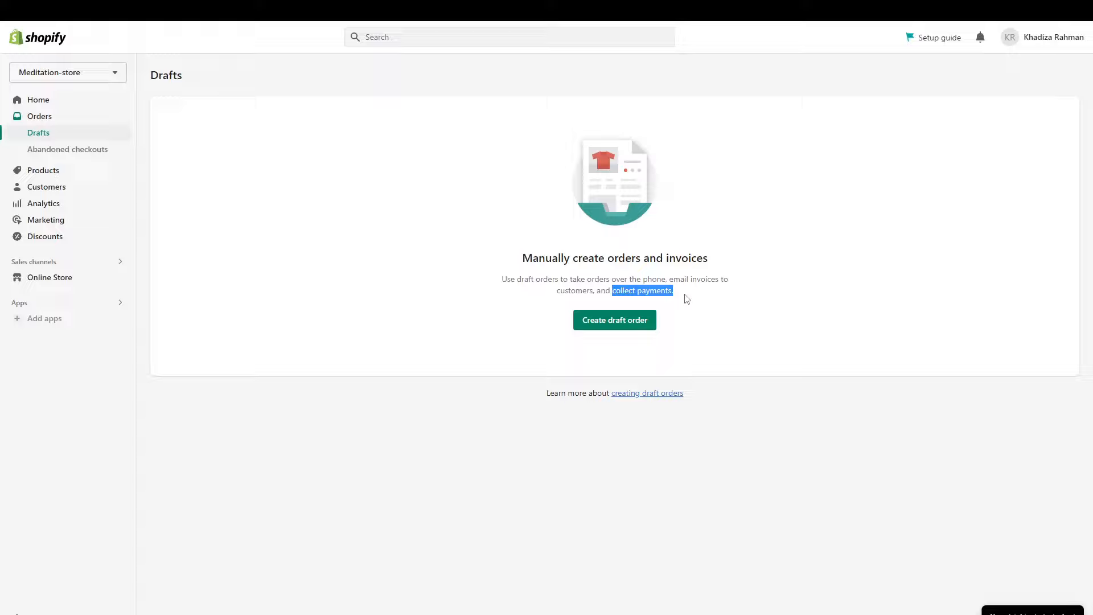
{"action": "left_click", "coordinate": [688, 299]}
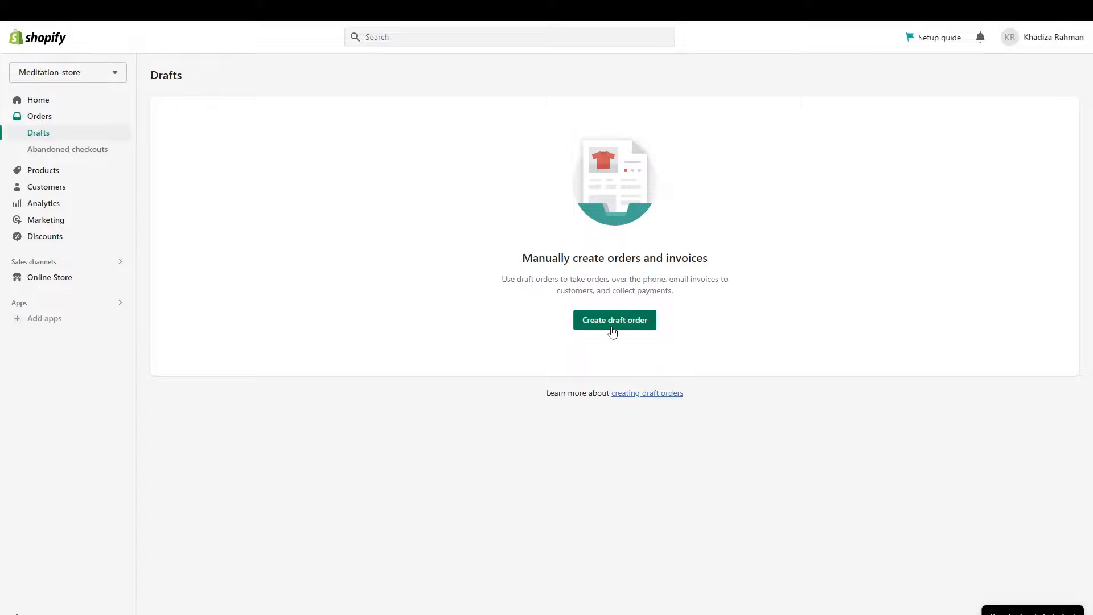
Look through the Products section and its Inventory, Transfers and Collections pages
{"action": "left_click", "coordinate": [48, 172]}
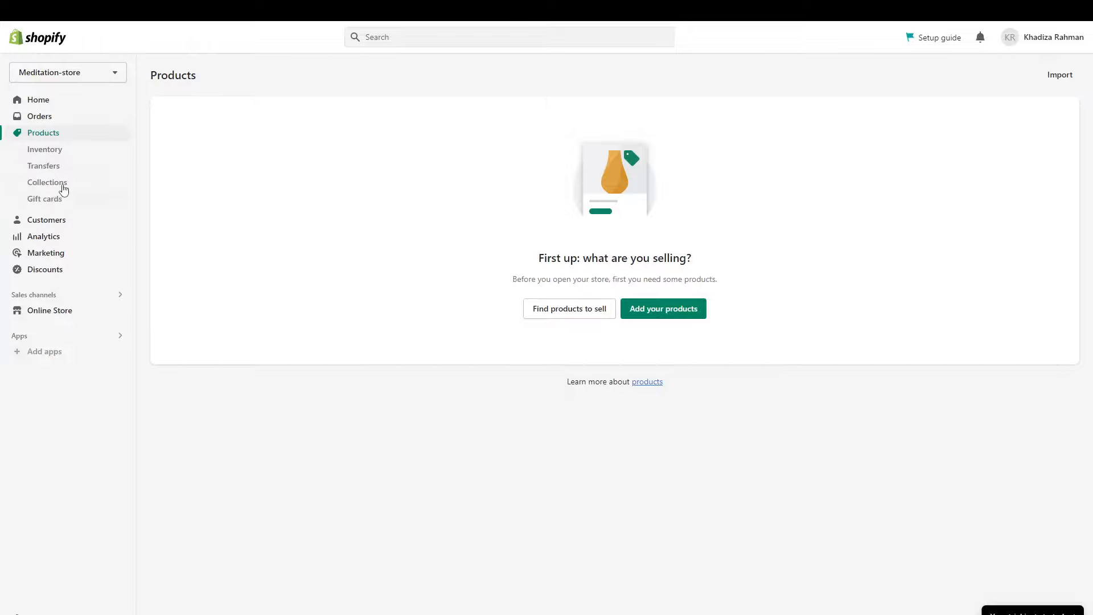
{"action": "left_click", "coordinate": [58, 151]}
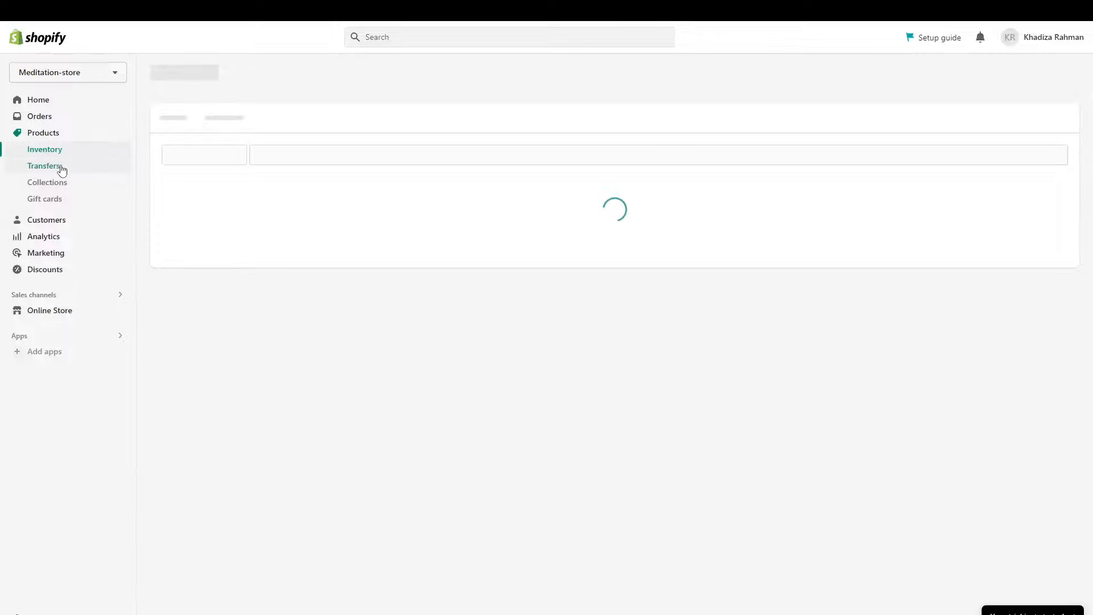
{"action": "left_click", "coordinate": [61, 170]}
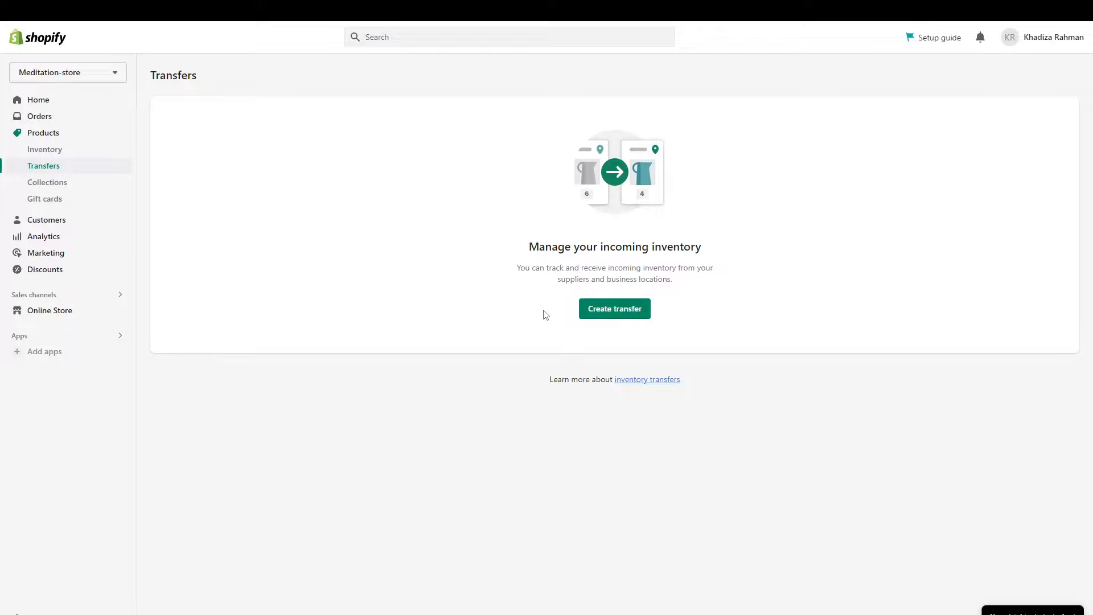
{"action": "left_click", "coordinate": [55, 186]}
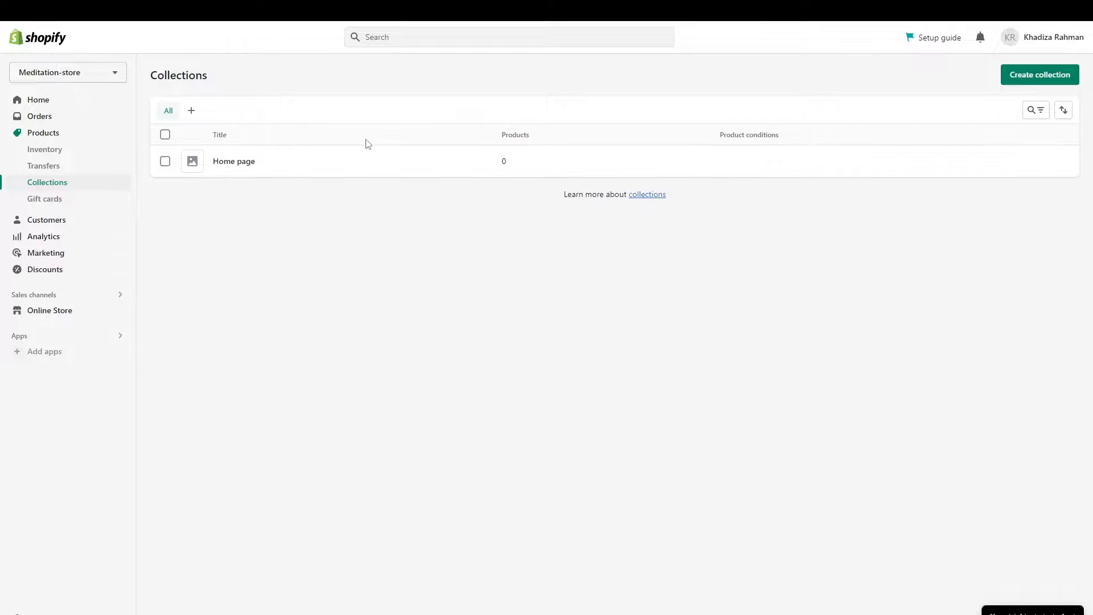
Look through the Gift cards and Customers pages and the summary cards of the Analytics dashboard
{"action": "left_click", "coordinate": [59, 202]}
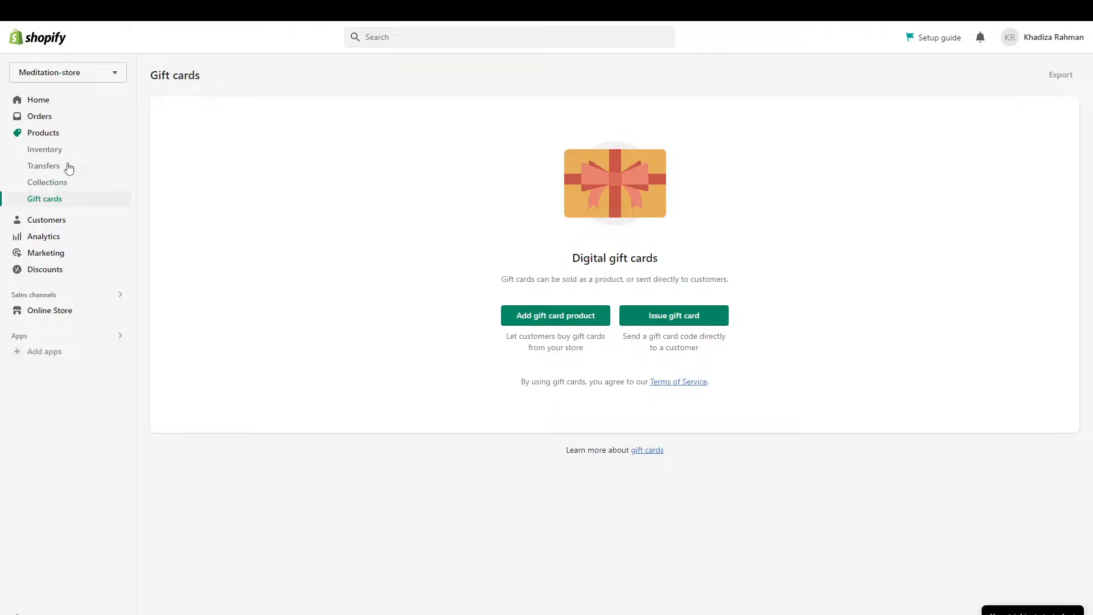
{"action": "left_click", "coordinate": [40, 221]}
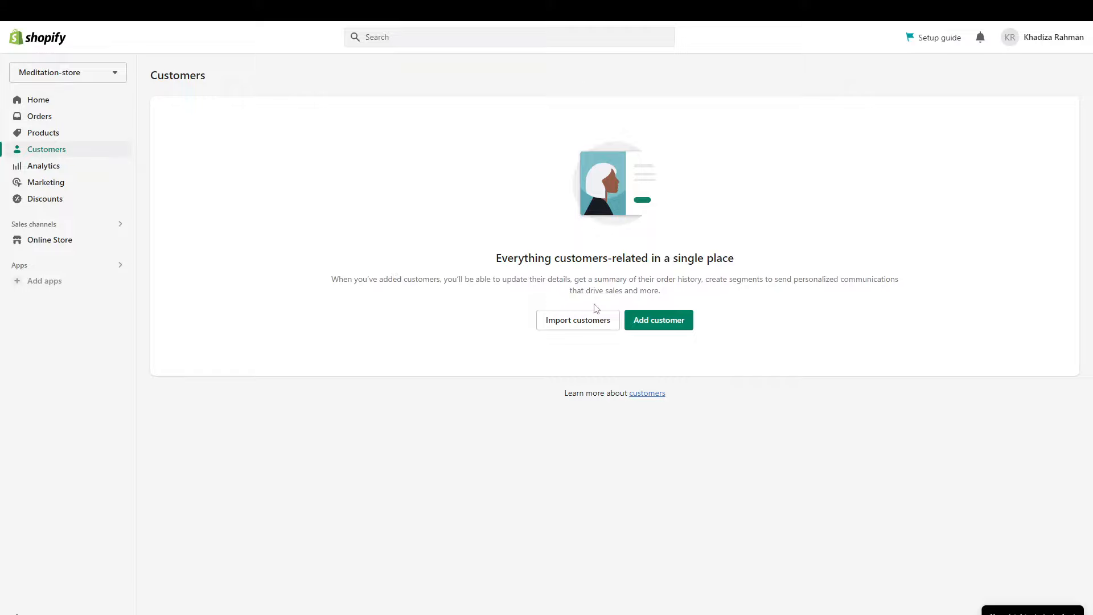
{"action": "left_click", "coordinate": [46, 166]}
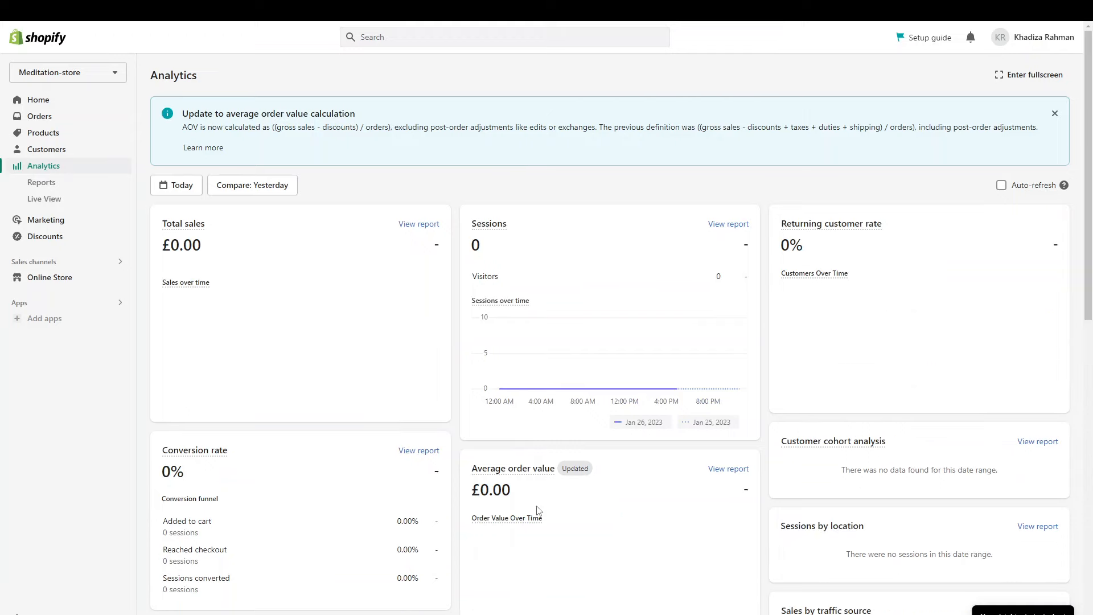
{"action": "scroll", "coordinate": [662, 491], "scroll_direction": "down", "scroll_amount": 1}
{"action": "scroll", "coordinate": [759, 491], "scroll_direction": "down", "scroll_amount": 6}
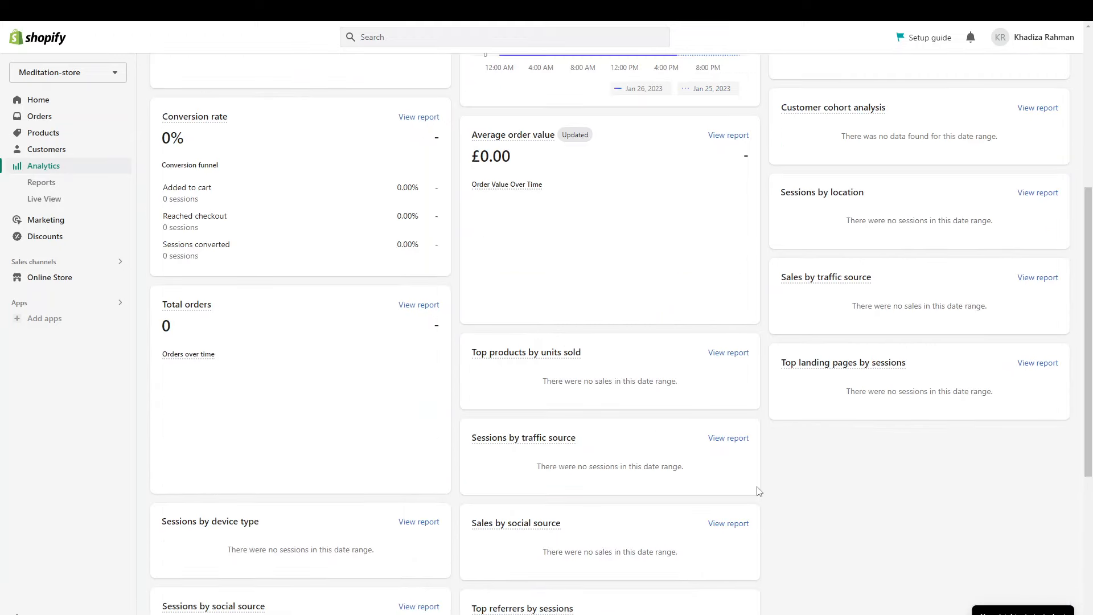
{"action": "scroll", "coordinate": [762, 263], "scroll_direction": "up", "scroll_amount": 7}
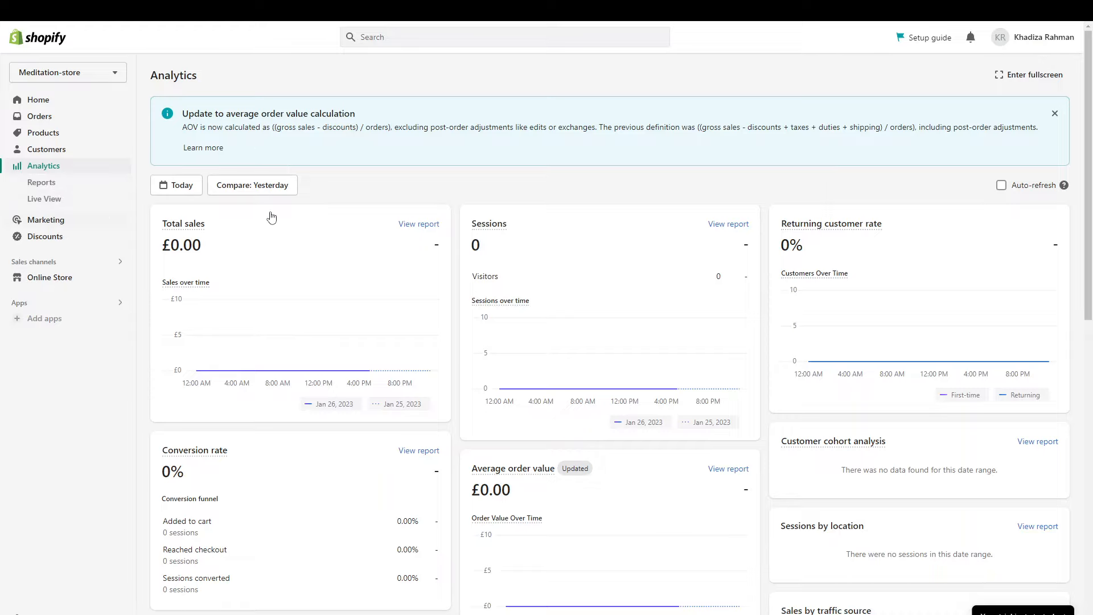
Examine the Marketing section's overview figures and its top marketing channels
{"action": "left_click", "coordinate": [46, 219]}
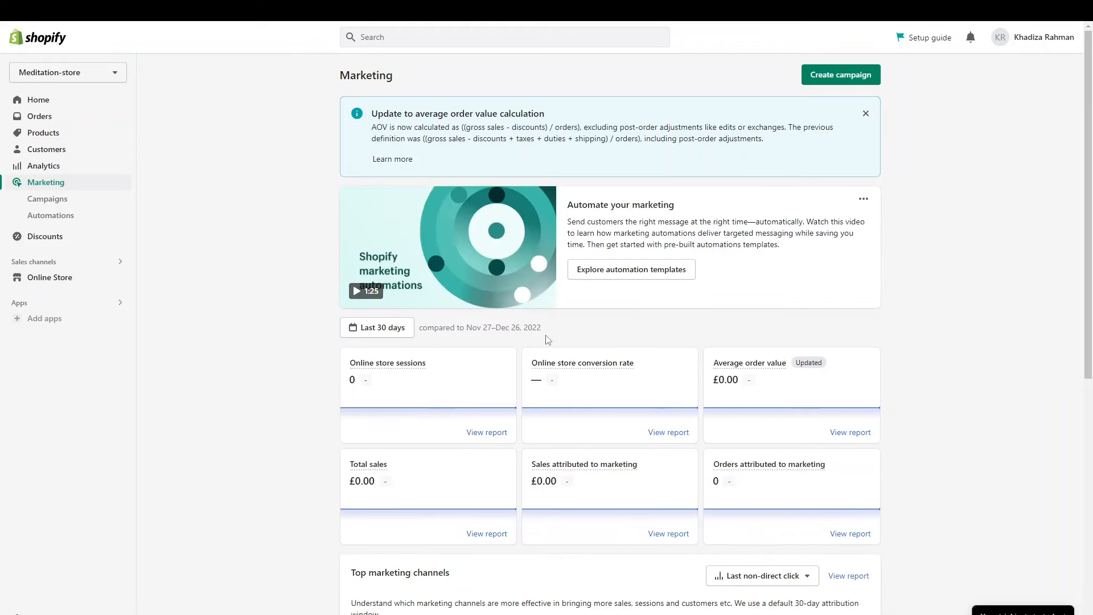
{"action": "scroll", "coordinate": [548, 340], "scroll_direction": "down", "scroll_amount": 3}
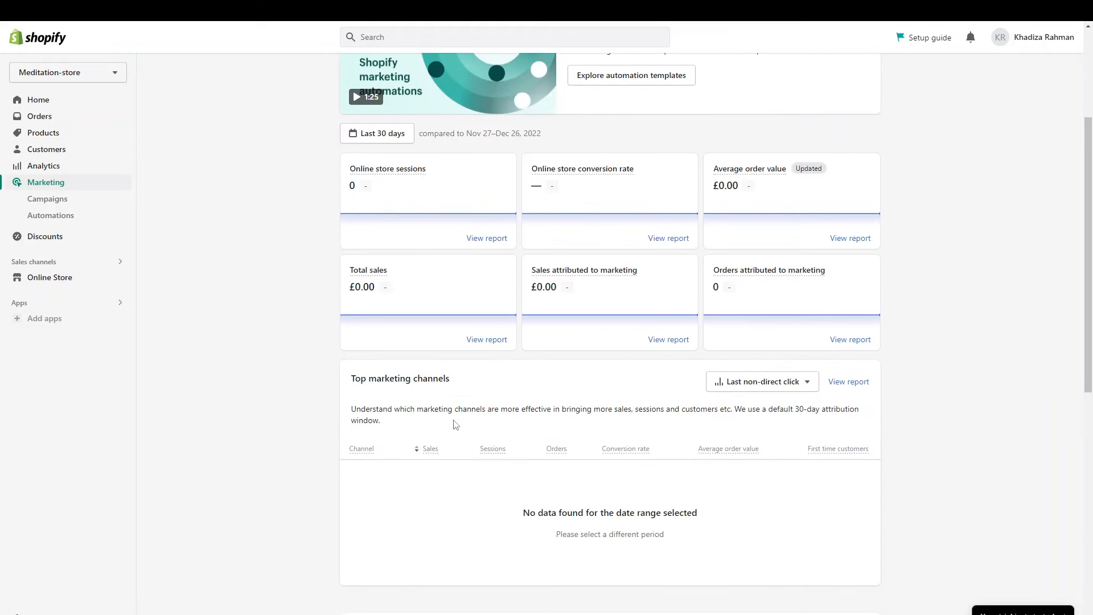
{"action": "scroll", "coordinate": [545, 420], "scroll_direction": "up", "scroll_amount": 1}
{"action": "scroll", "coordinate": [546, 421], "scroll_direction": "up", "scroll_amount": 2}
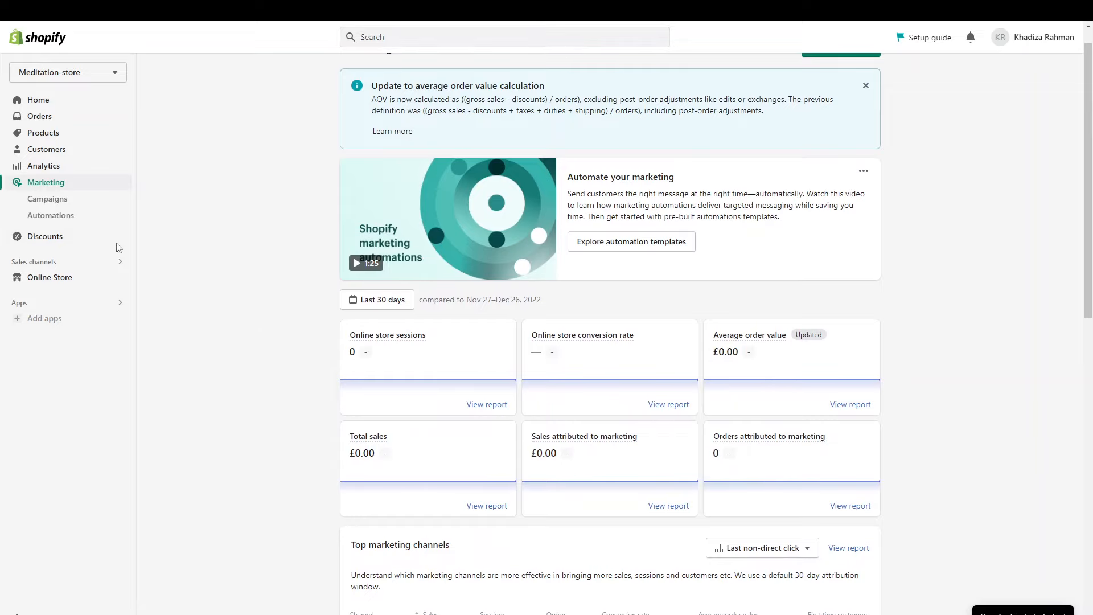
View the Online Store themes page and the list of recommended apps, closing the list without adding any
{"action": "left_click", "coordinate": [59, 281]}
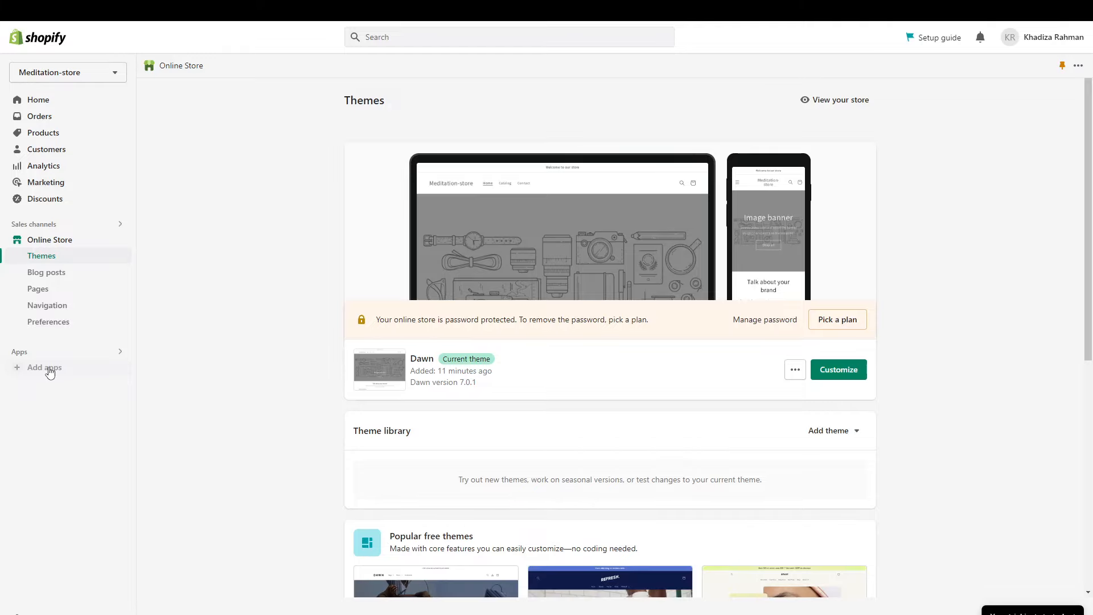
{"action": "left_click", "coordinate": [49, 367]}
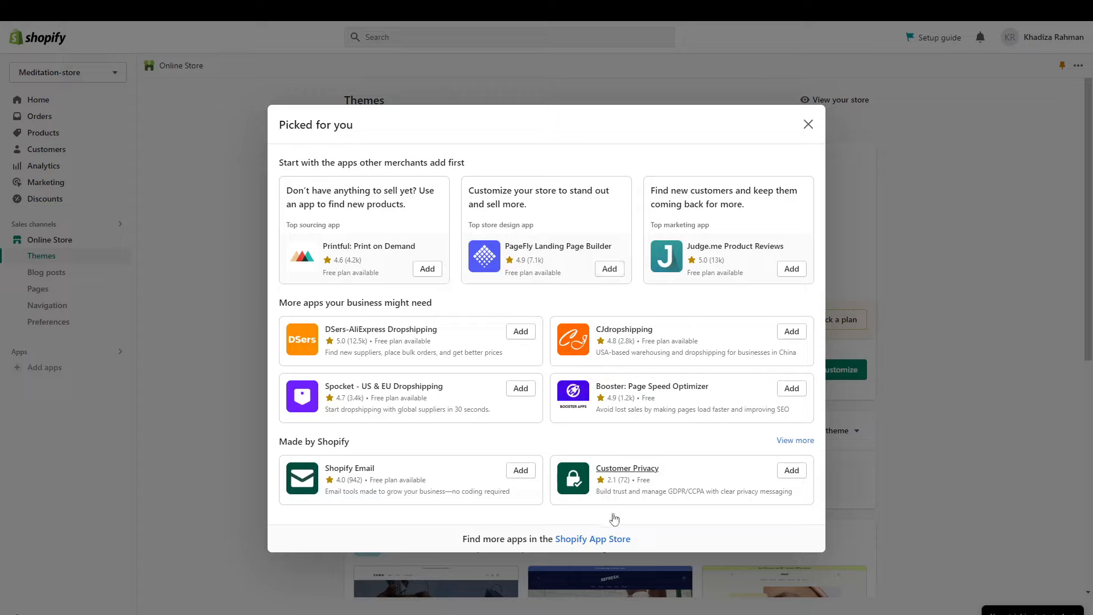
{"action": "left_click", "coordinate": [808, 124]}
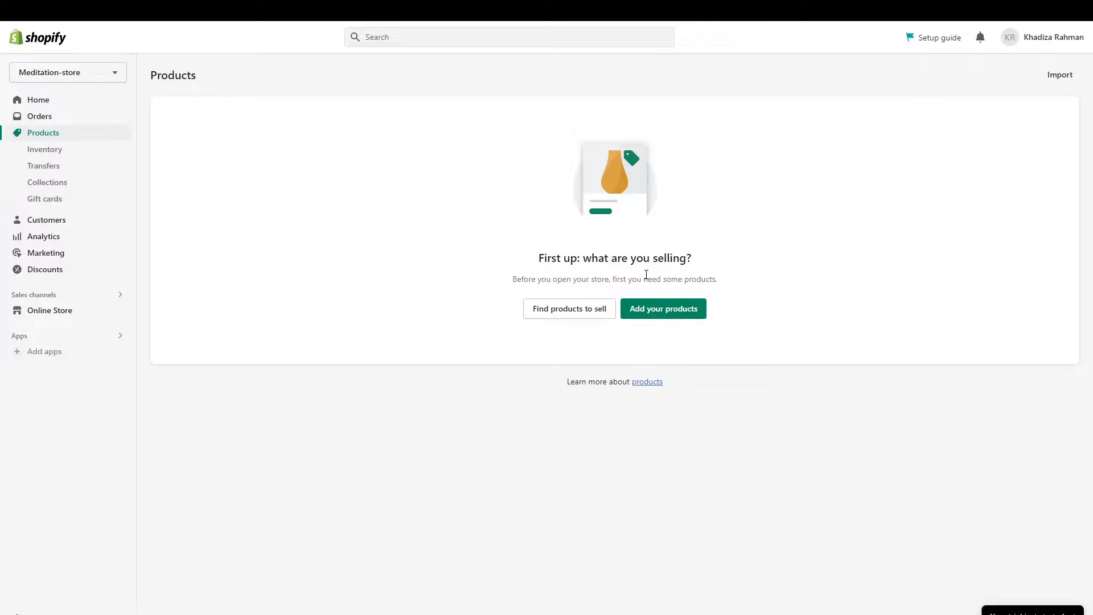
Start adding a new product and title it "T-shirt with crew neck"
{"action": "left_click", "coordinate": [654, 313]}
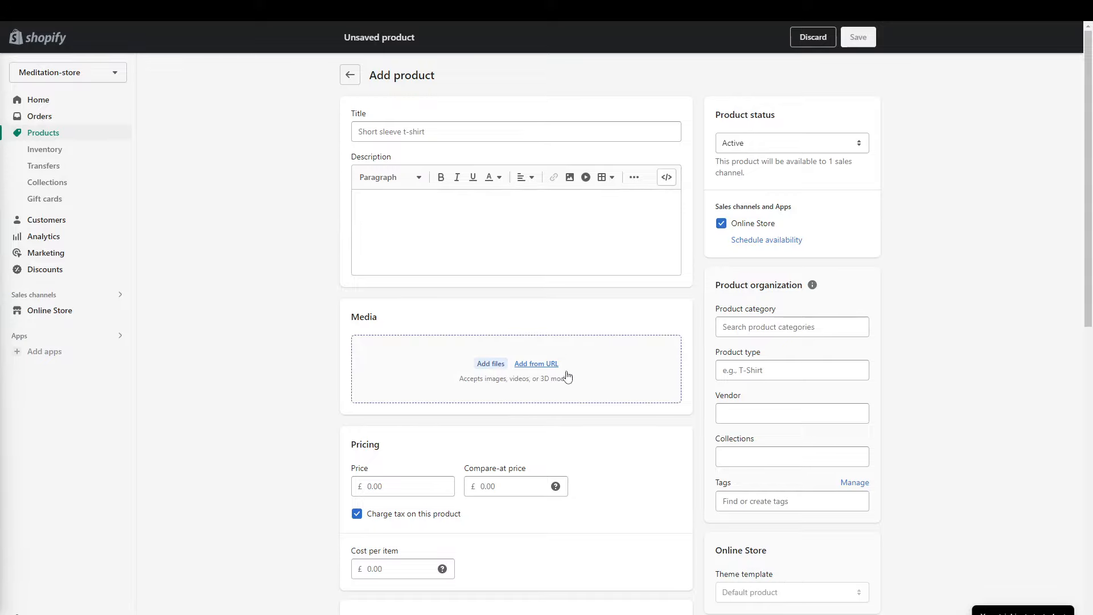
{"action": "scroll", "coordinate": [568, 370], "scroll_direction": "down", "scroll_amount": 8}
{"action": "scroll", "coordinate": [569, 323], "scroll_direction": "up", "scroll_amount": 8}
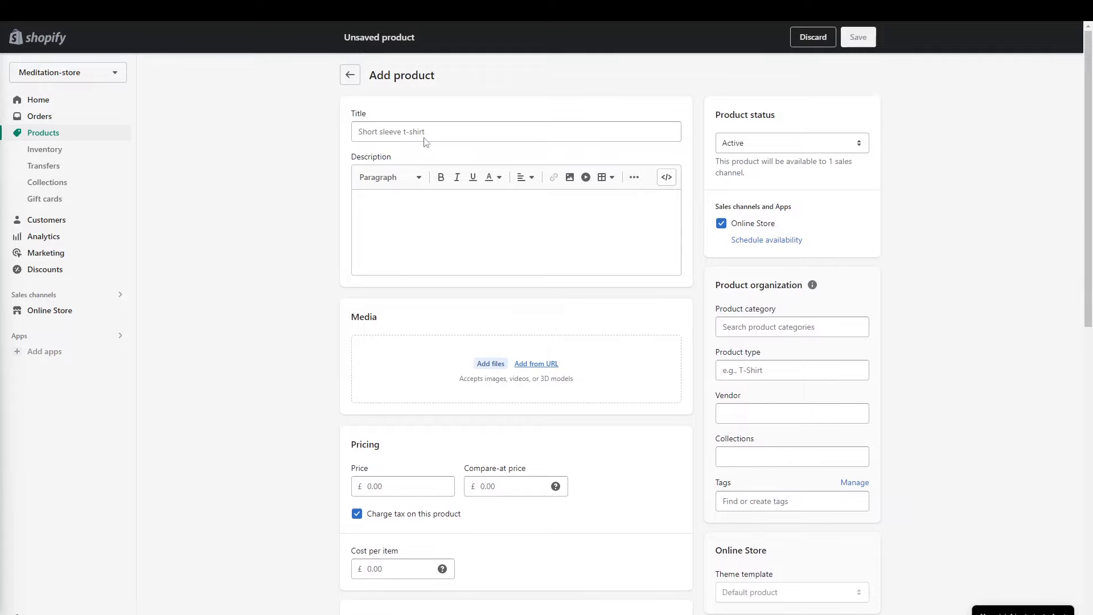
{"action": "left_click", "coordinate": [399, 132]}
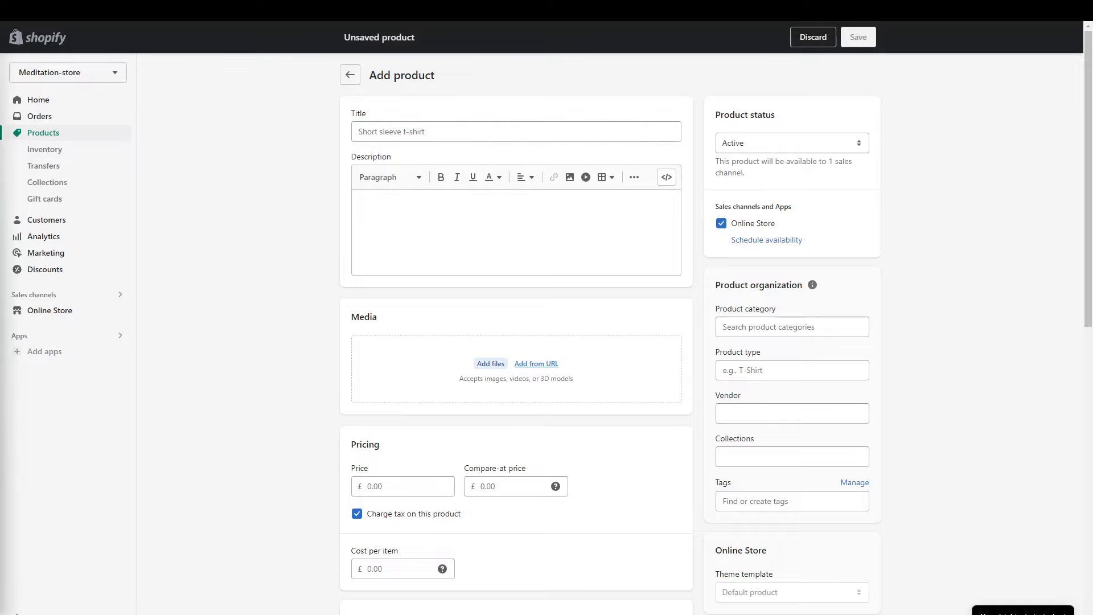
{"action": "left_click", "coordinate": [481, 126]}
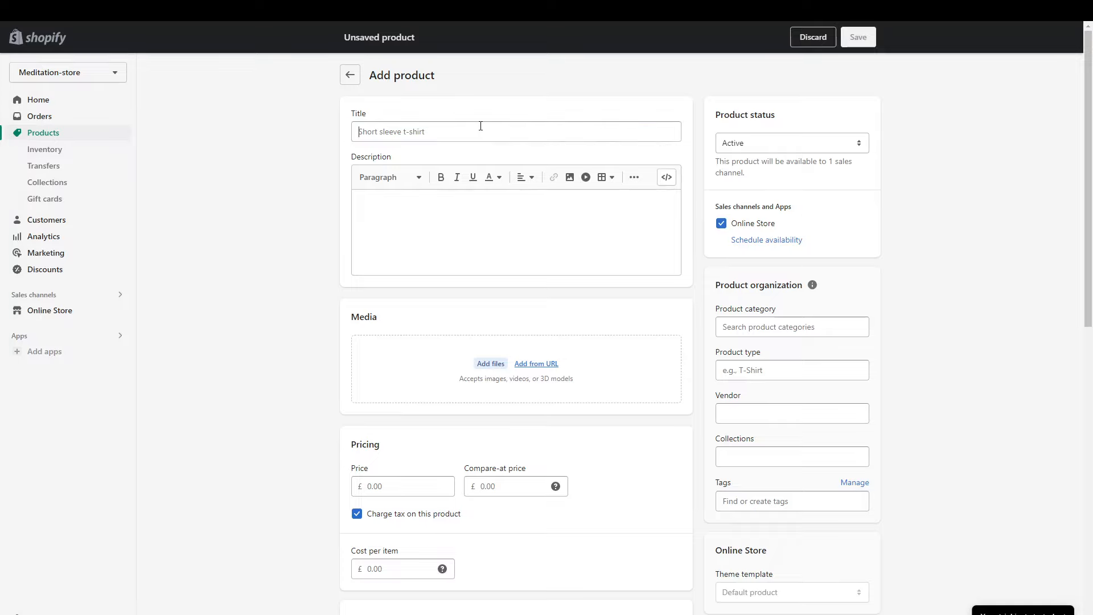
{"action": "type", "text": "t-shirt with crew neck"}
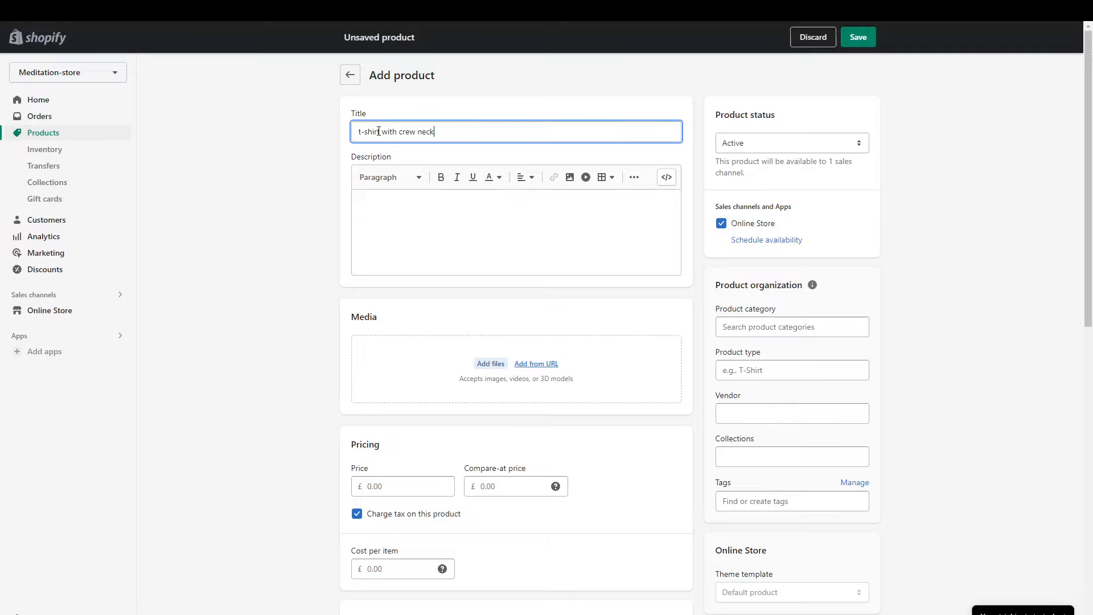
{"action": "left_click_drag", "start_coordinate": [361, 132], "coordinate": [304, 140]}
{"action": "type", "text": "T"}
Fill in the product description with the bullets File under: basics, Crew neck, Short sleeves and Regular fit, followed by Product Code: 122816412
{"action": "key", "text": "alt+Tab"}
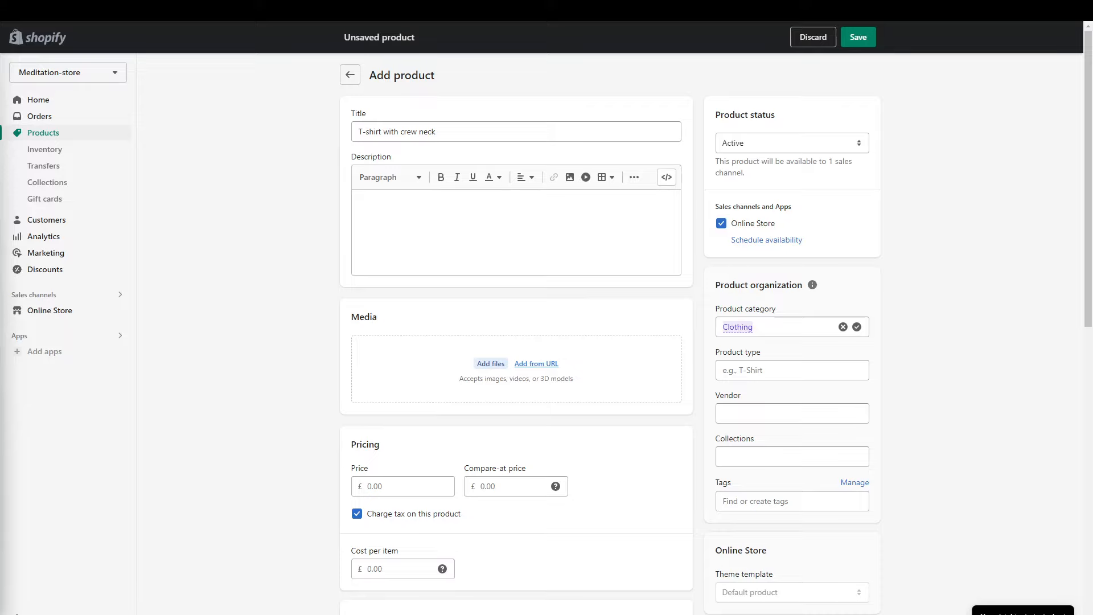
{"action": "left_click", "coordinate": [451, 226]}
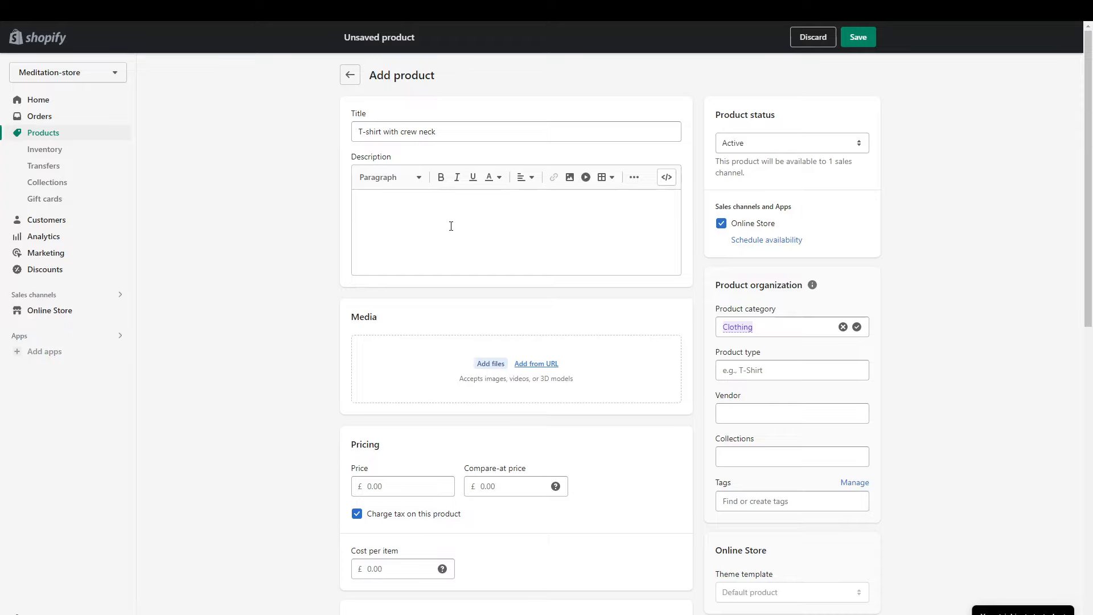
{"action": "type", "text": "File under: basics Crew neck Short sleeves Regular fit Product Code: 122816412"}
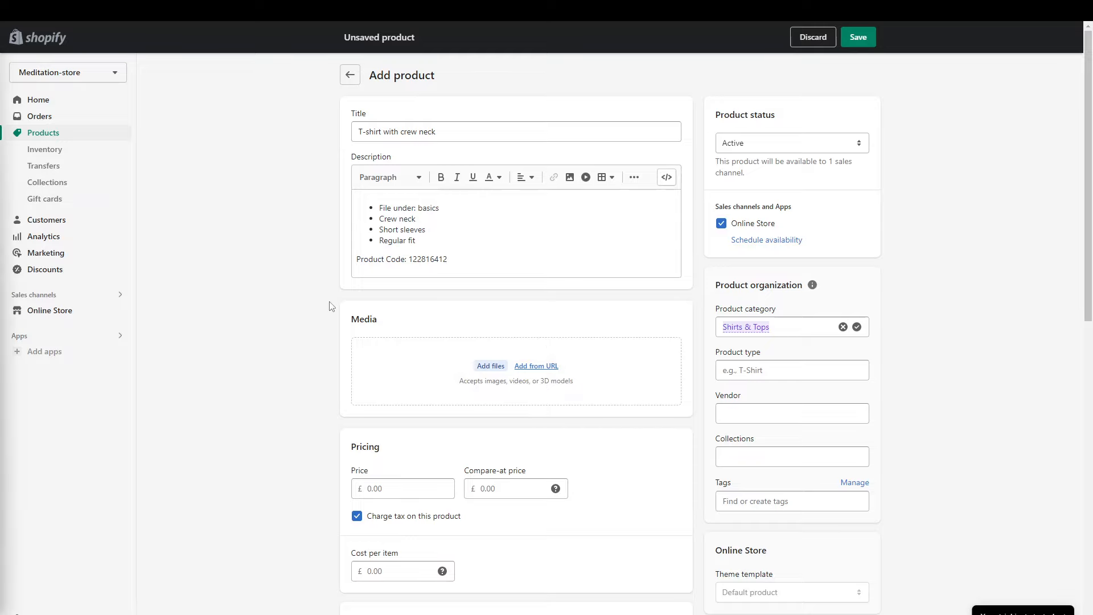
Upload the photo of the man wearing a white T-shirt to the product's media
{"action": "left_click", "coordinate": [493, 367]}
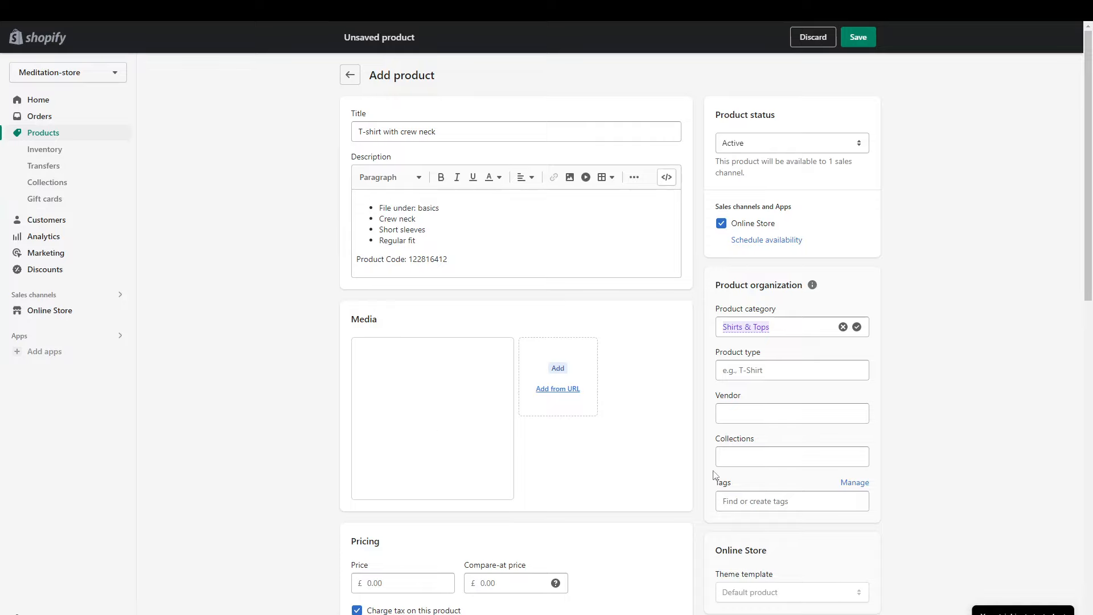
{"action": "scroll", "coordinate": [581, 490], "scroll_direction": "down", "scroll_amount": 3}
{"action": "scroll", "coordinate": [580, 490], "scroll_direction": "down", "scroll_amount": 1}
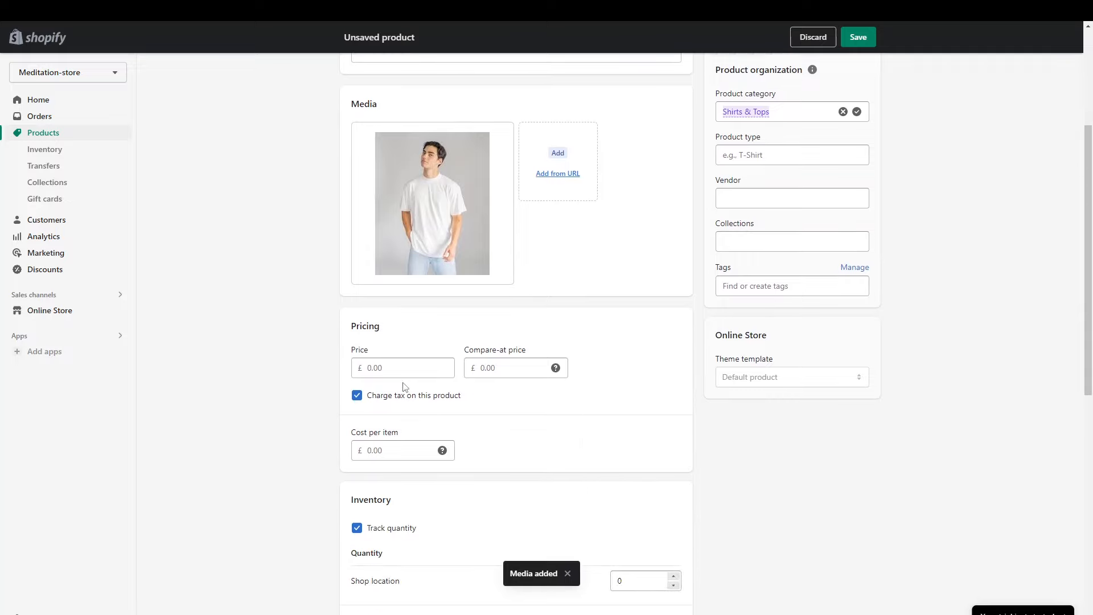
Set the product's price to £20.00 and its compare-at price to £25.00
{"action": "left_click", "coordinate": [393, 371]}
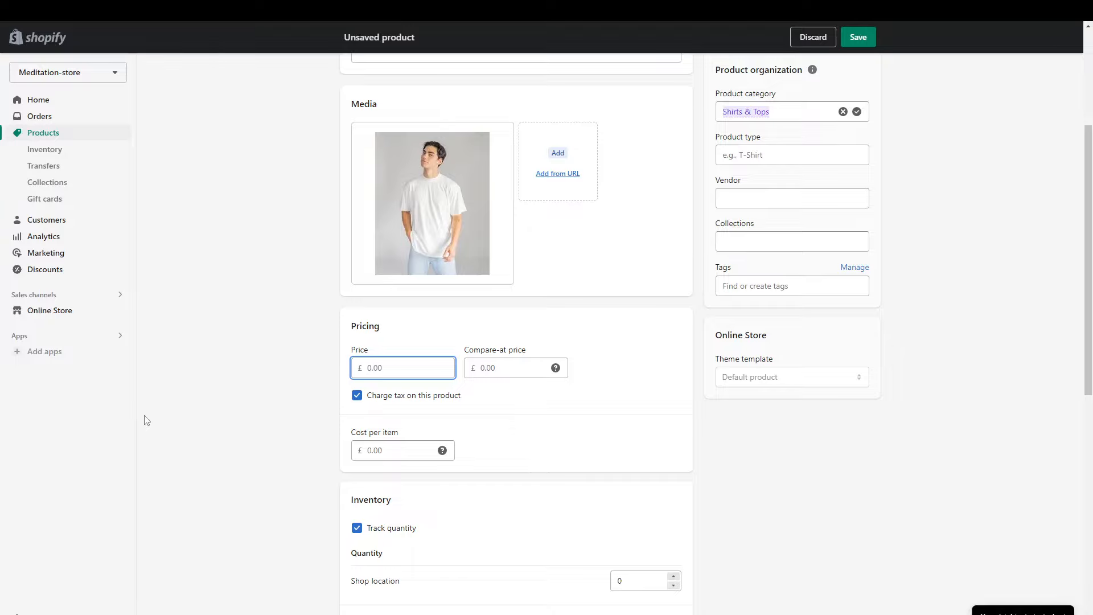
{"action": "type", "text": "20.00"}
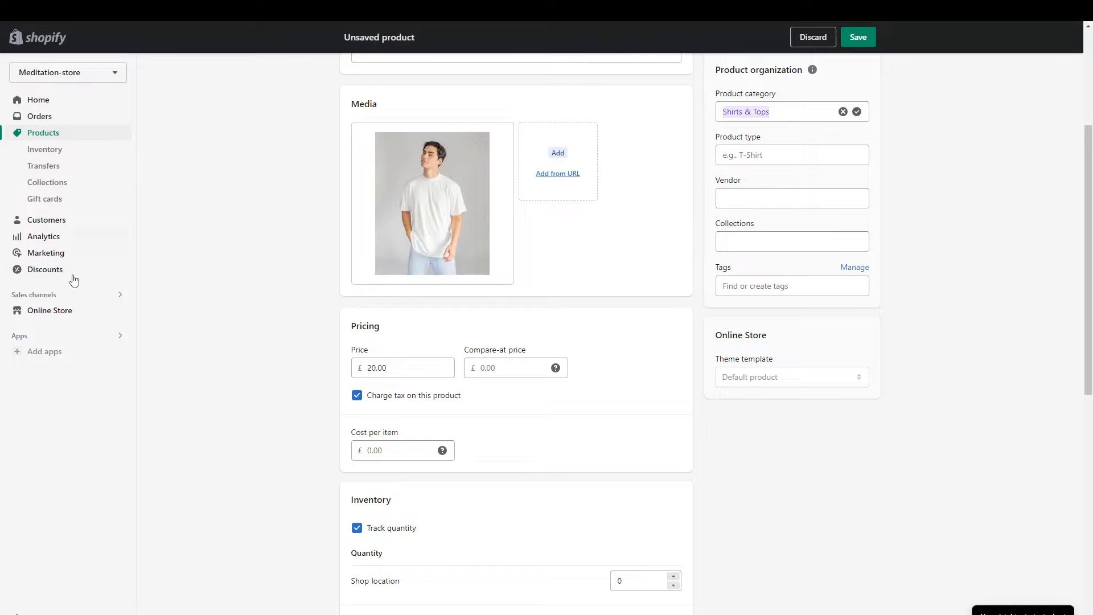
{"action": "left_click", "coordinate": [497, 367]}
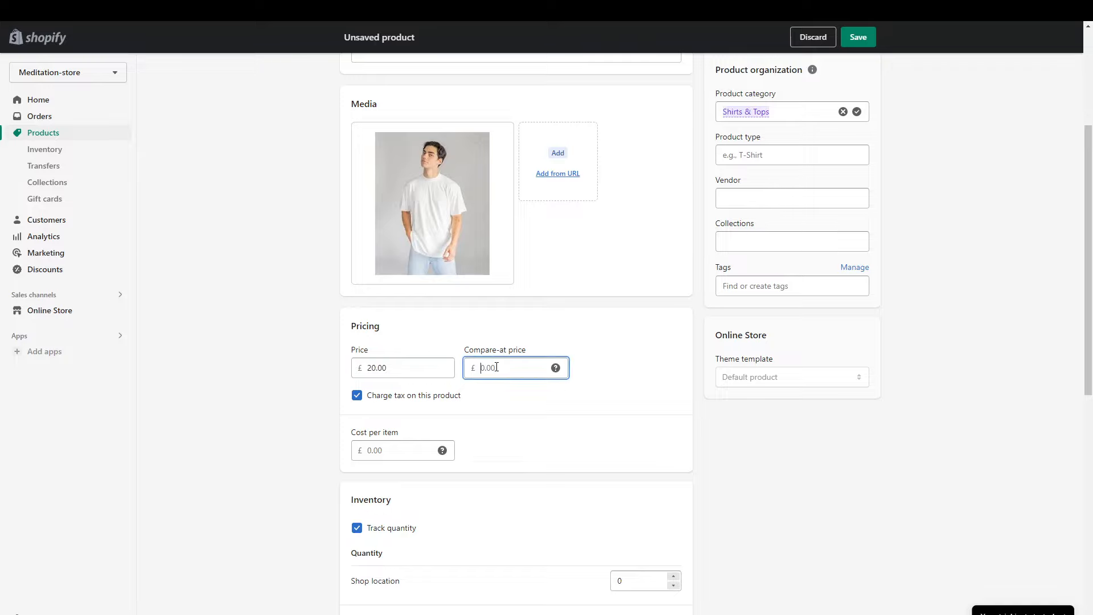
{"action": "type", "text": "25"}
{"action": "type", "text": ".00"}
{"action": "left_click", "coordinate": [150, 209]}
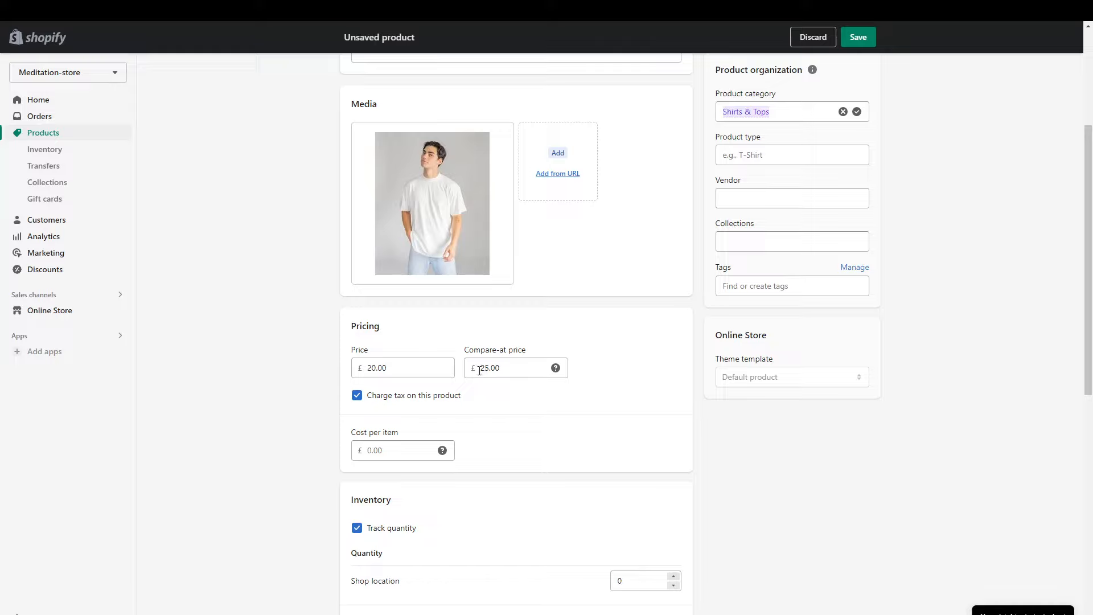
{"action": "left_click", "coordinate": [511, 370]}
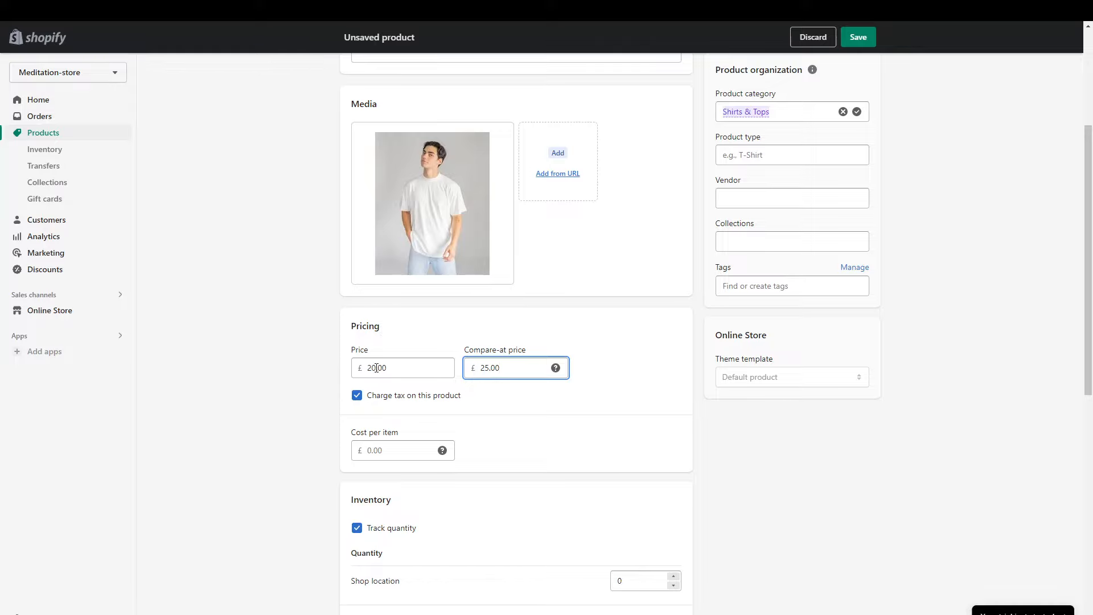
Read the help note for the cost per item, leaving its value empty
{"action": "mouse_move", "coordinate": [447, 451]}
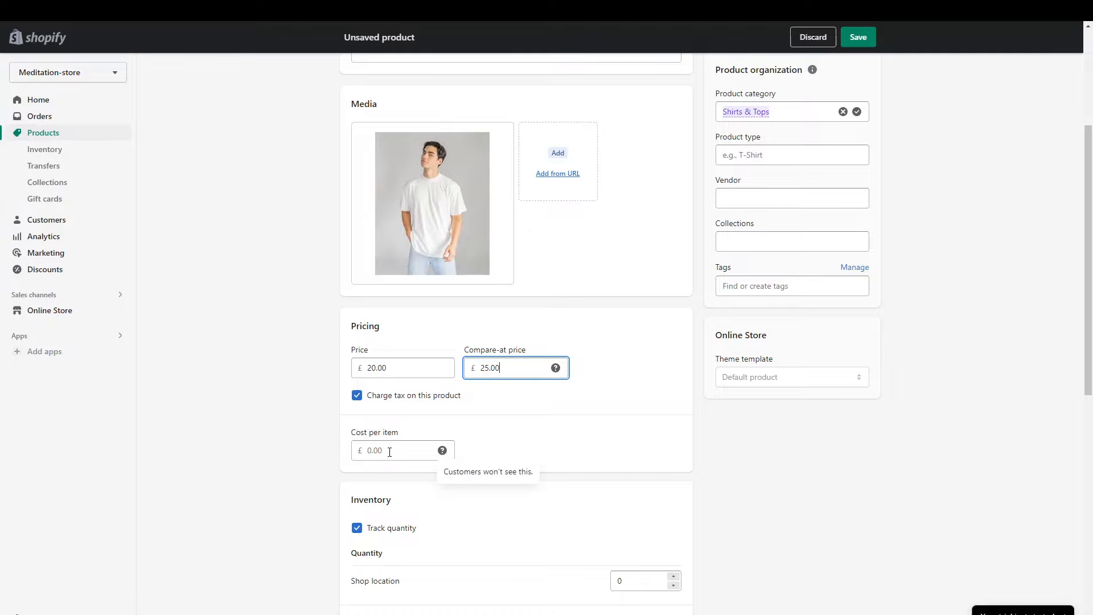
{"action": "scroll", "coordinate": [385, 459], "scroll_direction": "down", "scroll_amount": 1}
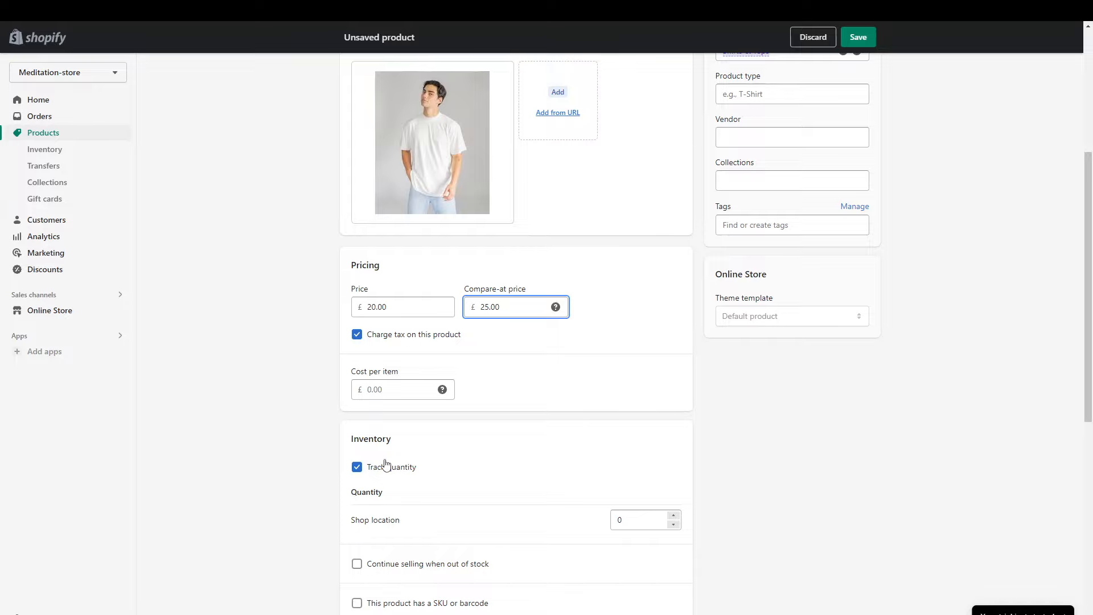
{"action": "left_click", "coordinate": [386, 381]}
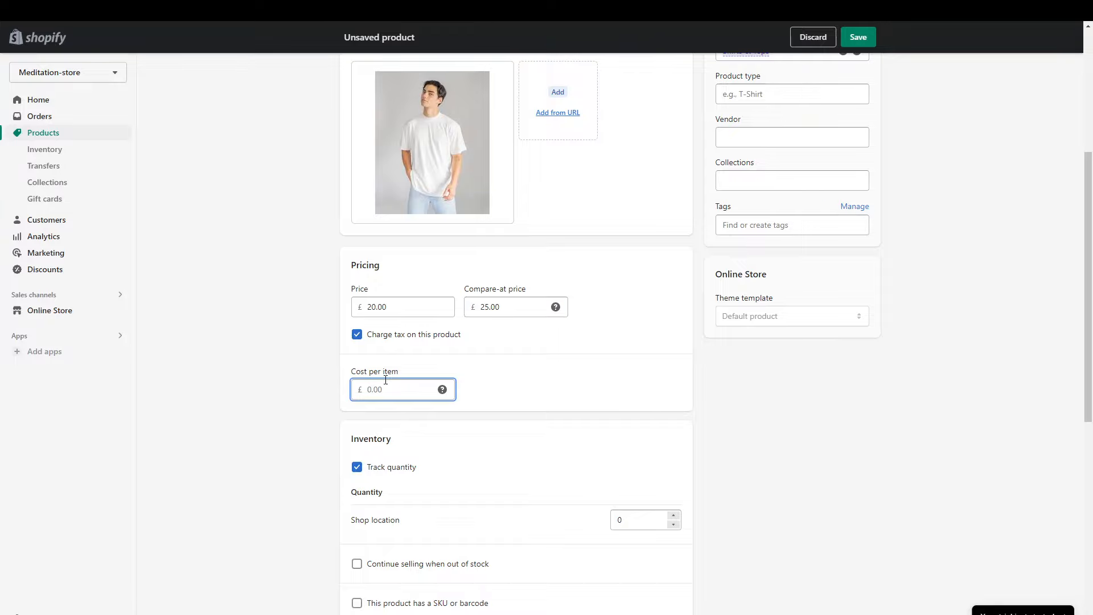
Keep quantity tracking on, set the stock at the shop location to 50, and allow selling to continue when out of stock
{"action": "scroll", "coordinate": [420, 488], "scroll_direction": "down", "scroll_amount": 2}
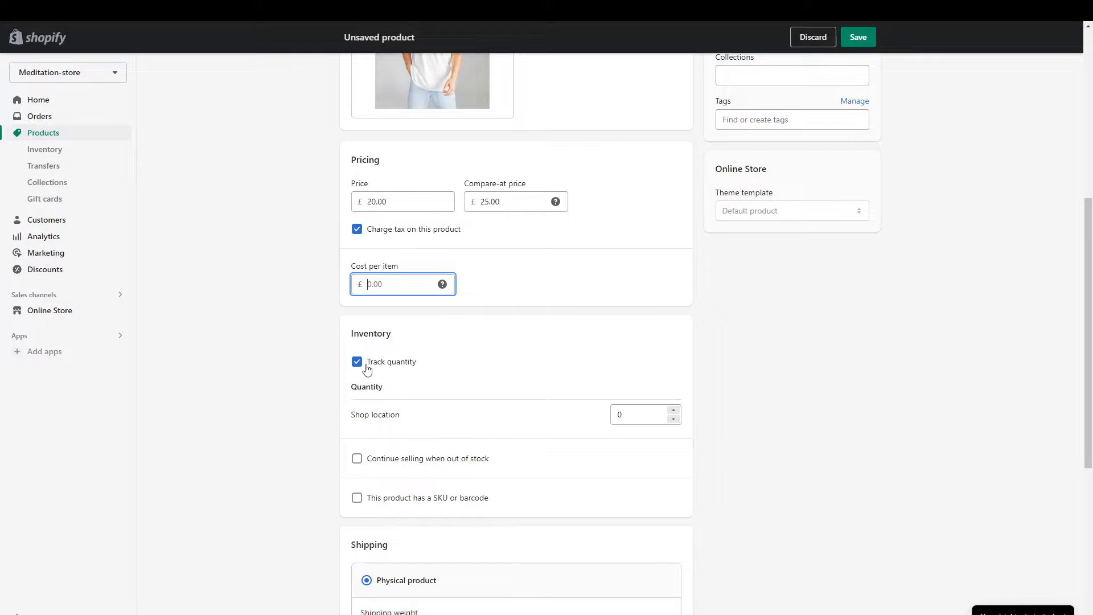
{"action": "scroll", "coordinate": [367, 370], "scroll_direction": "down", "scroll_amount": 1}
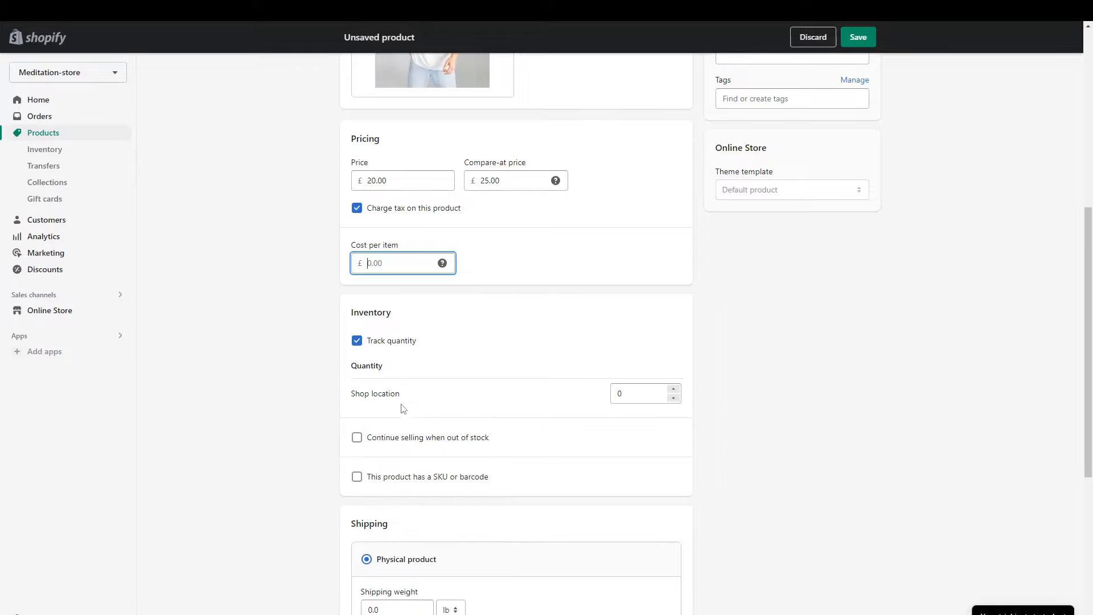
{"action": "left_click", "coordinate": [356, 340]}
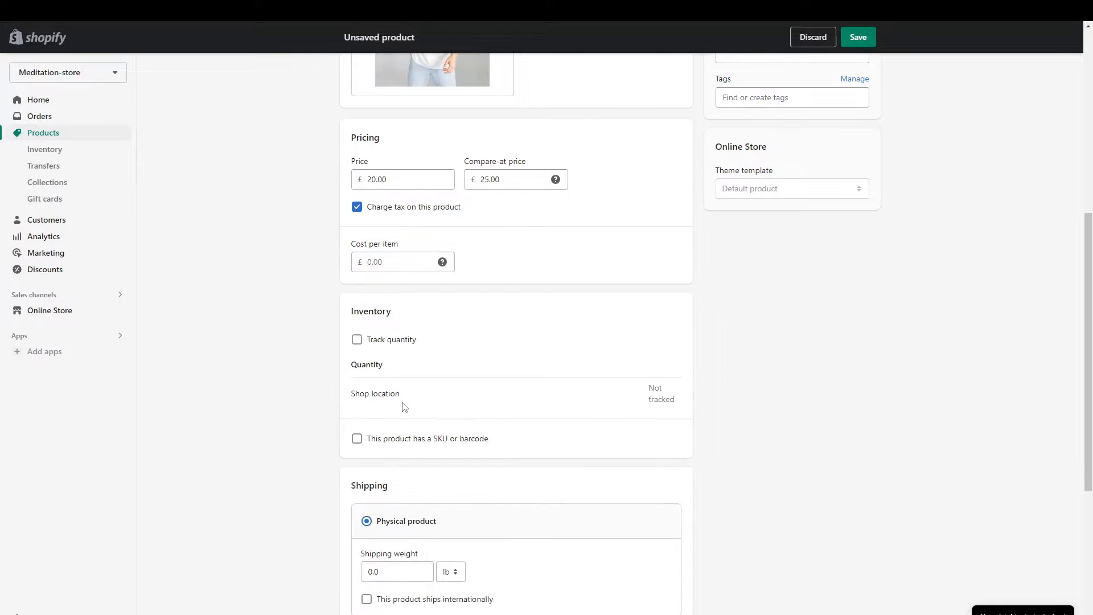
{"action": "left_click", "coordinate": [358, 340]}
{"action": "double_click", "coordinate": [647, 389]}
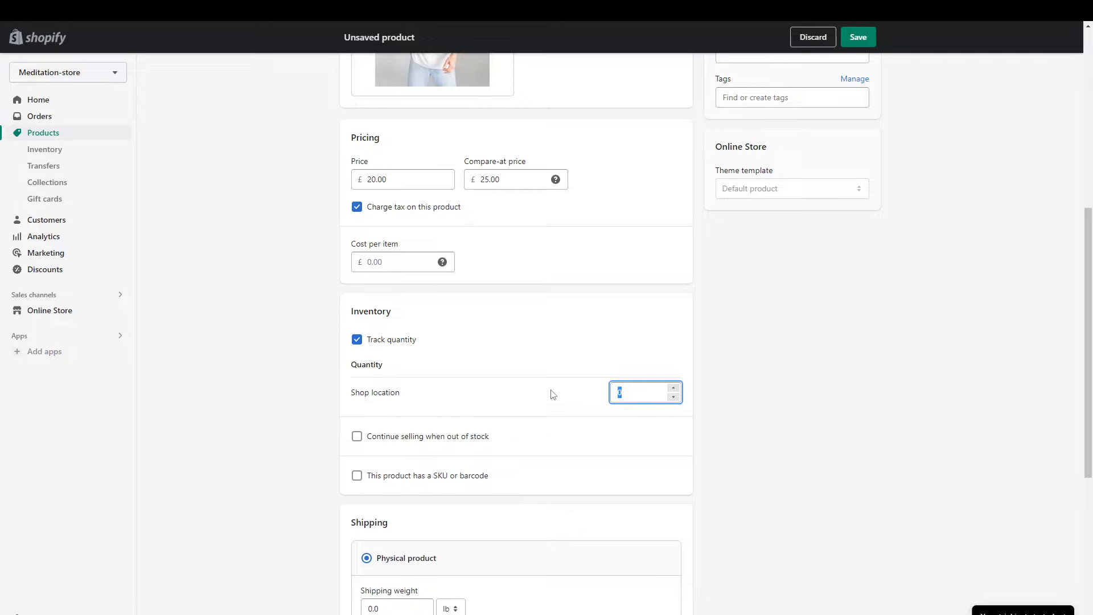
{"action": "type", "text": "50"}
{"action": "scroll", "coordinate": [501, 433], "scroll_direction": "down", "scroll_amount": 1}
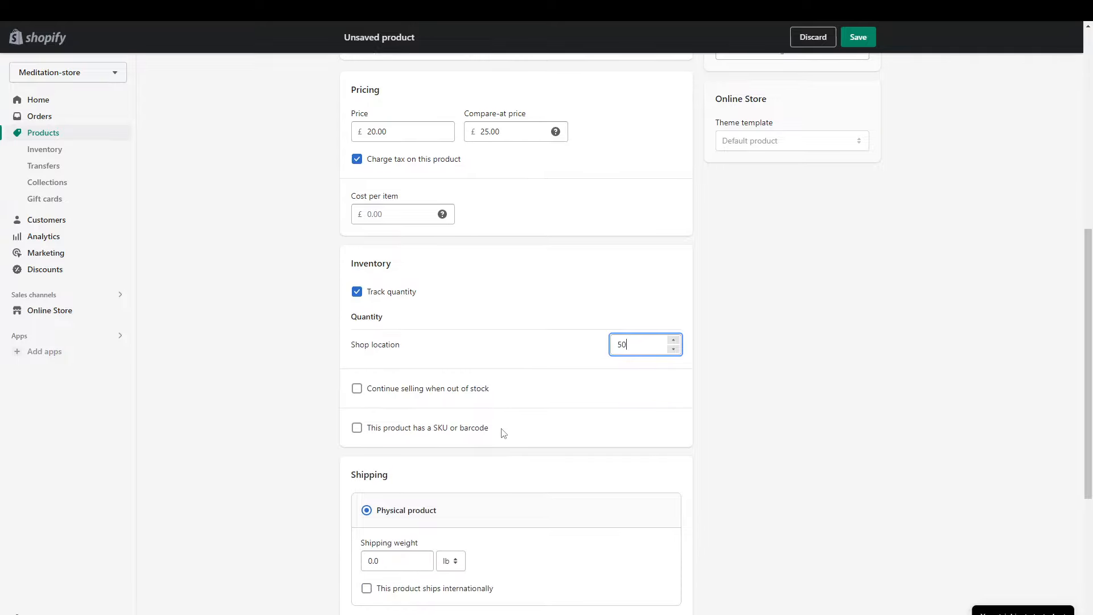
{"action": "left_click", "coordinate": [457, 390]}
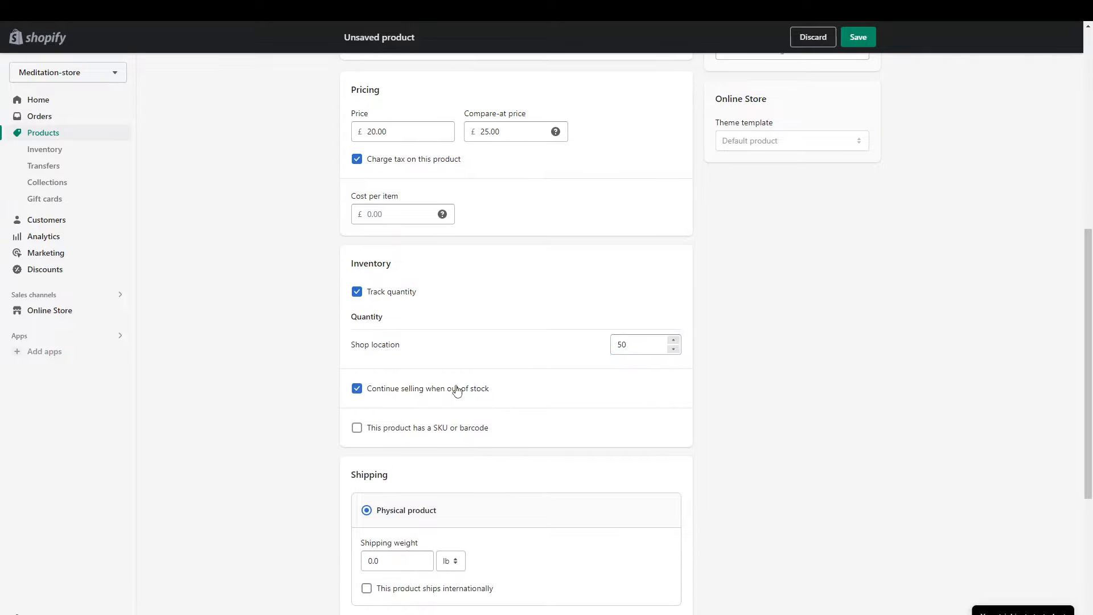
Turn off selling when out of stock, and check the SKU and barcode fields, leaving that option disabled
{"action": "left_click", "coordinate": [457, 390]}
{"action": "left_click", "coordinate": [437, 430]}
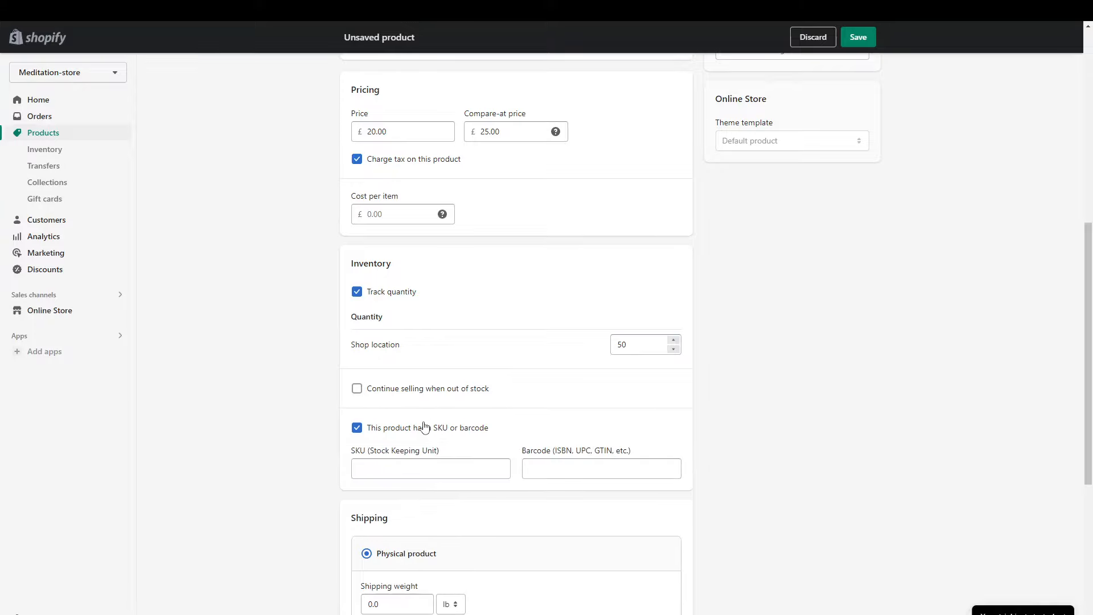
{"action": "scroll", "coordinate": [424, 448], "scroll_direction": "down", "scroll_amount": 2}
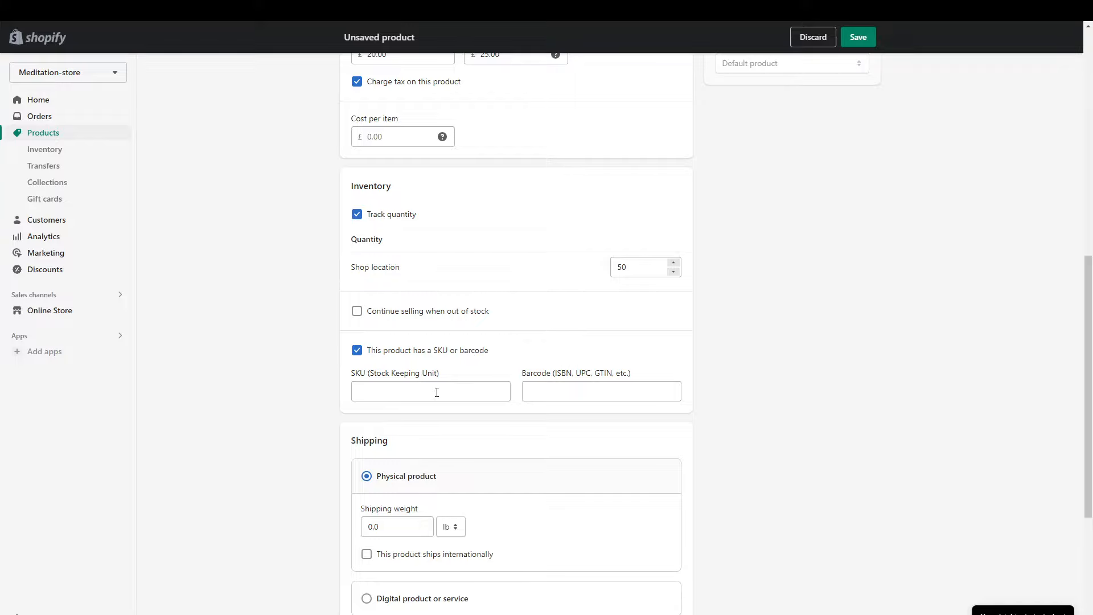
{"action": "left_click", "coordinate": [441, 350]}
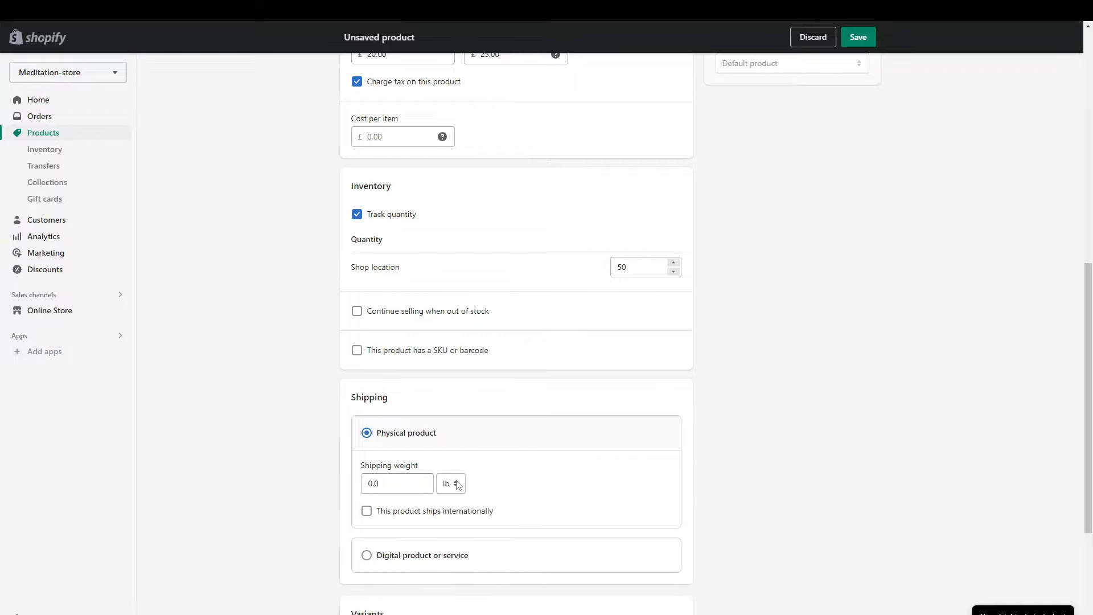
Set the shipping weight to 50.0 kg and check the international customs fields, leaving international shipping off
{"action": "scroll", "coordinate": [456, 483], "scroll_direction": "down", "scroll_amount": 3}
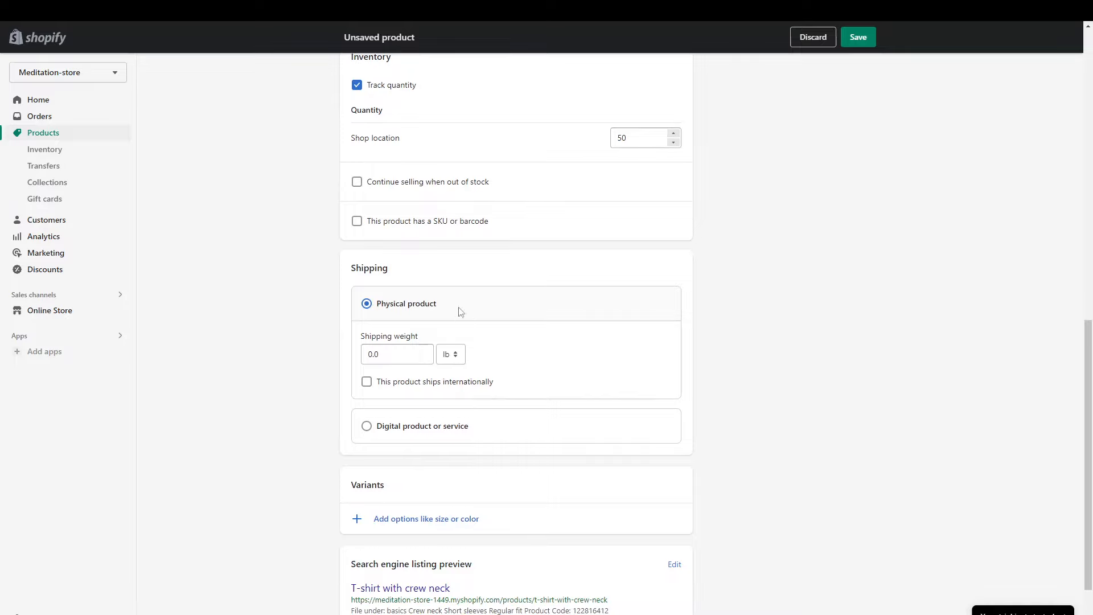
{"action": "left_click", "coordinate": [393, 354]}
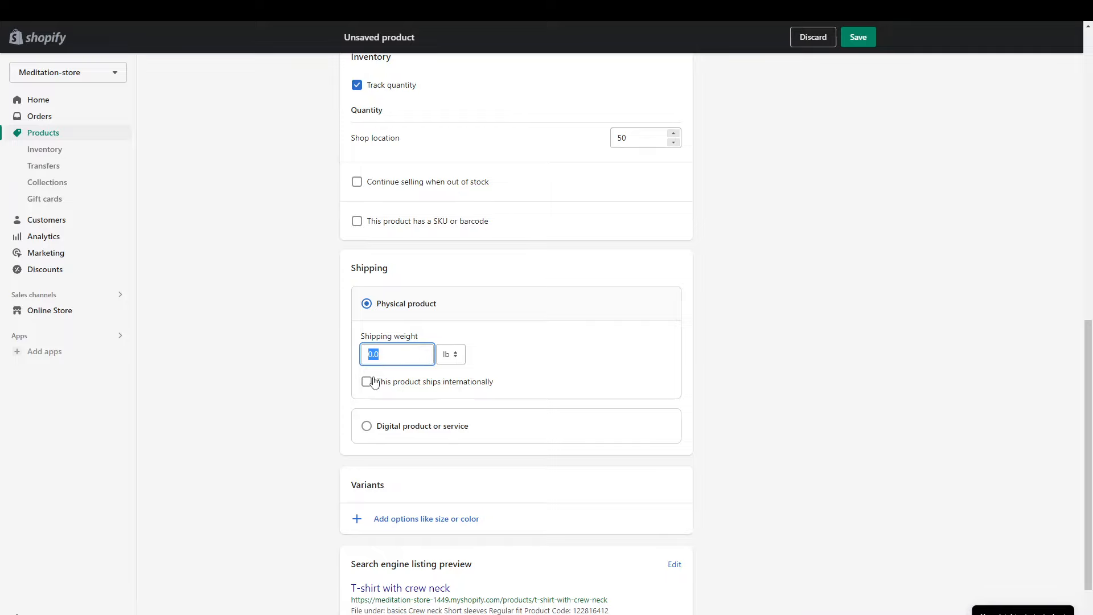
{"action": "type", "text": "50.00"}
{"action": "left_click", "coordinate": [462, 354]}
{"action": "left_click", "coordinate": [449, 394]}
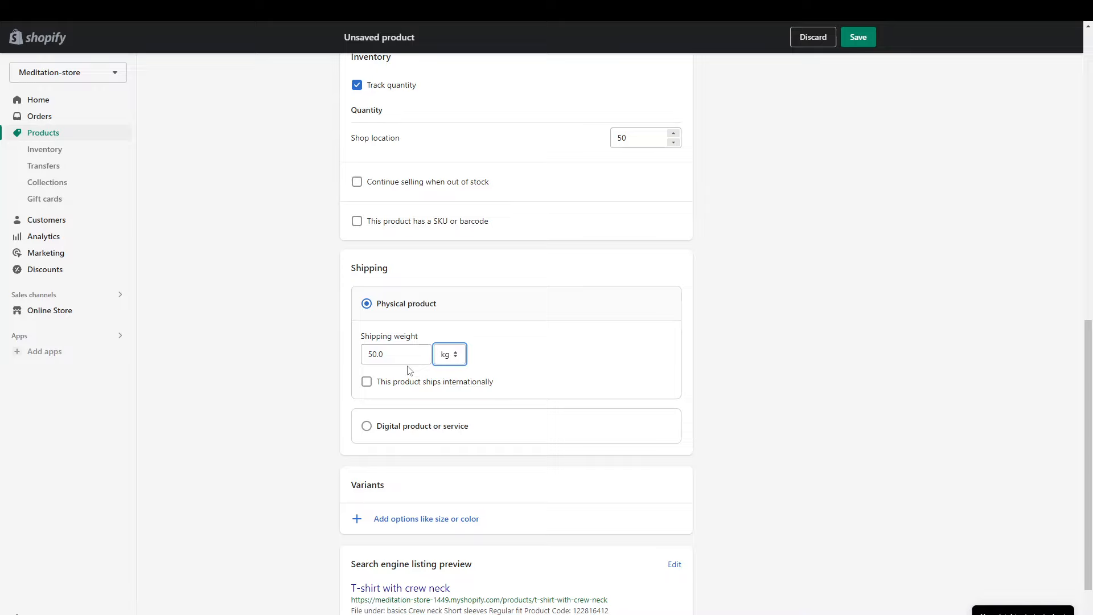
{"action": "left_click", "coordinate": [392, 382]}
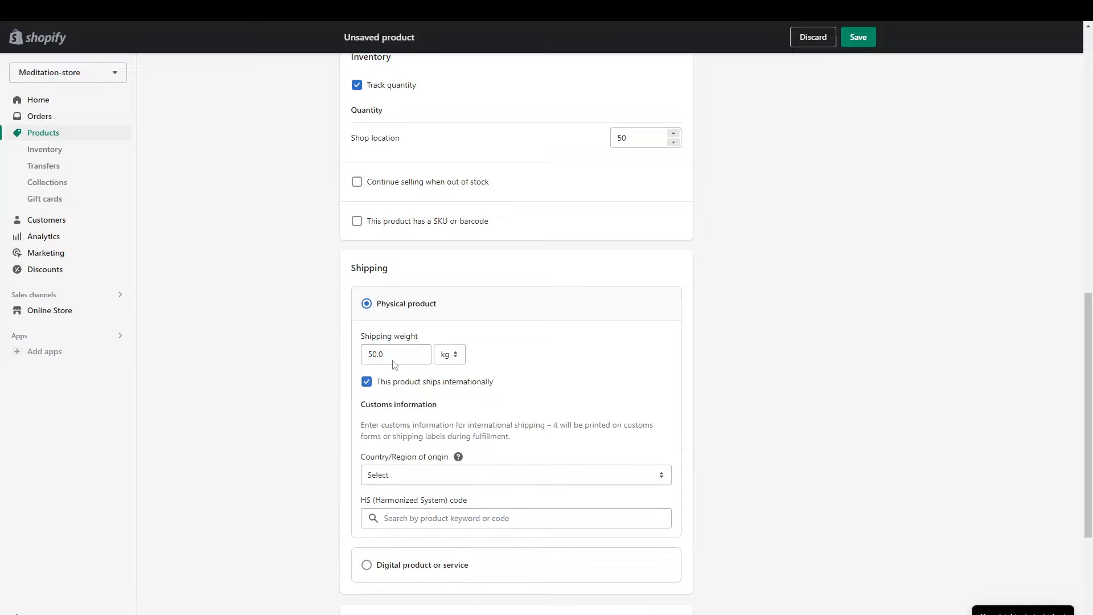
{"action": "left_click", "coordinate": [392, 378]}
Try a shipping weight of 10 kg, and switch to a digital product or service and back to a physical product
{"action": "left_click_drag", "start_coordinate": [386, 355], "coordinate": [365, 351]}
{"action": "key", "text": "BackSpace"}
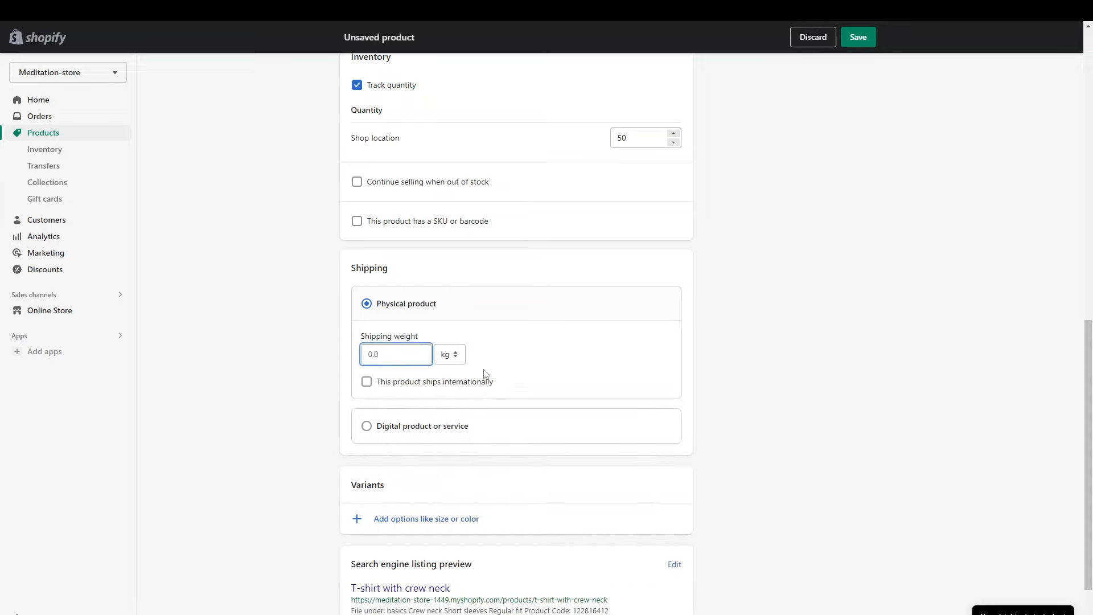
{"action": "type", "text": "10"}
{"action": "left_click", "coordinate": [399, 426]}
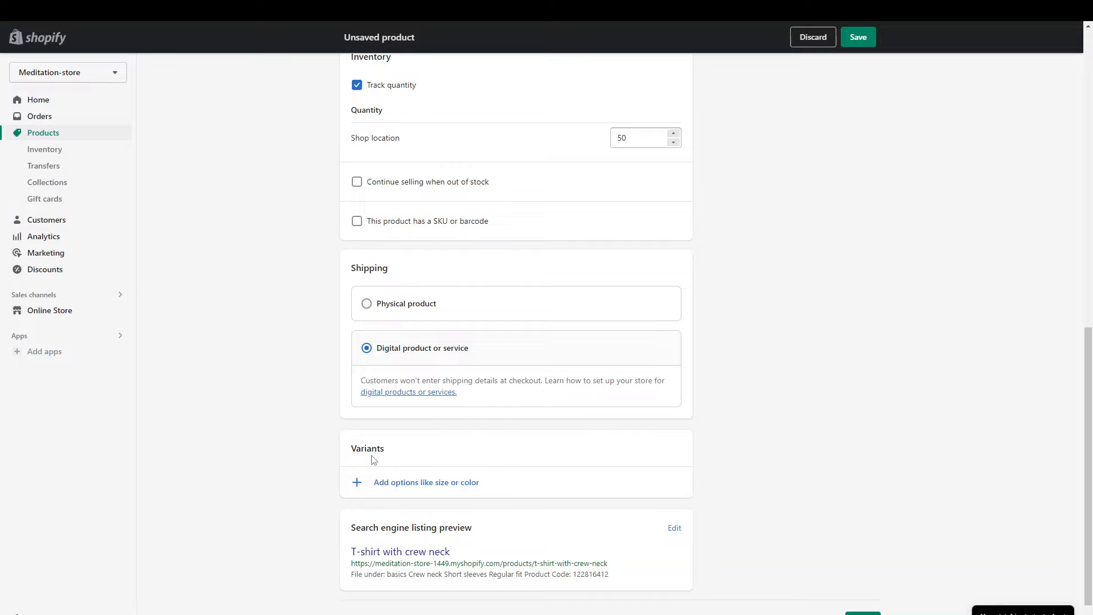
{"action": "left_click", "coordinate": [379, 303]}
Add a Size option to the product's variants with Large as its first value
{"action": "scroll", "coordinate": [271, 521], "scroll_direction": "down", "scroll_amount": 2}
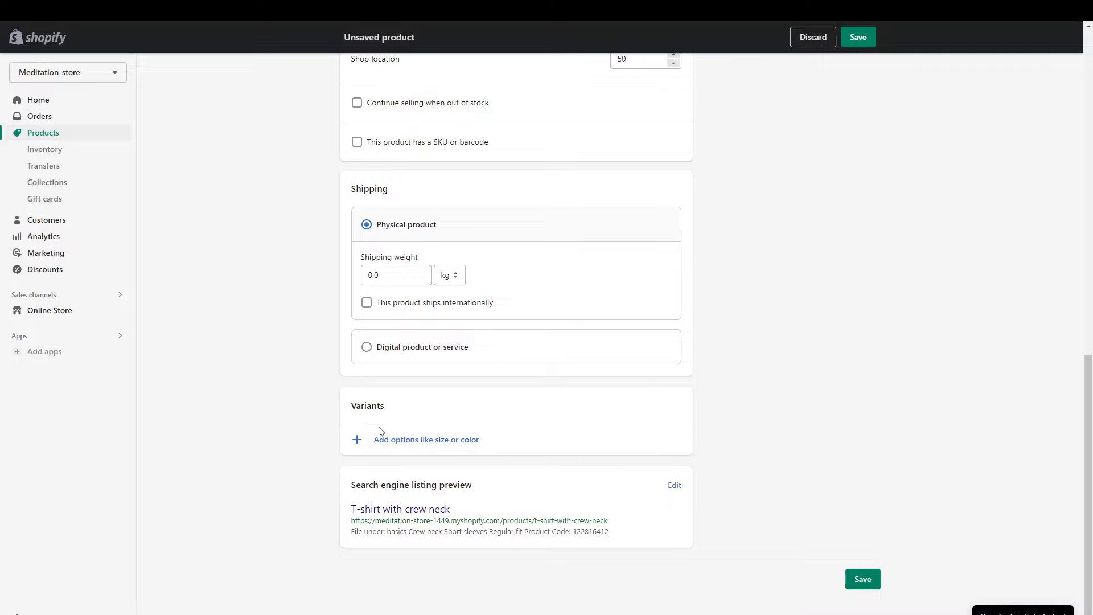
{"action": "left_click", "coordinate": [401, 449]}
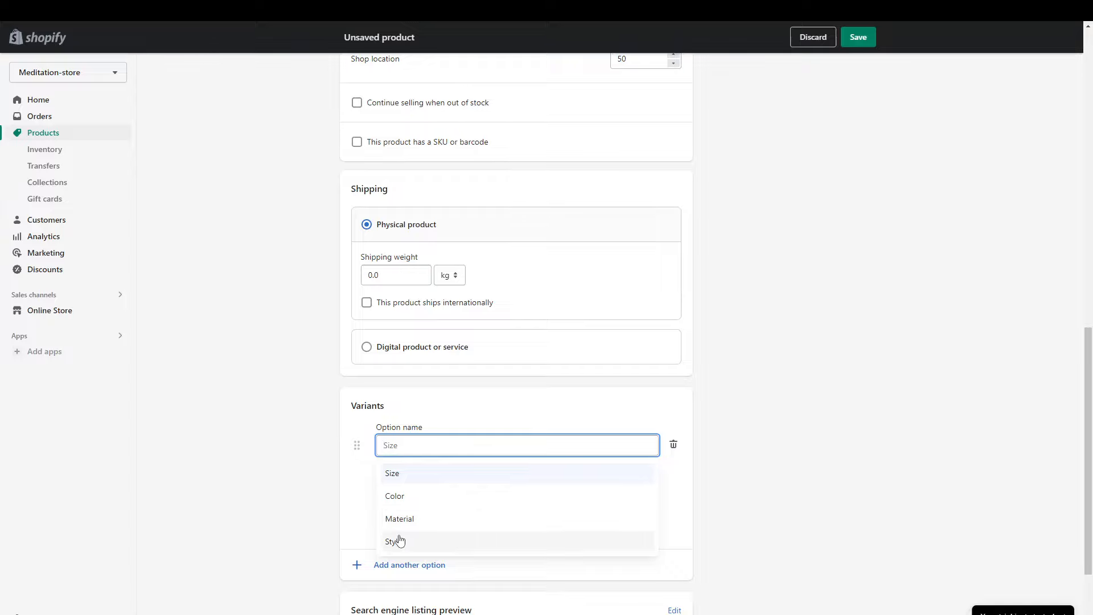
{"action": "left_click", "coordinate": [410, 475]}
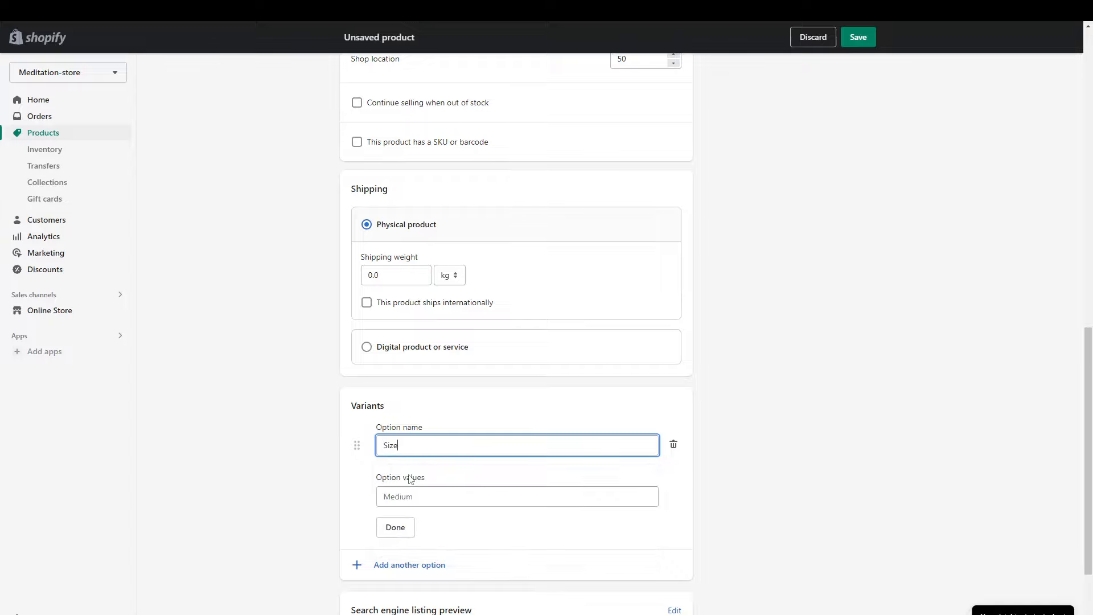
{"action": "left_click", "coordinate": [409, 504]}
{"action": "scroll", "coordinate": [409, 504], "scroll_direction": "down", "scroll_amount": 1}
{"action": "type", "text": "l"}
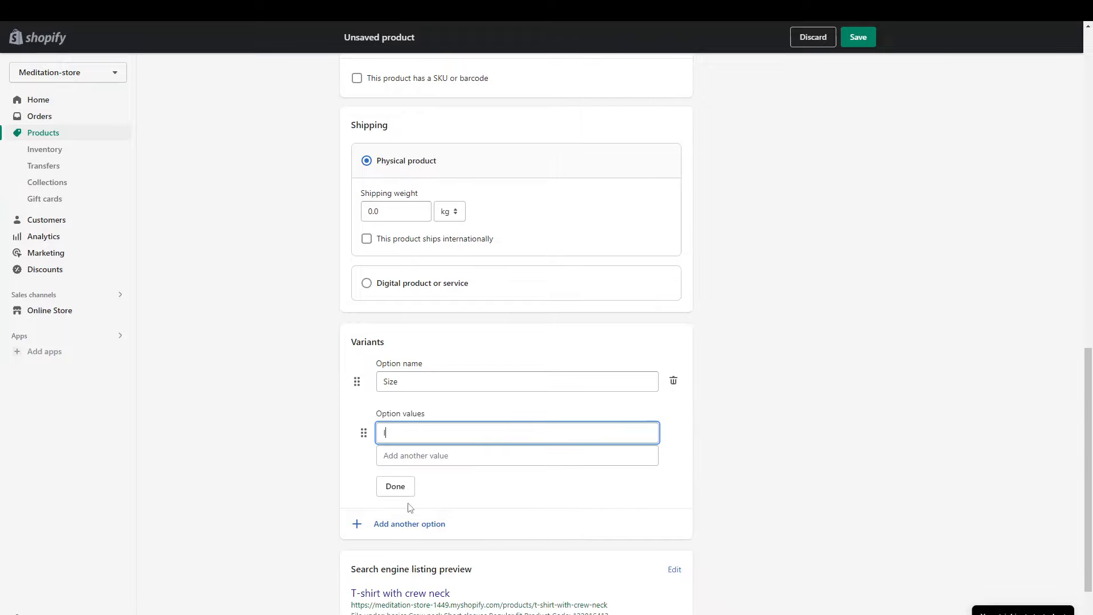
{"action": "type", "text": "ar"}
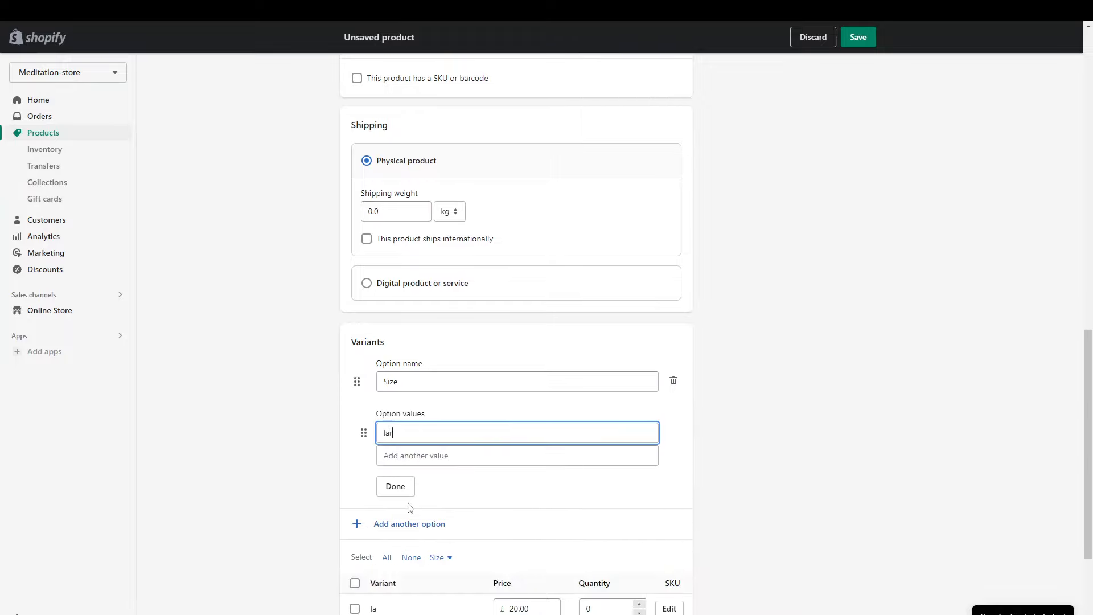
{"action": "type", "text": "ge"}
{"action": "key", "text": "Tab"}
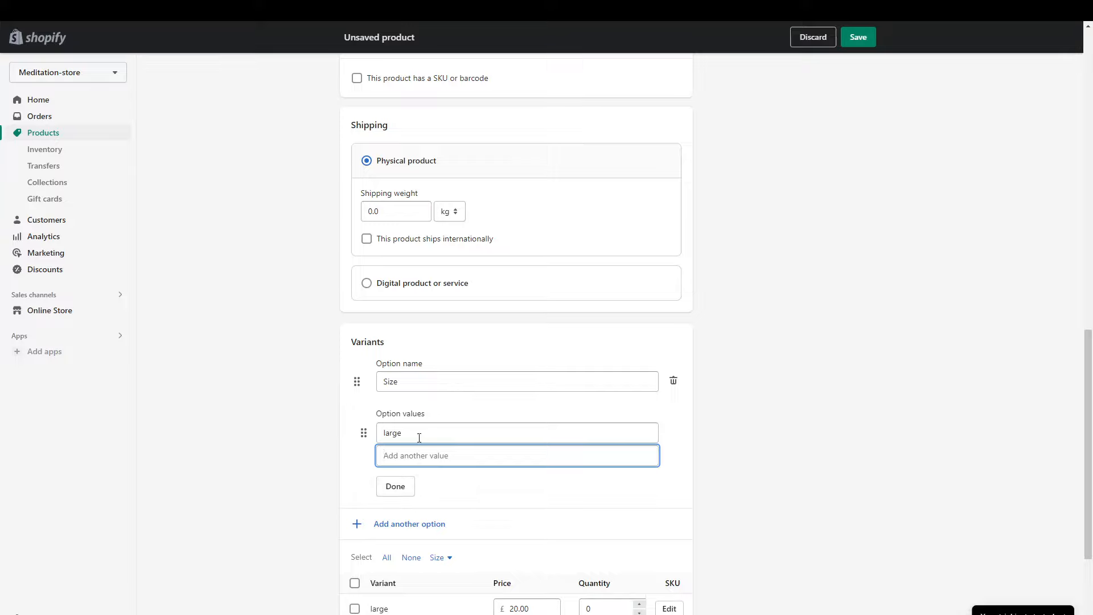
{"action": "double_click", "coordinate": [398, 434]}
{"action": "type", "text": "Large"}
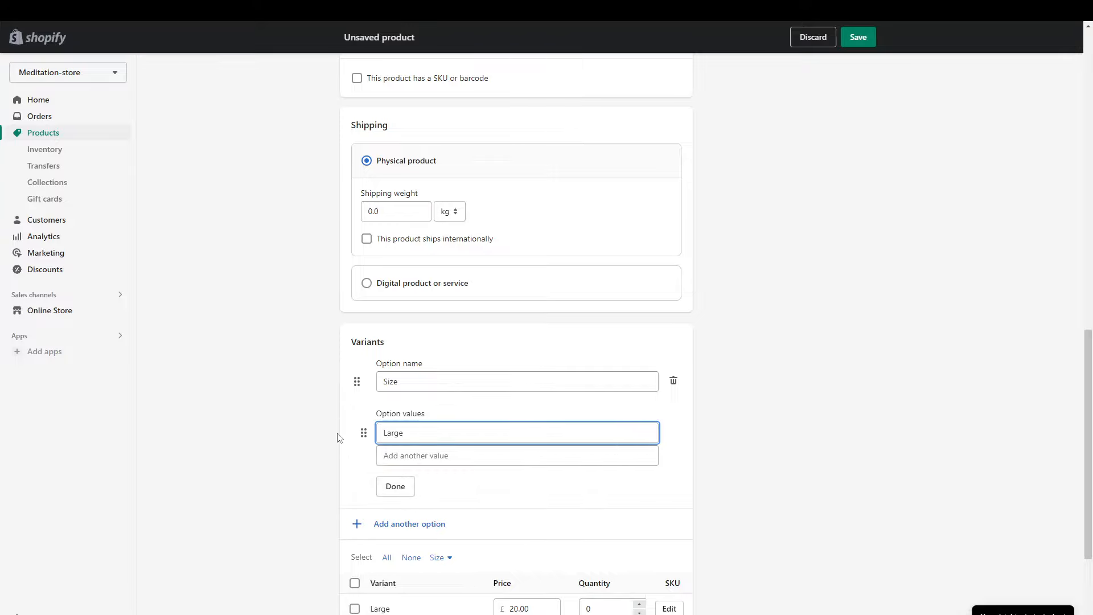
{"action": "key", "text": "Tab"}
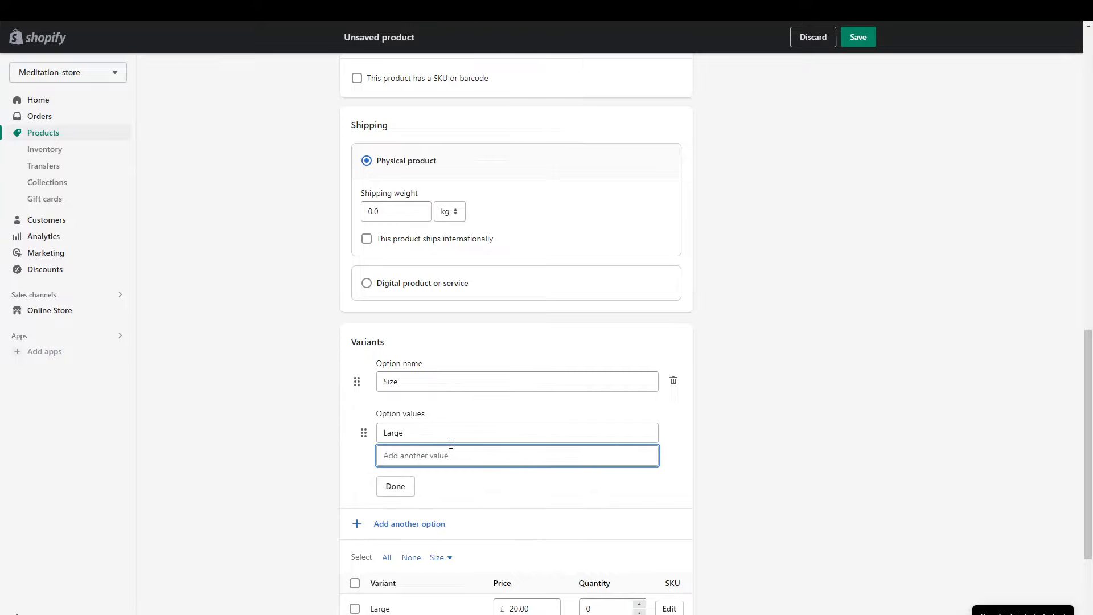
Add Medium and XS as further Size values and finish the option
{"action": "type", "text": "Medium"}
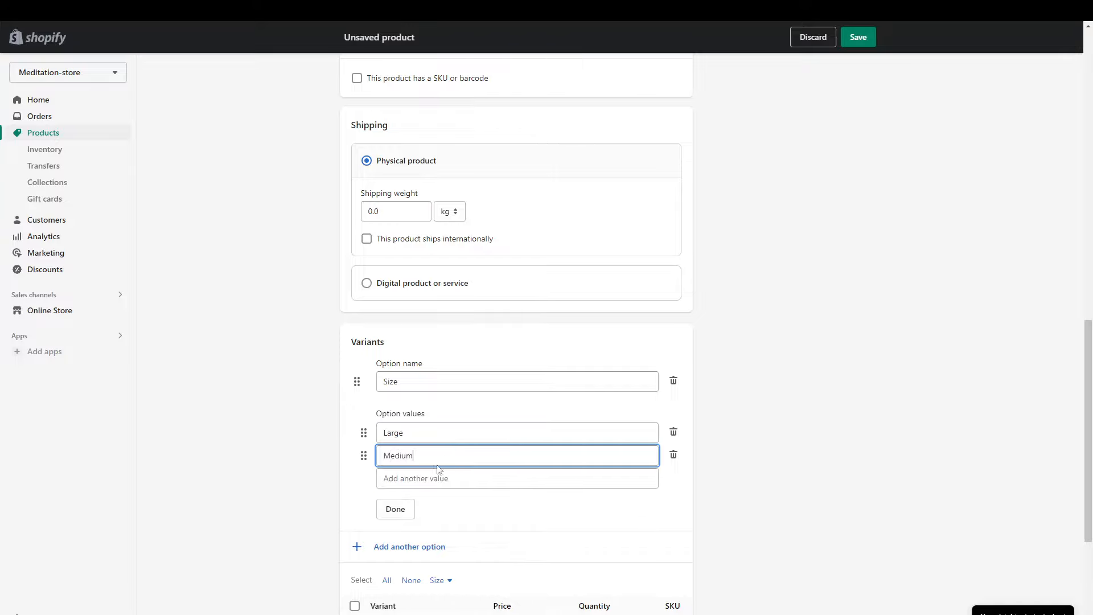
{"action": "left_click", "coordinate": [412, 483]}
{"action": "type", "text": "XA"}
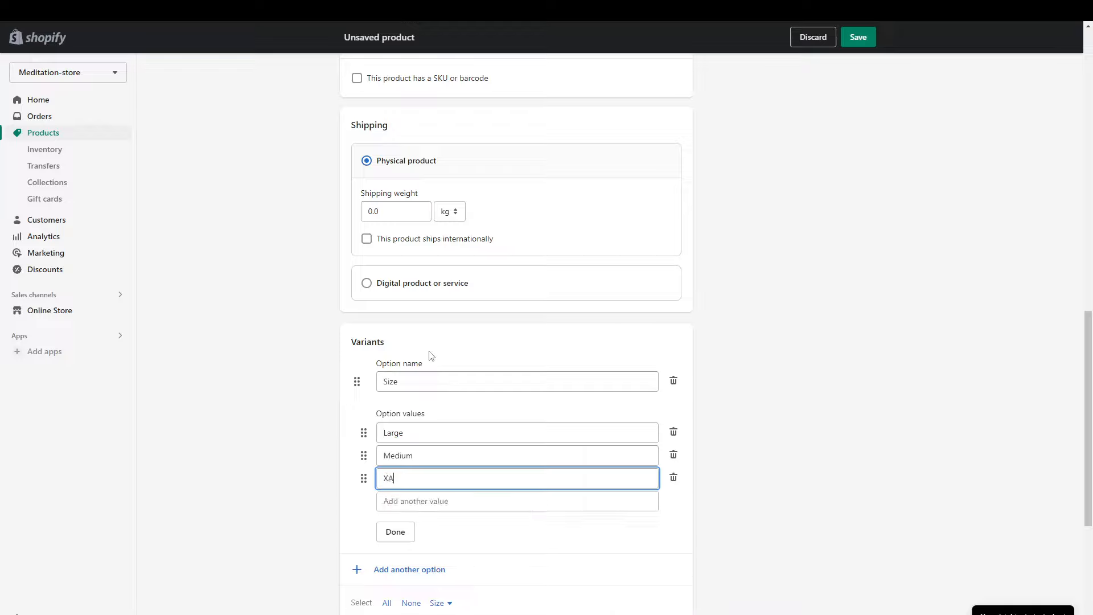
{"action": "key", "text": "BackSpace"}
{"action": "type", "text": "s"}
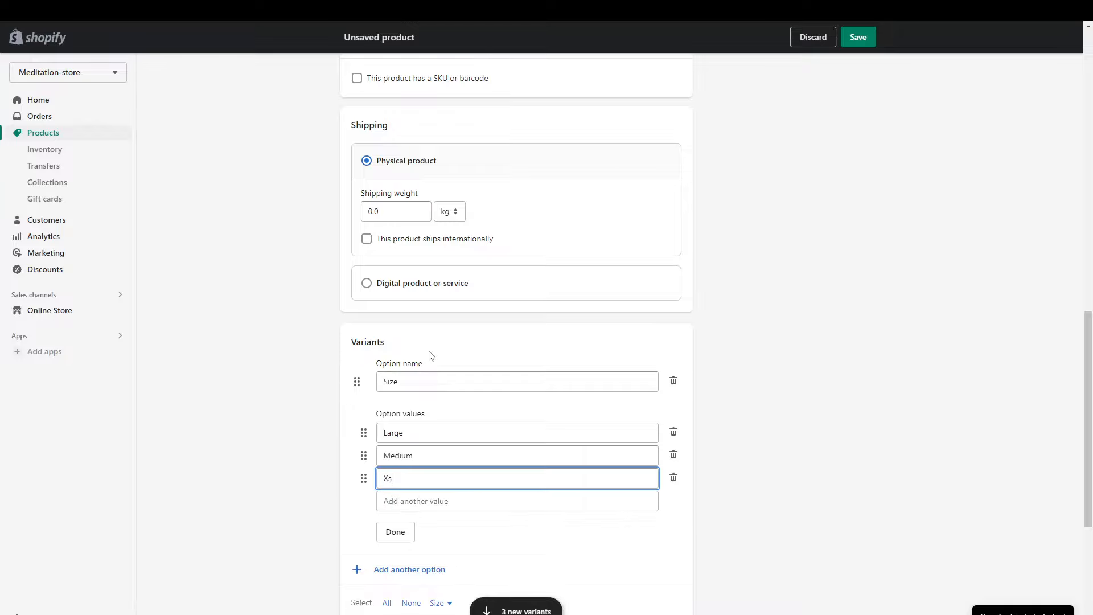
{"action": "key", "text": "BackSpace"}
{"action": "type", "text": "S"}
{"action": "left_click", "coordinate": [398, 539]}
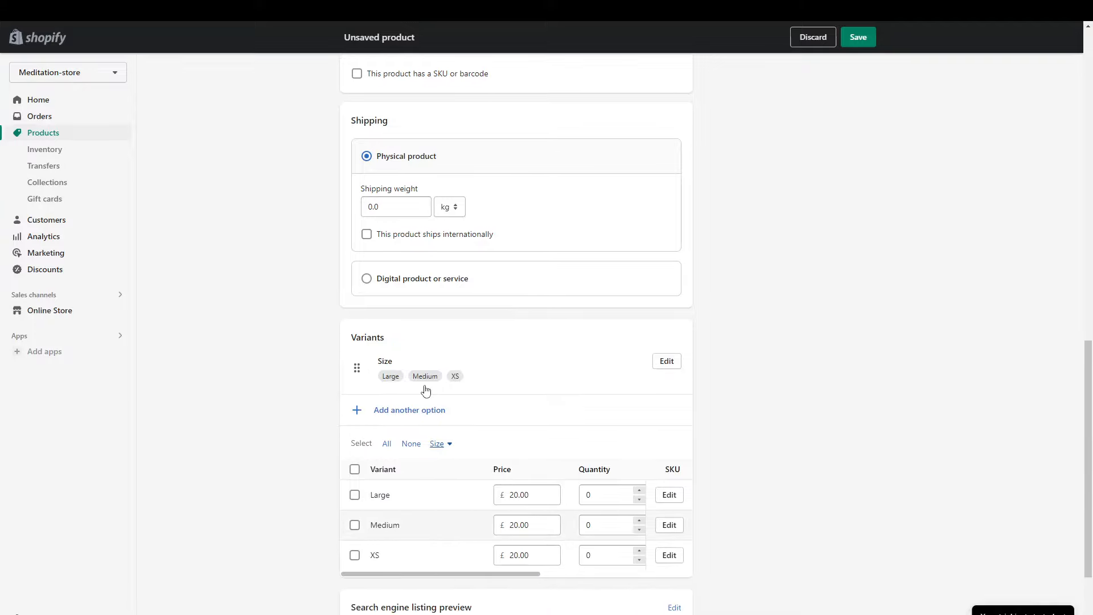
Add a second variant option, Material, with the values Cotton and Polyster
{"action": "left_click", "coordinate": [405, 410]}
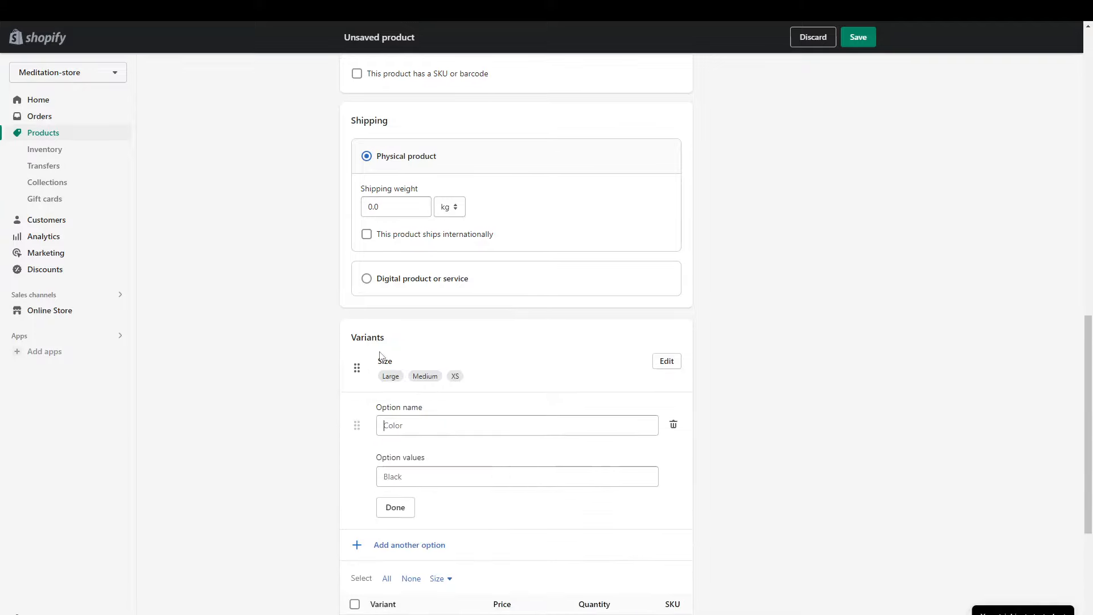
{"action": "left_click", "coordinate": [401, 429]}
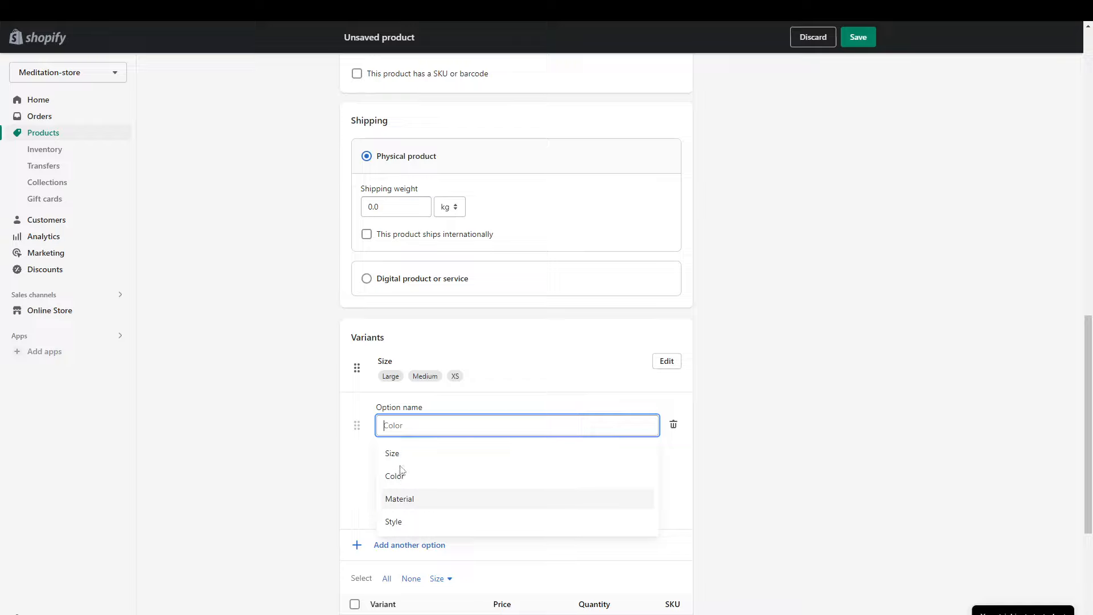
{"action": "left_click", "coordinate": [401, 498]}
{"action": "left_click", "coordinate": [387, 476]}
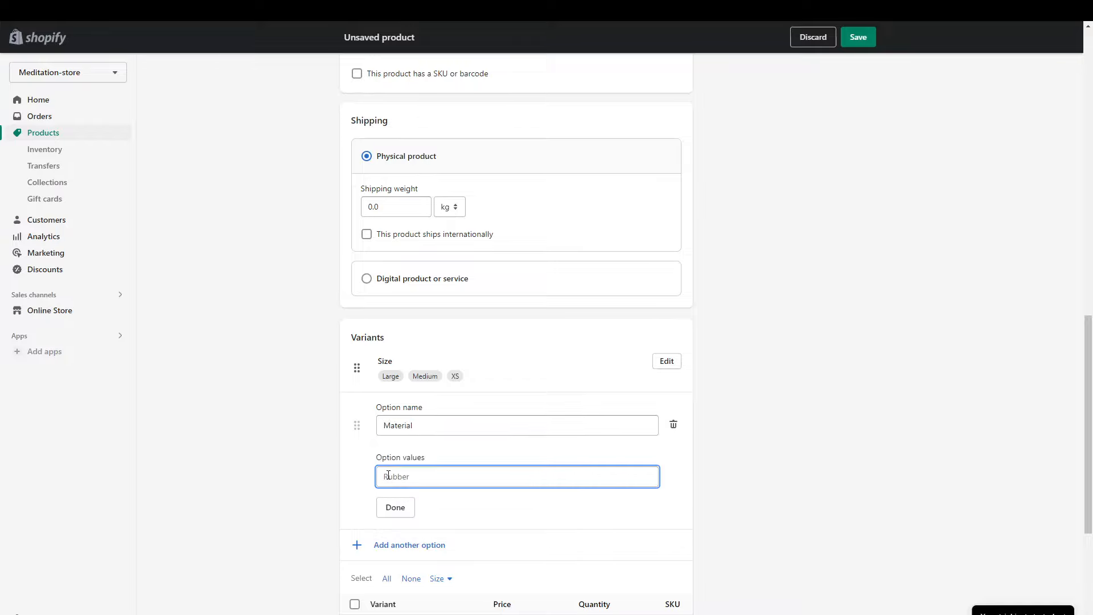
{"action": "type", "text": "Cotton"}
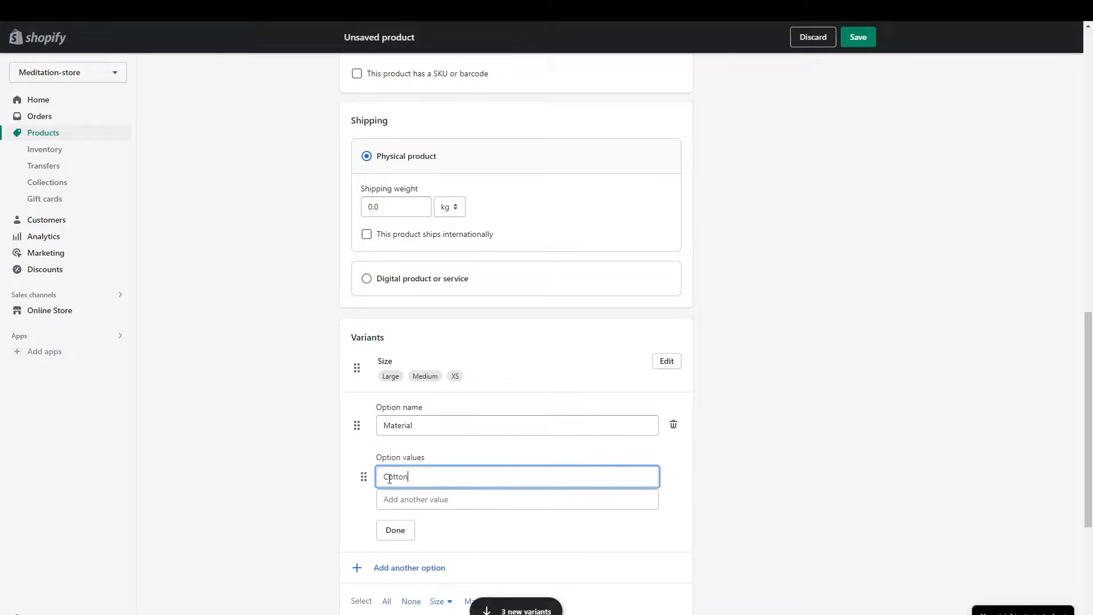
{"action": "left_click", "coordinate": [394, 501]}
{"action": "type", "text": "Polyster"}
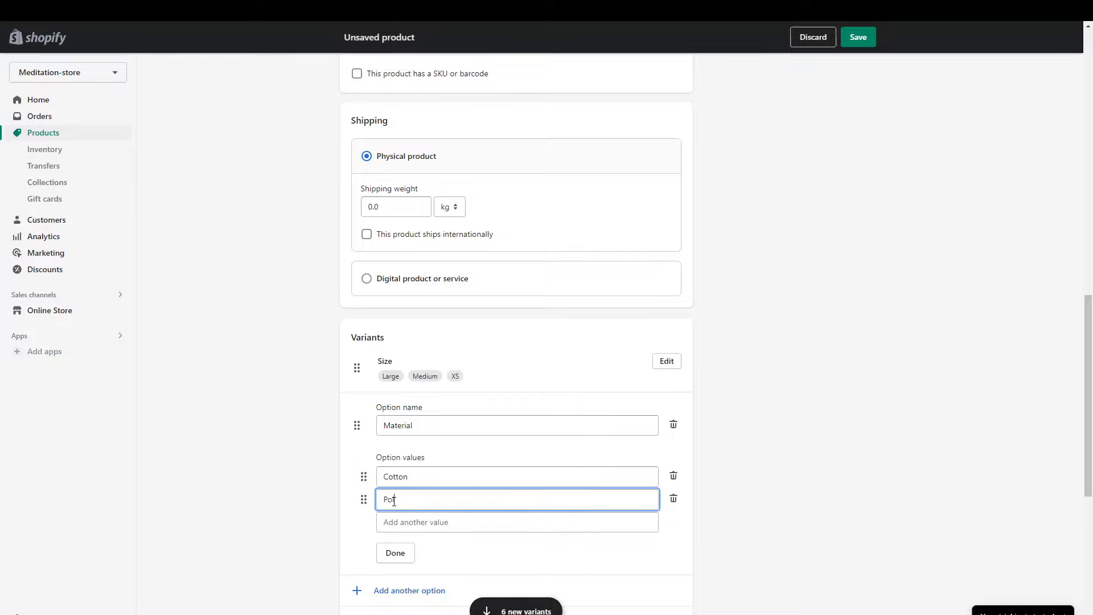
{"action": "left_click", "coordinate": [395, 552]}
Stay on the page with unsaved changes and set the Large / Polyster variant's price to £15.00
{"action": "scroll", "coordinate": [489, 450], "scroll_direction": "down", "scroll_amount": 2}
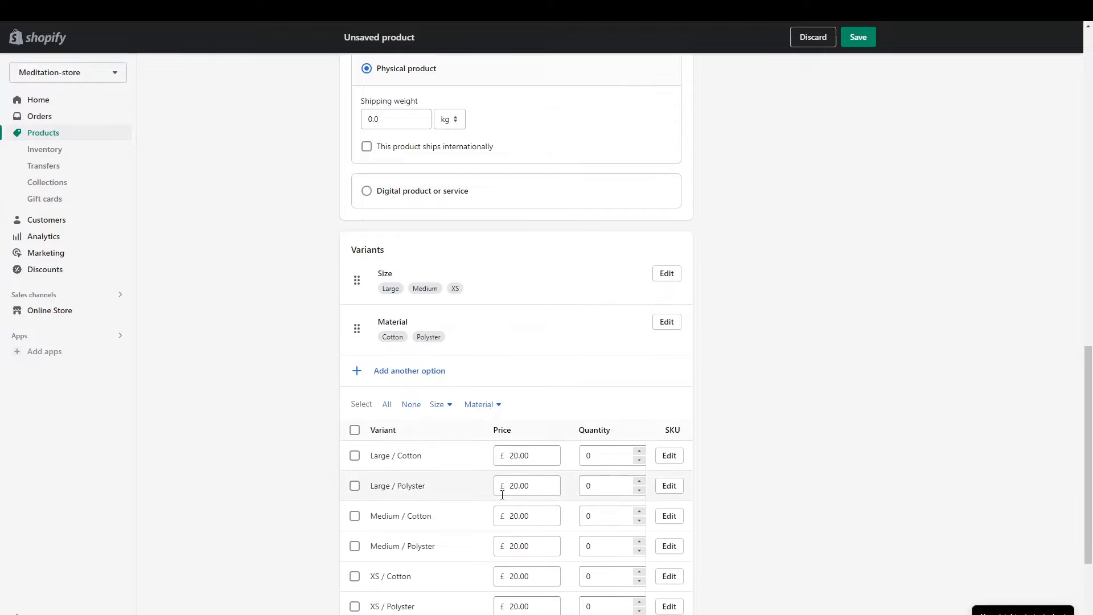
{"action": "scroll", "coordinate": [742, 412], "scroll_direction": "down", "scroll_amount": 2}
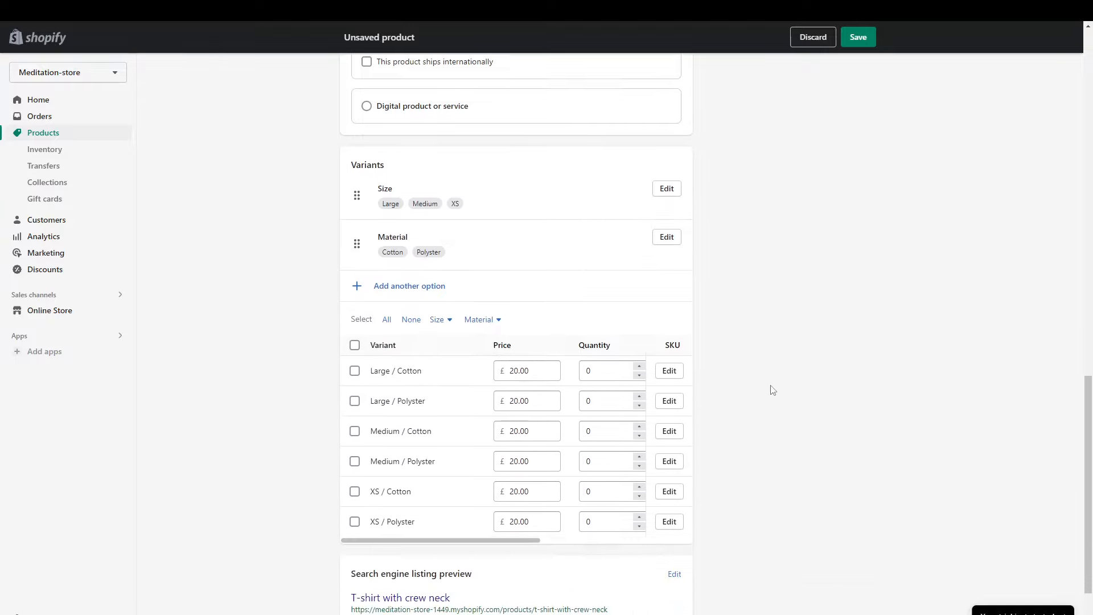
{"action": "scroll", "coordinate": [483, 429], "scroll_direction": "right", "scroll_amount": 3}
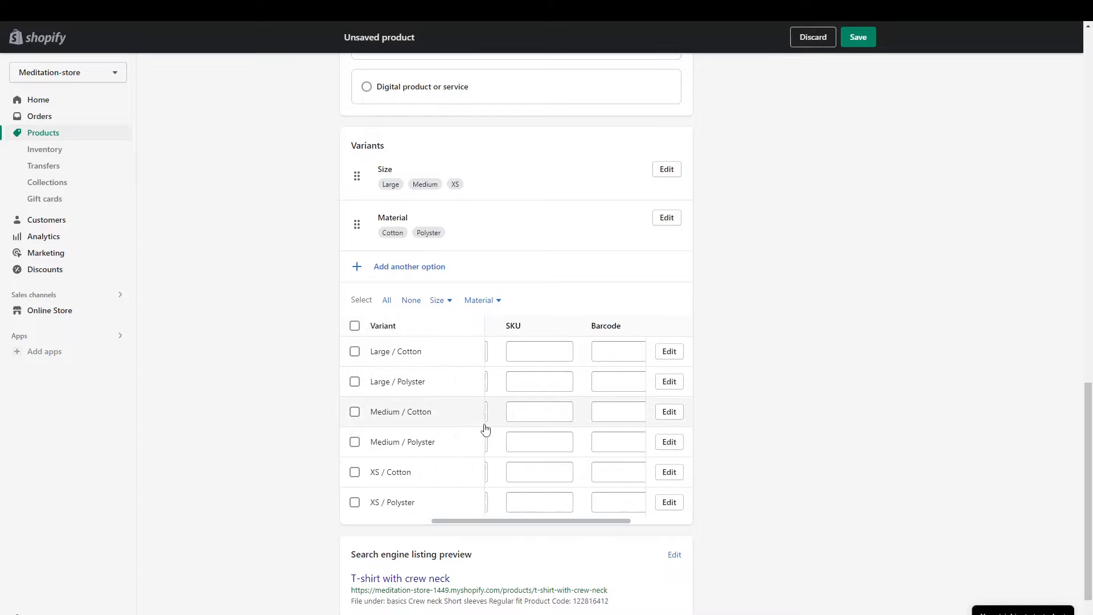
{"action": "scroll", "coordinate": [485, 429], "scroll_direction": "right", "scroll_amount": 2}
{"action": "scroll", "coordinate": [485, 429], "scroll_direction": "left", "scroll_amount": 8}
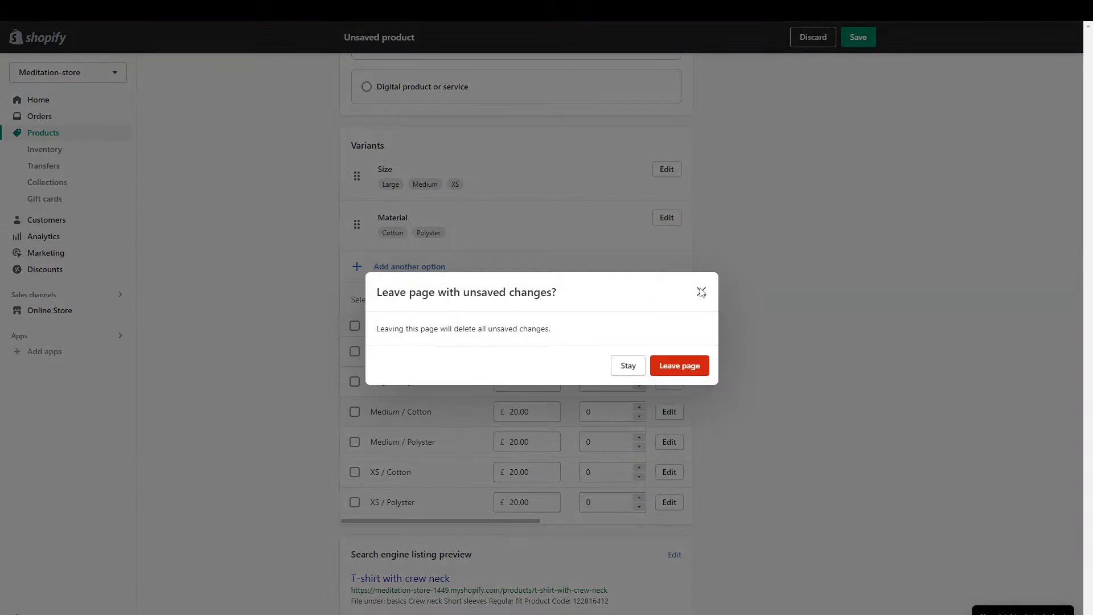
{"action": "left_click", "coordinate": [702, 292]}
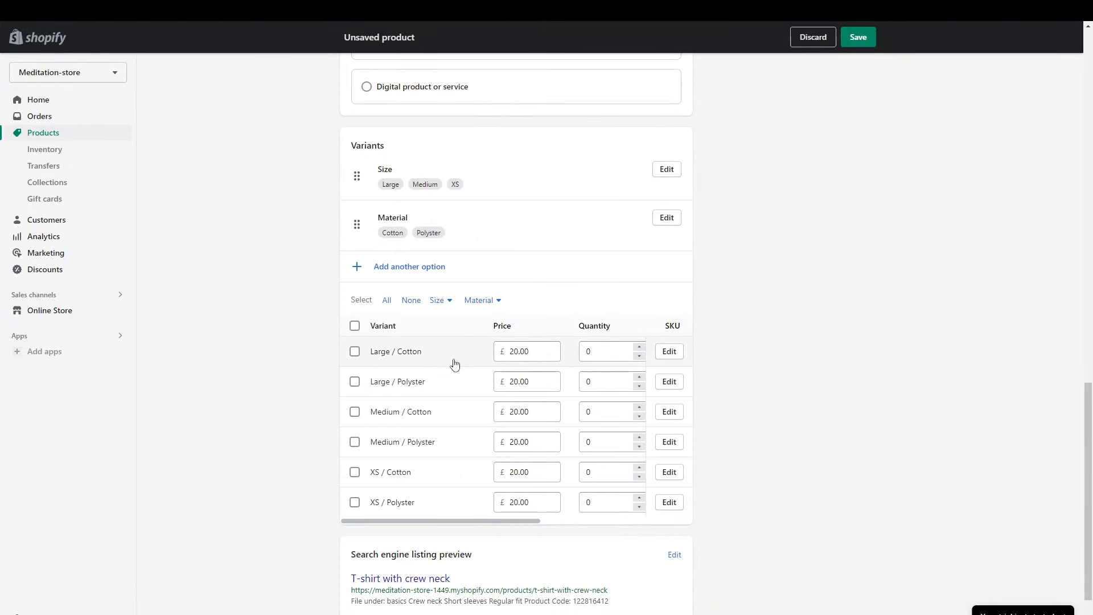
{"action": "left_click", "coordinate": [513, 381]}
{"action": "key", "text": "BackSpace"}
{"action": "key", "text": "BackSpace"}
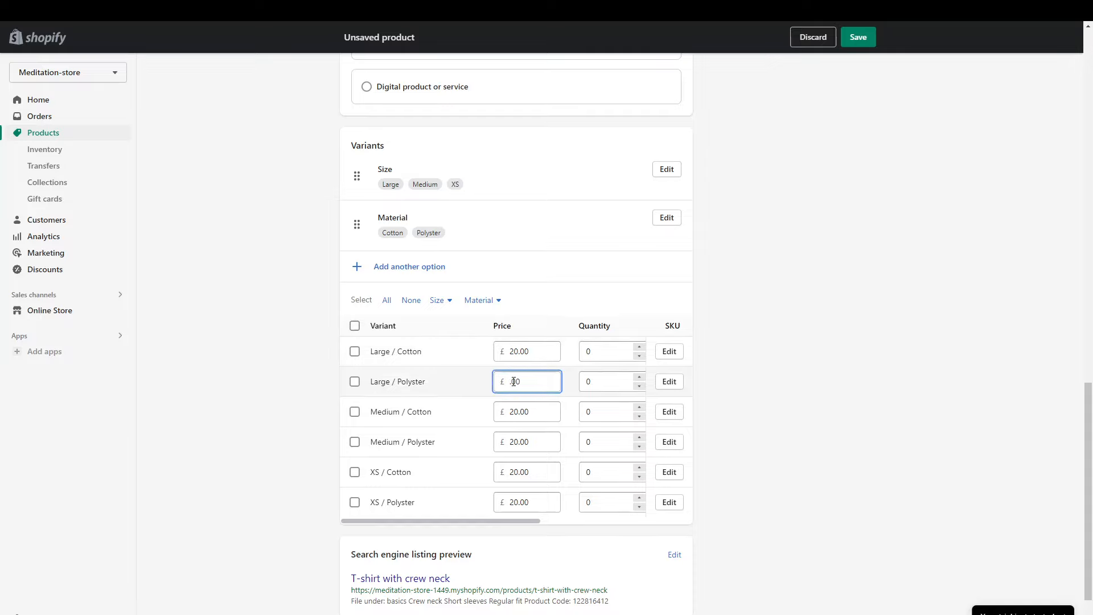
{"action": "type", "text": "15"}
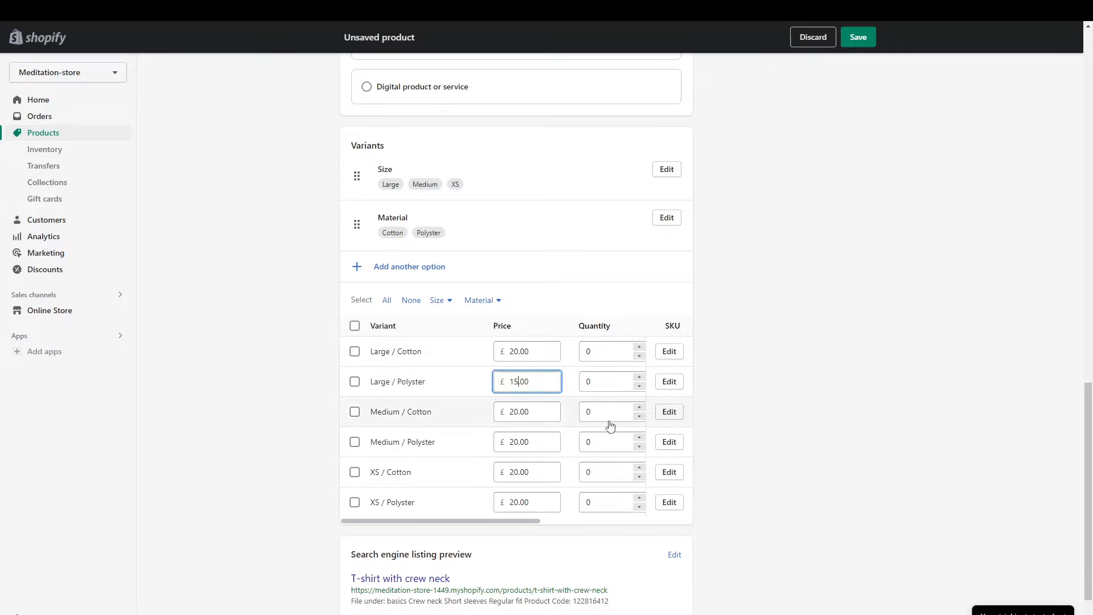
Select the Medium / Cotton variant and look at its available bulk actions without applying any
{"action": "left_click", "coordinate": [356, 412]}
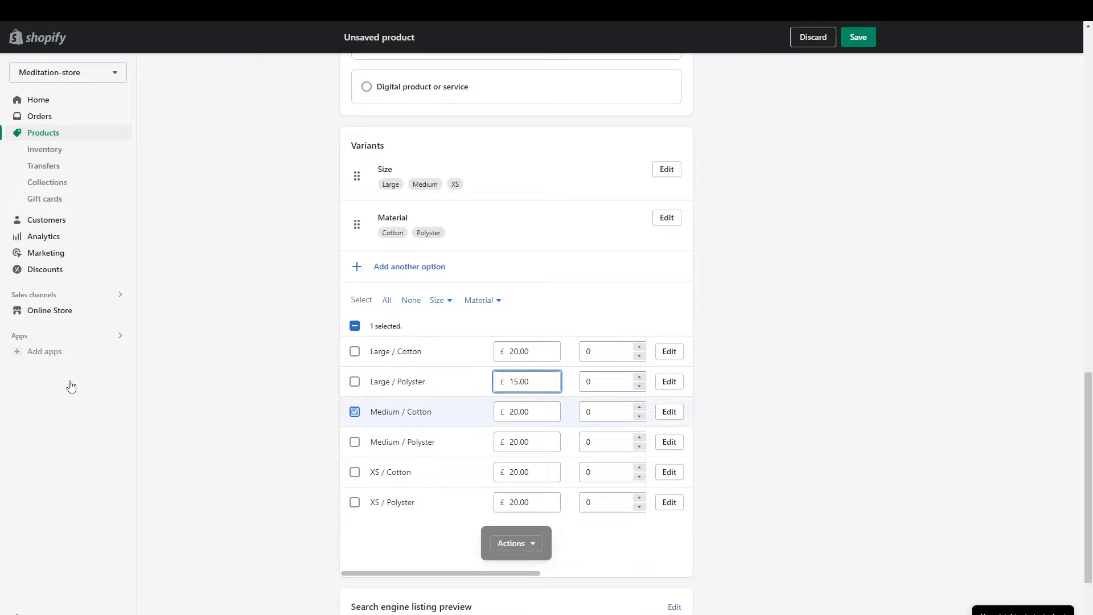
{"action": "left_click", "coordinate": [512, 543]}
{"action": "left_click", "coordinate": [424, 548]}
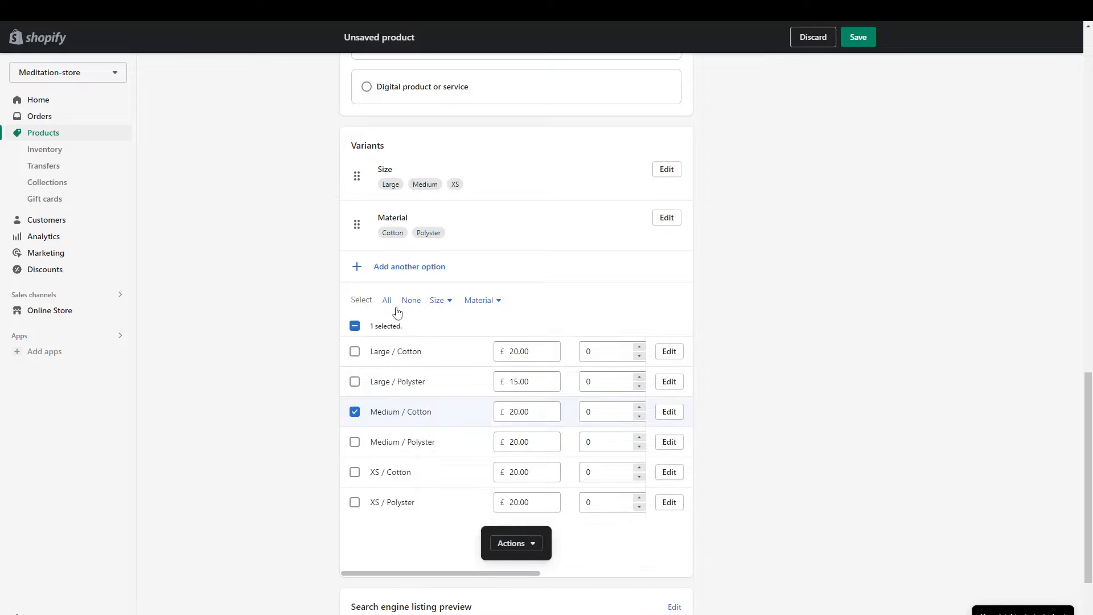
Deselect the Medium / Cotton variant and delete the Large / Polyster variant instead
{"action": "left_click", "coordinate": [355, 411]}
{"action": "scroll", "coordinate": [466, 381], "scroll_direction": "up", "scroll_amount": 1}
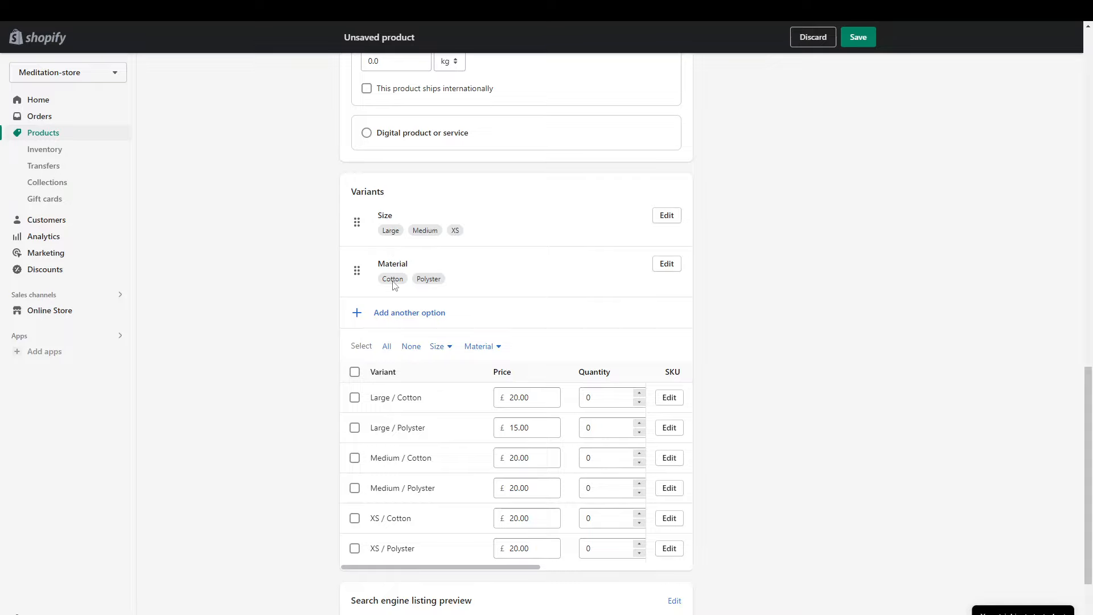
{"action": "left_click", "coordinate": [355, 427]}
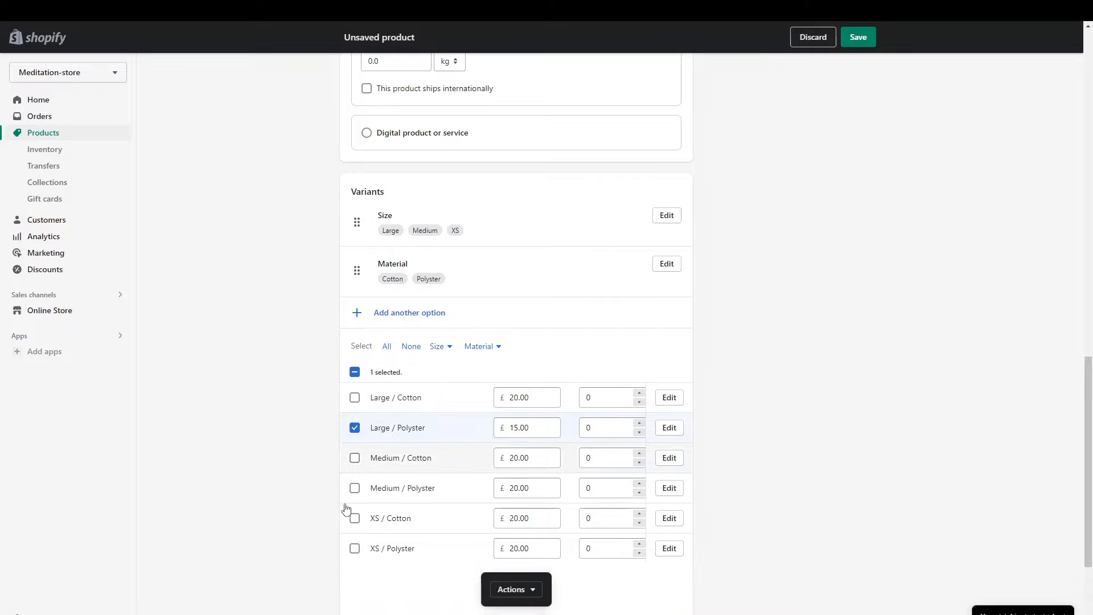
{"action": "scroll", "coordinate": [433, 513], "scroll_direction": "down", "scroll_amount": 1}
{"action": "left_click", "coordinate": [527, 523]}
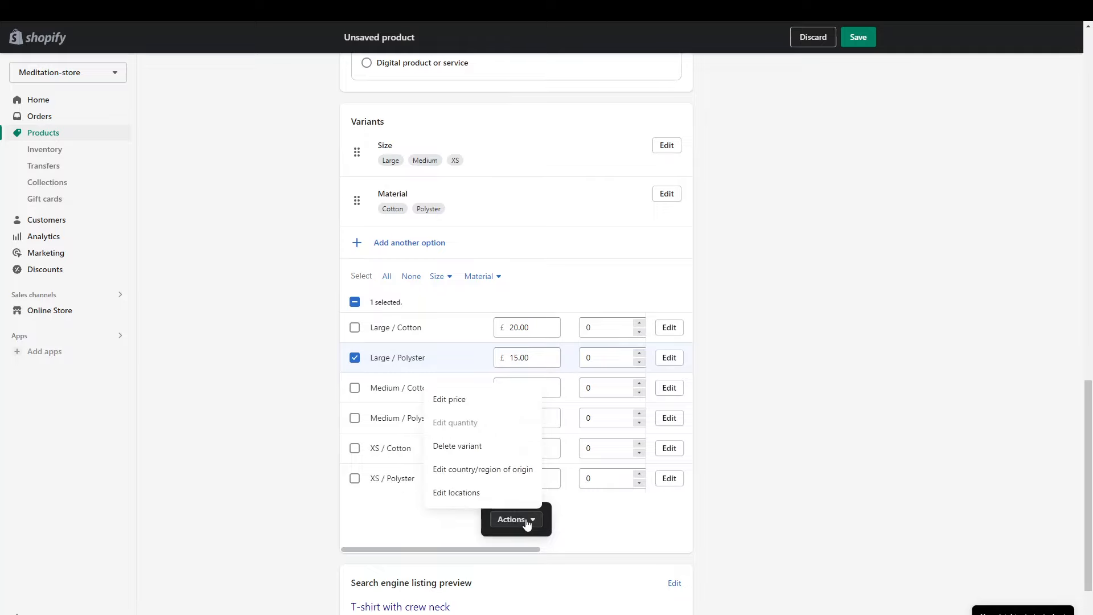
{"action": "left_click", "coordinate": [474, 447]}
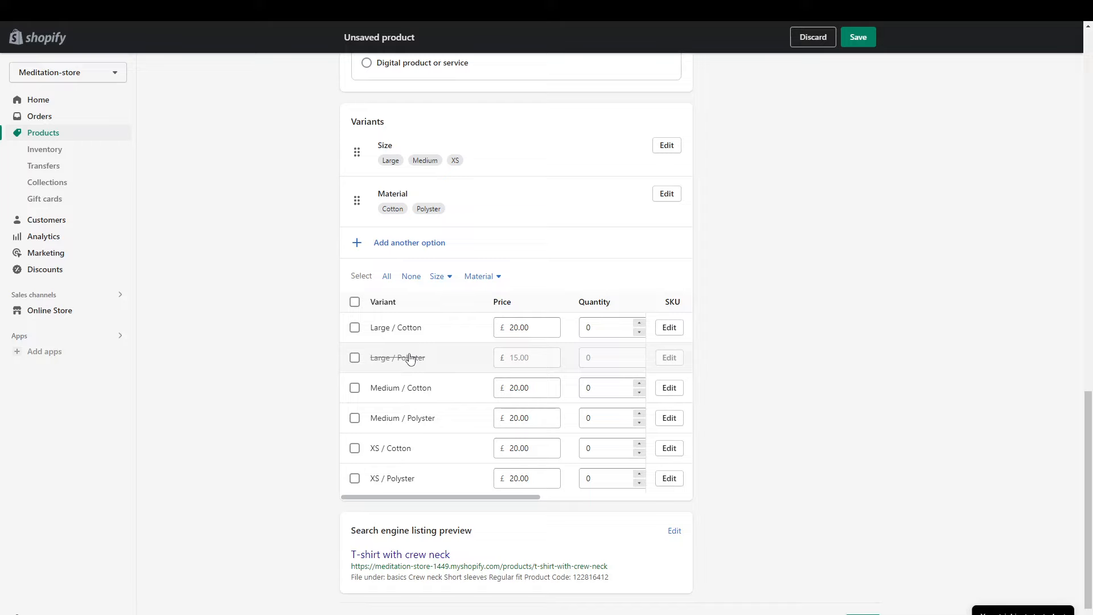
Open the search engine listing for editing and review its page title, meta description and URL handle against the product details
{"action": "scroll", "coordinate": [328, 511], "scroll_direction": "down", "scroll_amount": 1}
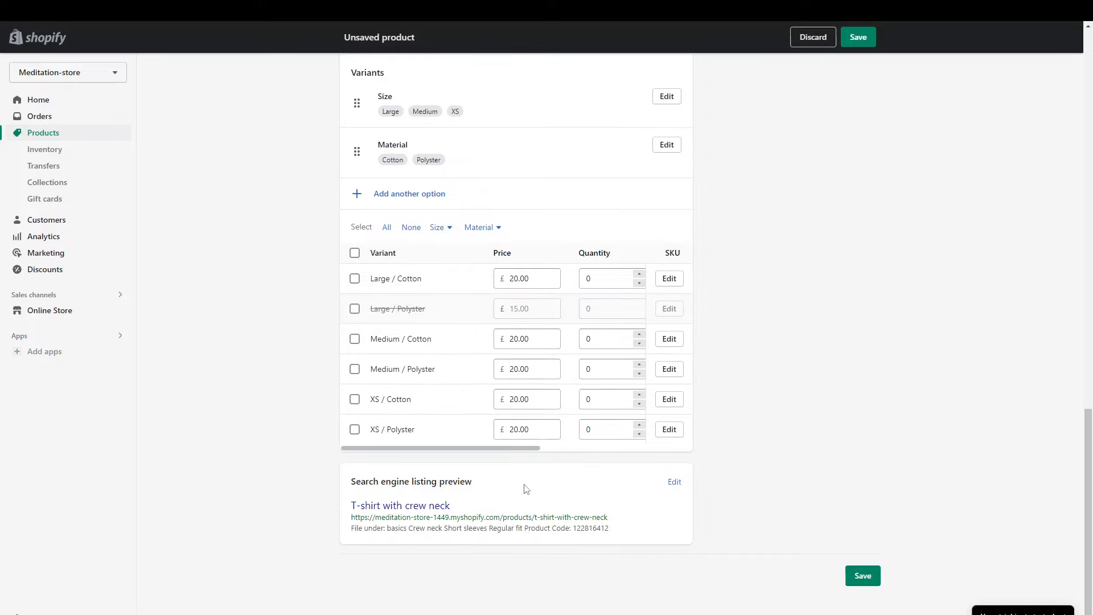
{"action": "left_click", "coordinate": [674, 483]}
{"action": "scroll", "coordinate": [676, 487], "scroll_direction": "down", "scroll_amount": 4}
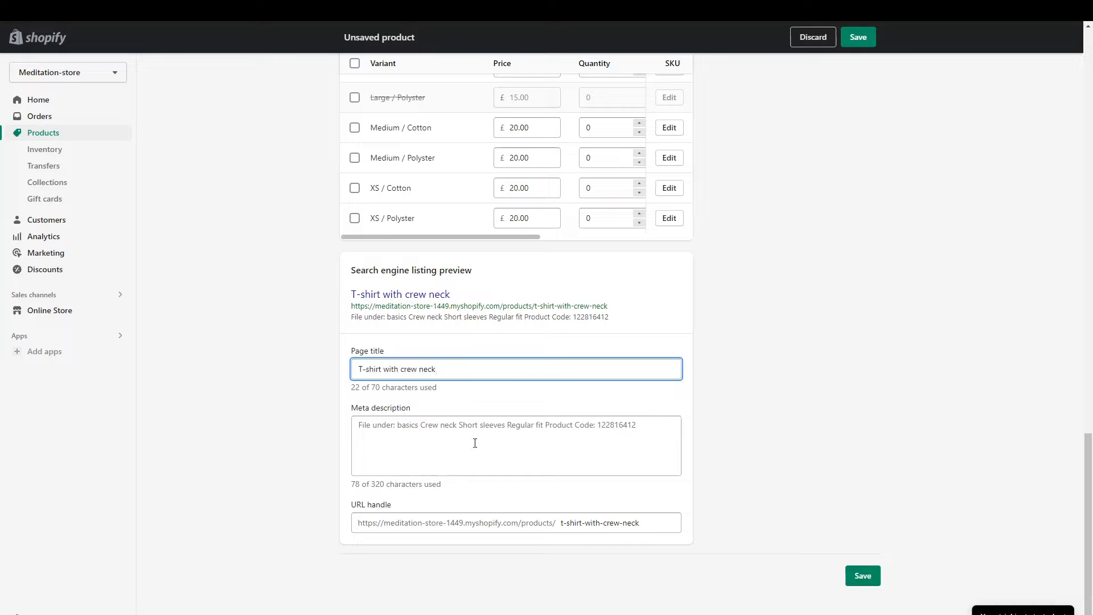
{"action": "left_click", "coordinate": [391, 425]}
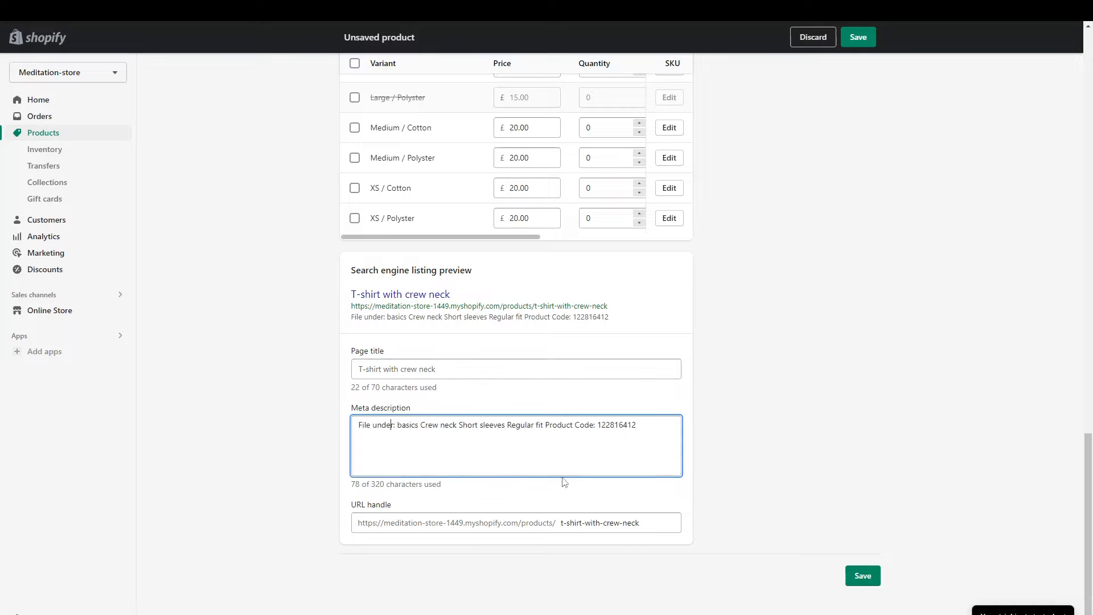
{"action": "scroll", "coordinate": [564, 483], "scroll_direction": "up", "scroll_amount": 20}
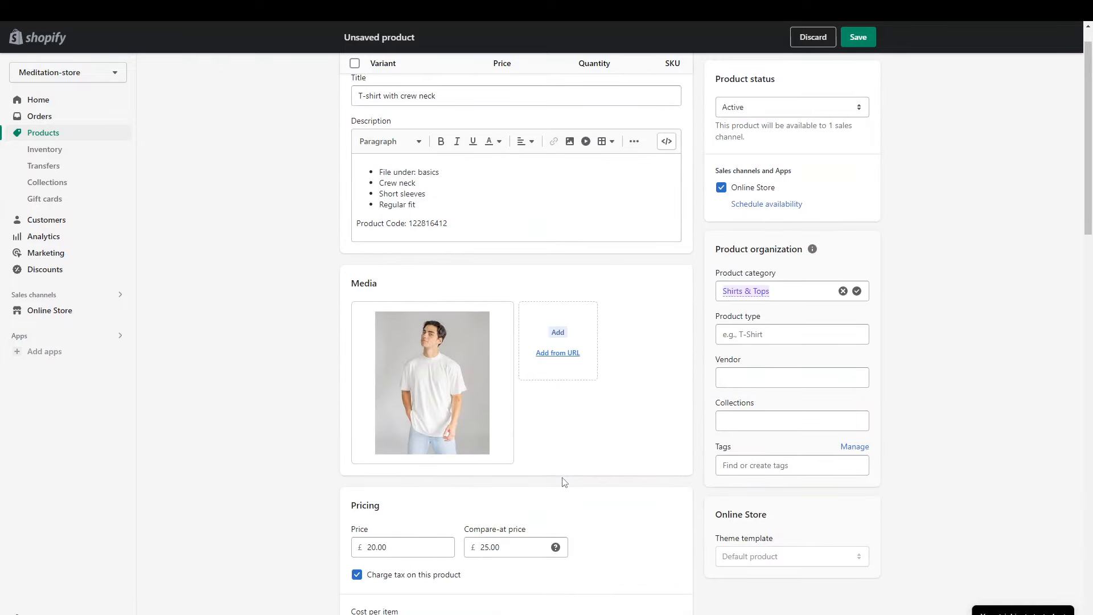
{"action": "scroll", "coordinate": [498, 439], "scroll_direction": "down", "scroll_amount": 12}
{"action": "scroll", "coordinate": [498, 439], "scroll_direction": "down", "scroll_amount": 10}
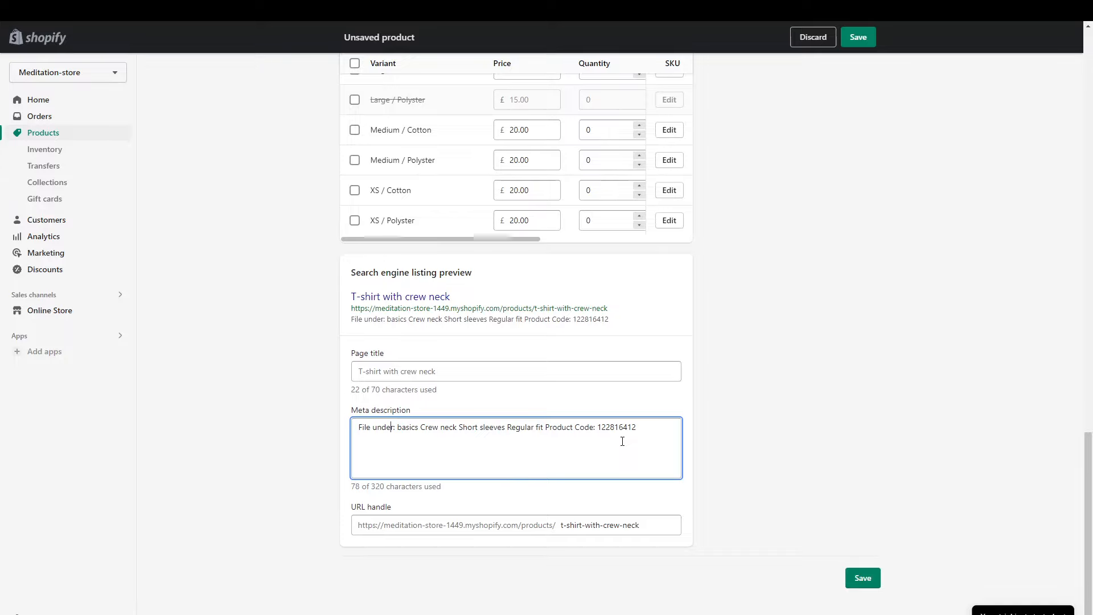
{"action": "scroll", "coordinate": [817, 414], "scroll_direction": "up", "scroll_amount": 10}
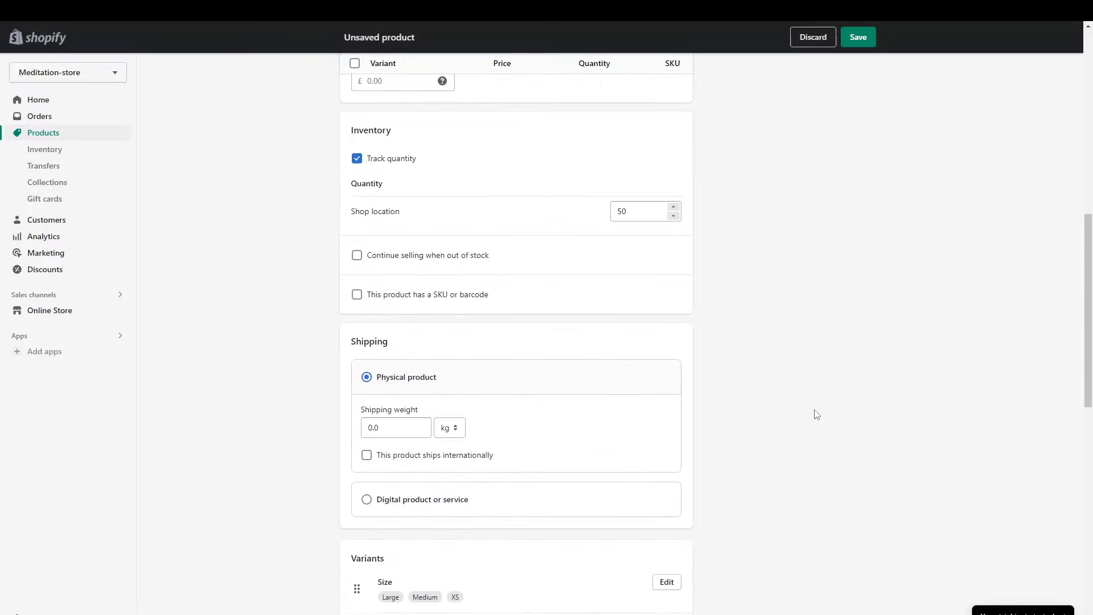
{"action": "scroll", "coordinate": [817, 414], "scroll_direction": "down", "scroll_amount": 10}
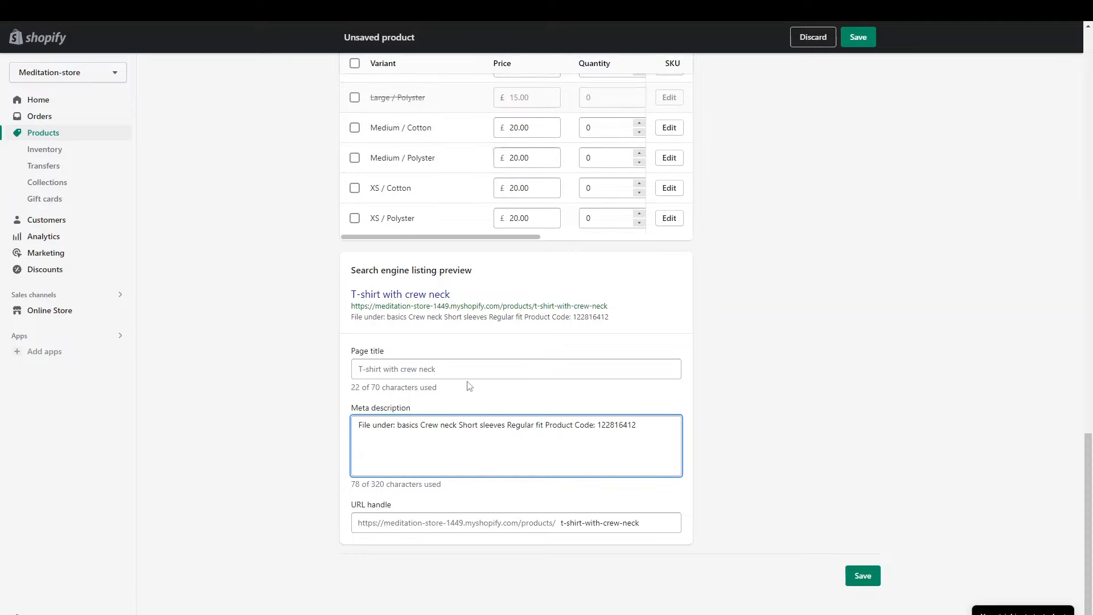
Choose Active as the product status
{"action": "scroll", "coordinate": [468, 386], "scroll_direction": "up", "scroll_amount": 15}
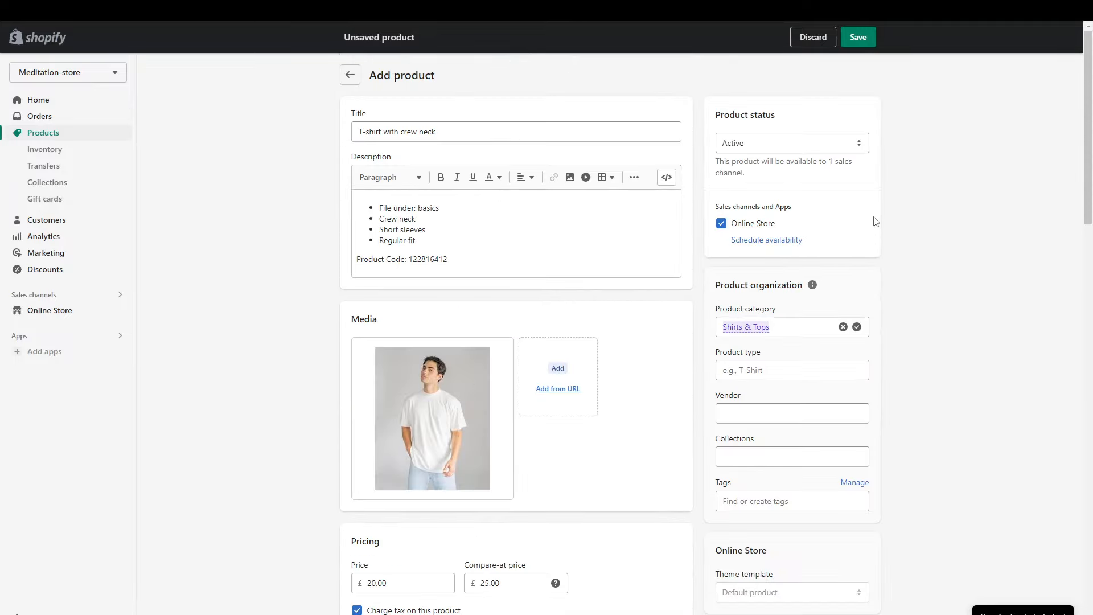
{"action": "left_click", "coordinate": [804, 142]}
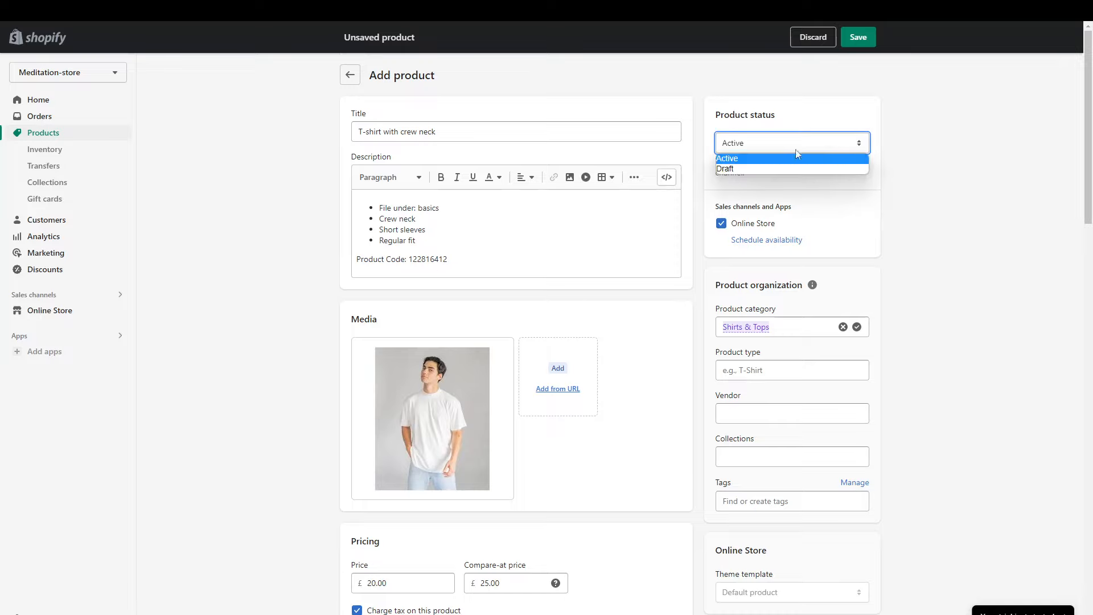
{"action": "left_click", "coordinate": [777, 160]}
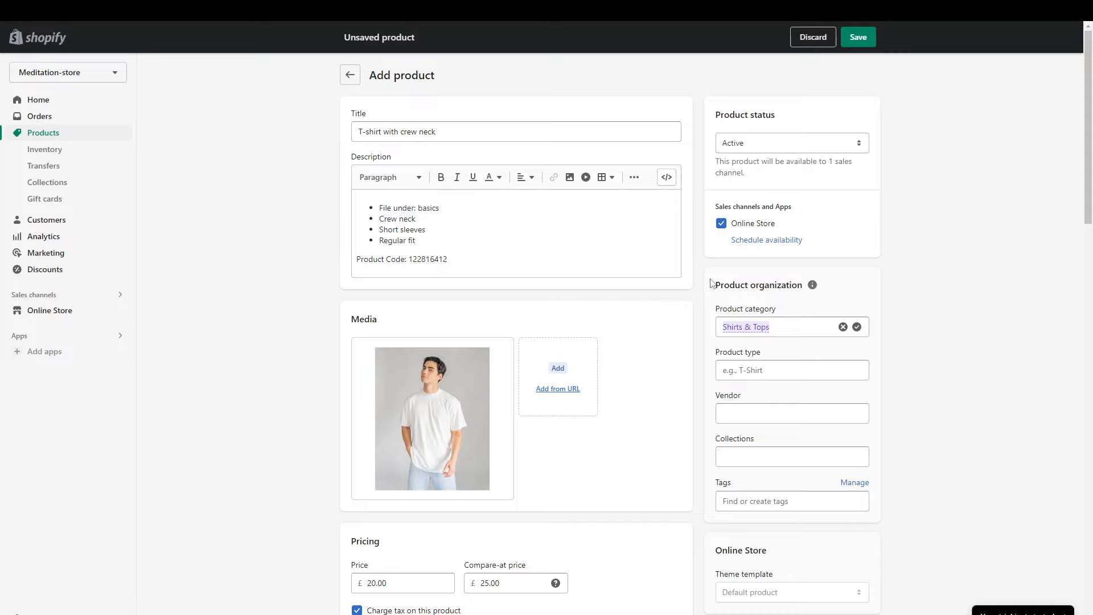
Examine the product type, vendor and collections fields of the product organization without filling them in
{"action": "scroll", "coordinate": [791, 351], "scroll_direction": "down", "scroll_amount": 1}
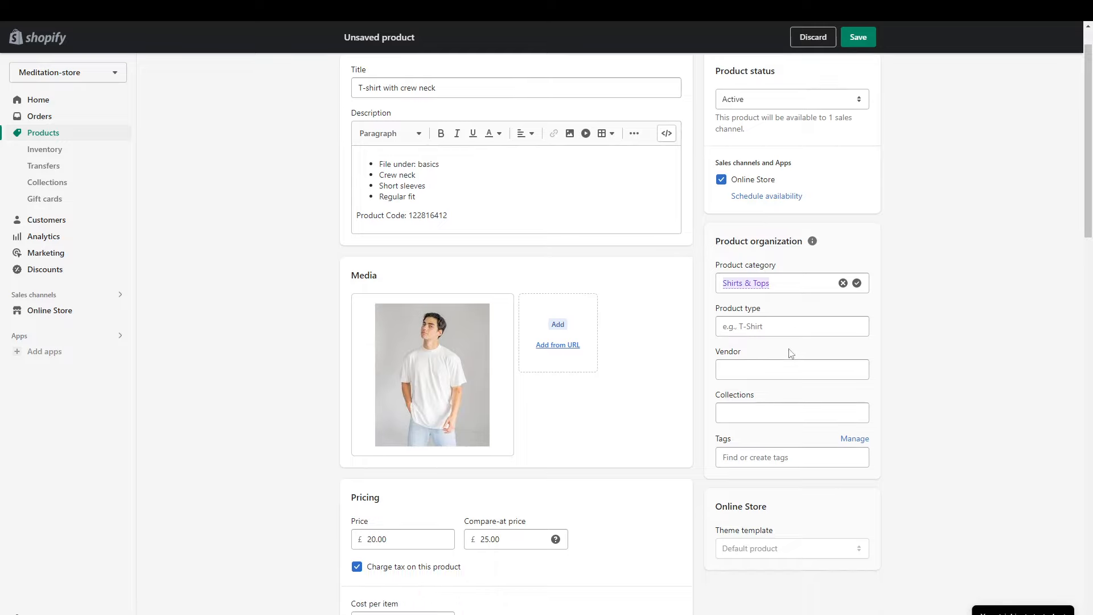
{"action": "left_click", "coordinate": [744, 326]}
{"action": "left_click", "coordinate": [737, 373]}
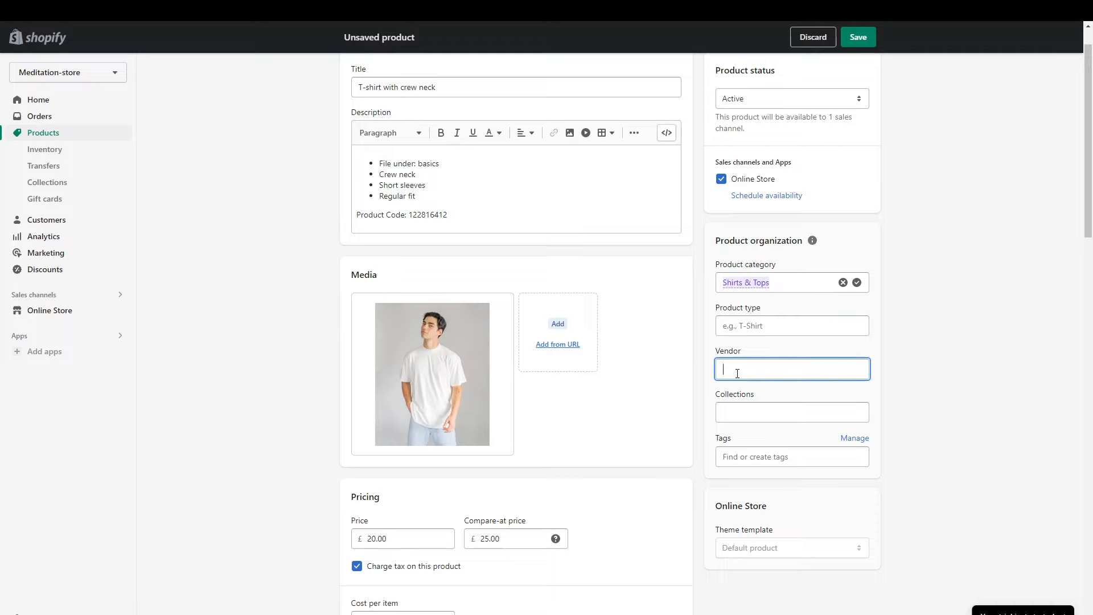
{"action": "left_click", "coordinate": [741, 406]}
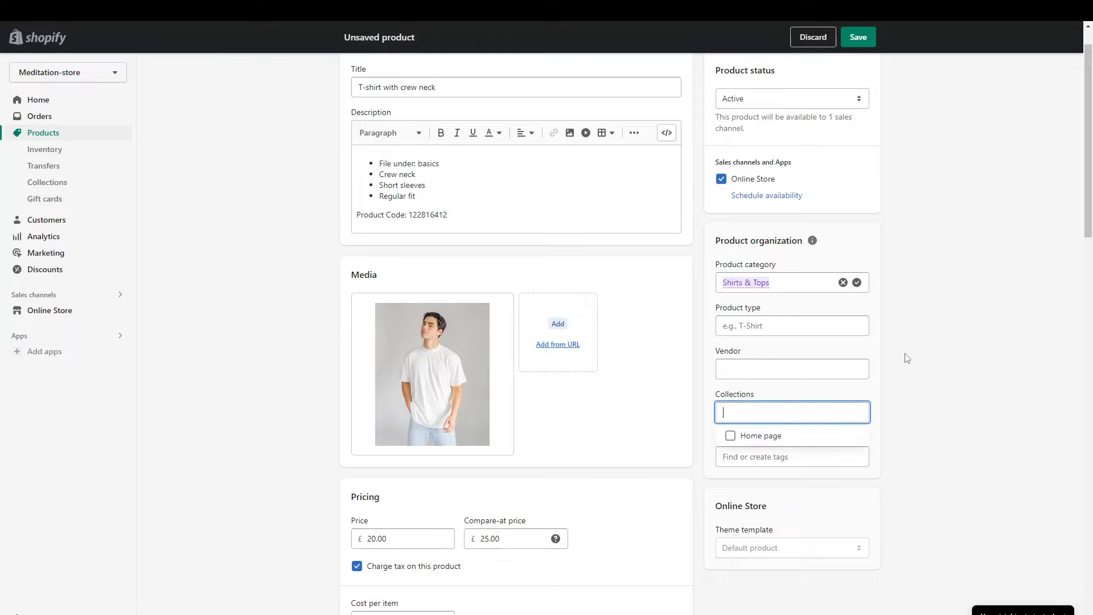
{"action": "left_click", "coordinate": [891, 363]}
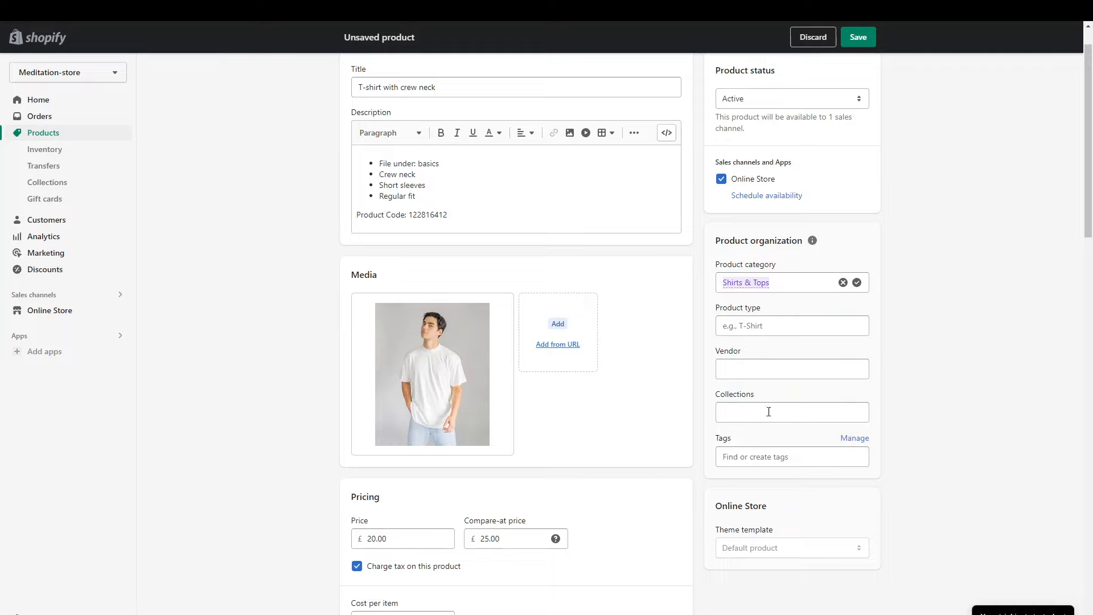
{"action": "left_click", "coordinate": [750, 415]}
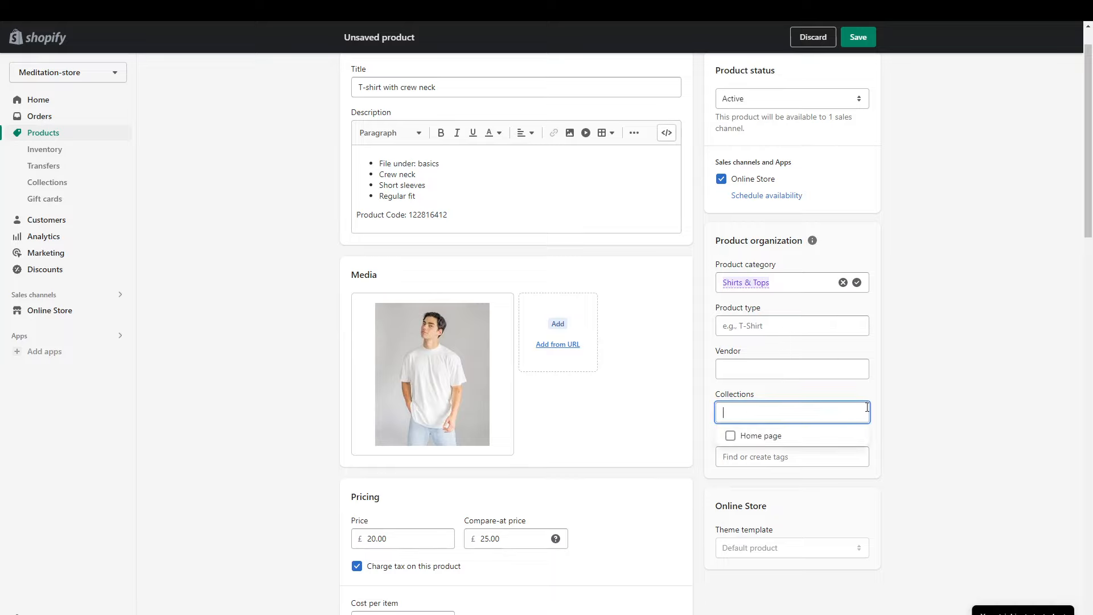
{"action": "left_click", "coordinate": [907, 415]}
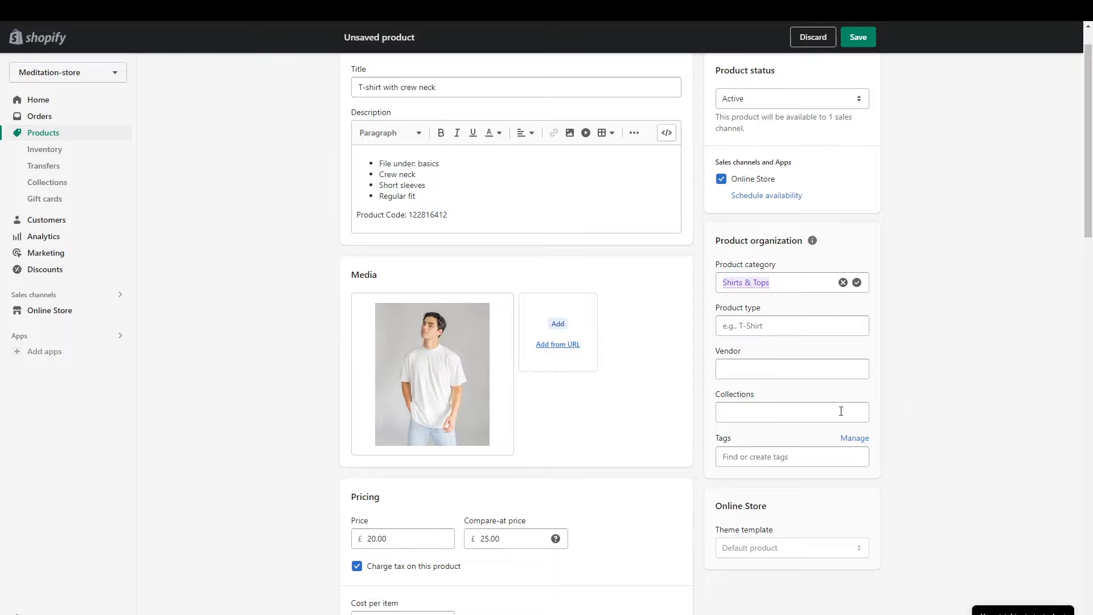
{"action": "left_click", "coordinate": [765, 408]}
{"action": "left_click", "coordinate": [905, 412]}
{"action": "scroll", "coordinate": [800, 474], "scroll_direction": "down", "scroll_amount": 3}
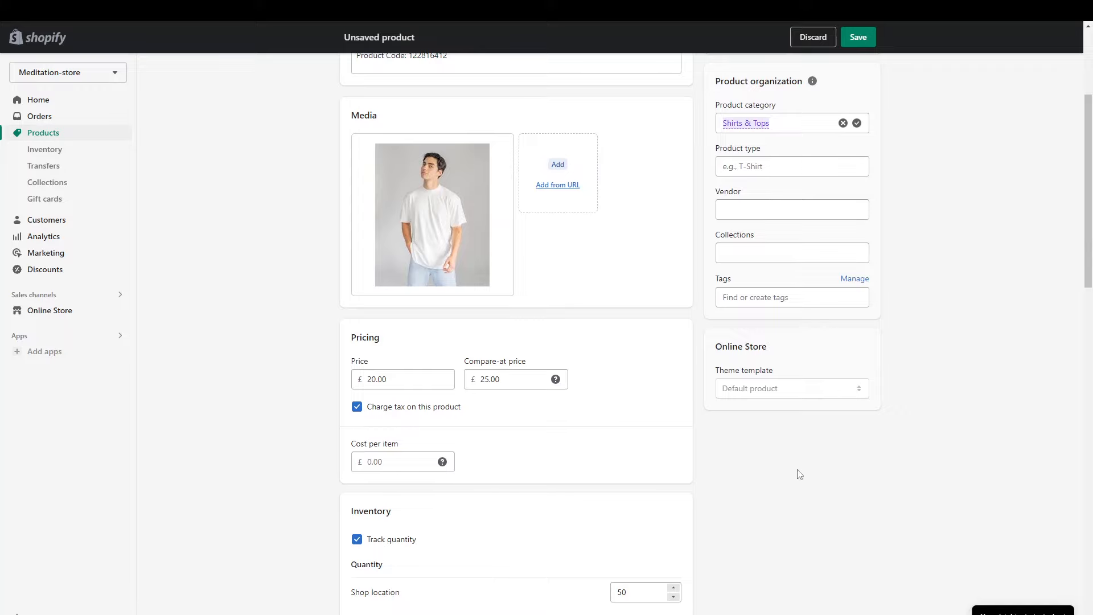
Save the T-shirt with crew neck product
{"action": "scroll", "coordinate": [832, 450], "scroll_direction": "up", "scroll_amount": 4}
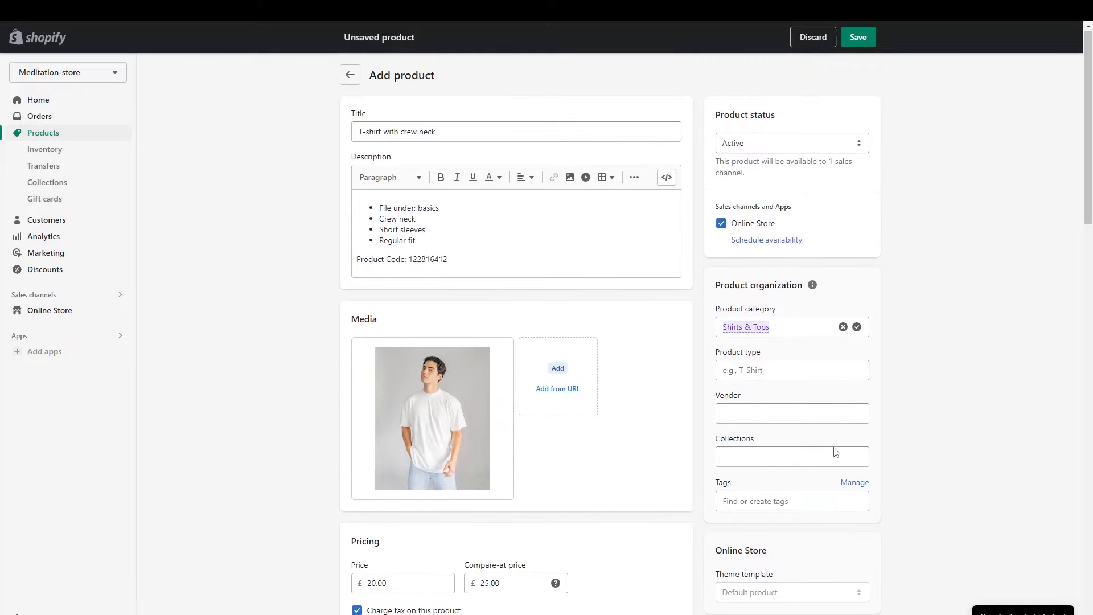
{"action": "left_click", "coordinate": [859, 37]}
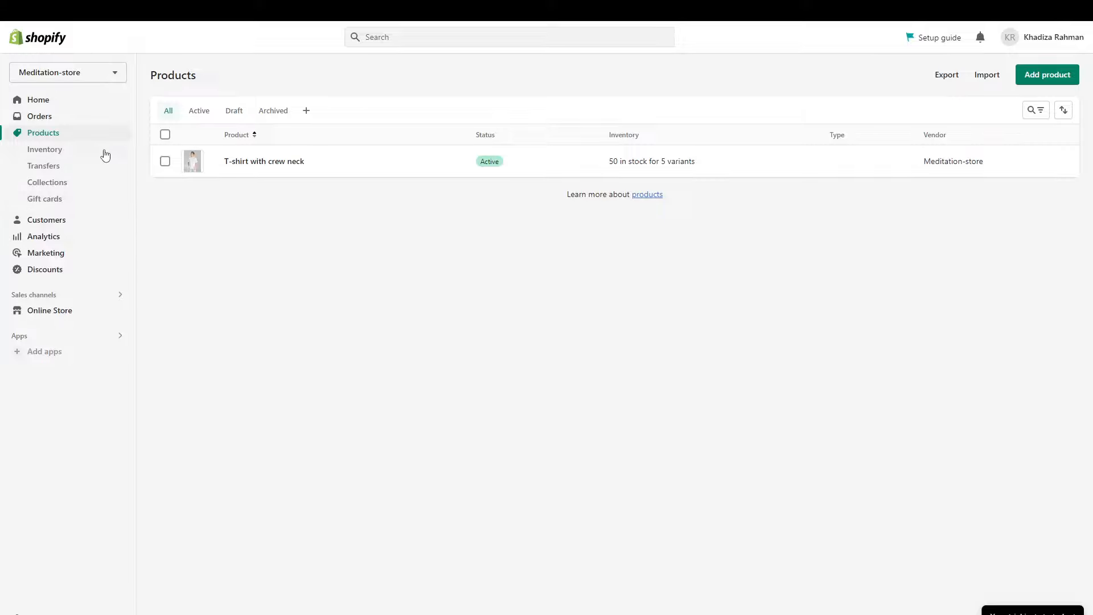
Start a new product collection and title it Apparell
{"action": "left_click", "coordinate": [39, 188]}
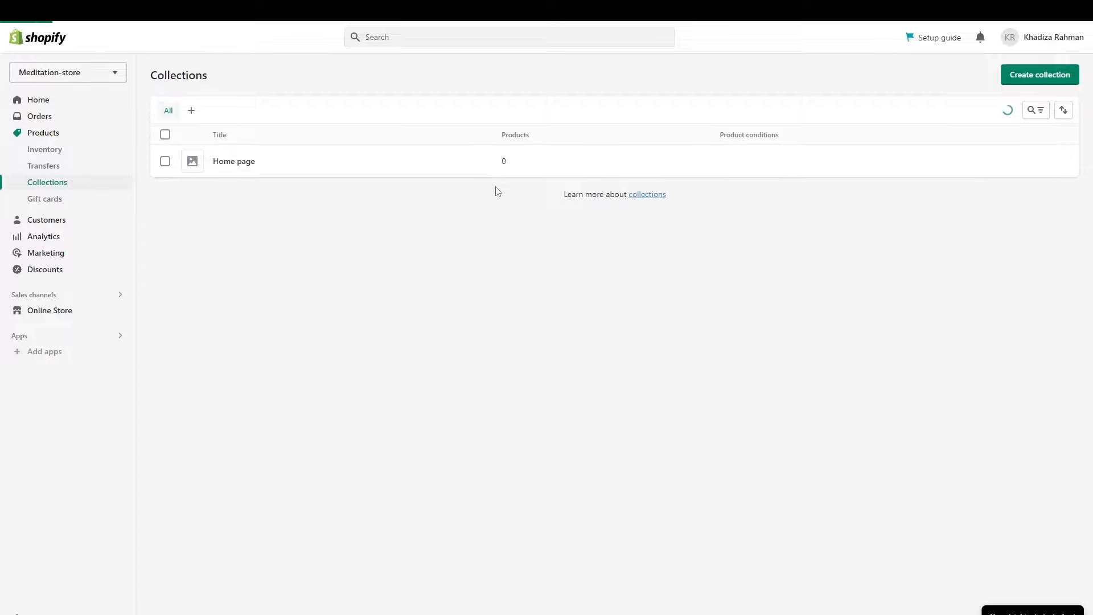
{"action": "left_click", "coordinate": [1030, 80]}
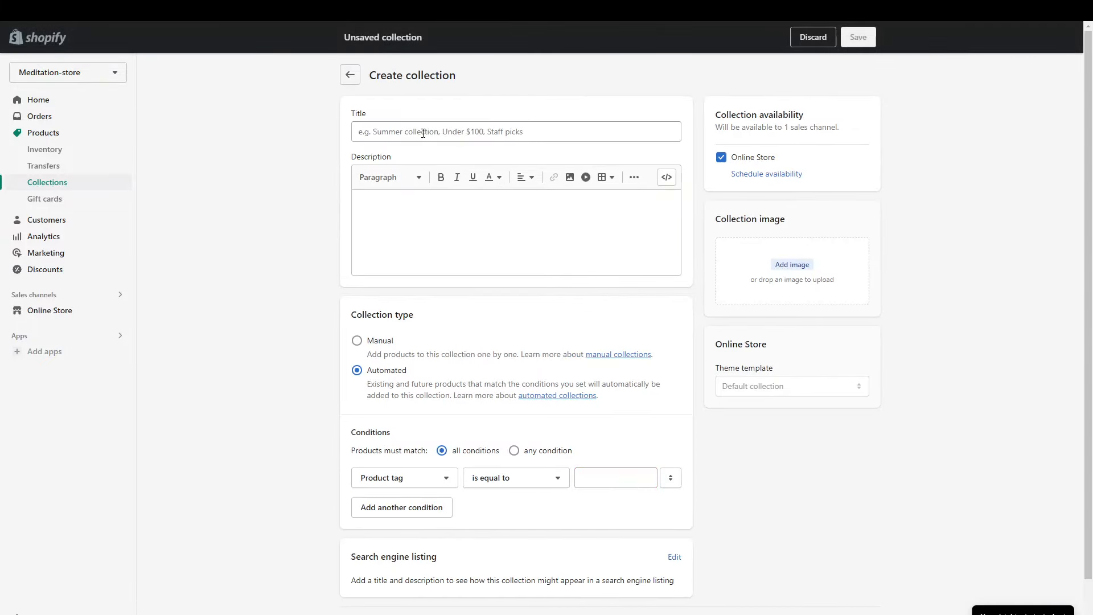
{"action": "left_click", "coordinate": [419, 129]}
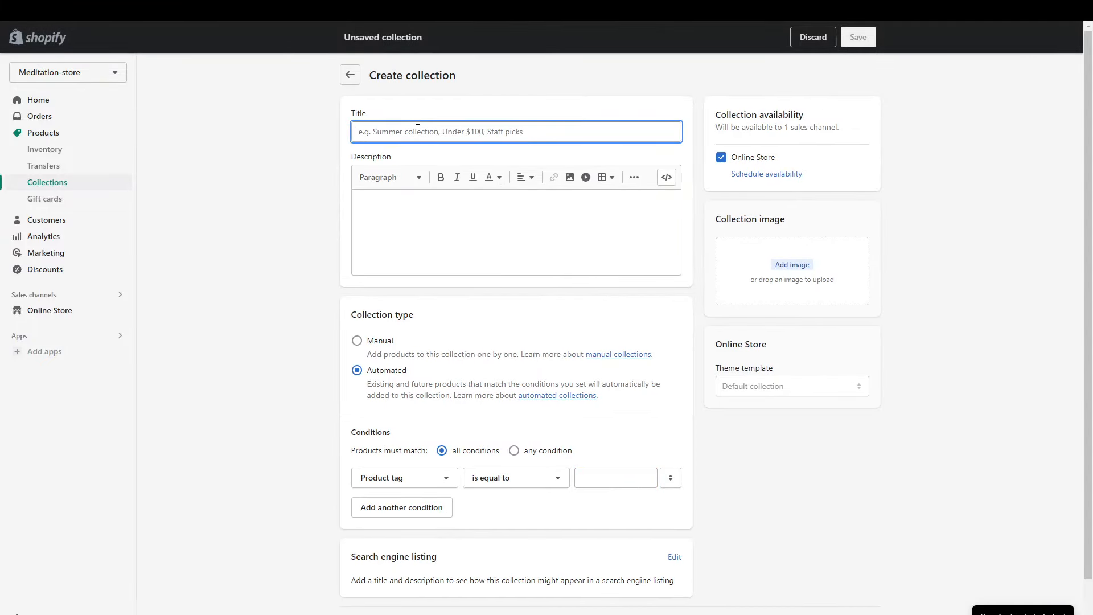
{"action": "type", "text": "Appar"}
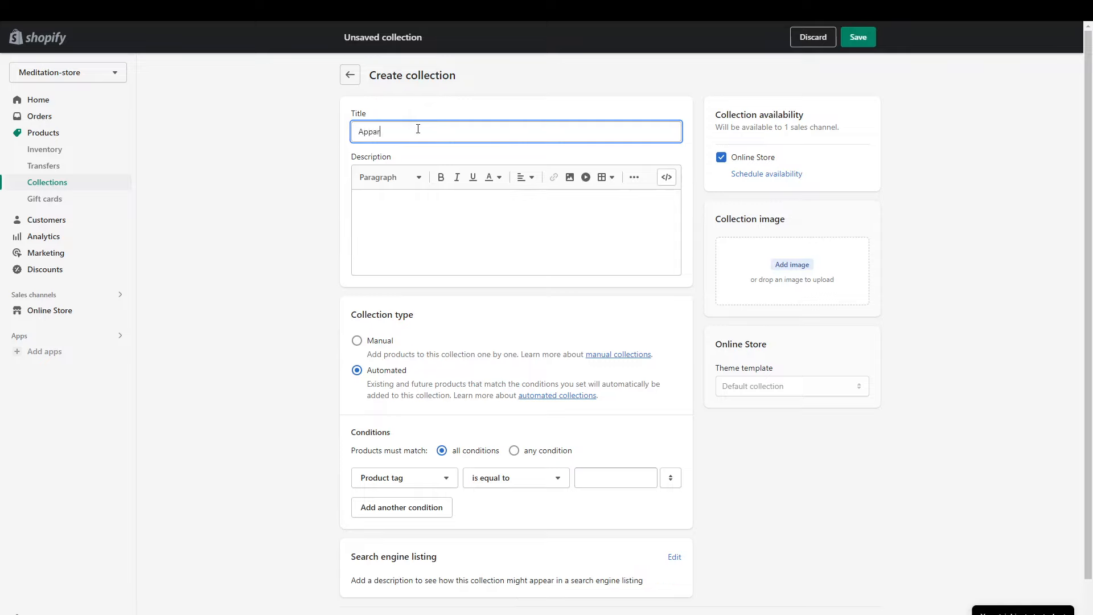
{"action": "type", "text": "ell"}
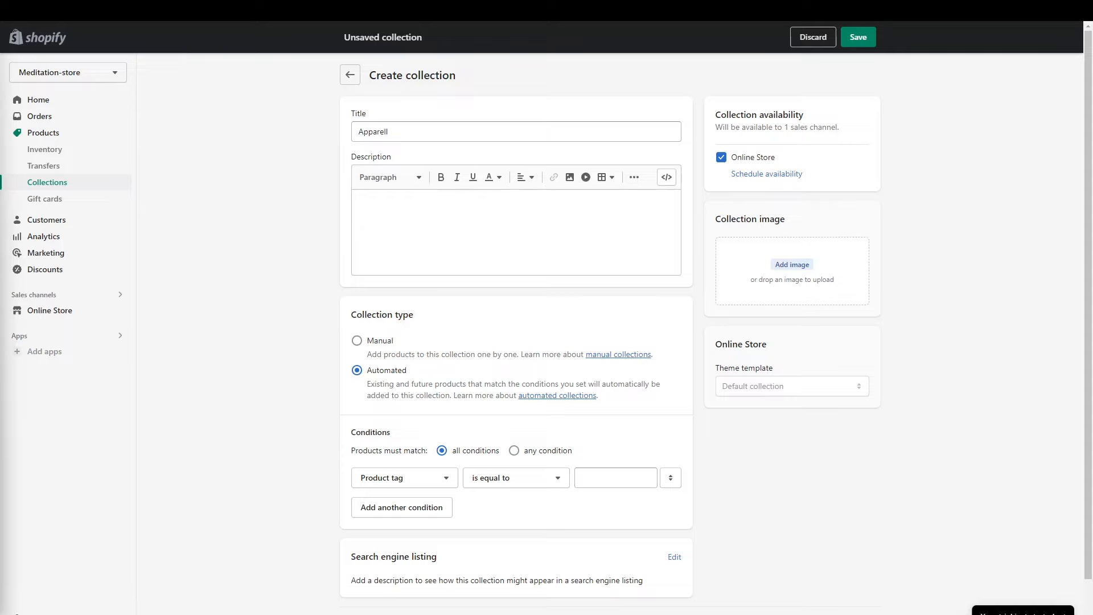
Fill the collection's description with a Lorem ipsum placeholder paragraph
{"action": "left_click", "coordinate": [472, 214]}
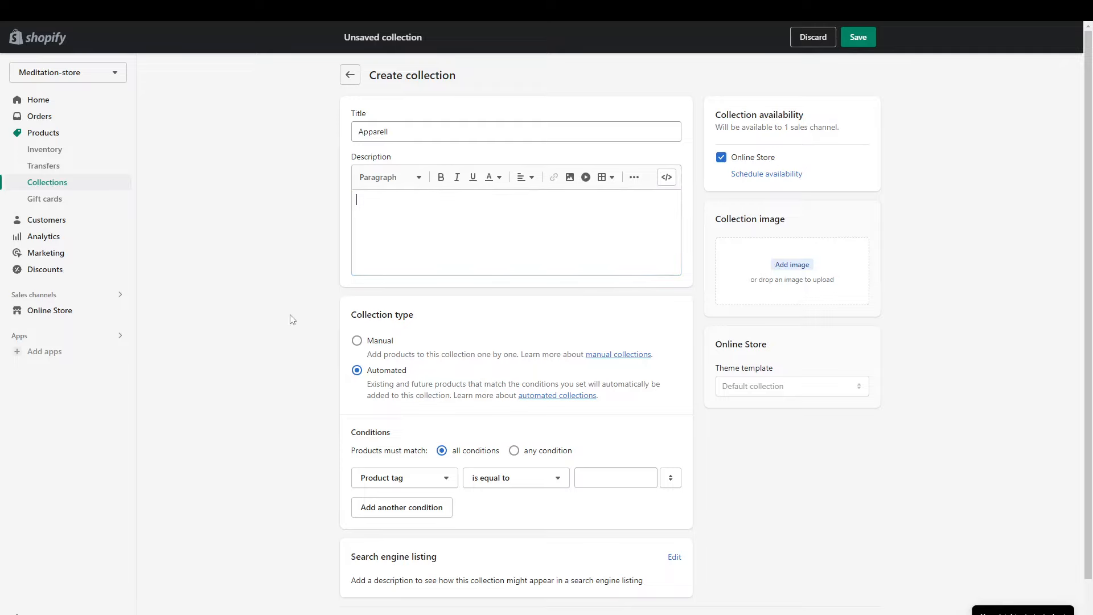
{"action": "scroll", "coordinate": [292, 315], "scroll_direction": "down", "scroll_amount": 2}
{"action": "scroll", "coordinate": [292, 314], "scroll_direction": "up", "scroll_amount": 2}
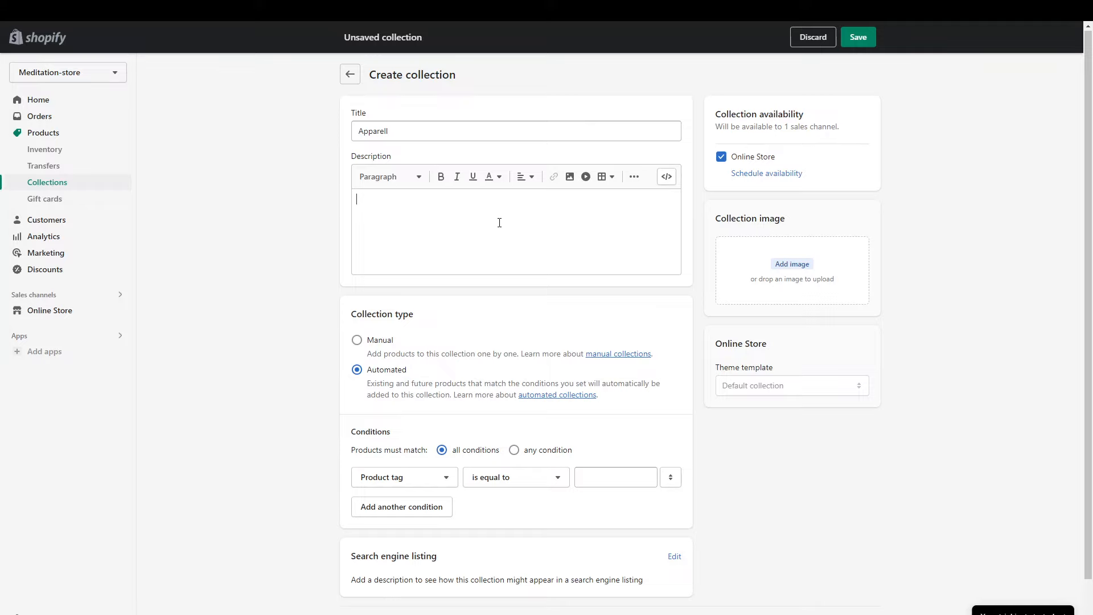
{"action": "type", "text": "Lorem ipsum dolor sit amet, consectetur adipiscing elit. In lobortis quis turpis nec posuere. Nam id neque ac ex dignissim sollicitudin. Integer porta orci quis nunc bibendum, eu ultricies diam auctor. Cras id nisl ipsum. Sed mauris quam, tincidunt eget lorem at, tincidunt consequat tellus. Cras sed nunc elit. Sed posuere lectus eget arcu dignissim pulvinar. Quisque vestibulum quam vitae eleifend efficitur. Cras sed nulla in libero ultrices dapibus. Proin ex tellus, hendrerit id scelerisque non, eleifend id sapien. Ut bibendum, neque quis tempor consequat, arcu nisl efficitur erat, ut suscipit dolor mauris non lacus. Maecenas accumsan eget felis non finibus. Mauris nulla ligula, faucibus et dolor eget, pellentesque tincidunt justo."}
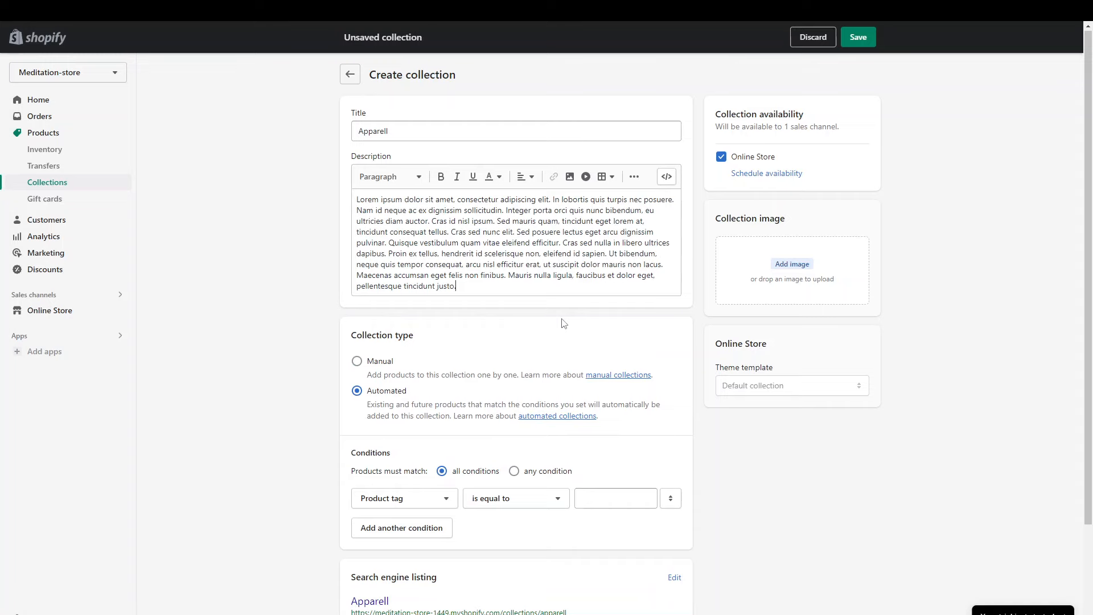
Compare the Manual and Automated collection types and set the collection to Manual
{"action": "scroll", "coordinate": [564, 319], "scroll_direction": "down", "scroll_amount": 1}
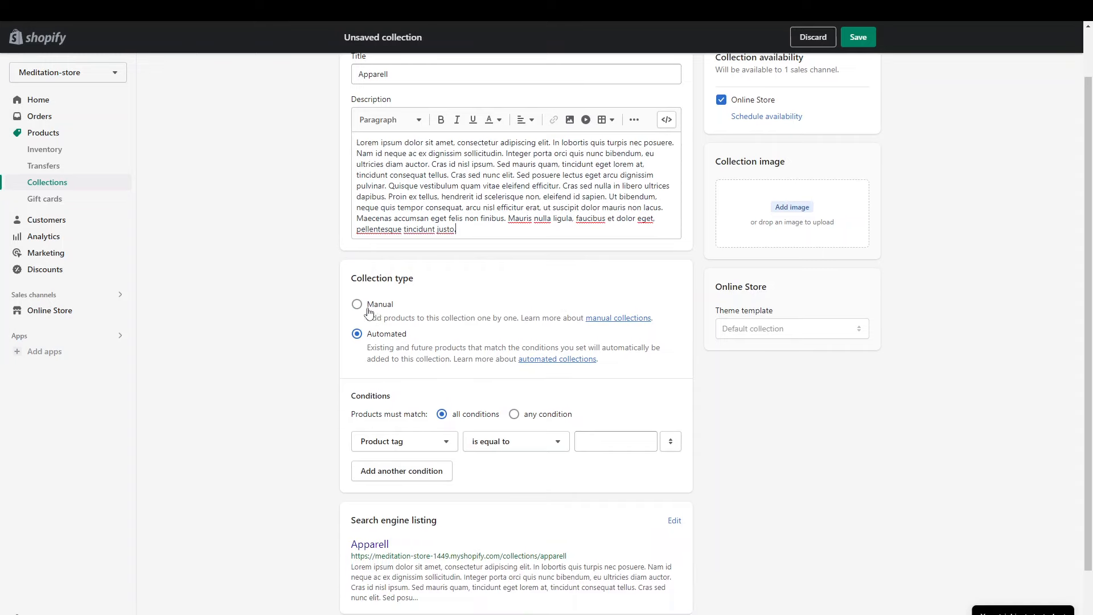
{"action": "left_click", "coordinate": [358, 306]}
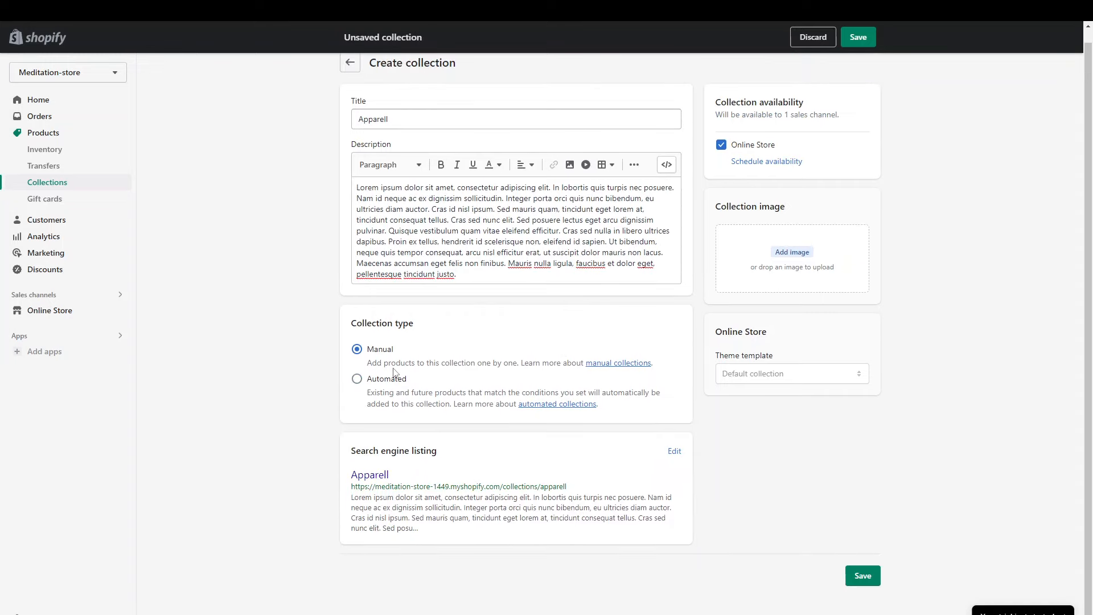
{"action": "left_click", "coordinate": [357, 382]}
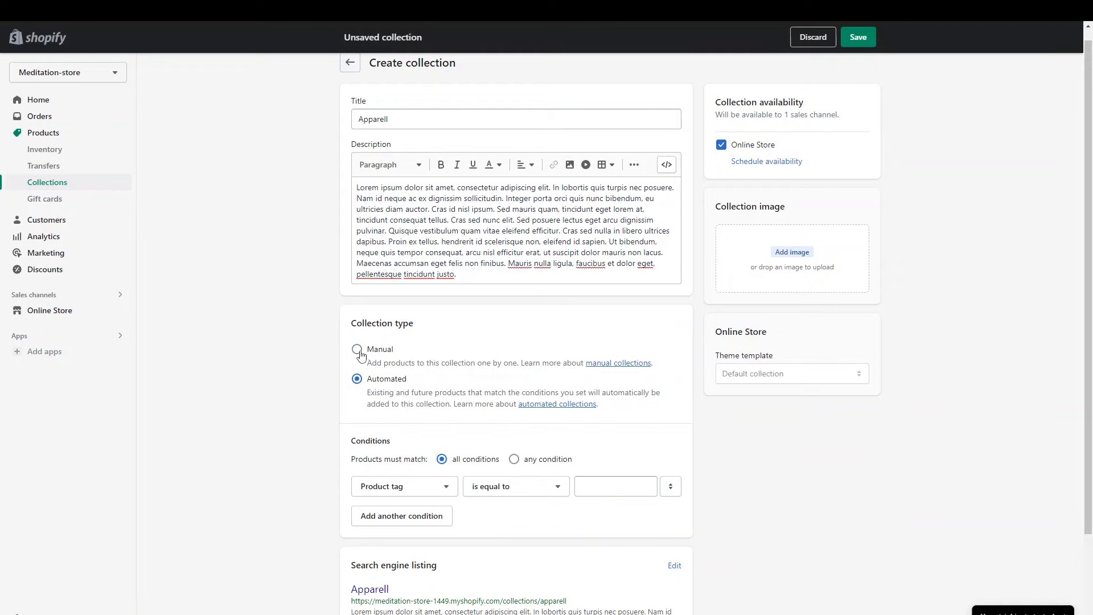
{"action": "left_click", "coordinate": [358, 350]}
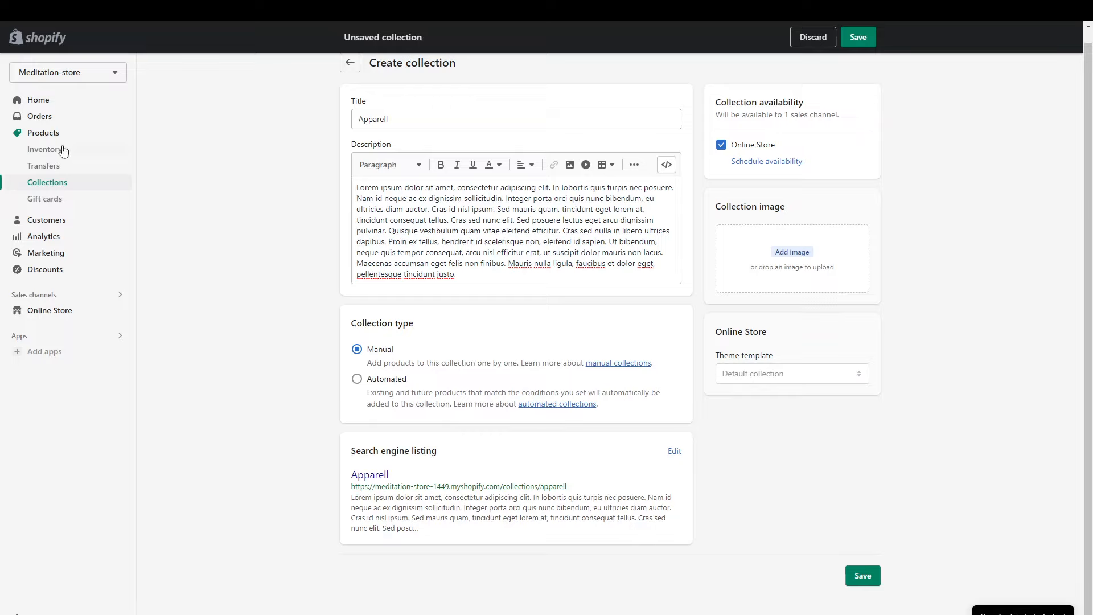
Set the Apparell collection type to Automated with the condition that product tag is equal to Apparrell
{"action": "left_click", "coordinate": [358, 381]}
{"action": "scroll", "coordinate": [484, 464], "scroll_direction": "down", "scroll_amount": 1}
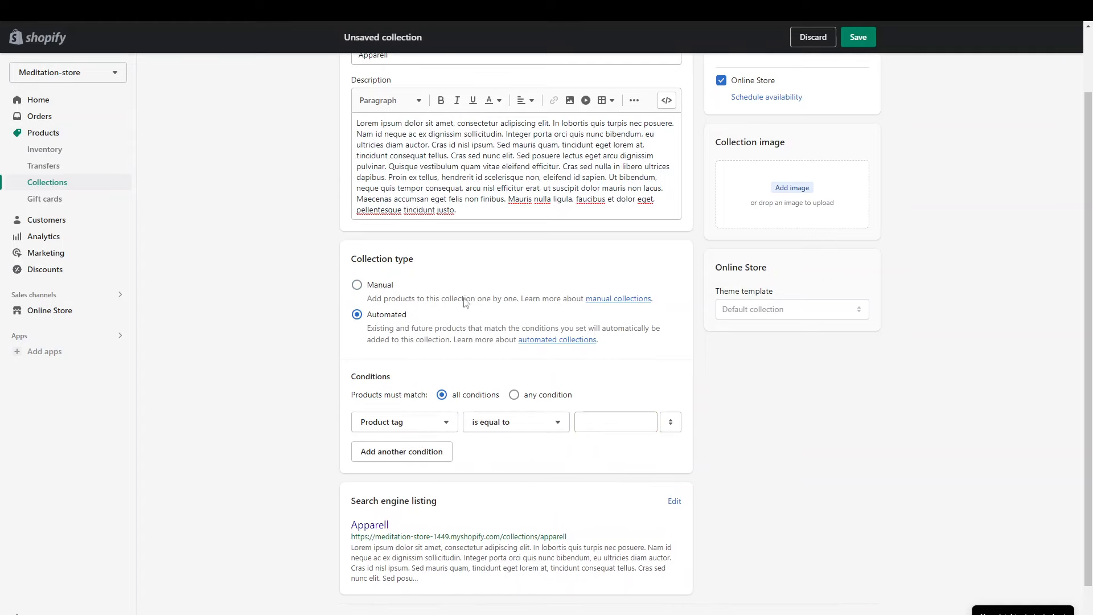
{"action": "scroll", "coordinate": [464, 298], "scroll_direction": "up", "scroll_amount": 1}
{"action": "scroll", "coordinate": [437, 399], "scroll_direction": "down", "scroll_amount": 2}
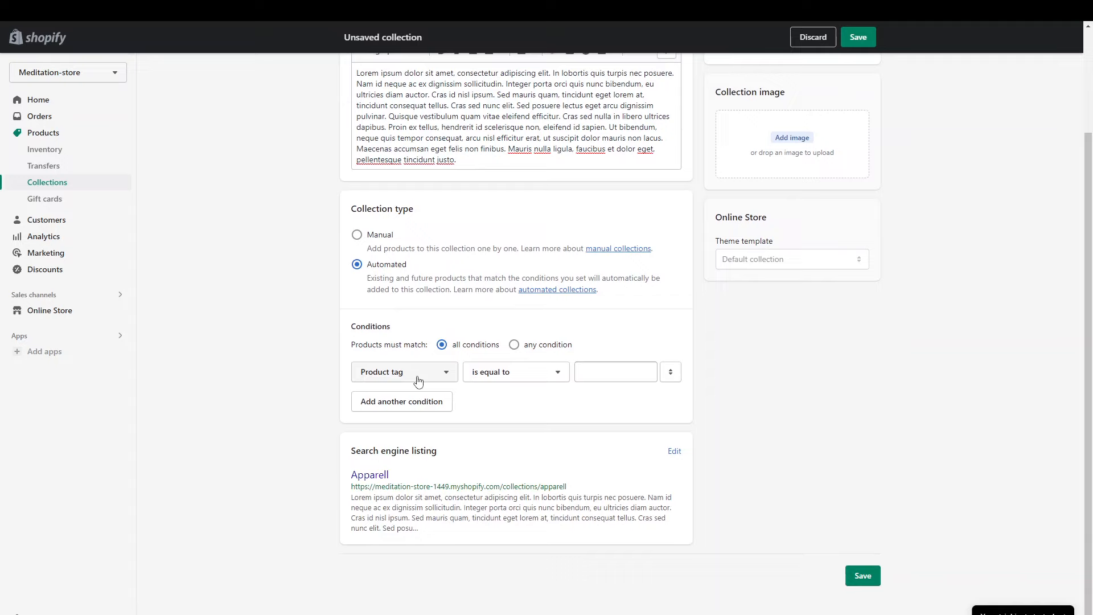
{"action": "left_click", "coordinate": [416, 377]}
{"action": "left_click", "coordinate": [608, 369]}
{"action": "left_click", "coordinate": [605, 367]}
{"action": "type", "text": "Apparrell"}
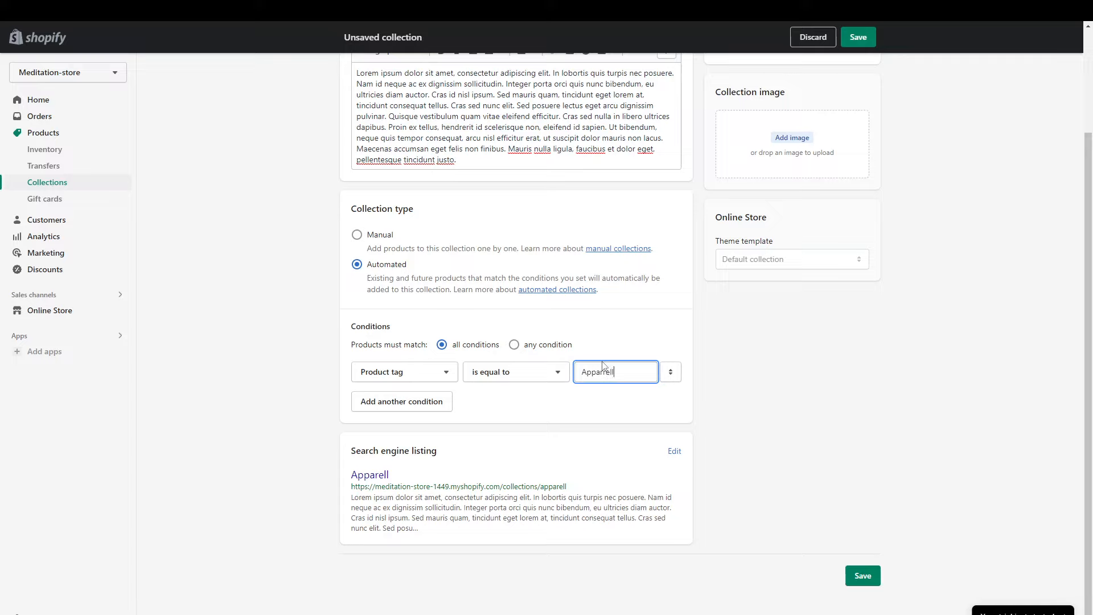
Add a second collection condition, look through its field and operator options, and remove that condition again
{"action": "left_click", "coordinate": [403, 403]}
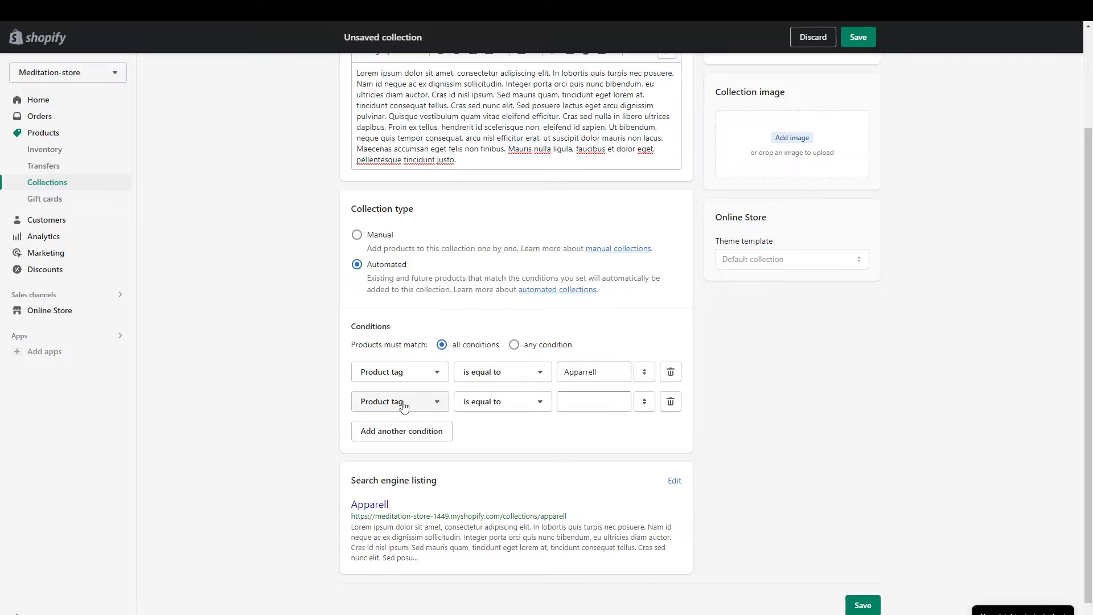
{"action": "left_click", "coordinate": [403, 403]}
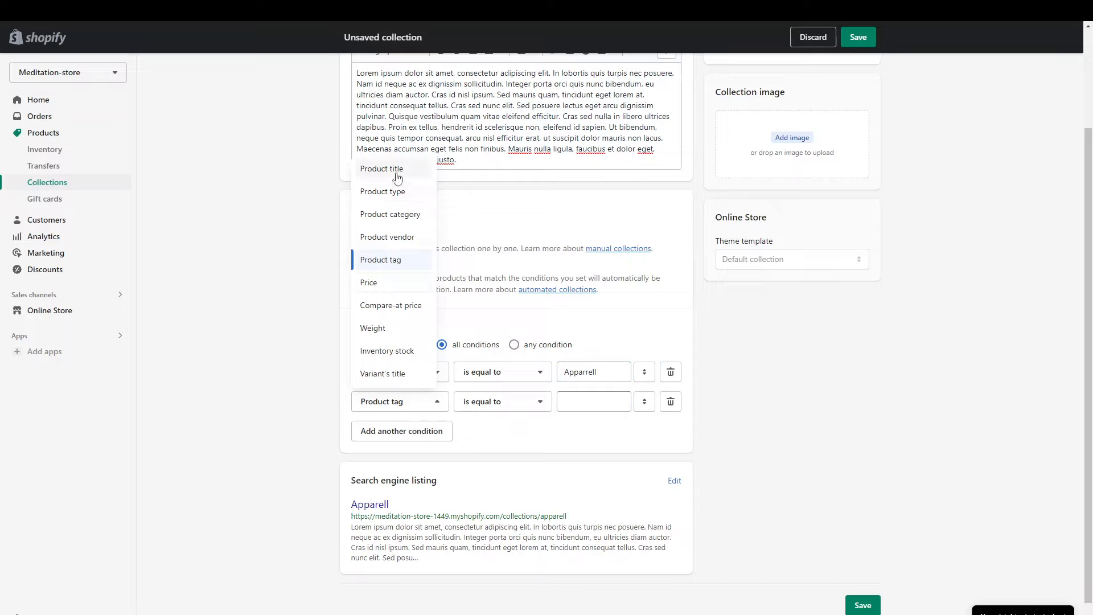
{"action": "left_click", "coordinate": [502, 403]}
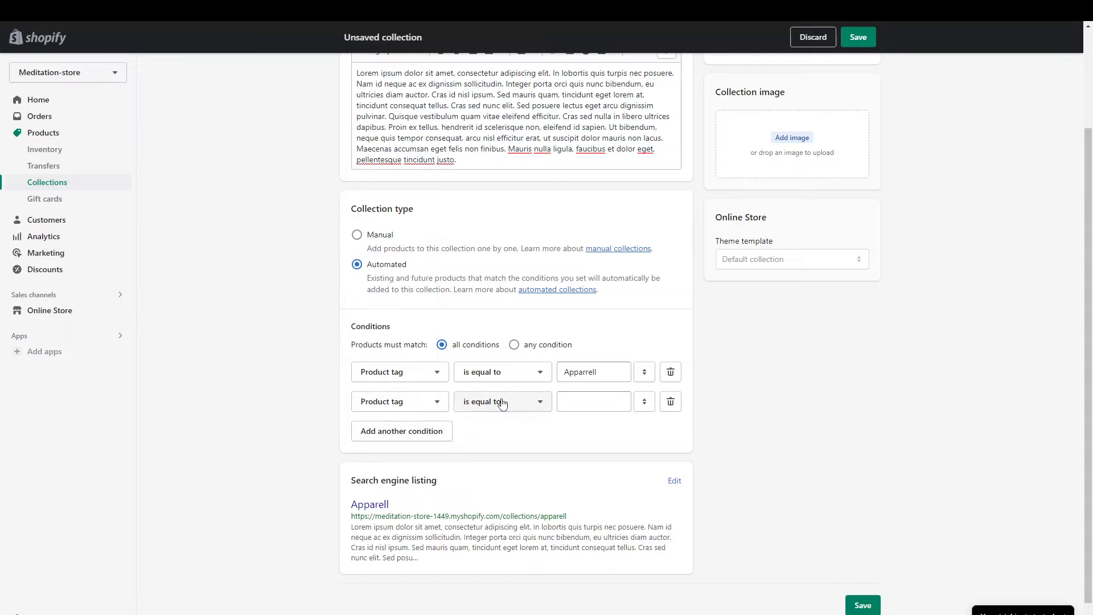
{"action": "left_click", "coordinate": [502, 403]}
{"action": "left_click", "coordinate": [513, 371]}
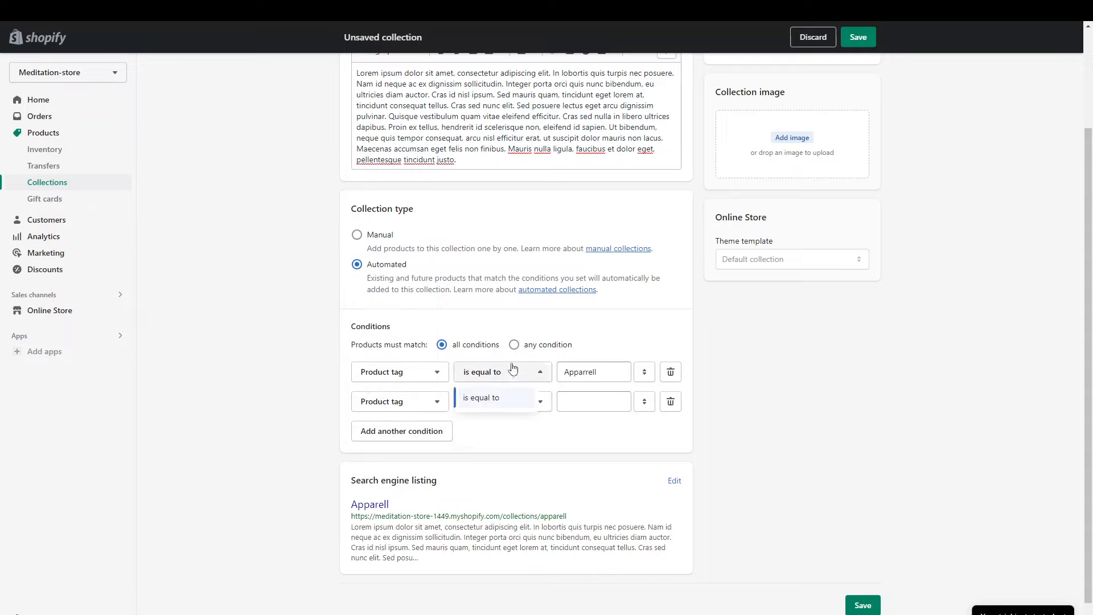
{"action": "left_click", "coordinate": [402, 372]}
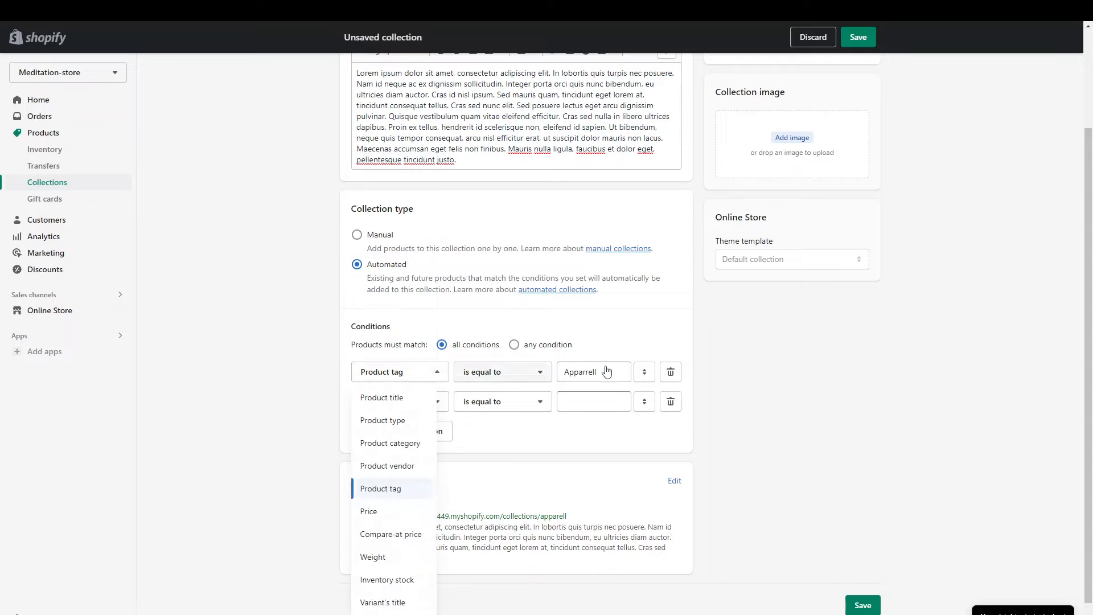
{"action": "left_click", "coordinate": [481, 372]}
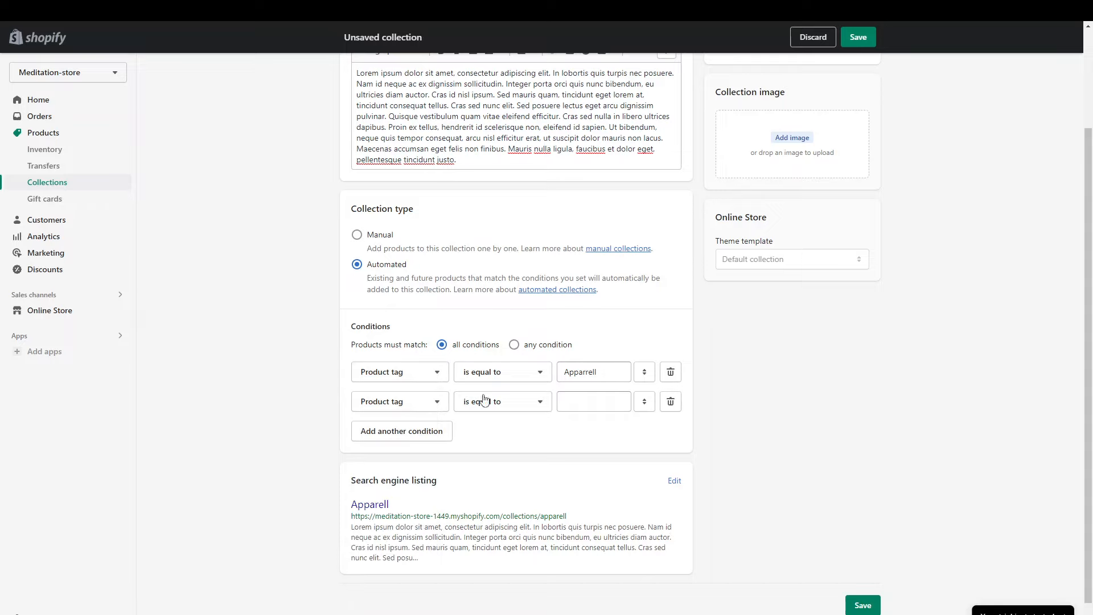
{"action": "left_click", "coordinate": [579, 403]}
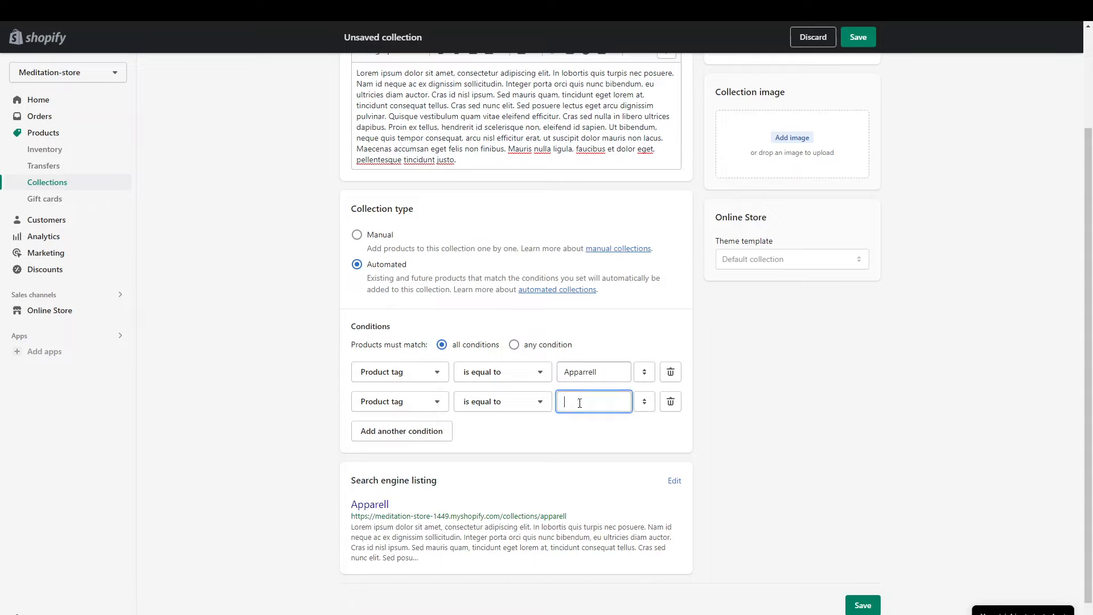
{"action": "left_click", "coordinate": [670, 402]}
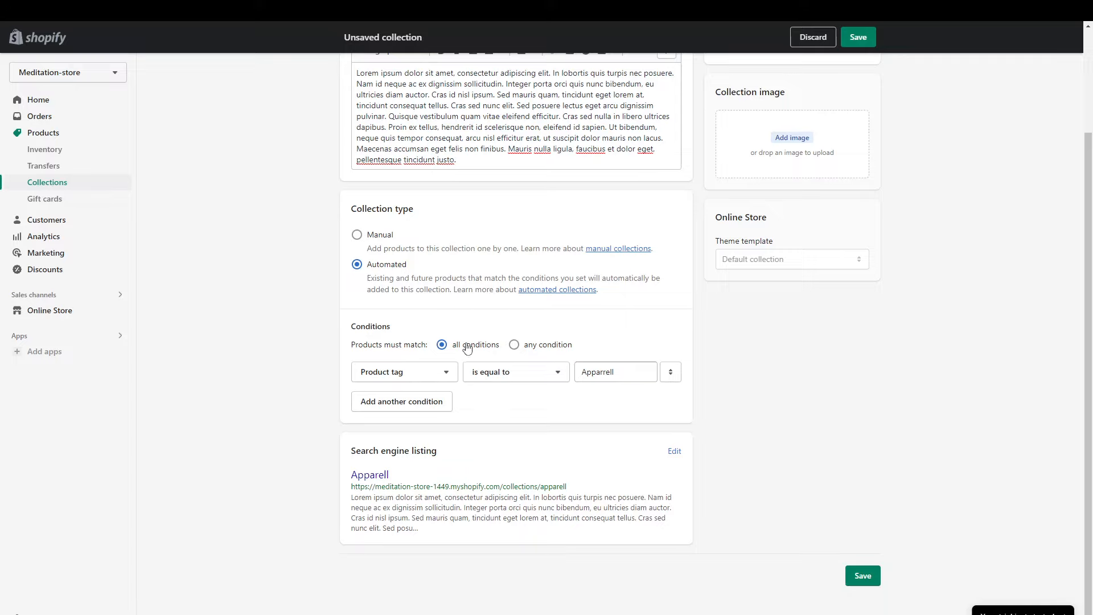
Try matching products by any condition, restore all conditions, and return the collection type to Manual
{"action": "left_click", "coordinate": [525, 346]}
{"action": "left_click", "coordinate": [459, 348]}
{"action": "left_click", "coordinate": [357, 235]}
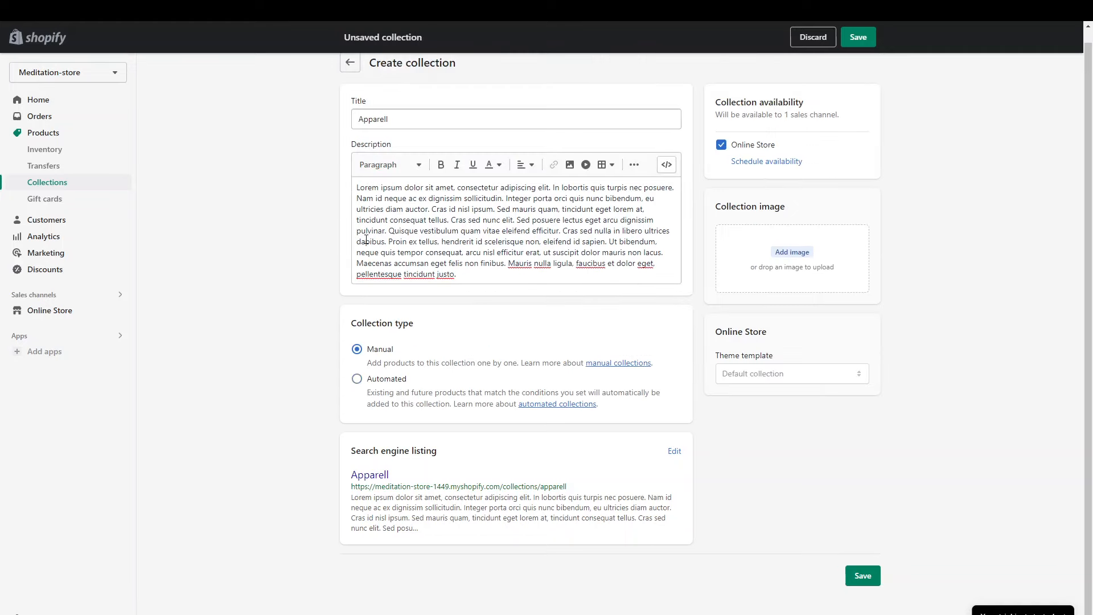
Open the collection's search engine listing for editing and review its page title, meta description and URL handle
{"action": "left_click", "coordinate": [674, 451]}
{"action": "scroll", "coordinate": [513, 456], "scroll_direction": "down", "scroll_amount": 4}
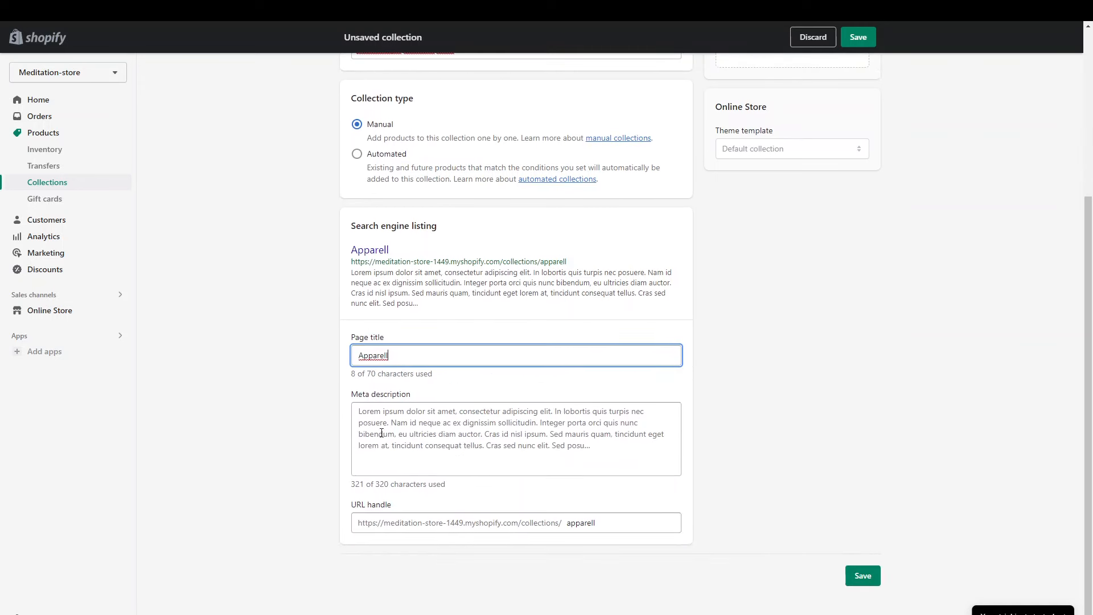
{"action": "scroll", "coordinate": [445, 415], "scroll_direction": "up", "scroll_amount": 5}
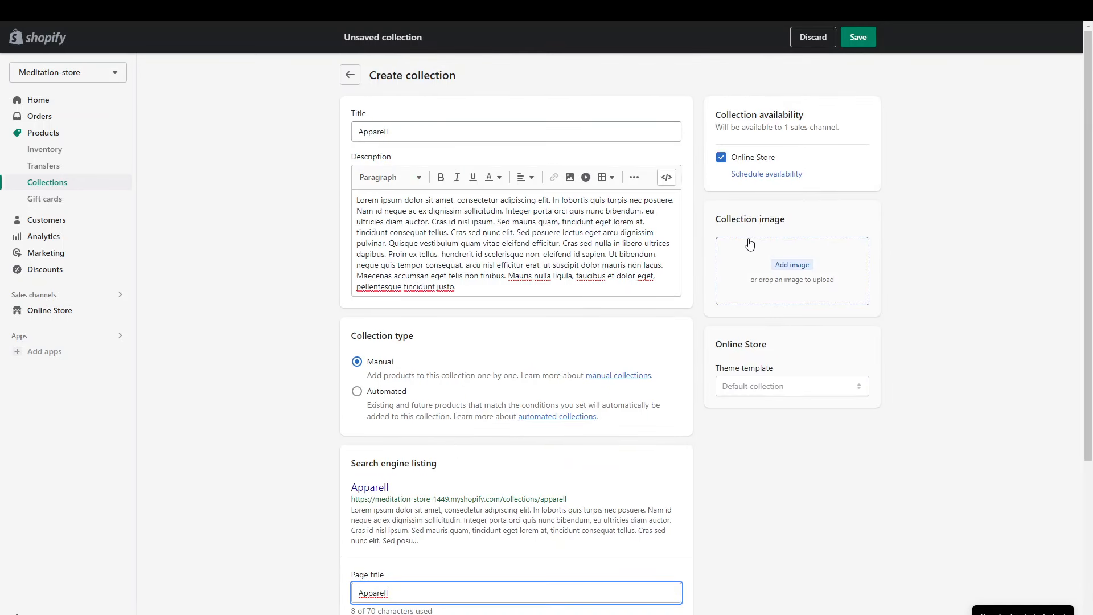
Upload images (1) from Downloads as the collection image and save the Apparell collection
{"action": "left_click", "coordinate": [789, 271]}
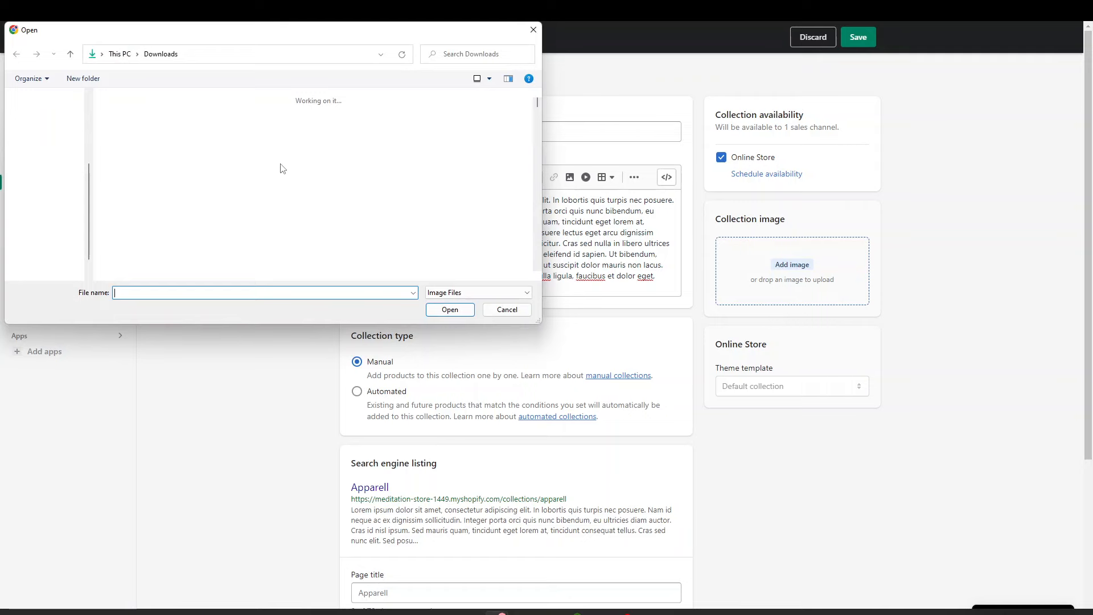
{"action": "left_click", "coordinate": [139, 141]}
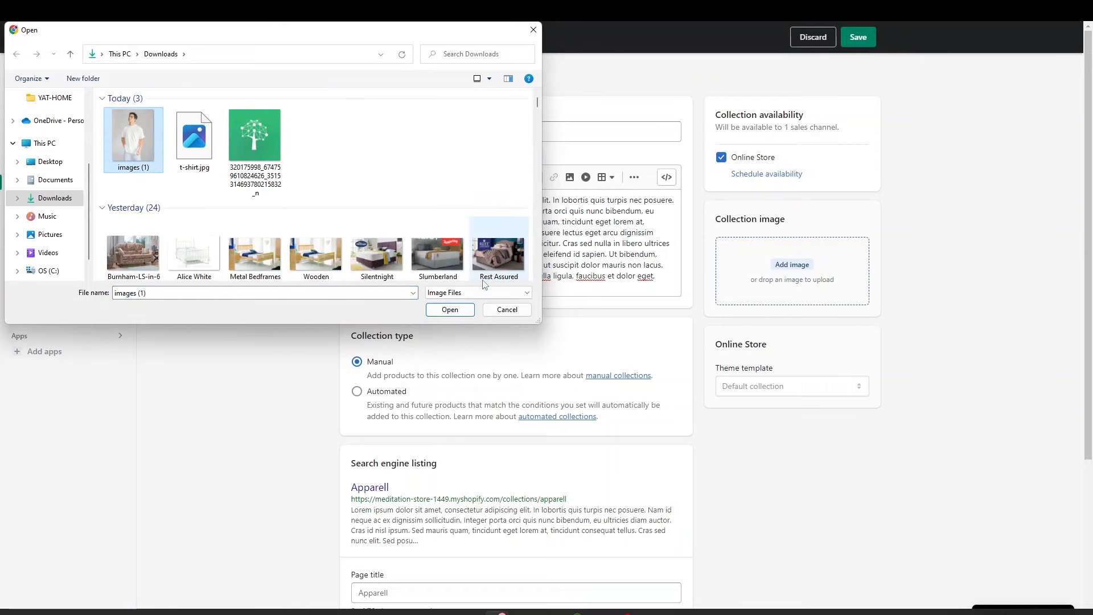
{"action": "left_click", "coordinate": [453, 310]}
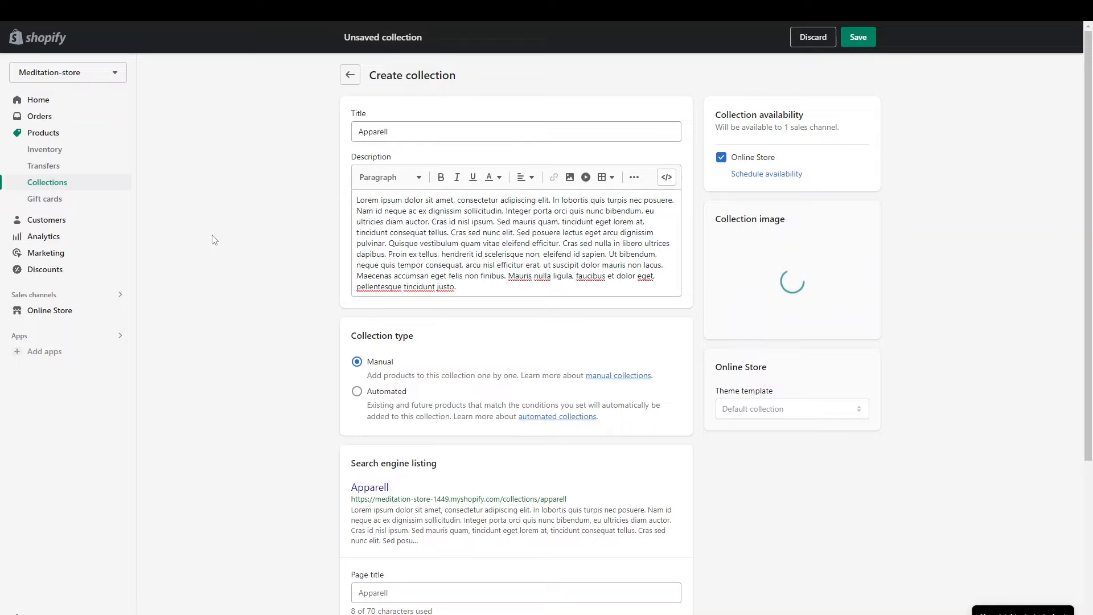
{"action": "left_click", "coordinate": [858, 39]}
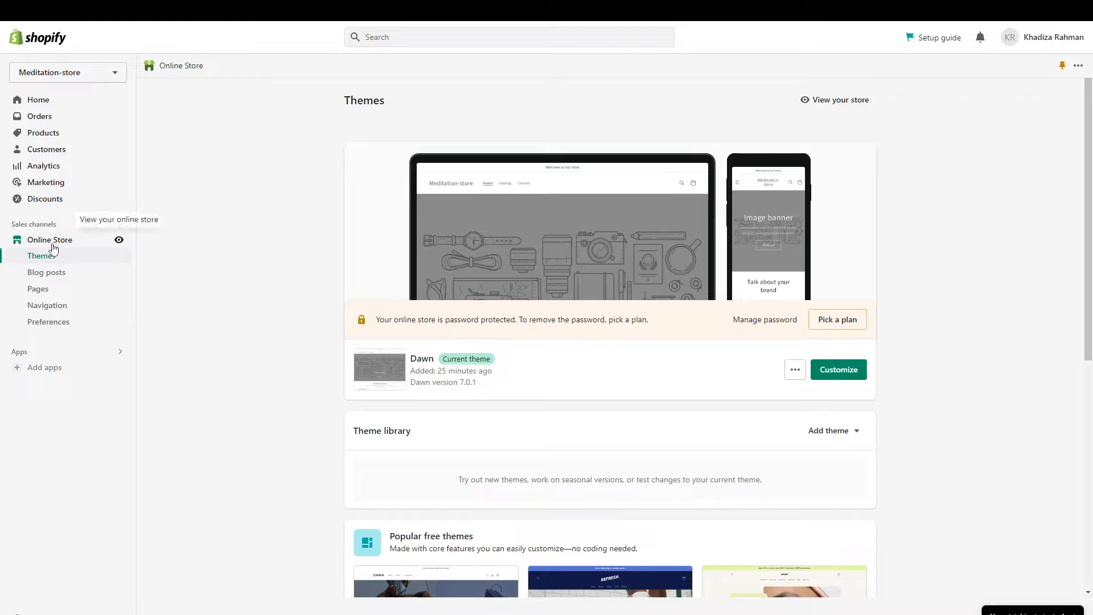
View the live online store and examine its home page from the image banner through the featured products to the end
{"action": "left_click", "coordinate": [119, 242]}
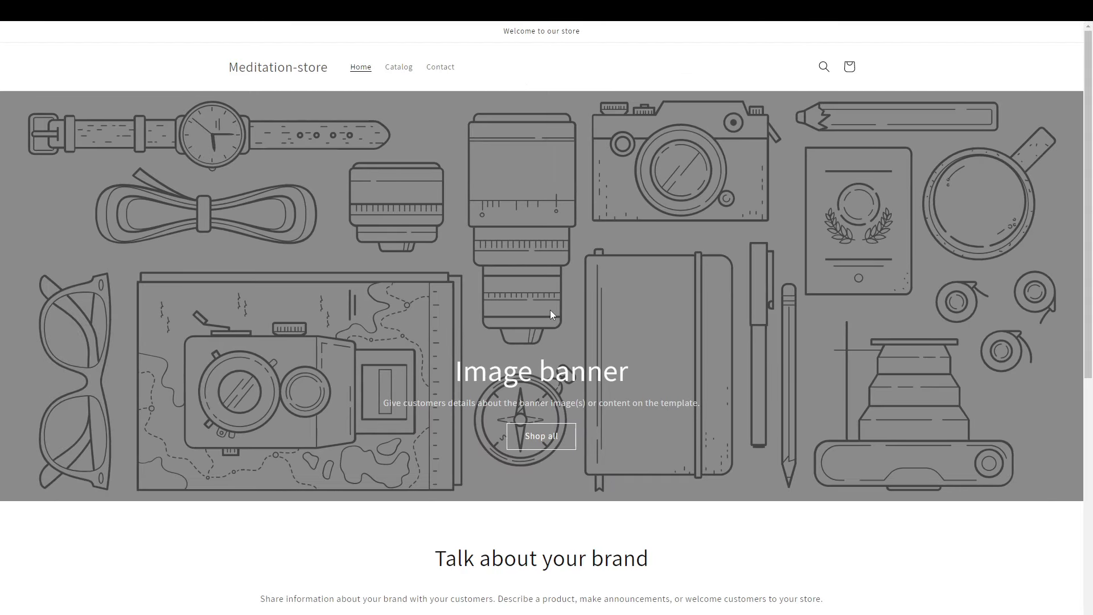
{"action": "scroll", "coordinate": [550, 309], "scroll_direction": "down", "scroll_amount": 2}
{"action": "scroll", "coordinate": [550, 310], "scroll_direction": "up", "scroll_amount": 2}
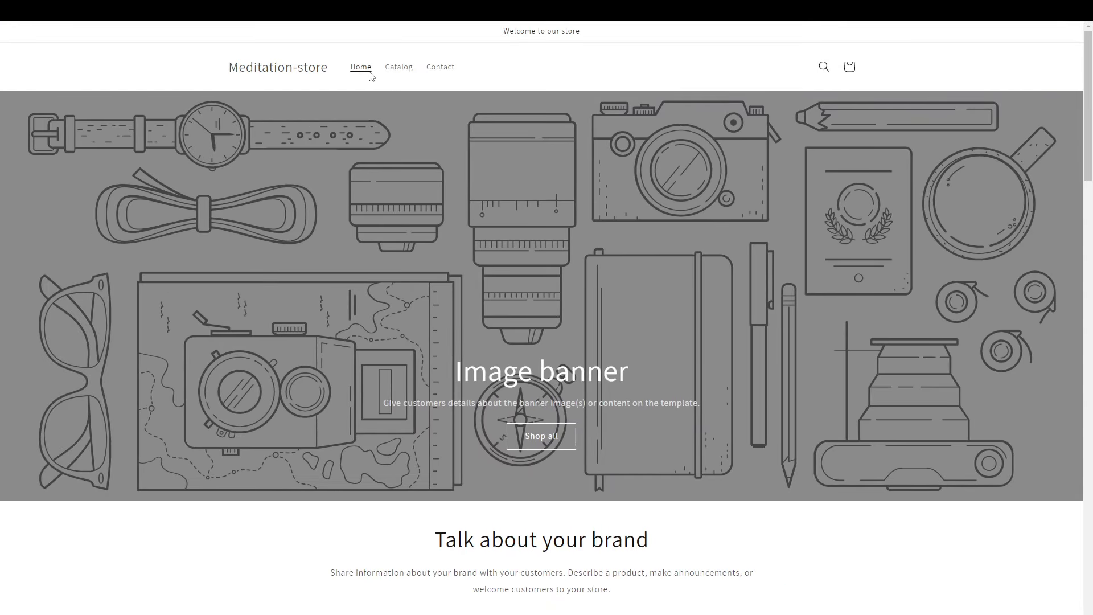
{"action": "scroll", "coordinate": [501, 405], "scroll_direction": "down", "scroll_amount": 2}
{"action": "scroll", "coordinate": [492, 338], "scroll_direction": "down", "scroll_amount": 5}
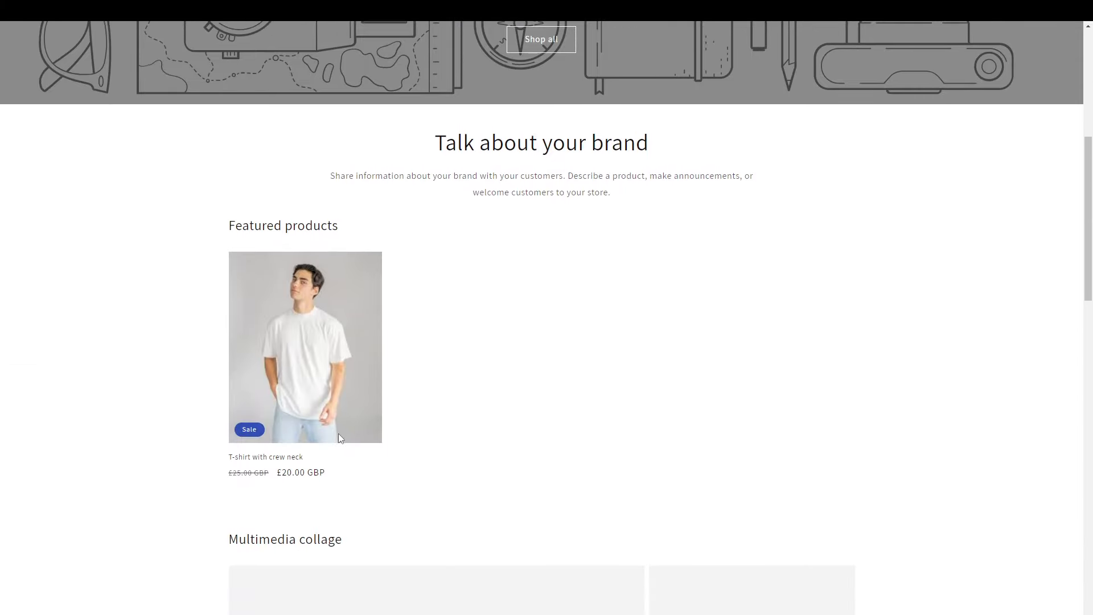
{"action": "scroll", "coordinate": [338, 435], "scroll_direction": "down", "scroll_amount": 12}
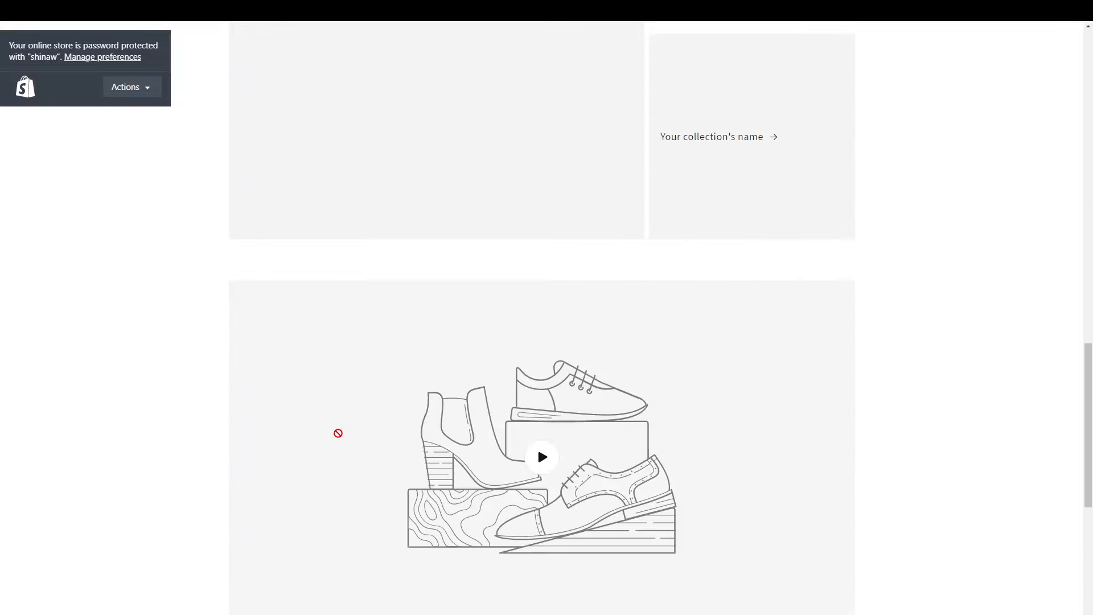
{"action": "scroll", "coordinate": [338, 434], "scroll_direction": "down", "scroll_amount": 6}
{"action": "scroll", "coordinate": [338, 434], "scroll_direction": "up", "scroll_amount": 20}
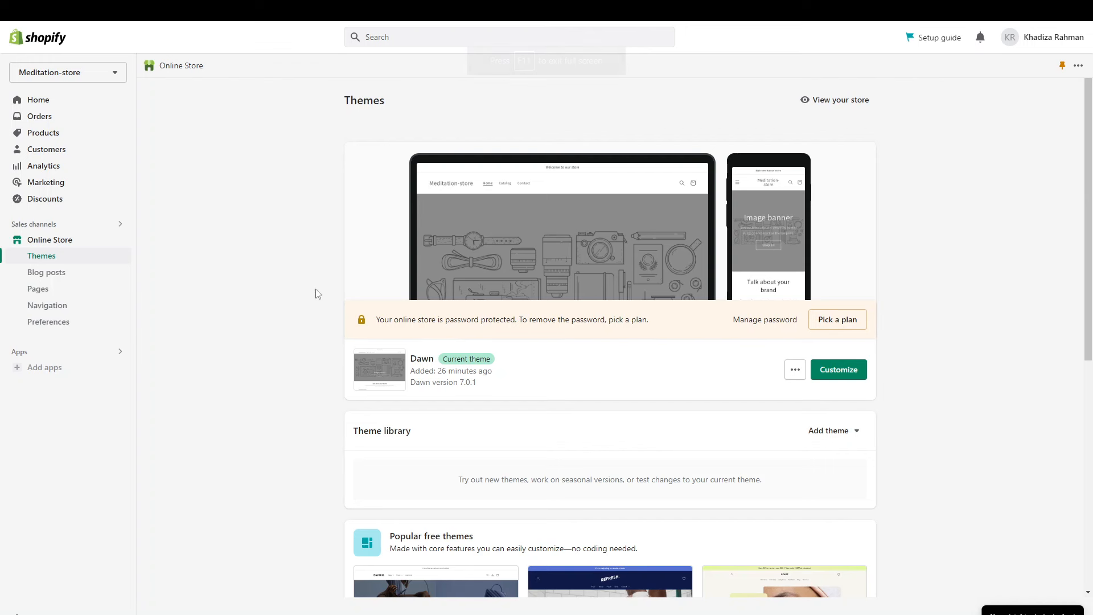
Review the current theme and browse the popular free themes offered for the online store
{"action": "scroll", "coordinate": [308, 358], "scroll_direction": "down", "scroll_amount": 1}
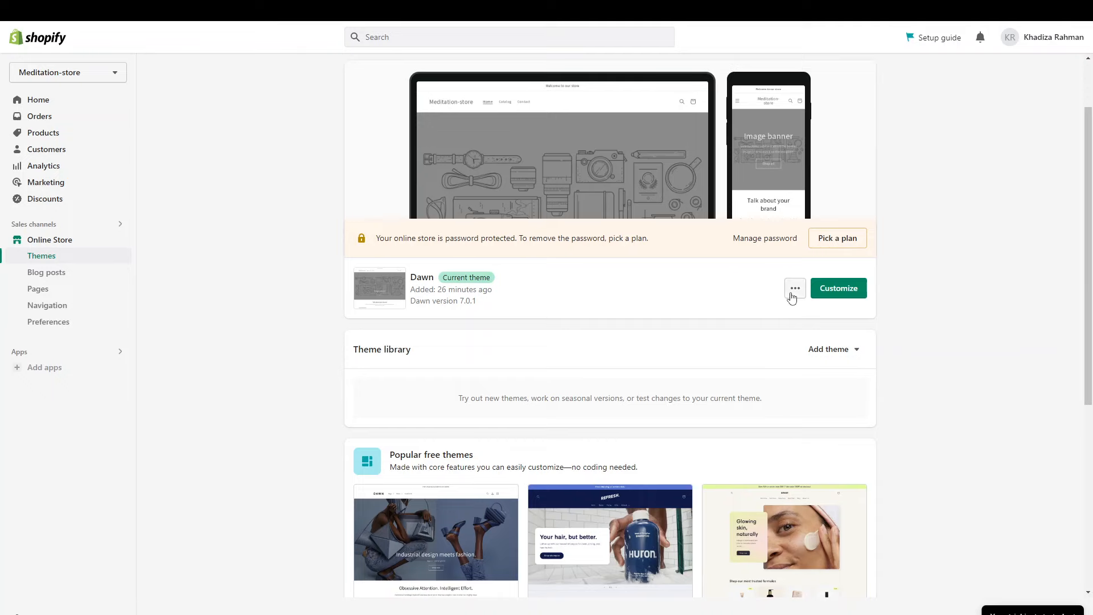
{"action": "scroll", "coordinate": [654, 432], "scroll_direction": "down", "scroll_amount": 4}
{"action": "scroll", "coordinate": [654, 432], "scroll_direction": "up", "scroll_amount": 1}
{"action": "scroll", "coordinate": [654, 433], "scroll_direction": "down", "scroll_amount": 2}
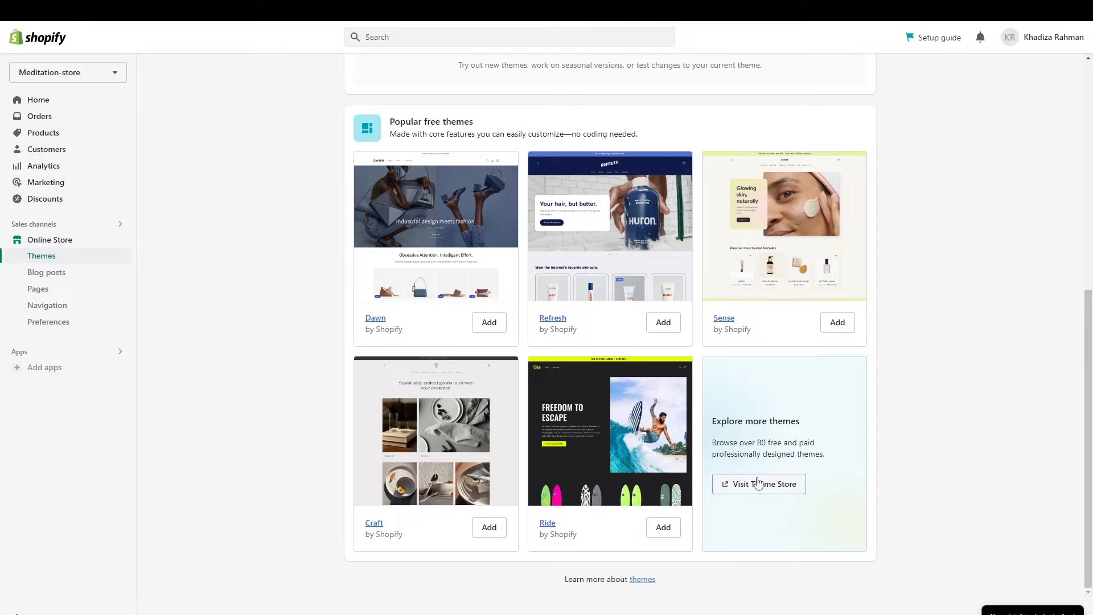
{"action": "scroll", "coordinate": [556, 393], "scroll_direction": "up", "scroll_amount": 2}
{"action": "scroll", "coordinate": [555, 393], "scroll_direction": "down", "scroll_amount": 2}
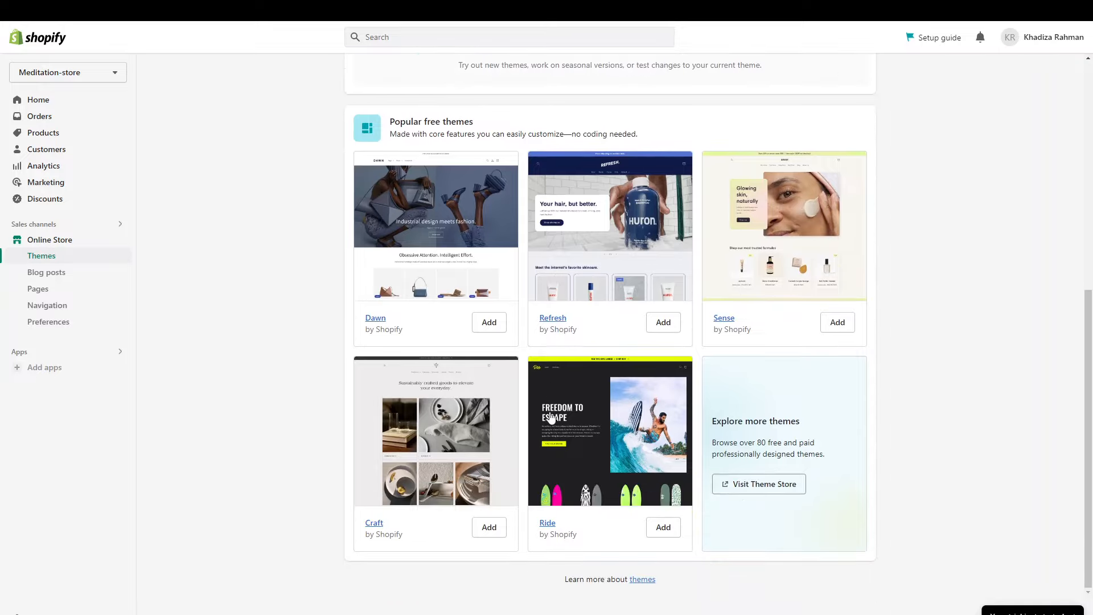
Visit the Theme Store and examine the free and paid themes along with the price and industry filters
{"action": "left_click", "coordinate": [735, 484]}
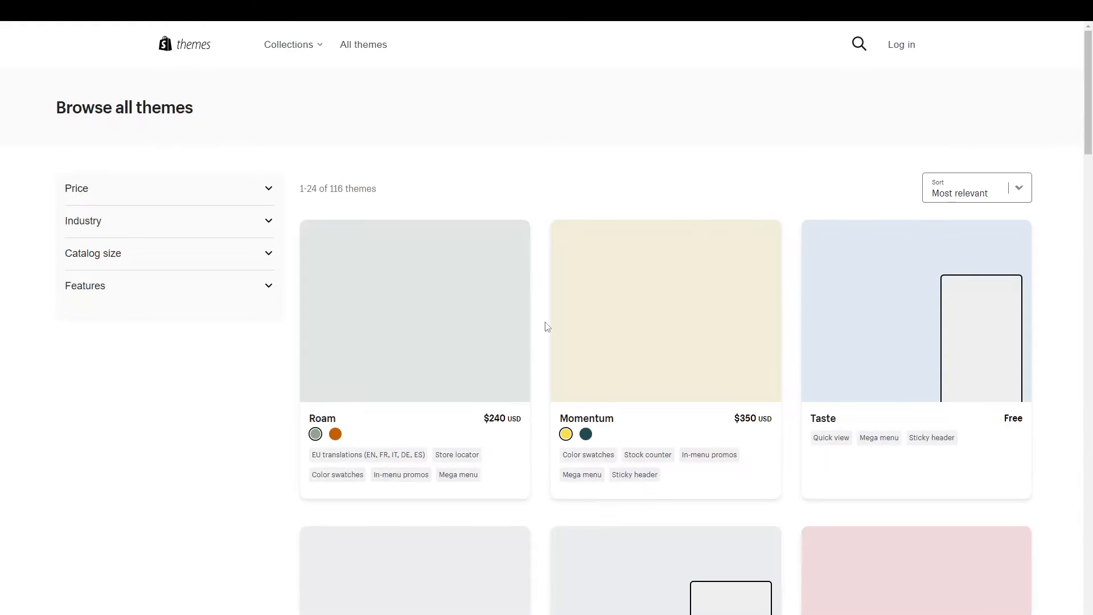
{"action": "scroll", "coordinate": [530, 486], "scroll_direction": "down", "scroll_amount": 2}
{"action": "scroll", "coordinate": [531, 485], "scroll_direction": "down", "scroll_amount": 18}
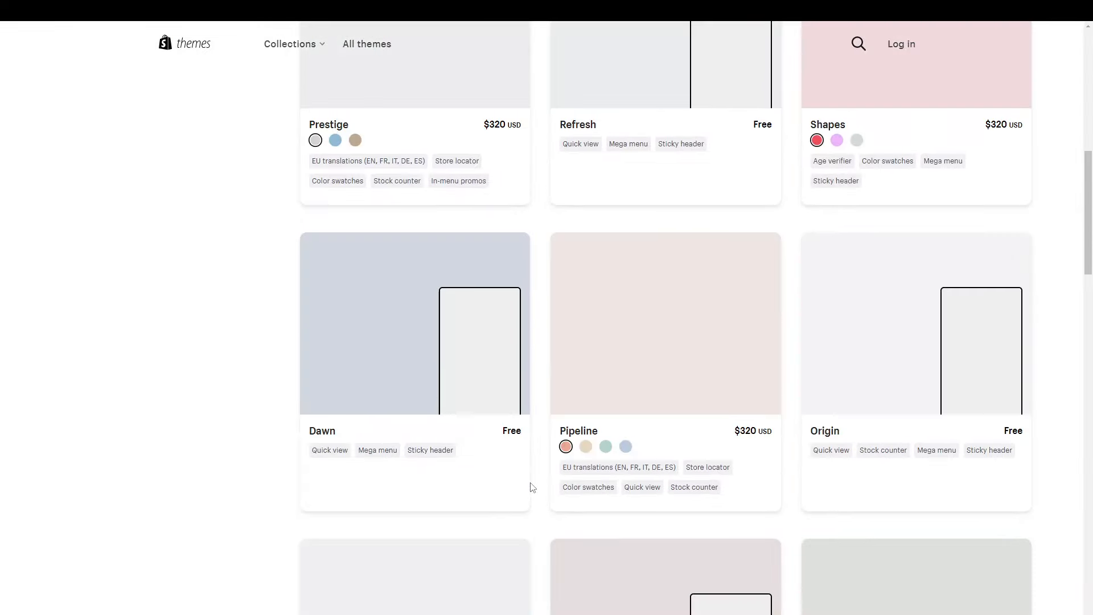
{"action": "scroll", "coordinate": [531, 486], "scroll_direction": "down", "scroll_amount": 6}
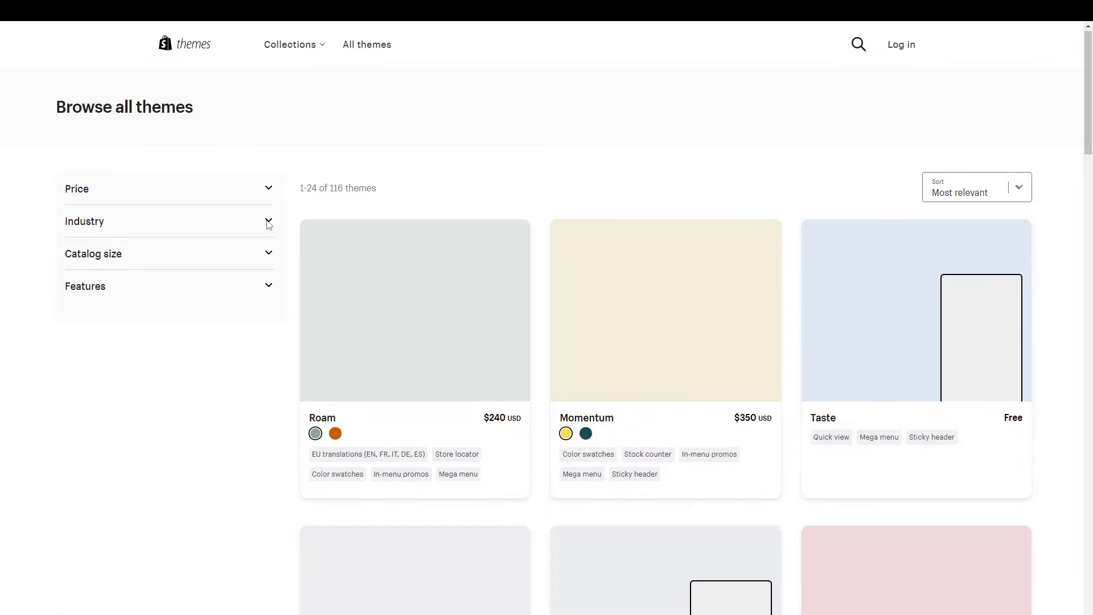
{"action": "scroll", "coordinate": [150, 389], "scroll_direction": "down", "scroll_amount": 2}
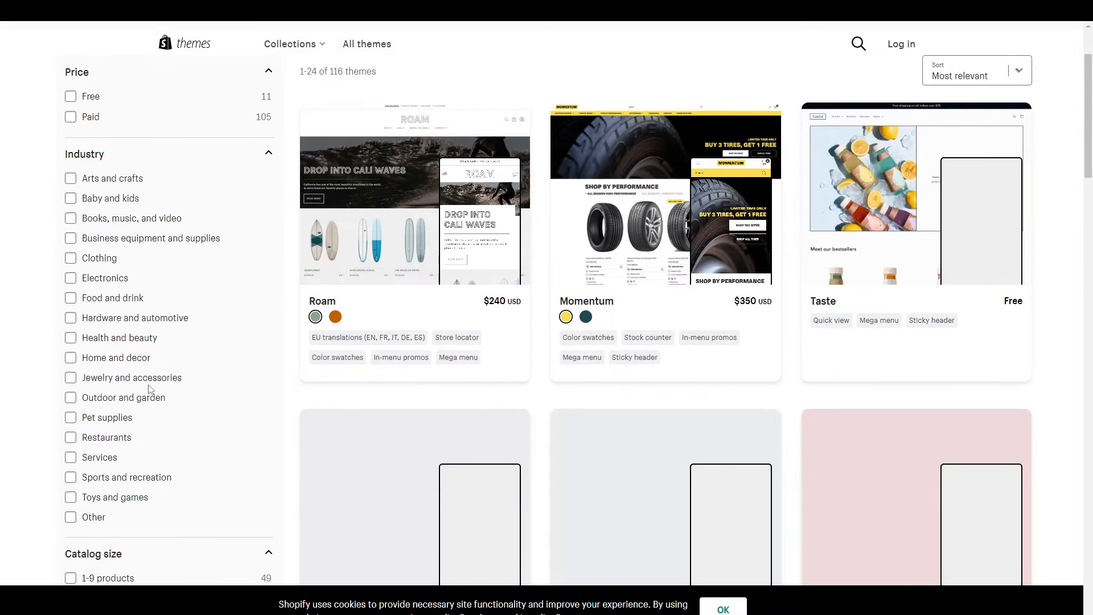
{"action": "scroll", "coordinate": [154, 356], "scroll_direction": "up", "scroll_amount": 2}
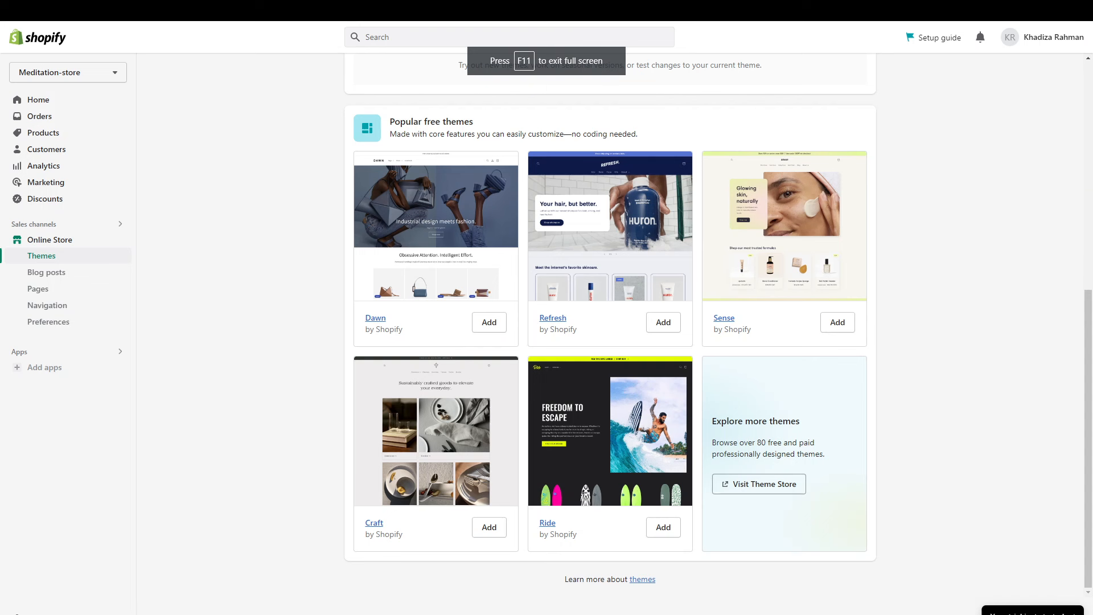
Add the free Sense theme to the store's theme library
{"action": "scroll", "coordinate": [475, 319], "scroll_direction": "up", "scroll_amount": 1}
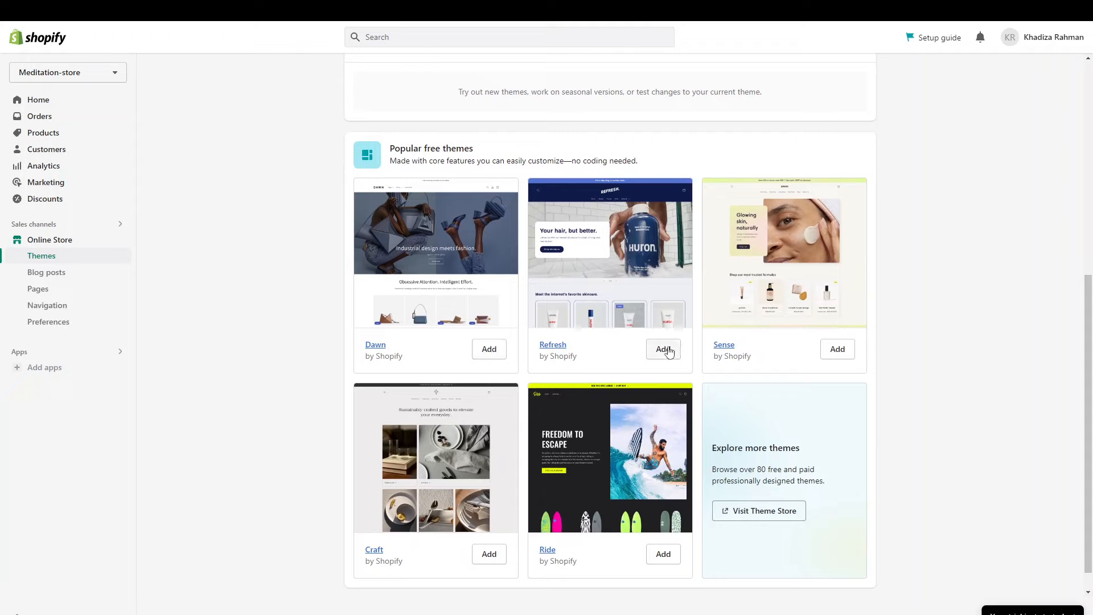
{"action": "left_click", "coordinate": [826, 349]}
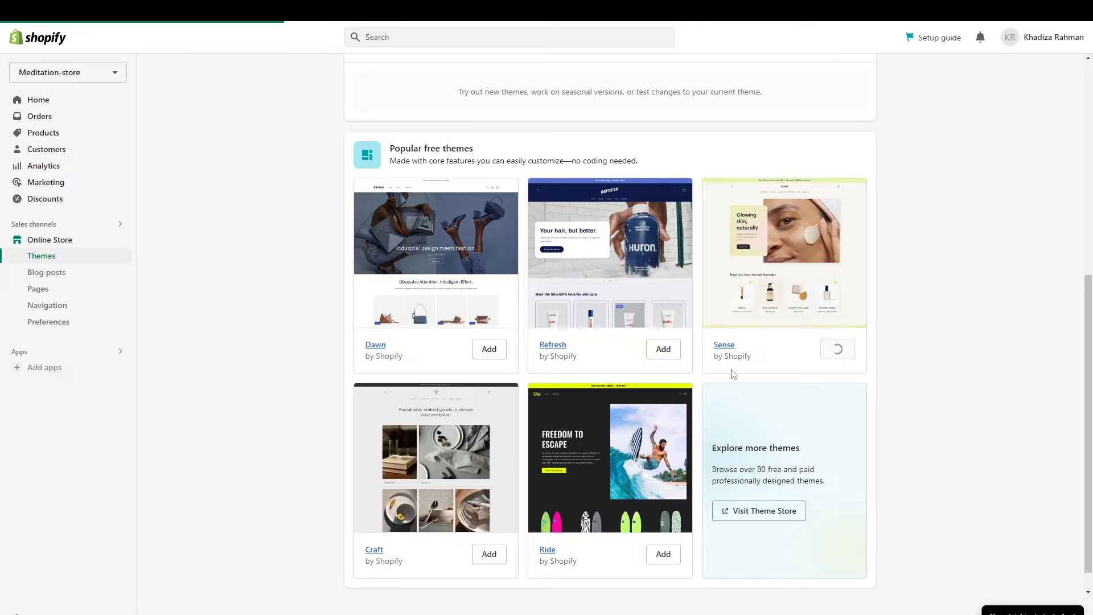
{"action": "scroll", "coordinate": [730, 367], "scroll_direction": "up", "scroll_amount": 1}
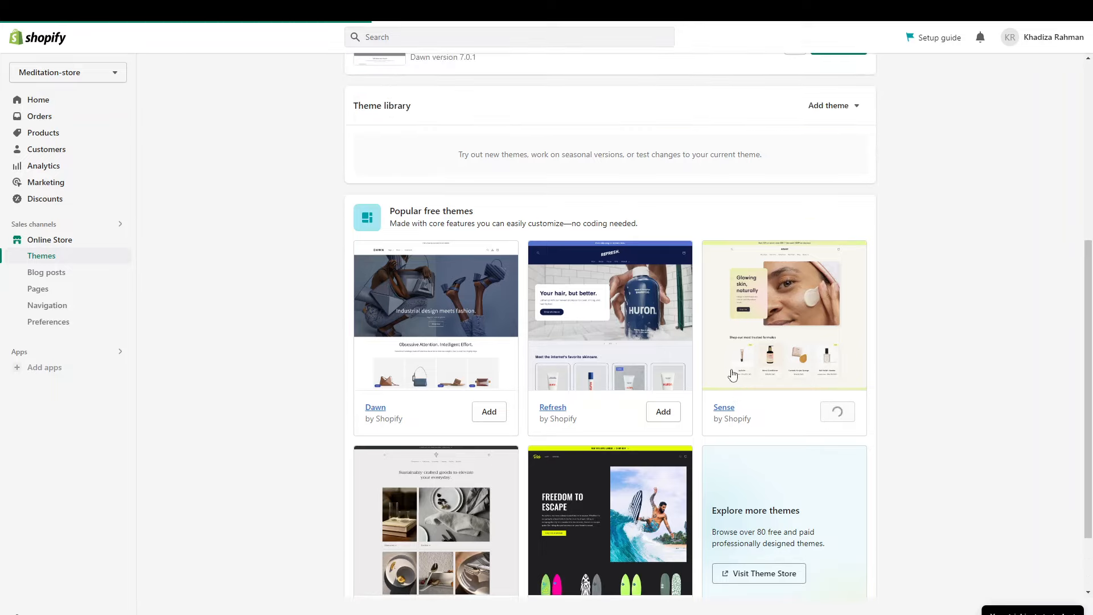
{"action": "scroll", "coordinate": [731, 374], "scroll_direction": "up", "scroll_amount": 2}
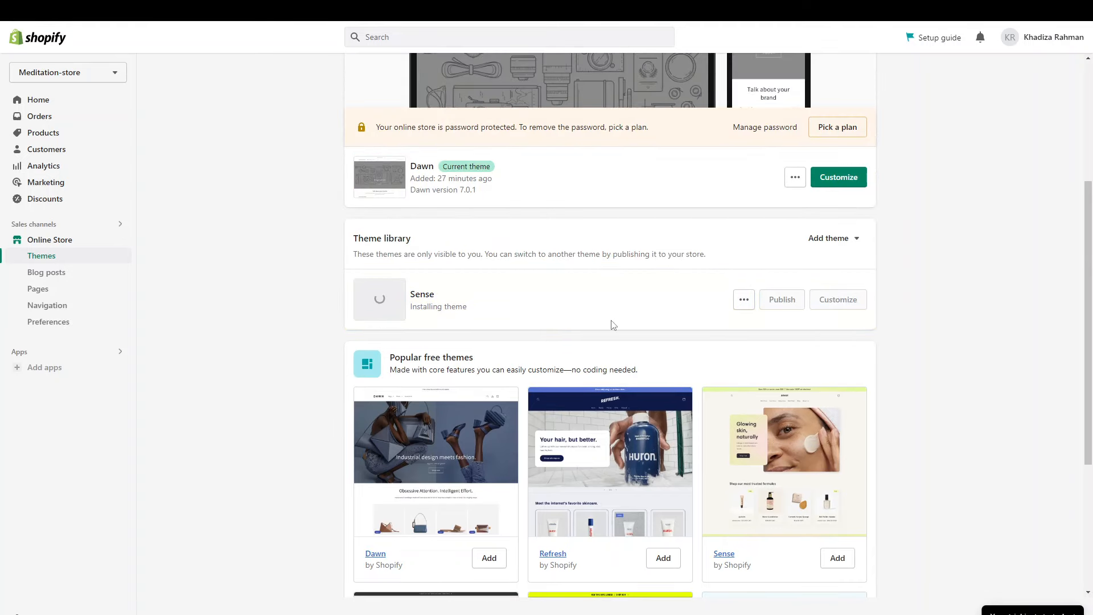
Publish the Sense theme from the theme library in place of the current Dawn theme
{"action": "scroll", "coordinate": [613, 325], "scroll_direction": "up", "scroll_amount": 1}
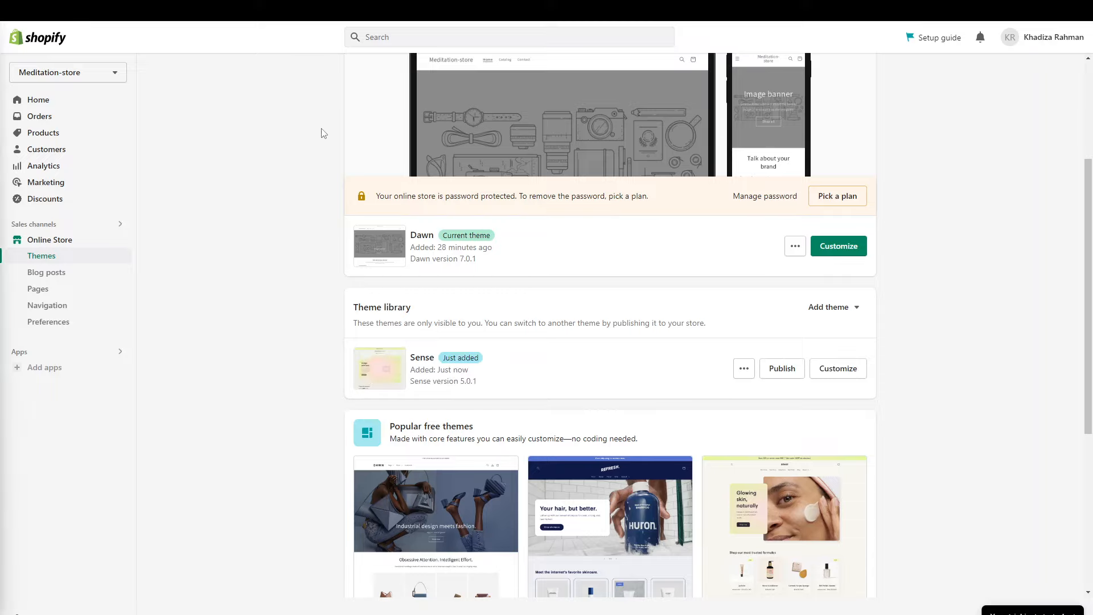
{"action": "scroll", "coordinate": [600, 268], "scroll_direction": "down", "scroll_amount": 1}
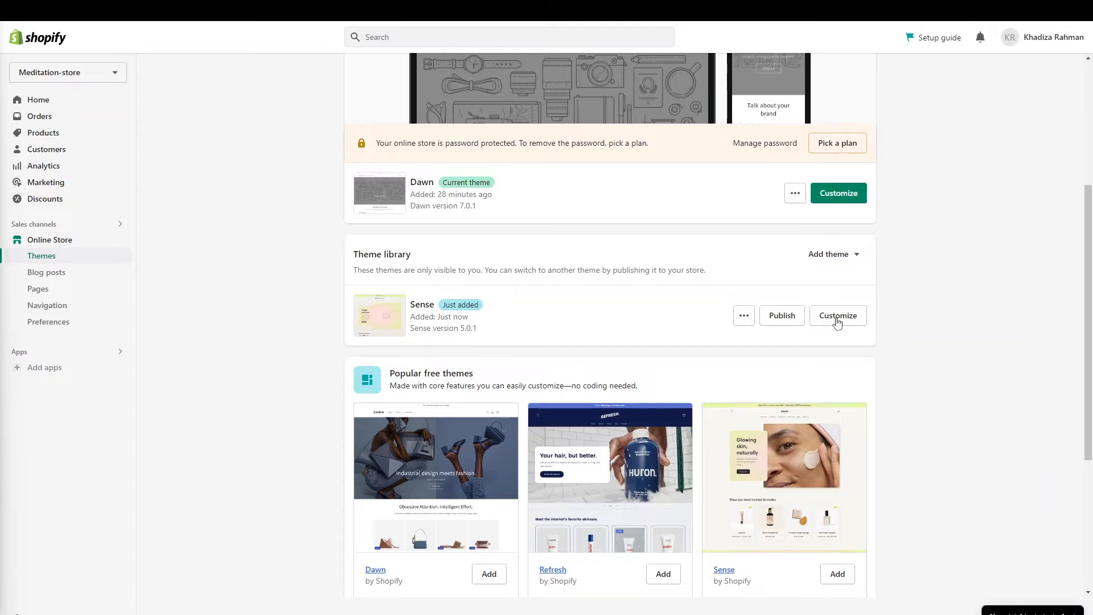
{"action": "left_click", "coordinate": [745, 322]}
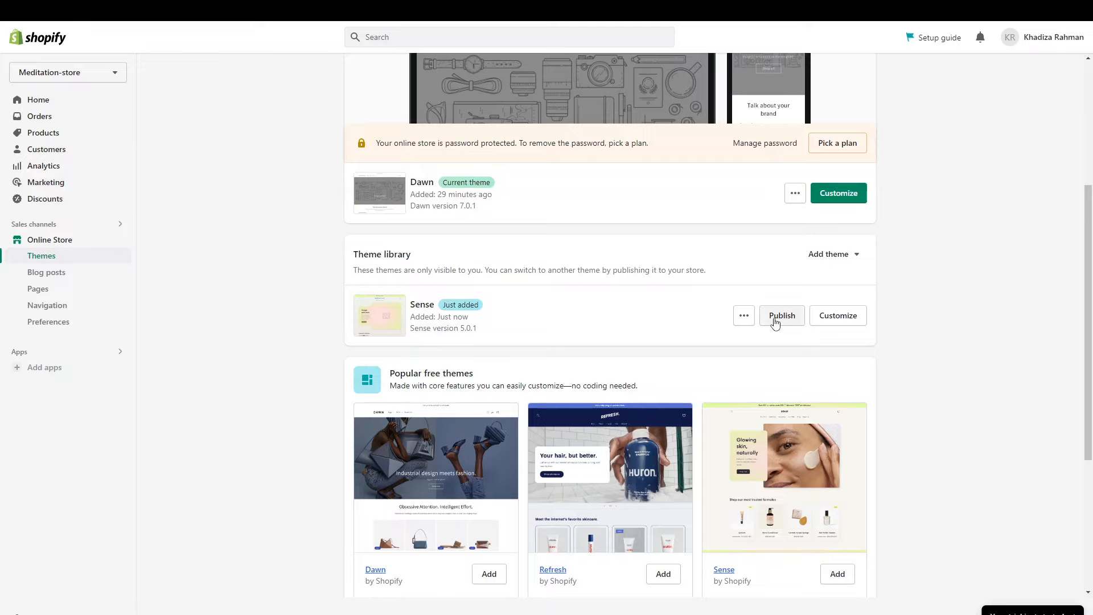
{"action": "left_click", "coordinate": [774, 319]}
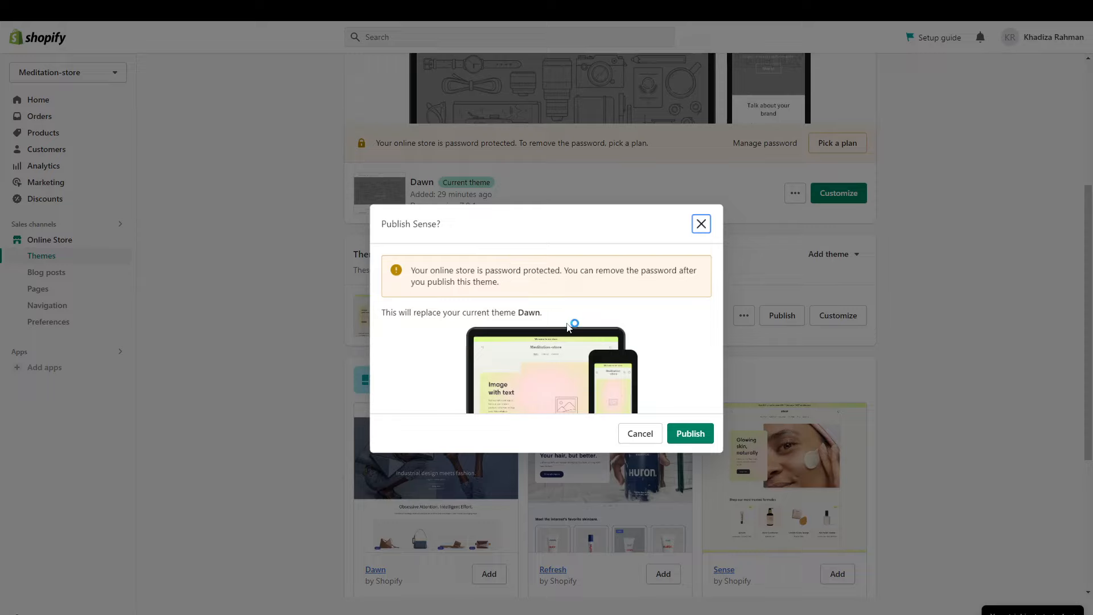
{"action": "left_click", "coordinate": [691, 434]}
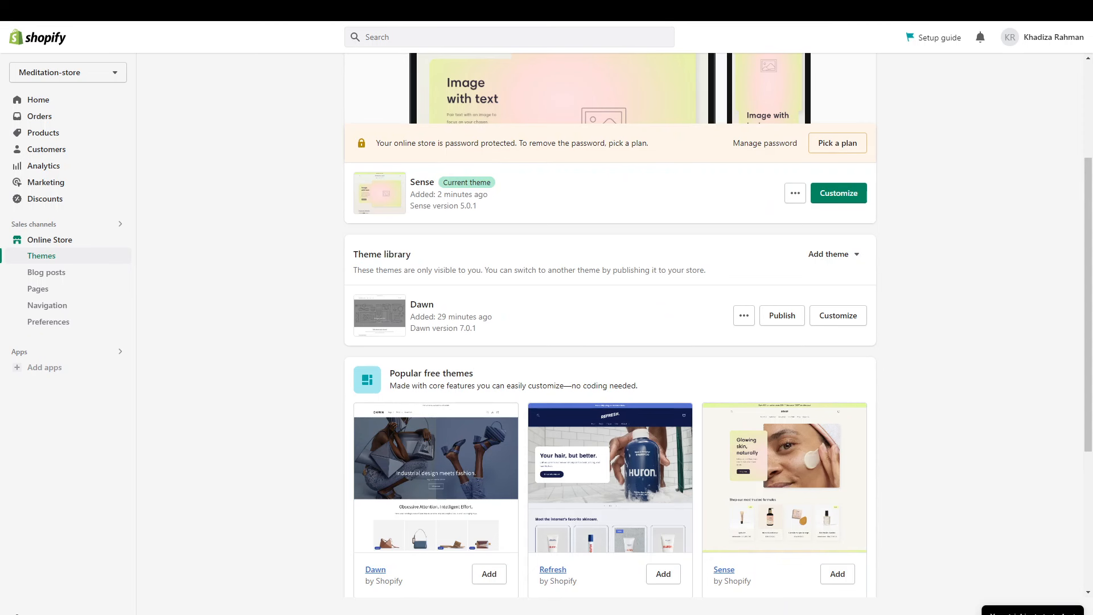
View the live online store and examine its home page in the Sense theme, from the image-with-text banner past the featured collection and product collage
{"action": "scroll", "coordinate": [506, 205], "scroll_direction": "up", "scroll_amount": 1}
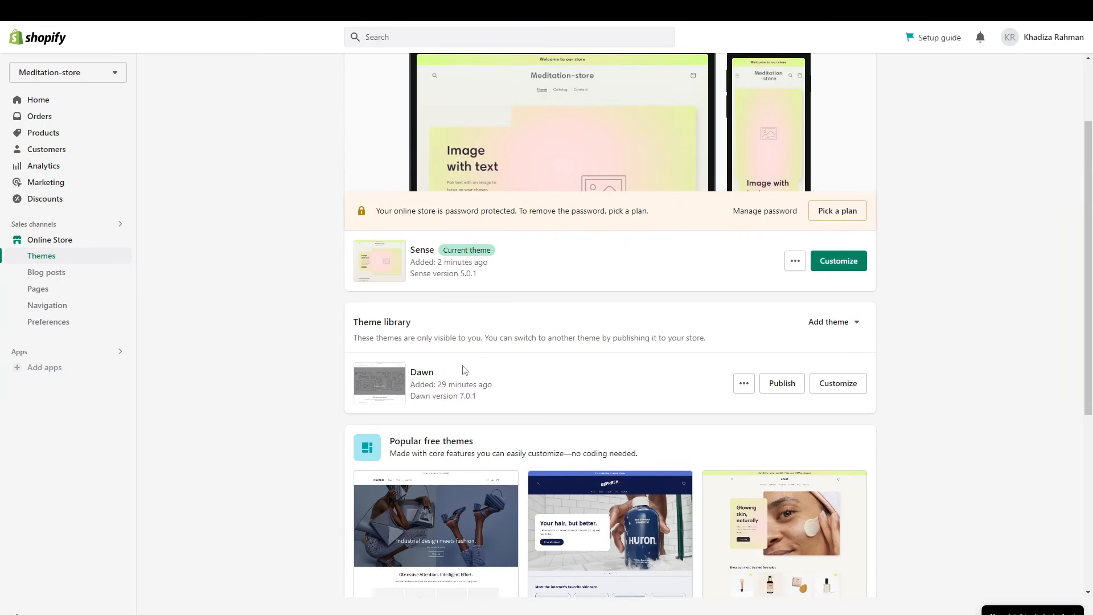
{"action": "scroll", "coordinate": [632, 377], "scroll_direction": "up", "scroll_amount": 2}
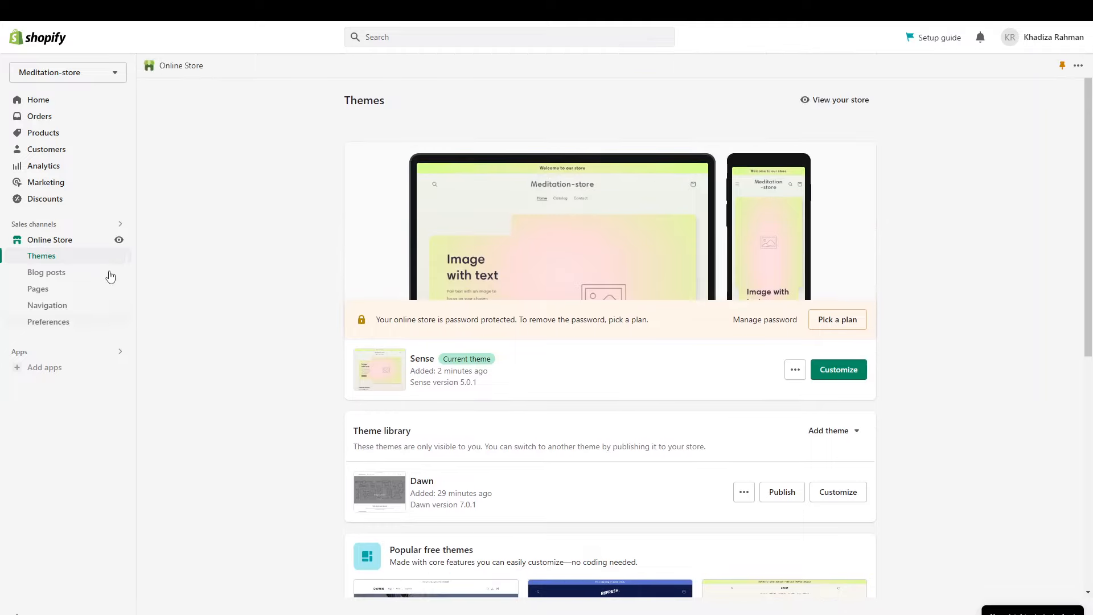
{"action": "left_click", "coordinate": [119, 242]}
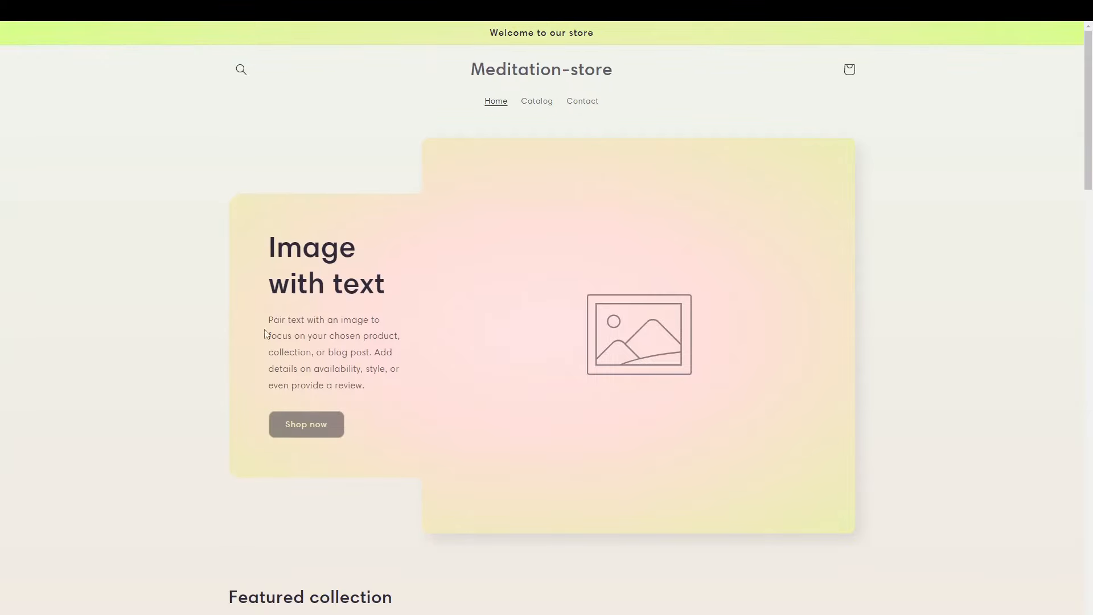
{"action": "scroll", "coordinate": [344, 268], "scroll_direction": "down", "scroll_amount": 9}
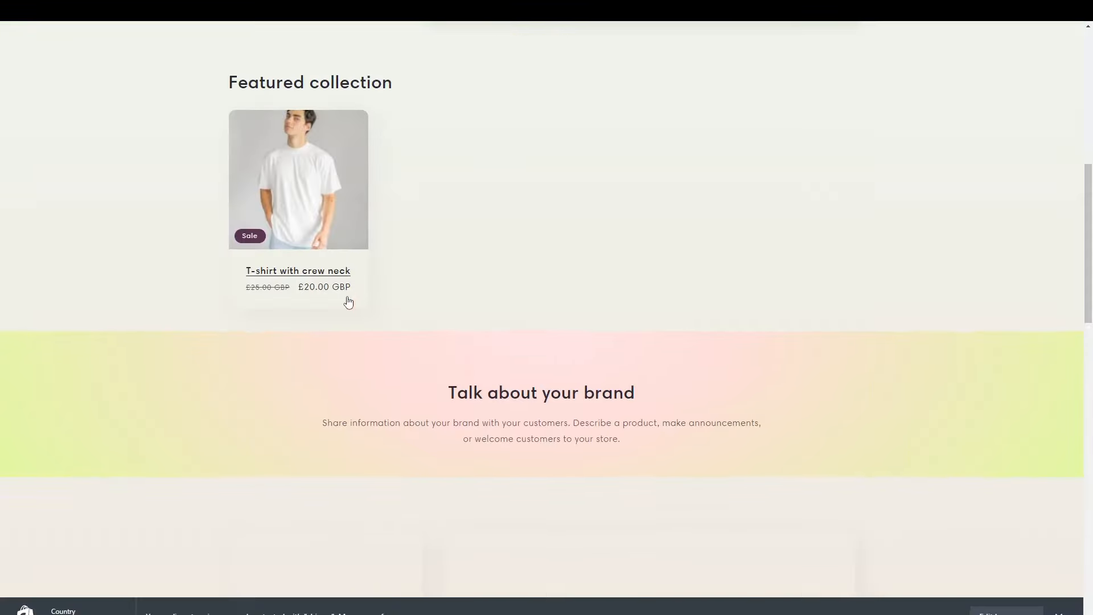
{"action": "scroll", "coordinate": [523, 389], "scroll_direction": "down", "scroll_amount": 1}
{"action": "scroll", "coordinate": [309, 272], "scroll_direction": "up", "scroll_amount": 1}
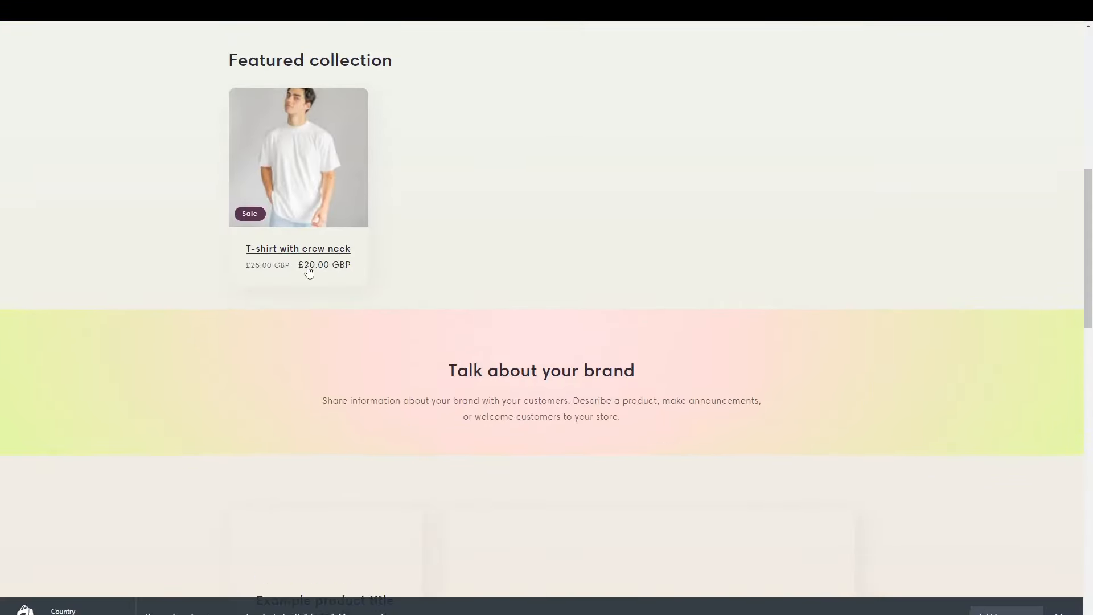
{"action": "scroll", "coordinate": [309, 273], "scroll_direction": "up", "scroll_amount": 2}
{"action": "scroll", "coordinate": [344, 395], "scroll_direction": "down", "scroll_amount": 5}
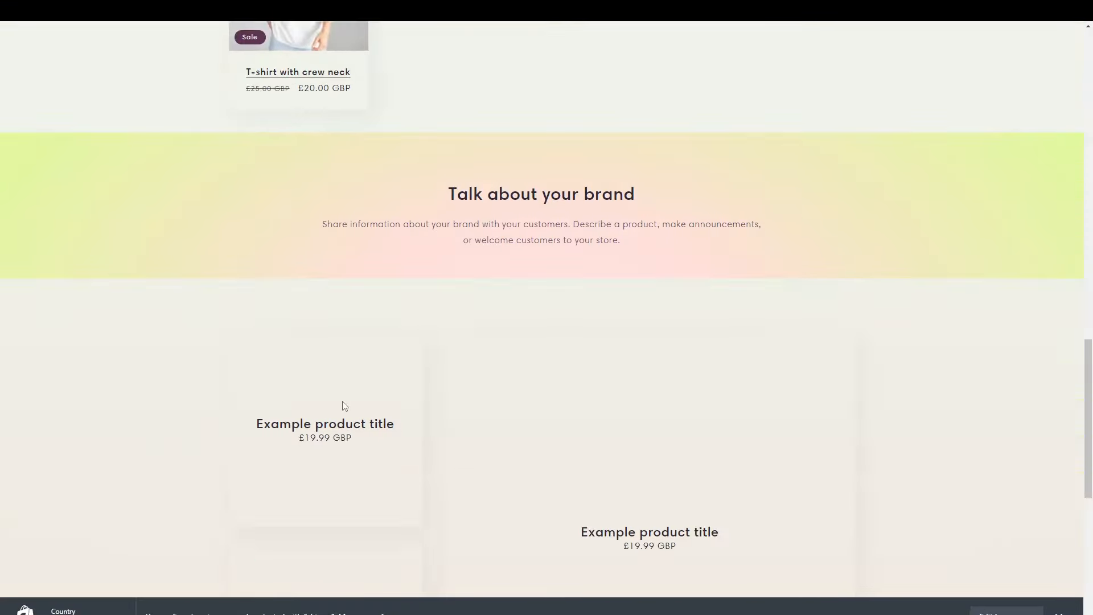
{"action": "scroll", "coordinate": [344, 407], "scroll_direction": "down", "scroll_amount": 5}
{"action": "scroll", "coordinate": [541, 315], "scroll_direction": "up", "scroll_amount": 1}
{"action": "scroll", "coordinate": [402, 340], "scroll_direction": "up", "scroll_amount": 10}
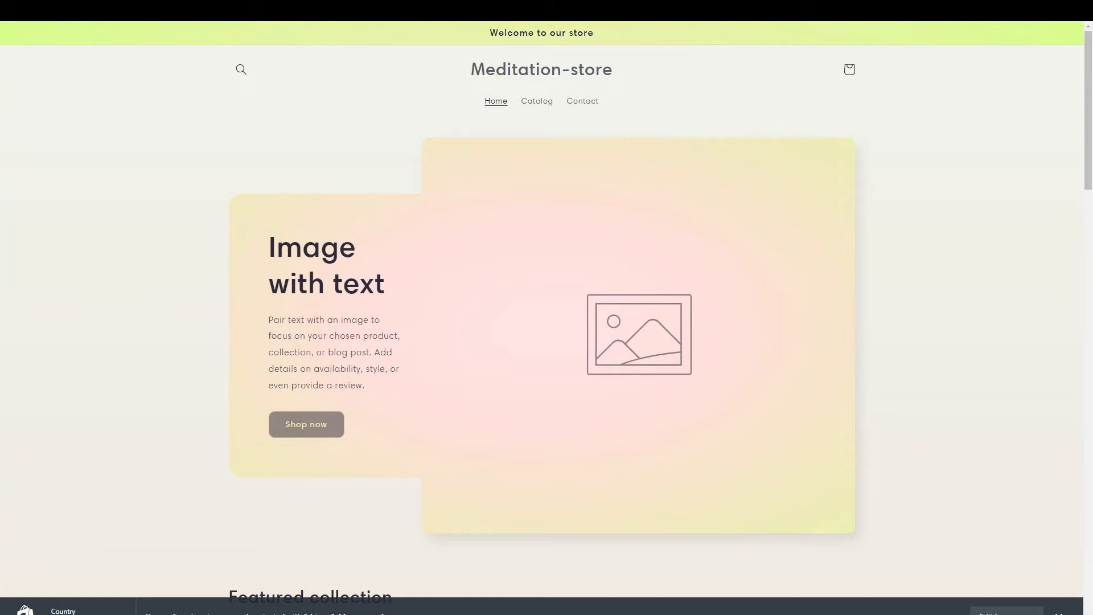
{"action": "left_click", "coordinate": [114, 10]}
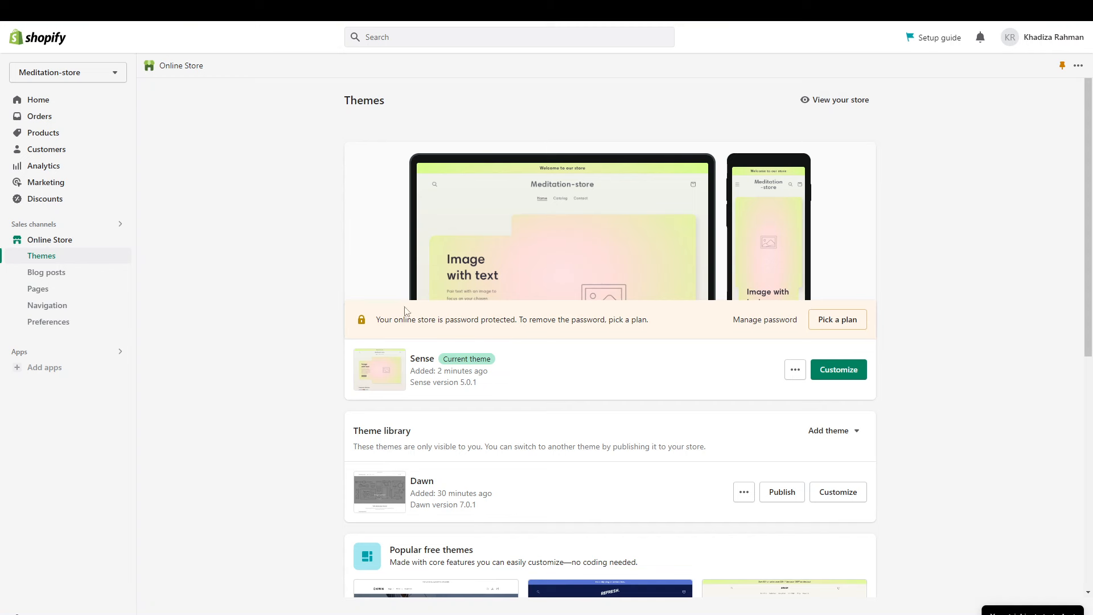
Open the Sense theme for customization and look over the home page's section list and preview
{"action": "left_click", "coordinate": [840, 370]}
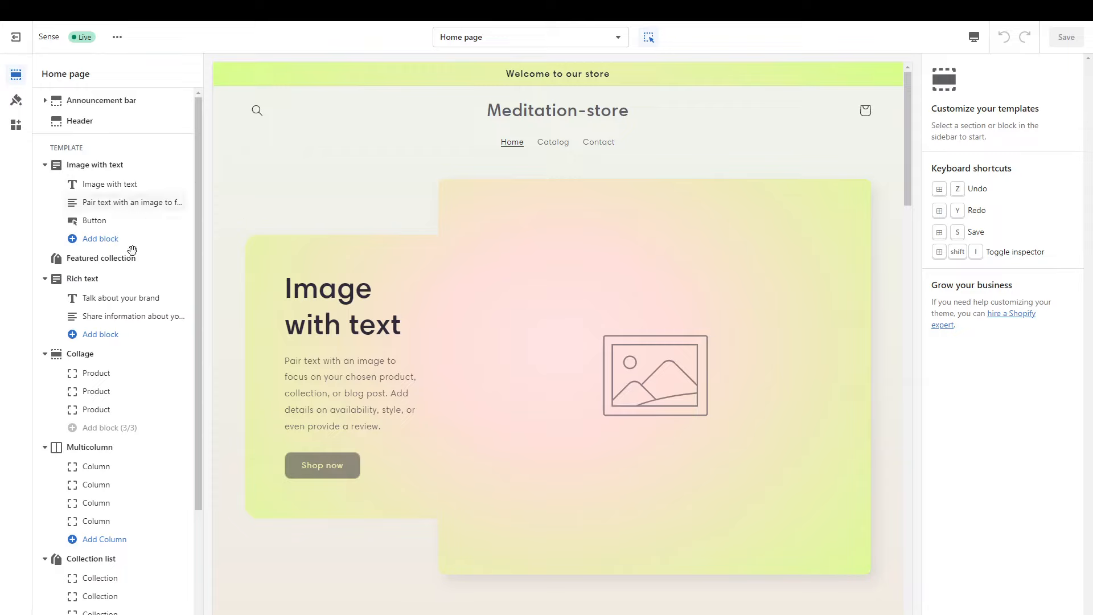
{"action": "scroll", "coordinate": [128, 464], "scroll_direction": "down", "scroll_amount": 3}
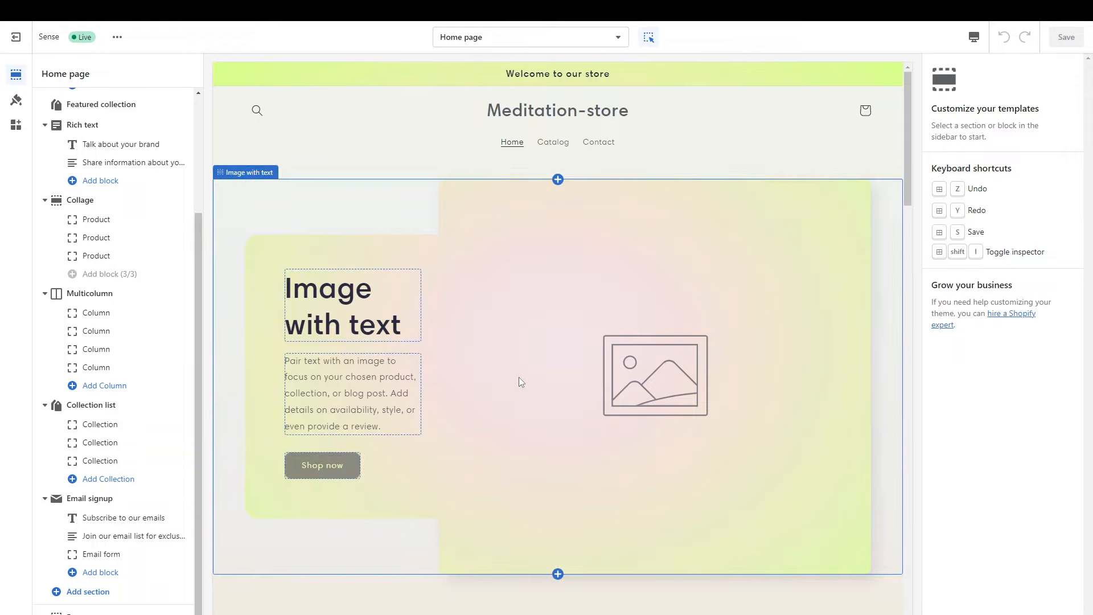
{"action": "scroll", "coordinate": [478, 478], "scroll_direction": "down", "scroll_amount": 2}
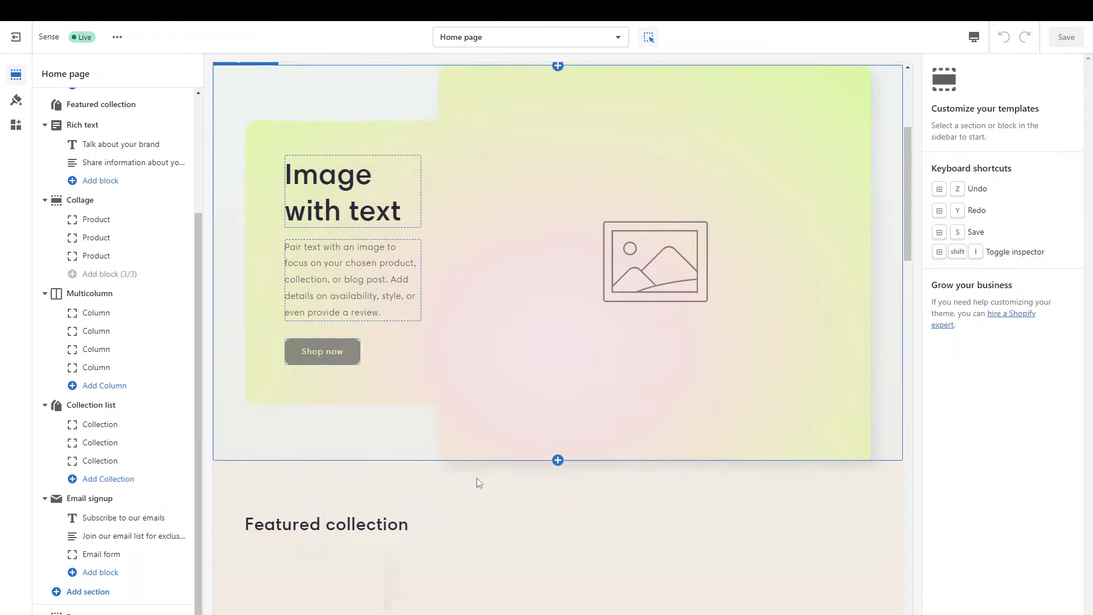
{"action": "scroll", "coordinate": [477, 478], "scroll_direction": "down", "scroll_amount": 7}
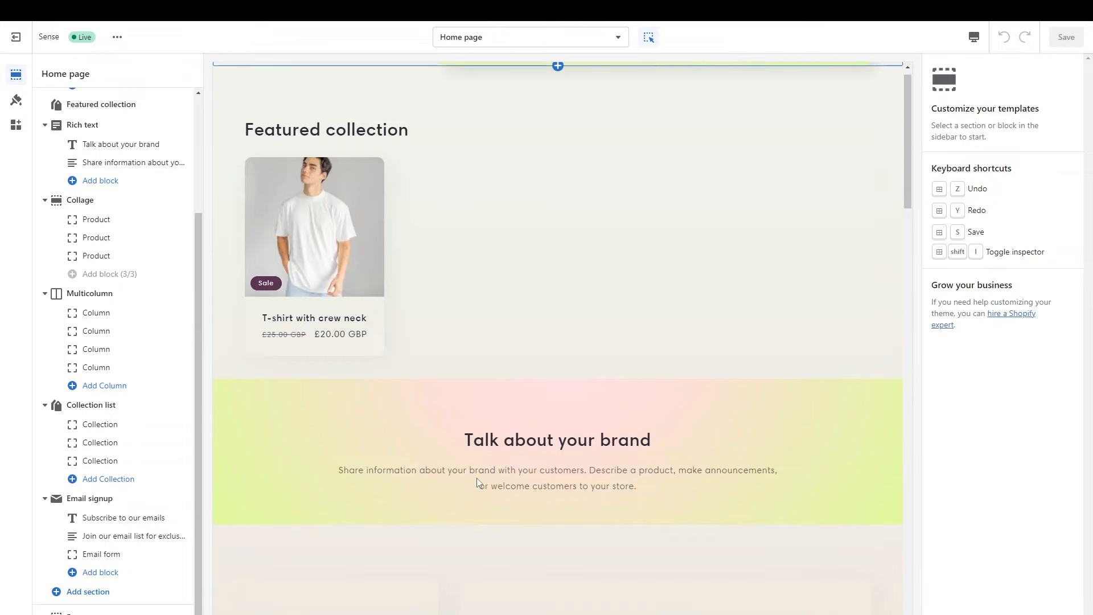
{"action": "scroll", "coordinate": [476, 478], "scroll_direction": "up", "scroll_amount": 9}
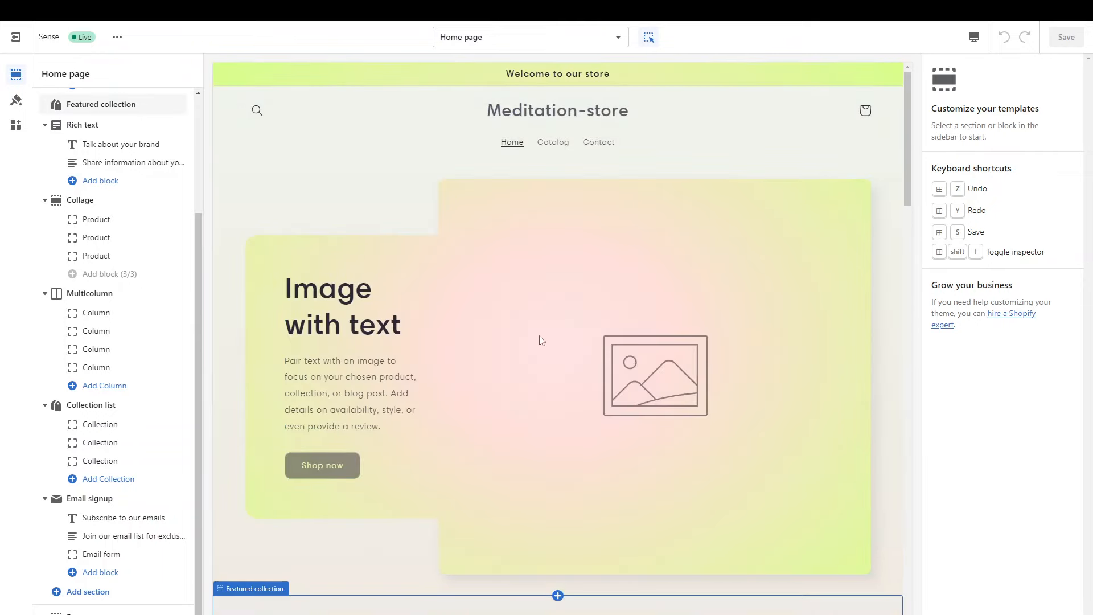
Append Lorem ipsum filler text after the existing paragraph in the home page's Image with text section
{"action": "left_click", "coordinate": [380, 408]}
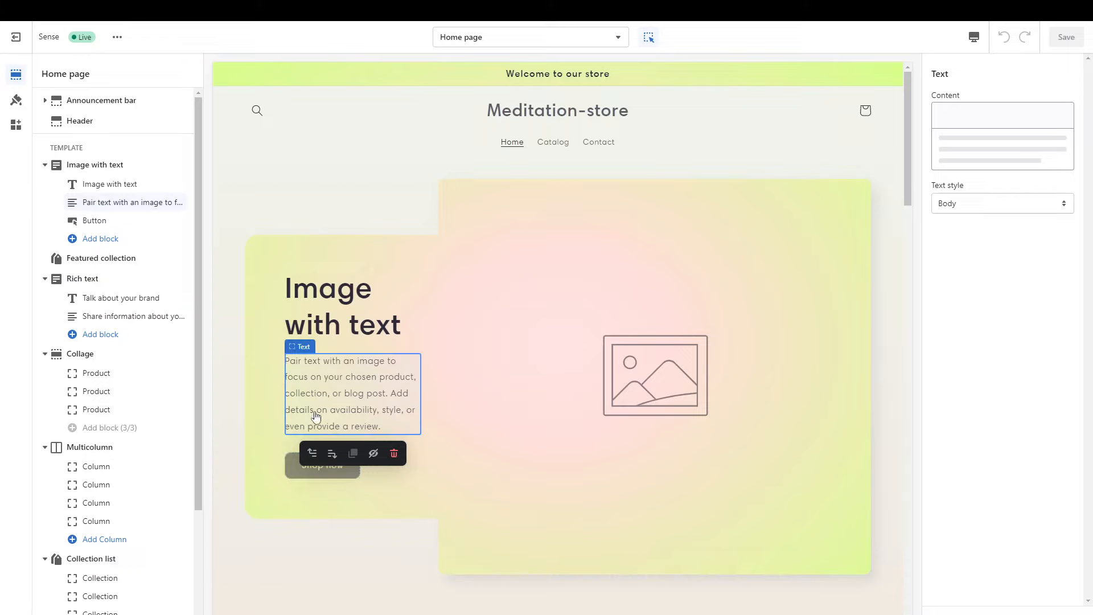
{"action": "left_click", "coordinate": [314, 411]}
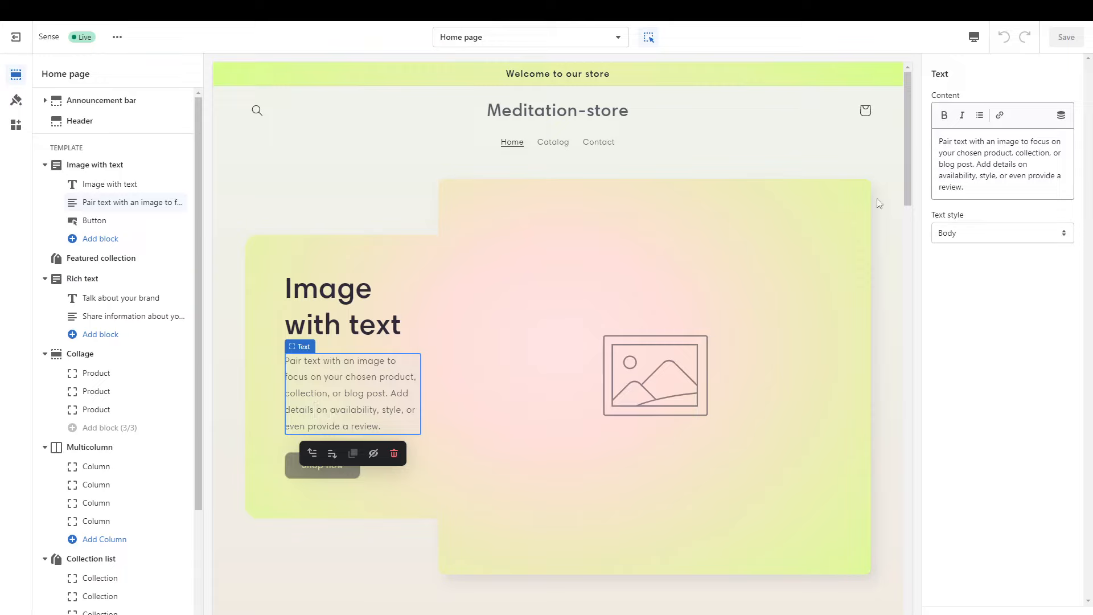
{"action": "left_click", "coordinate": [977, 193]}
{"action": "key", "text": "ctrl+a"}
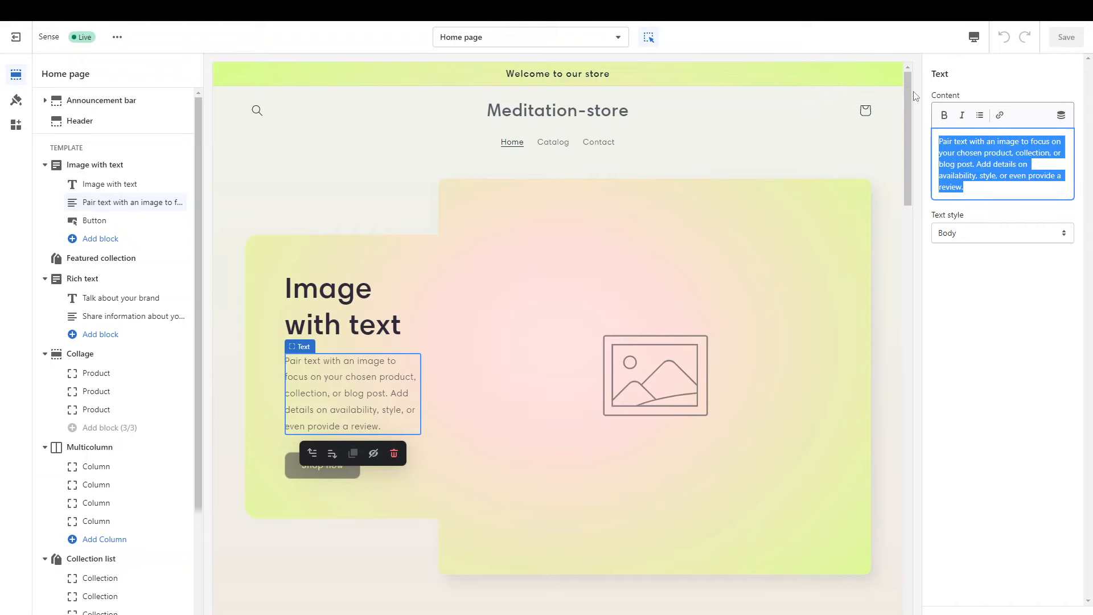
{"action": "key", "text": "Right"}
{"action": "type", "text": "Lorem ipsum dolor sit amet, consectetur adipiscing elit. In lobortis quis turpis nec posuere. Nam id neque ac ex dignissim sollicitudin. Integer porta orci quis nunc bibendum, eu ultricies diam auctor. Cras id nisl ipsum. Sed mauris quam, tincidunt eget lorem at, tincidunt consequat tellus. Cras sed nunc elit. Sed posuere lectus eget arcu dignissim pulvinar. Quisque vestibulum quam vitae eleifend efficitur. Cras sed nulla in libero ultrices dapibus. Proin ex tellus, hendrerit id scelerisque non, eleifend id sapien. Ut bibendum, neque quis tempor consequat, arcu nisl efficitur erat, ut suscipit dolor mauris non lacus. Maecenas accumsan eget felis non finibus. Mauris nulla ligula, faucibus et dolor eget, pellentesque tincidunt justo."}
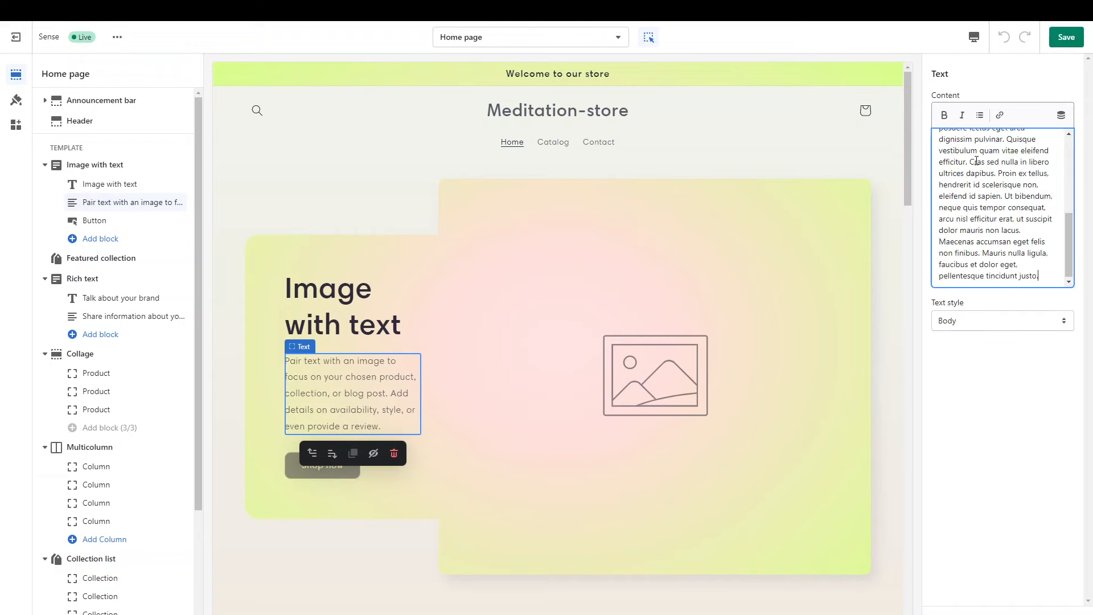
Trim the appended filler so the paragraph ends with "Nam id neque ac" and set its text style to Subtitle
{"action": "left_click", "coordinate": [948, 184]}
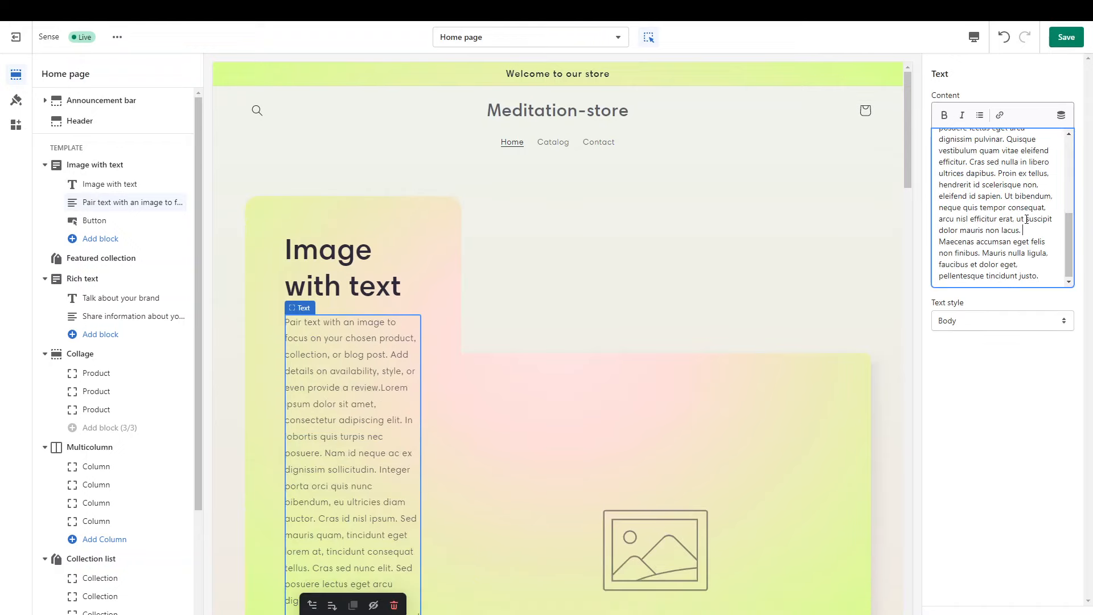
{"action": "left_click_drag", "start_coordinate": [969, 162], "coordinate": [1069, 303]}
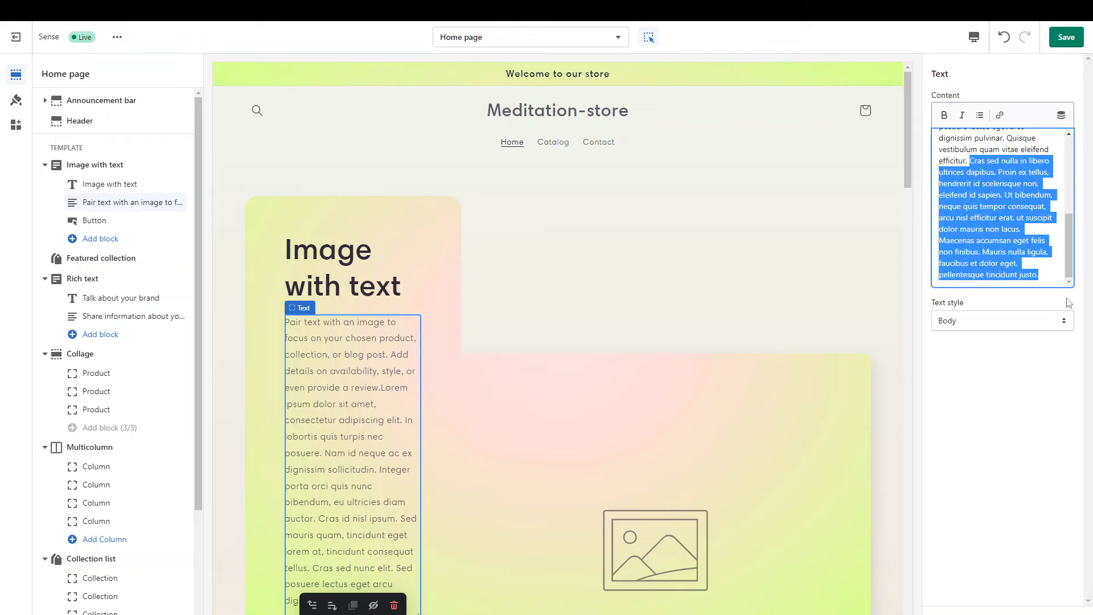
{"action": "key", "text": "BackSpace"}
{"action": "scroll", "coordinate": [999, 221], "scroll_direction": "up", "scroll_amount": 1}
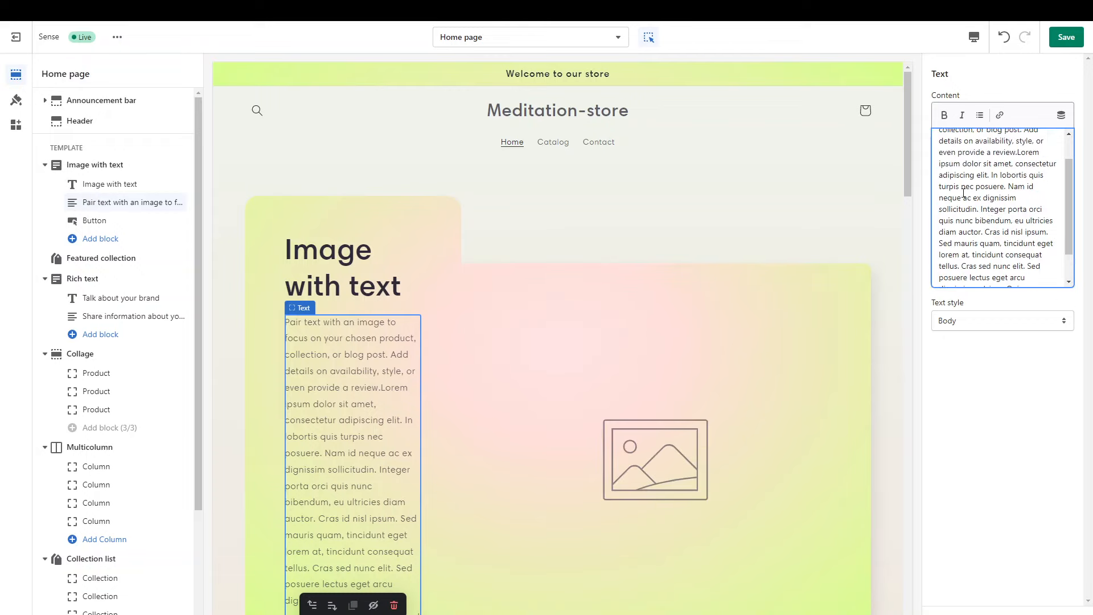
{"action": "left_click_drag", "start_coordinate": [972, 198], "coordinate": [1041, 373]}
{"action": "key", "text": "BackSpace"}
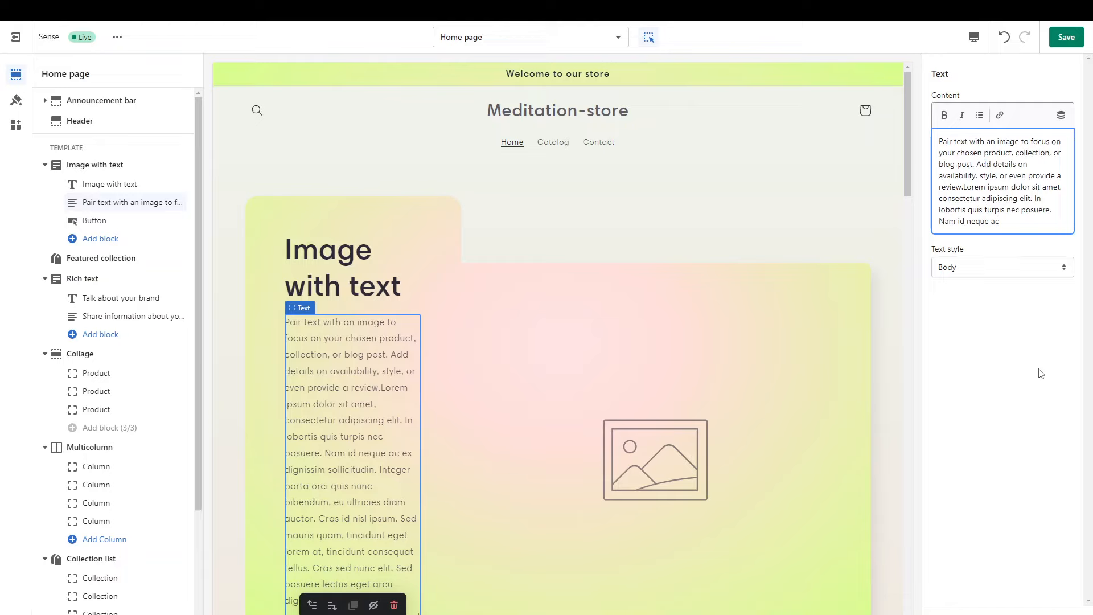
{"action": "left_click", "coordinate": [989, 272]}
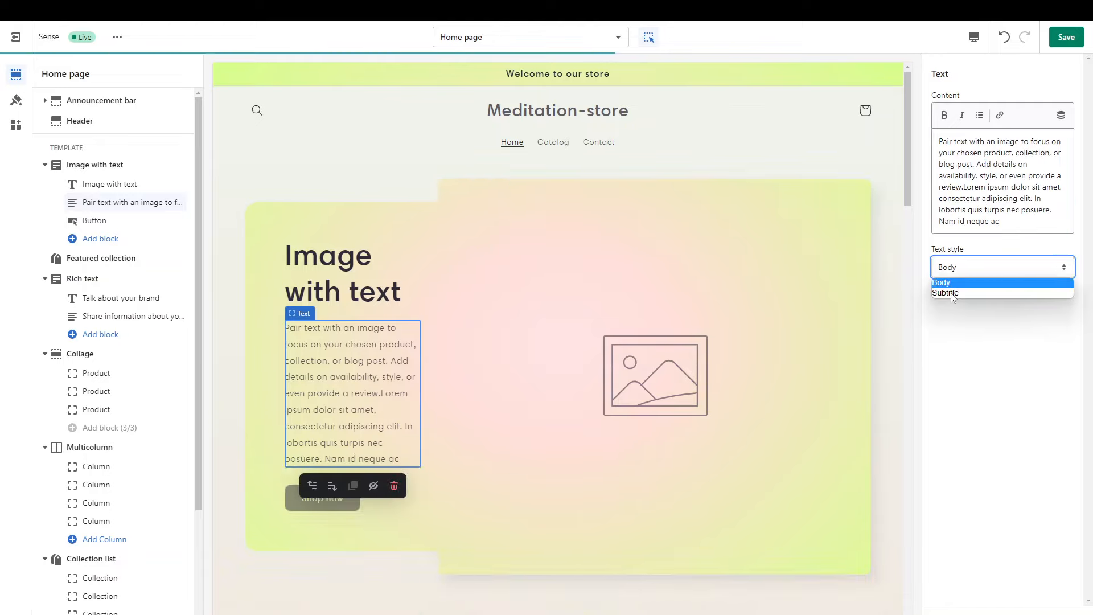
{"action": "left_click", "coordinate": [949, 293]}
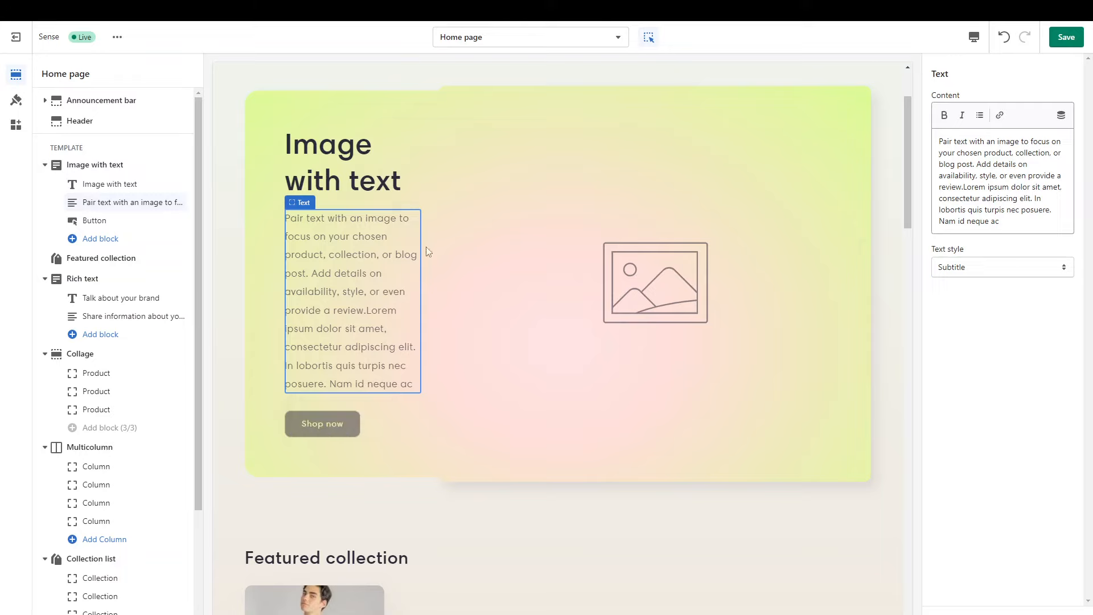
Link the Shop now button in the Image with text section to the Contact page
{"action": "left_click", "coordinate": [367, 195]}
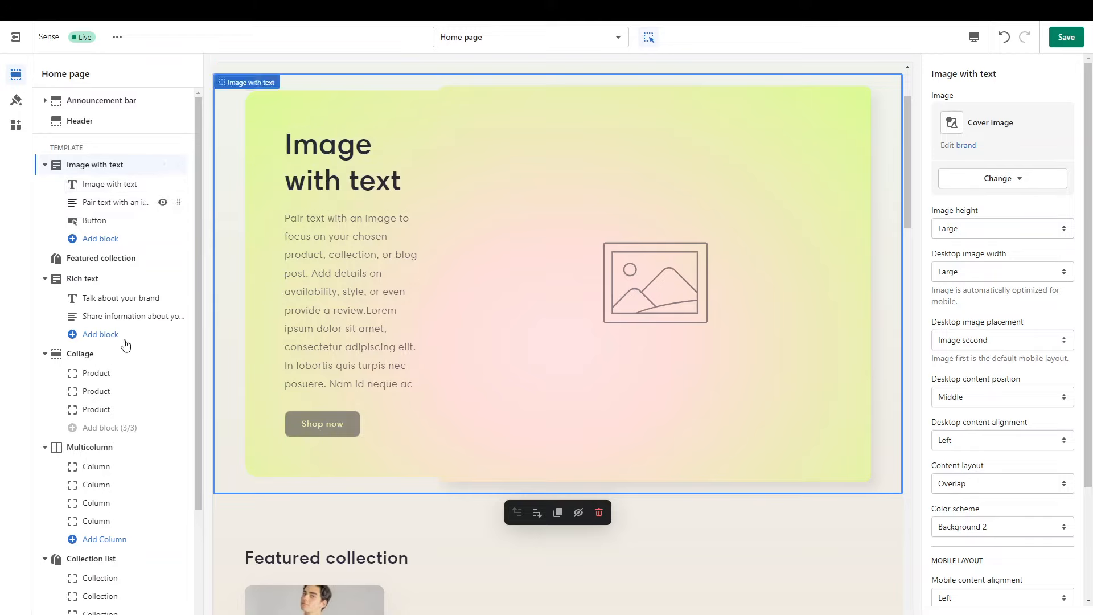
{"action": "scroll", "coordinate": [125, 345], "scroll_direction": "down", "scroll_amount": 3}
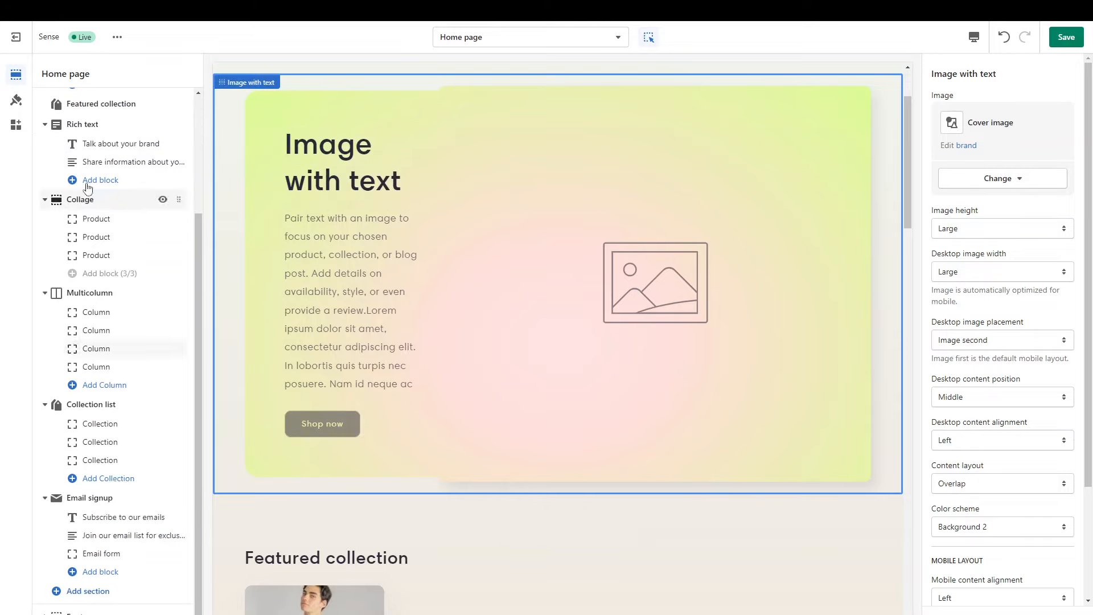
{"action": "scroll", "coordinate": [87, 189], "scroll_direction": "up", "scroll_amount": 3}
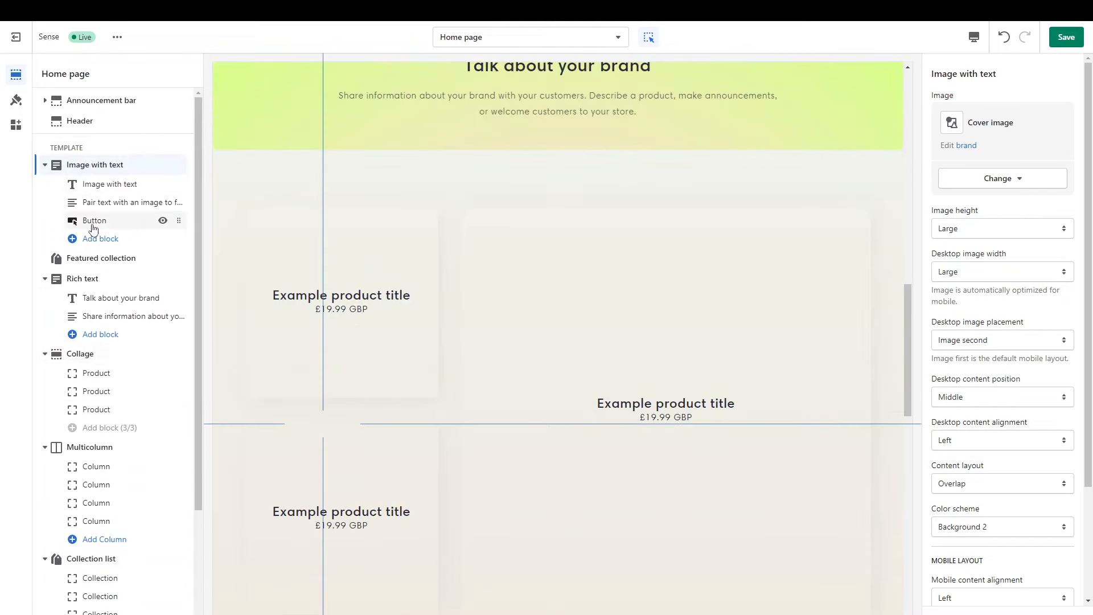
{"action": "left_click", "coordinate": [93, 225]}
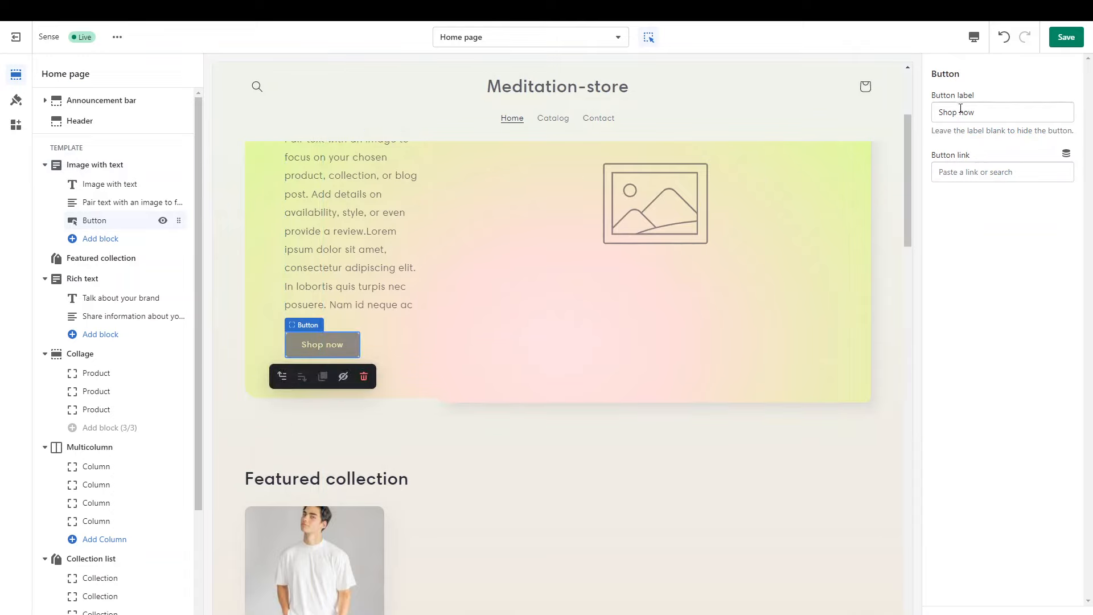
{"action": "left_click", "coordinate": [961, 109]}
{"action": "left_click", "coordinate": [978, 173]}
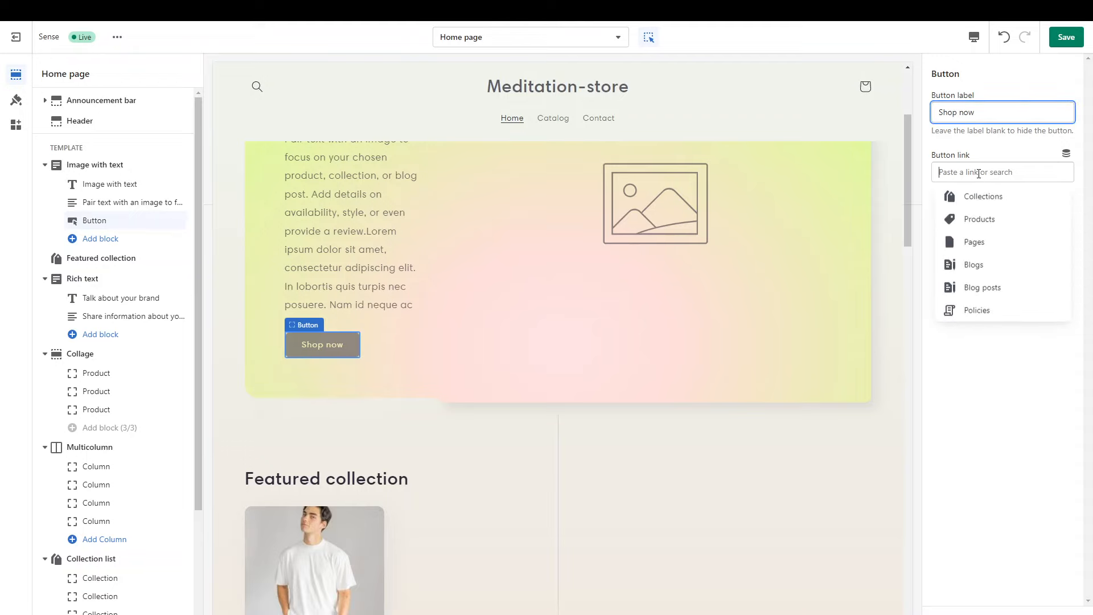
{"action": "left_click", "coordinate": [973, 242]}
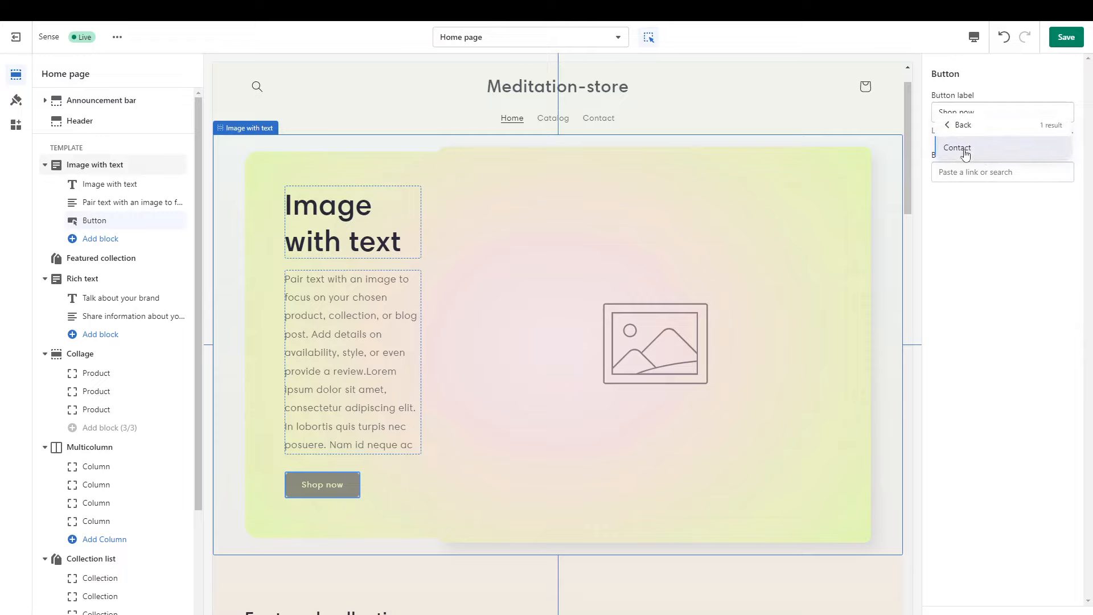
{"action": "left_click", "coordinate": [958, 148]}
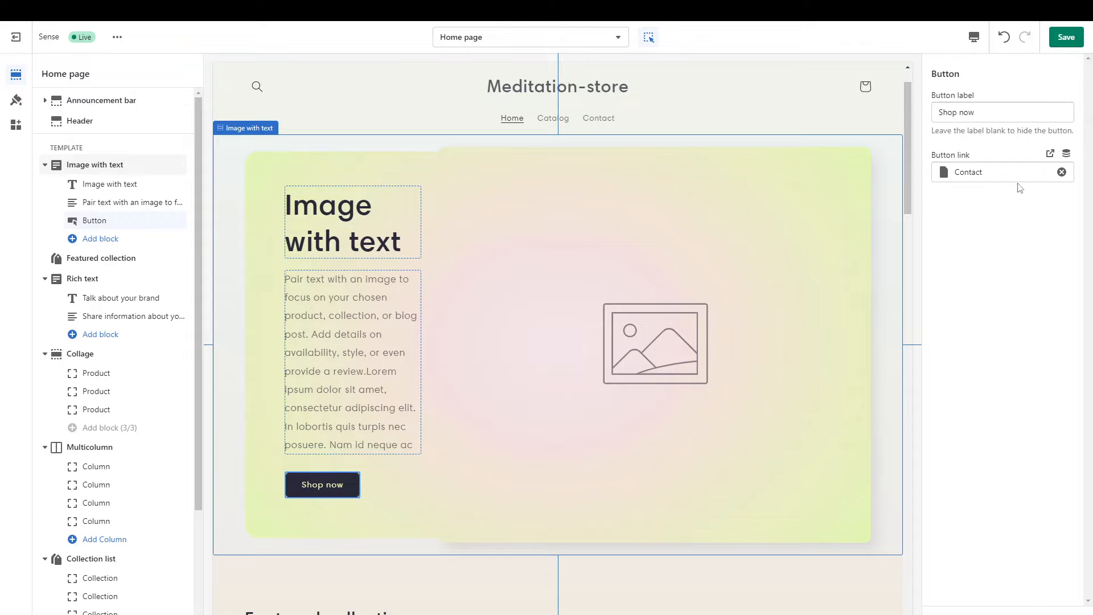
Relink the button in the Image with text section to the Apparell collection and relabel it "View our Apparell"
{"action": "left_click", "coordinate": [1063, 172]}
{"action": "left_click", "coordinate": [990, 195]}
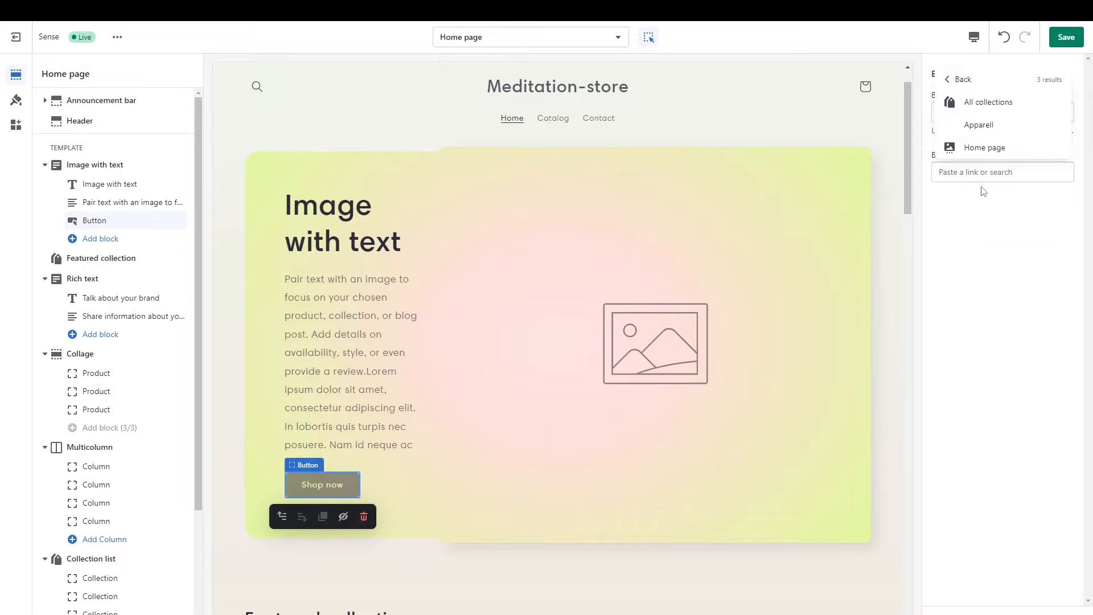
{"action": "left_click", "coordinate": [985, 125]}
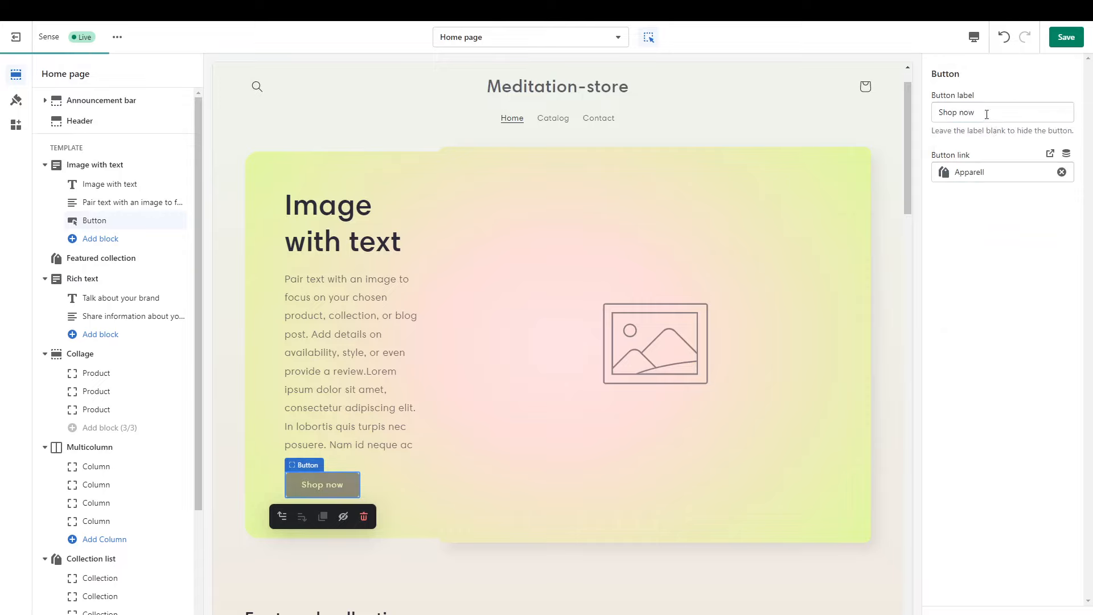
{"action": "left_click_drag", "start_coordinate": [986, 113], "coordinate": [881, 110]}
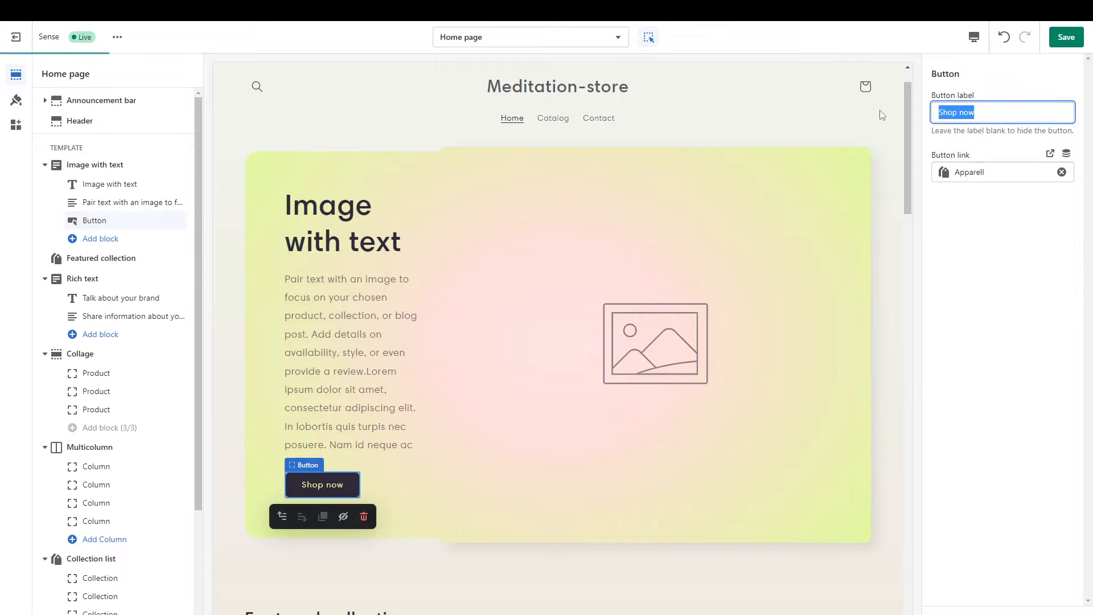
{"action": "type", "text": "Vi"}
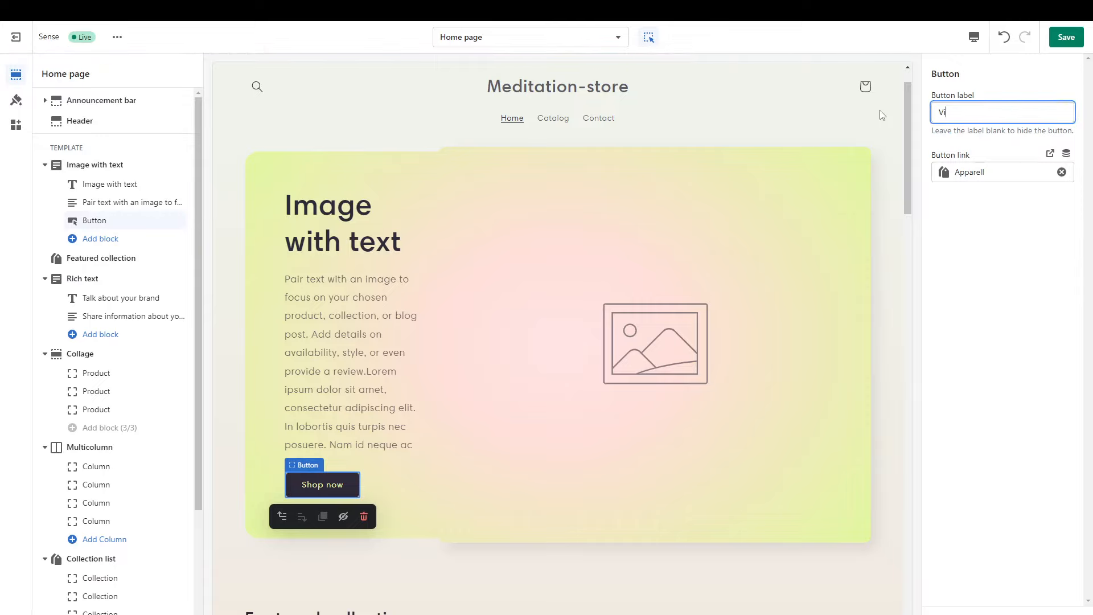
{"action": "type", "text": "ew our Apparell"}
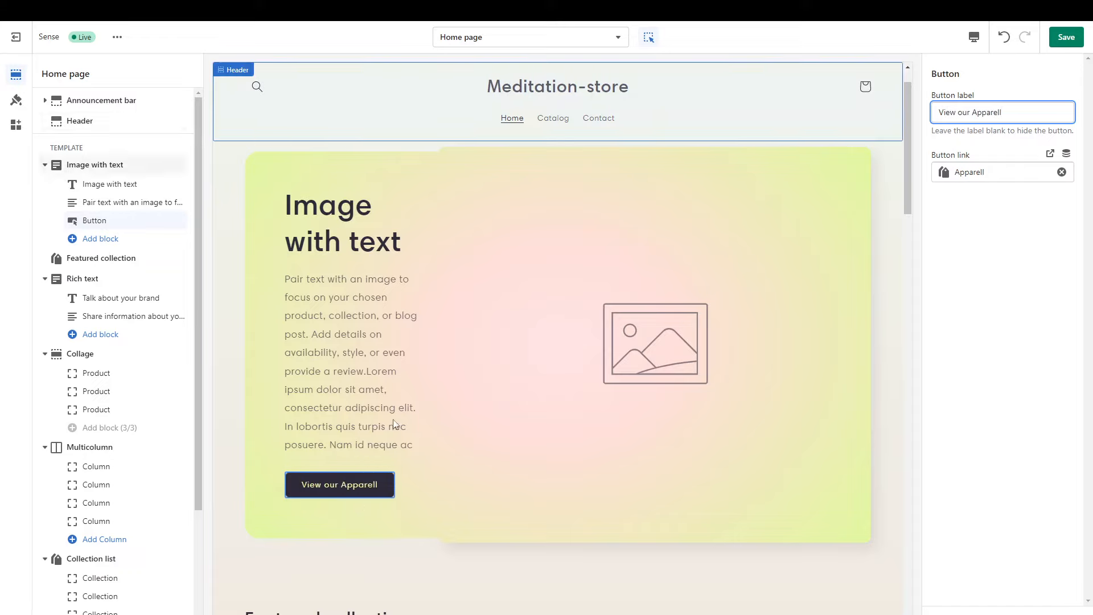
Look over the home page's sections and the theme section types available for insertion below the Rich text section
{"action": "scroll", "coordinate": [503, 437], "scroll_direction": "down", "scroll_amount": 9}
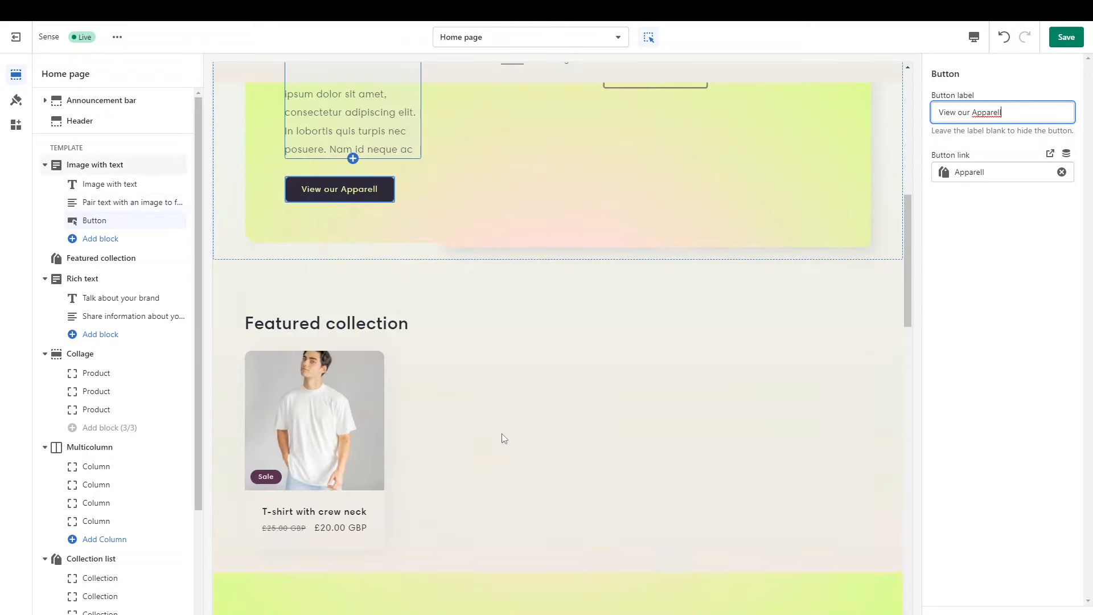
{"action": "scroll", "coordinate": [502, 432], "scroll_direction": "down", "scroll_amount": 12}
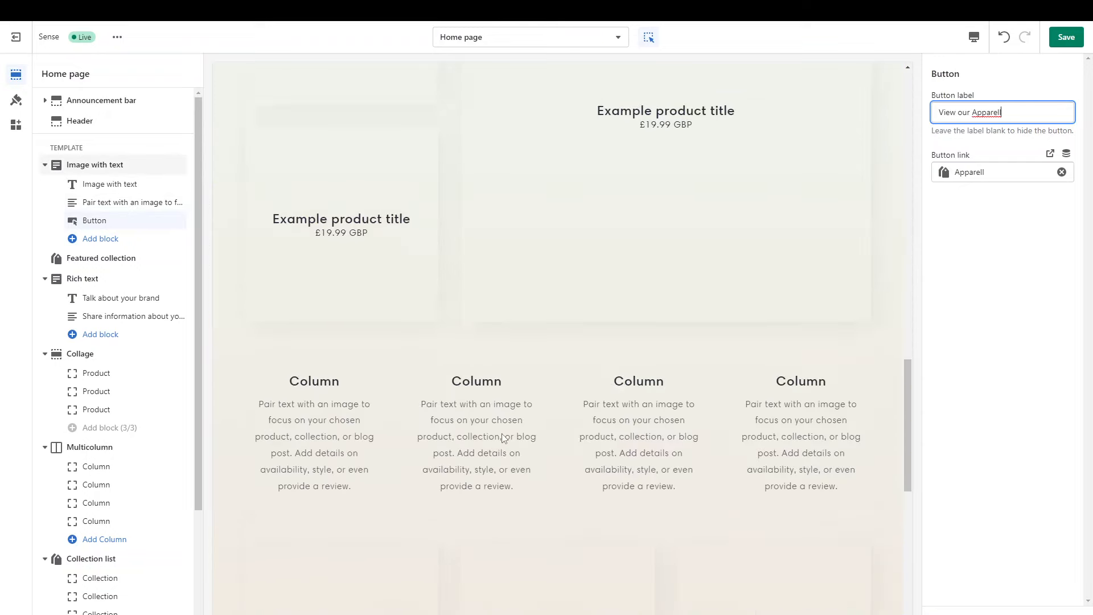
{"action": "left_click", "coordinate": [492, 355]}
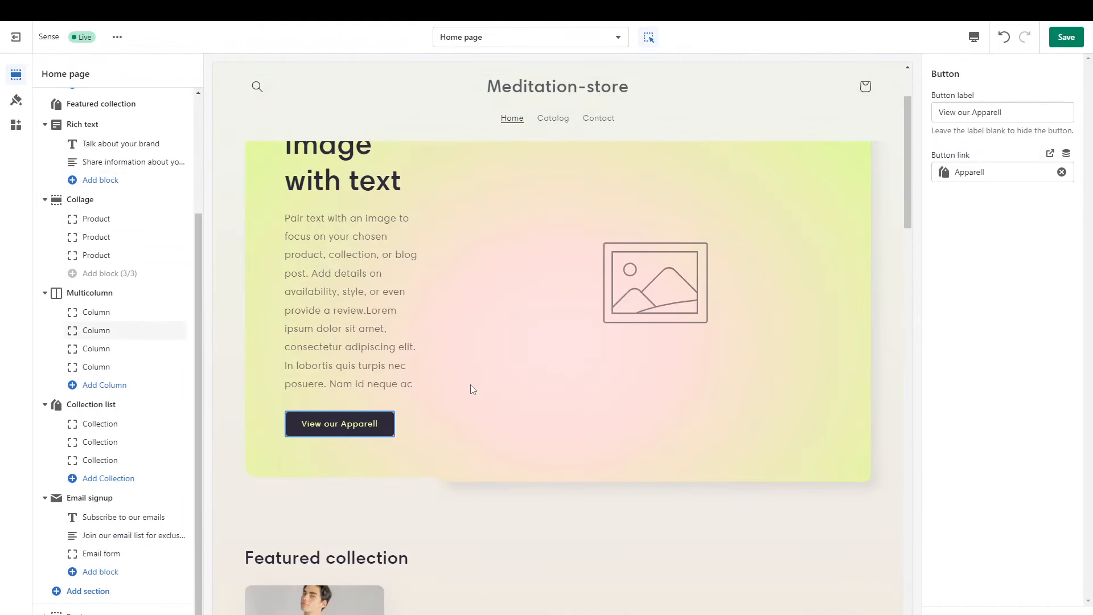
{"action": "scroll", "coordinate": [471, 384], "scroll_direction": "down", "scroll_amount": 8}
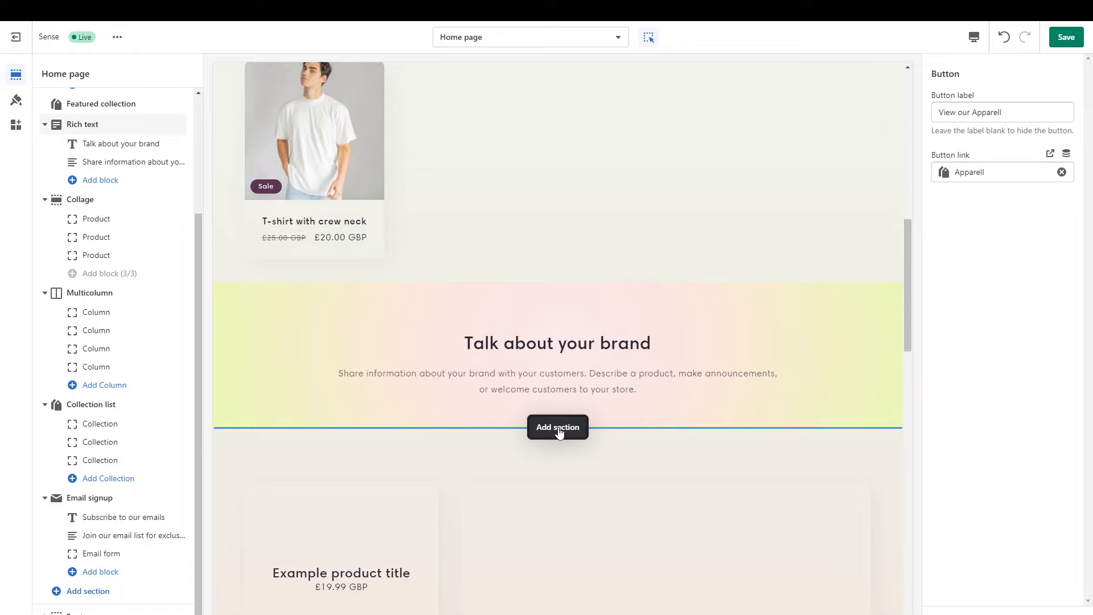
{"action": "left_click", "coordinate": [559, 432]}
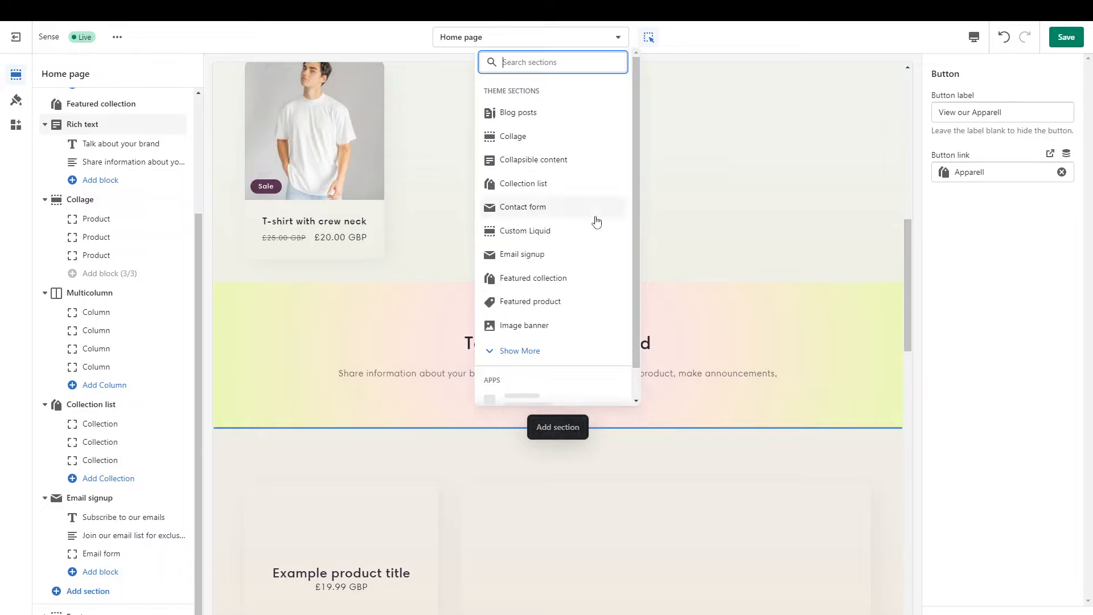
{"action": "scroll", "coordinate": [549, 198], "scroll_direction": "down", "scroll_amount": 1}
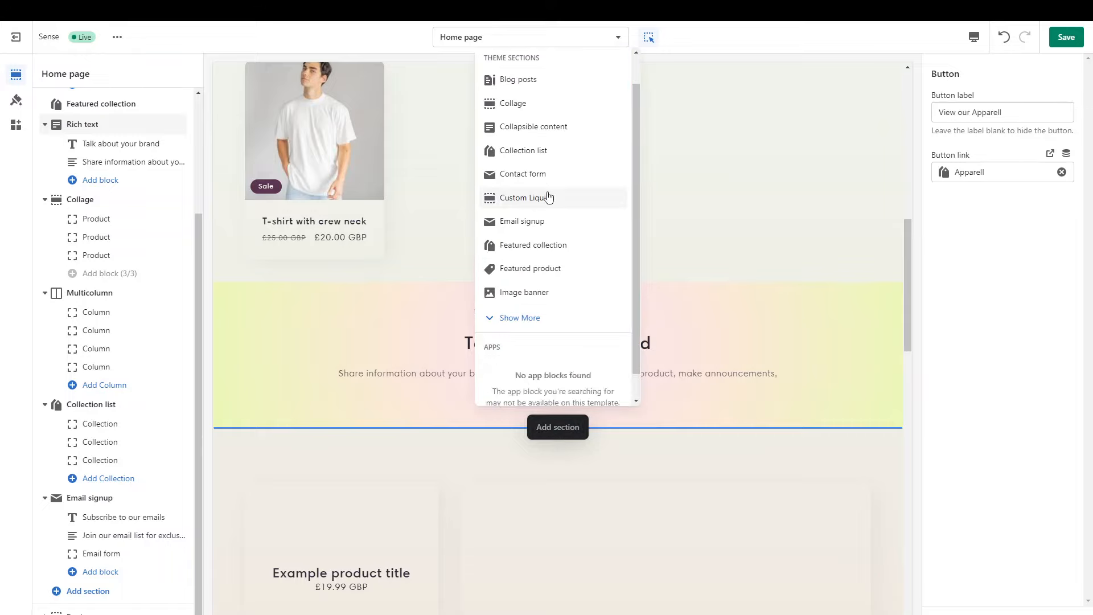
{"action": "scroll", "coordinate": [547, 197], "scroll_direction": "up", "scroll_amount": 1}
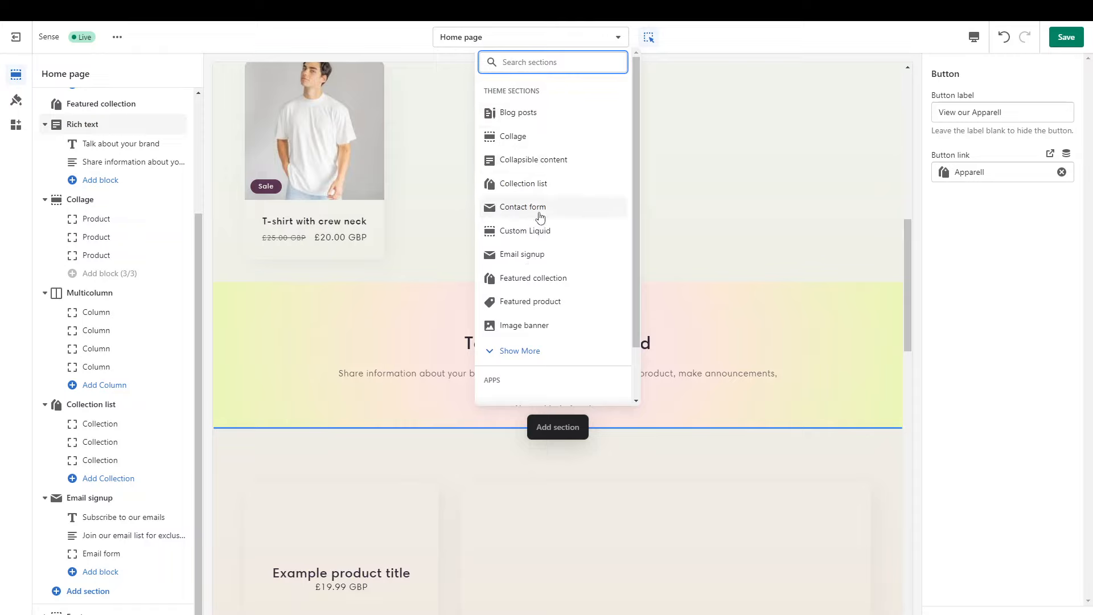
{"action": "left_click", "coordinate": [719, 250]}
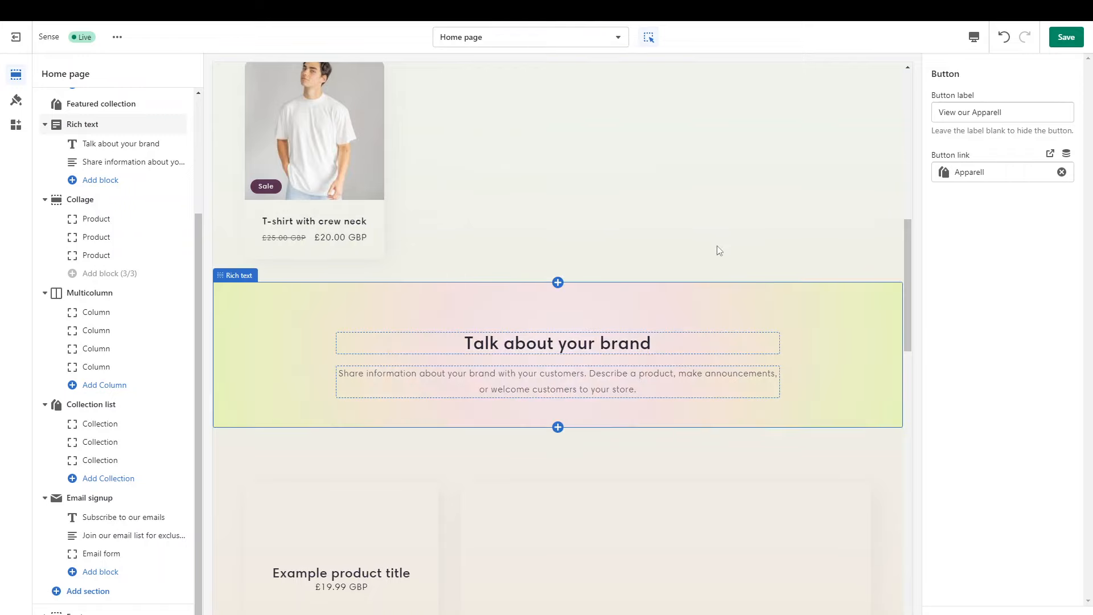
{"action": "left_click", "coordinate": [715, 248]}
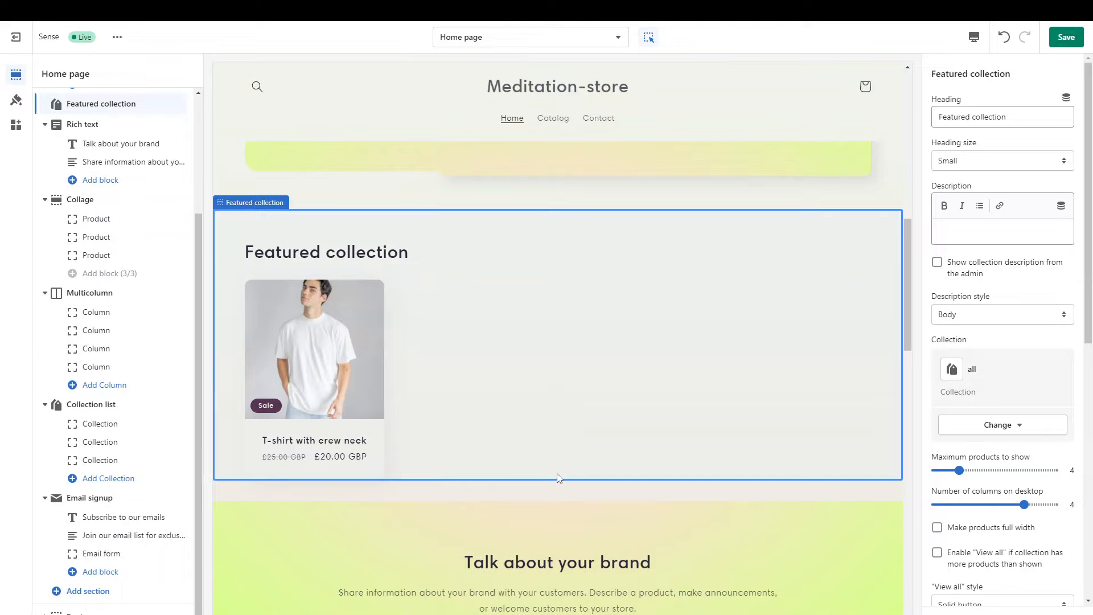
Add a Buttons block below the brand description text in the Rich text section
{"action": "scroll", "coordinate": [557, 478], "scroll_direction": "down", "scroll_amount": 4}
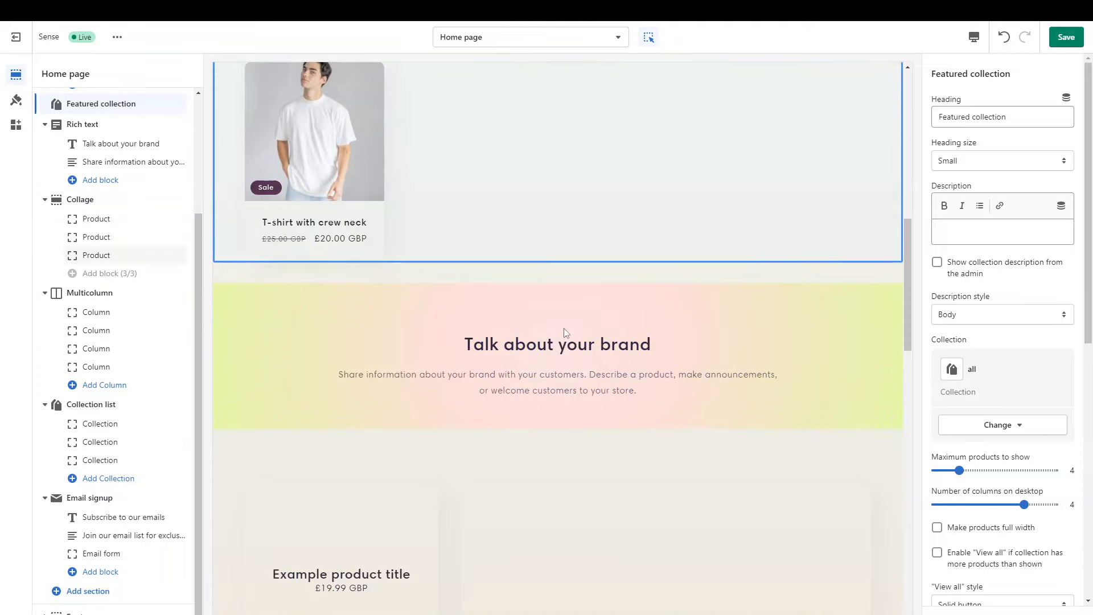
{"action": "left_click", "coordinate": [549, 395]}
{"action": "left_click", "coordinate": [537, 387]}
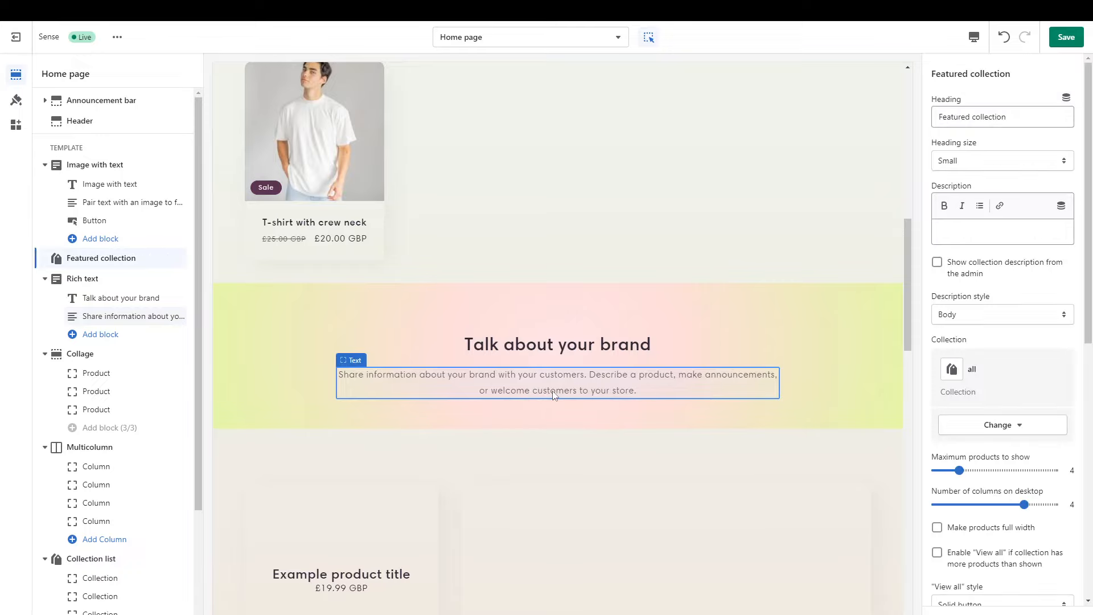
{"action": "scroll", "coordinate": [553, 390], "scroll_direction": "up", "scroll_amount": 4}
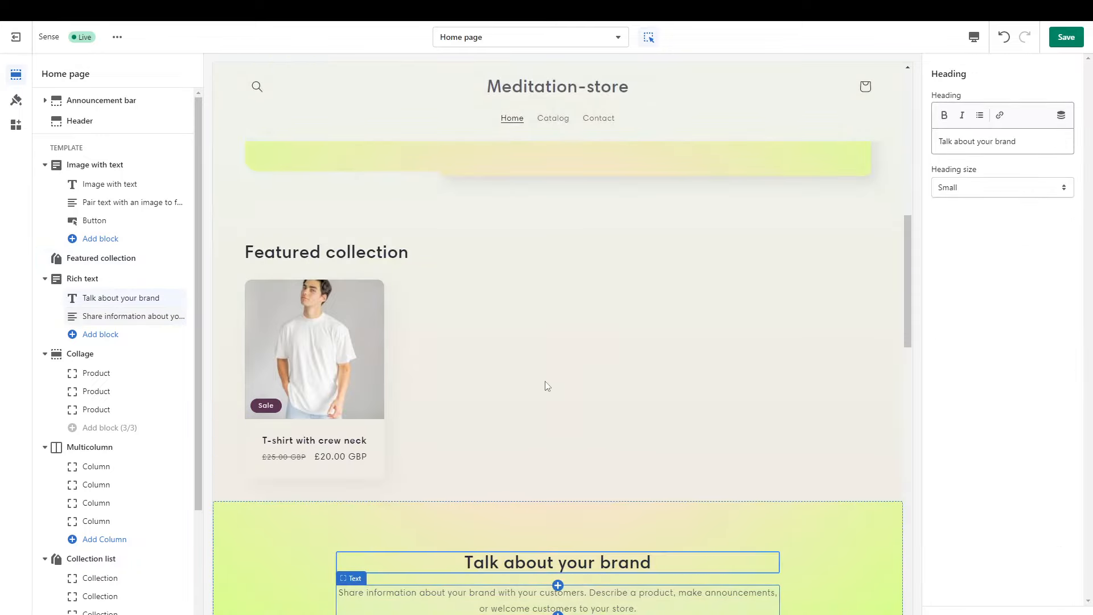
{"action": "scroll", "coordinate": [545, 386], "scroll_direction": "down", "scroll_amount": 5}
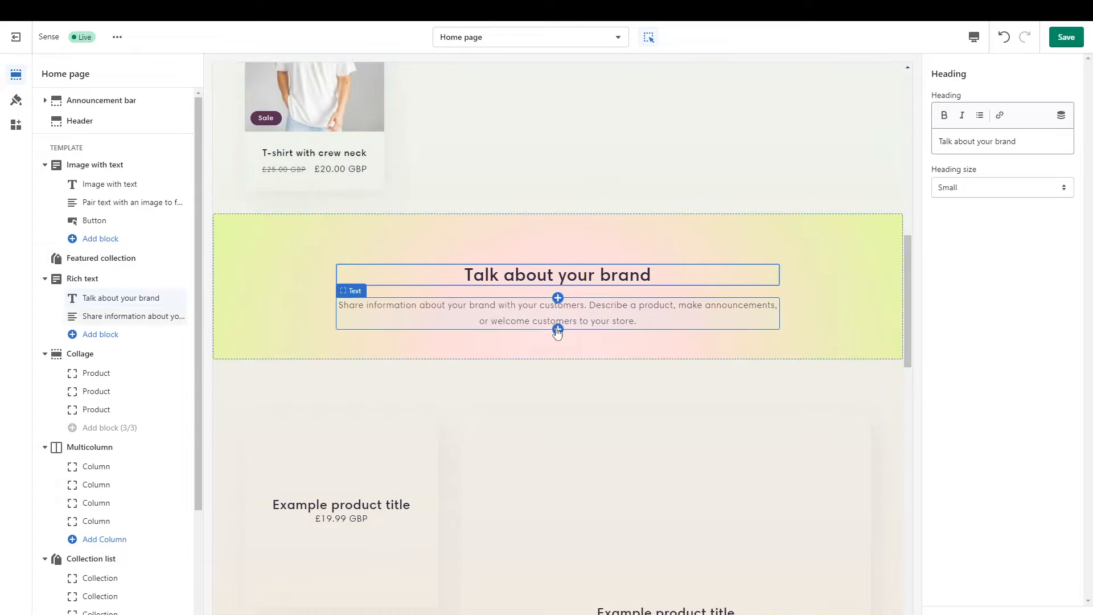
{"action": "left_click", "coordinate": [558, 331]}
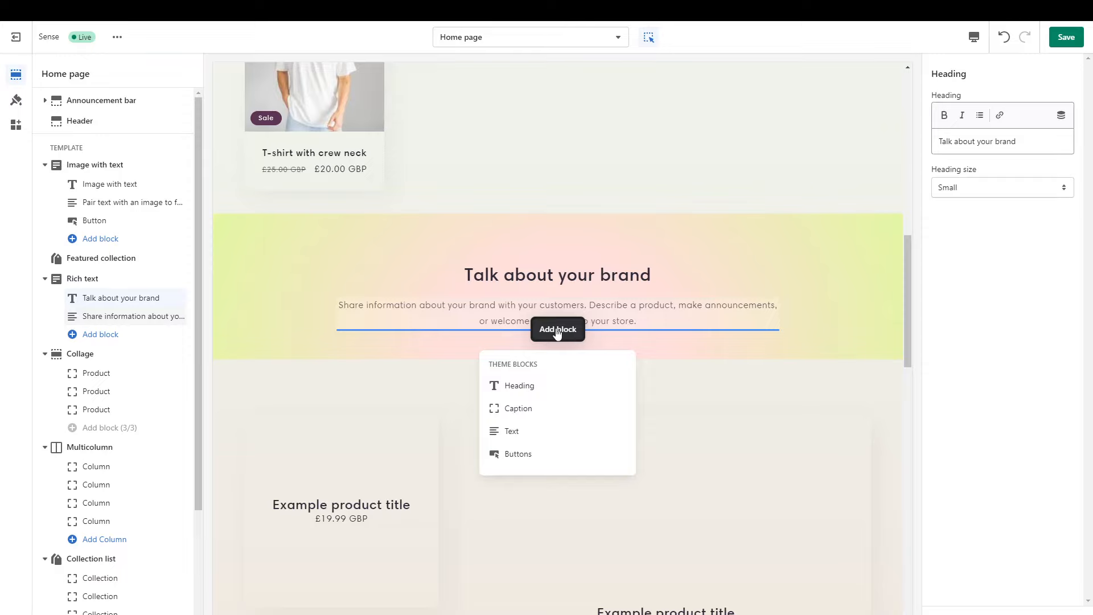
{"action": "left_click", "coordinate": [518, 455]}
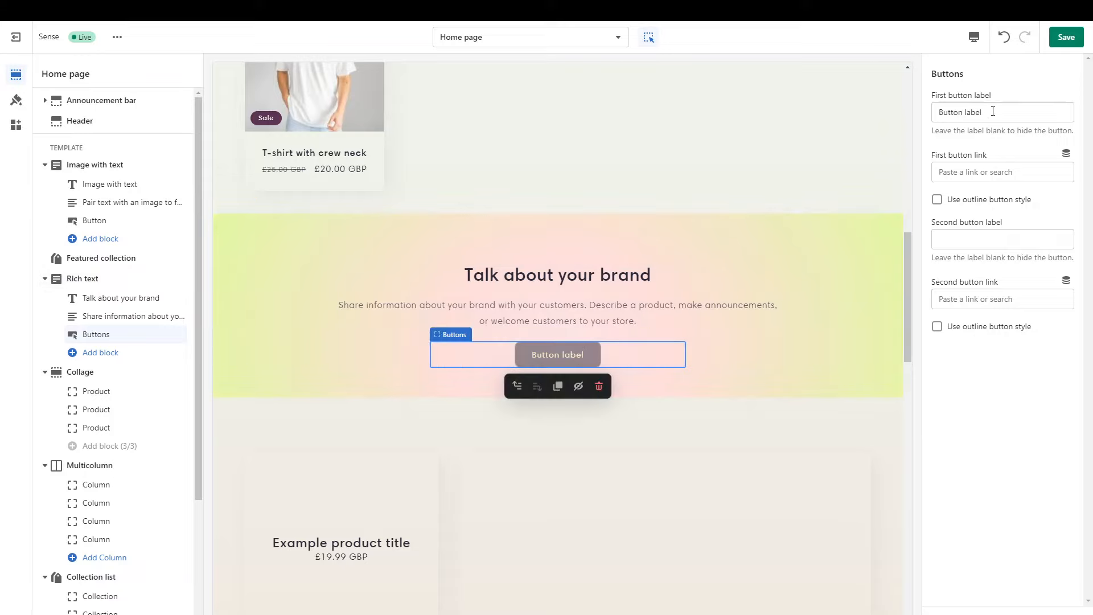
Set the first button label of the Rich text section's Buttons block to "About Us"
{"action": "left_click_drag", "start_coordinate": [993, 111], "coordinate": [909, 117]}
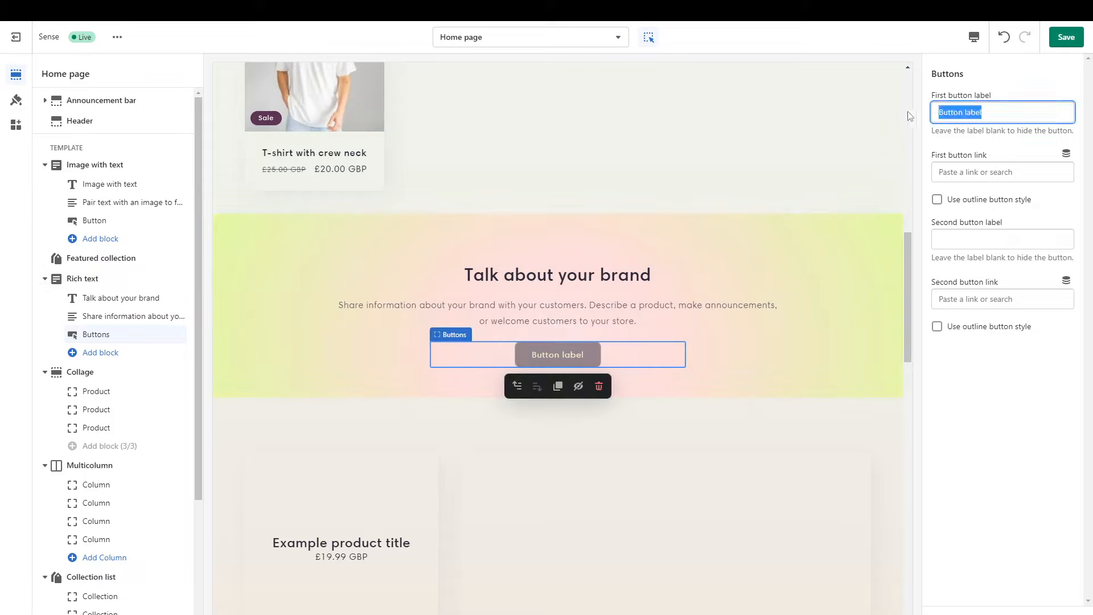
{"action": "type", "text": "Abot"}
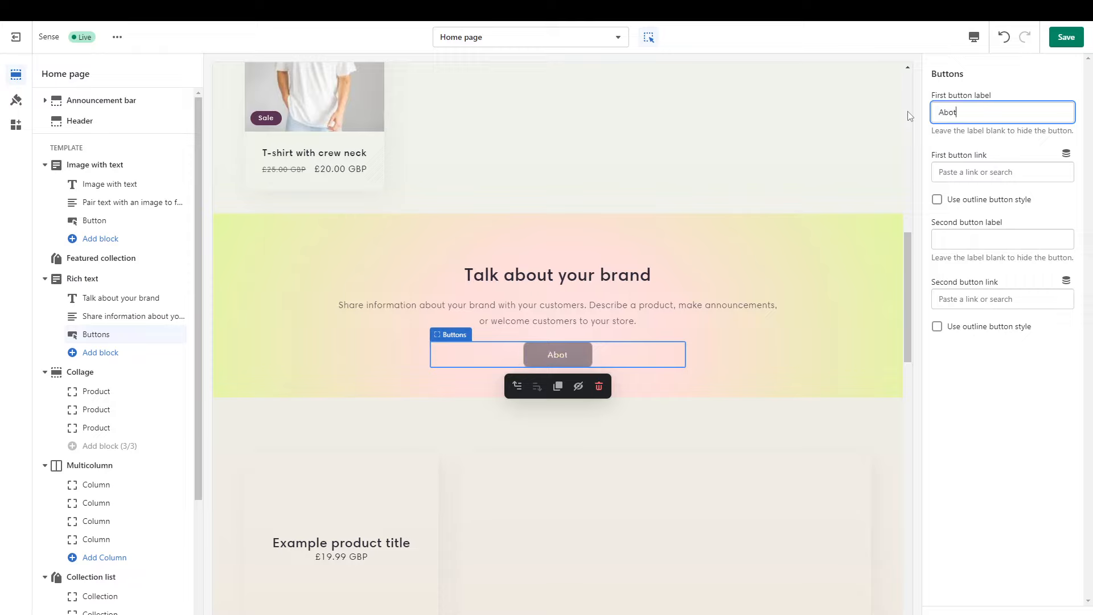
{"action": "type", "text": "ut"}
{"action": "double_click", "coordinate": [945, 112]}
{"action": "type", "text": "About Us"}
Link the About Us button in the Rich text section to the Contact page
{"action": "left_click", "coordinate": [973, 174]}
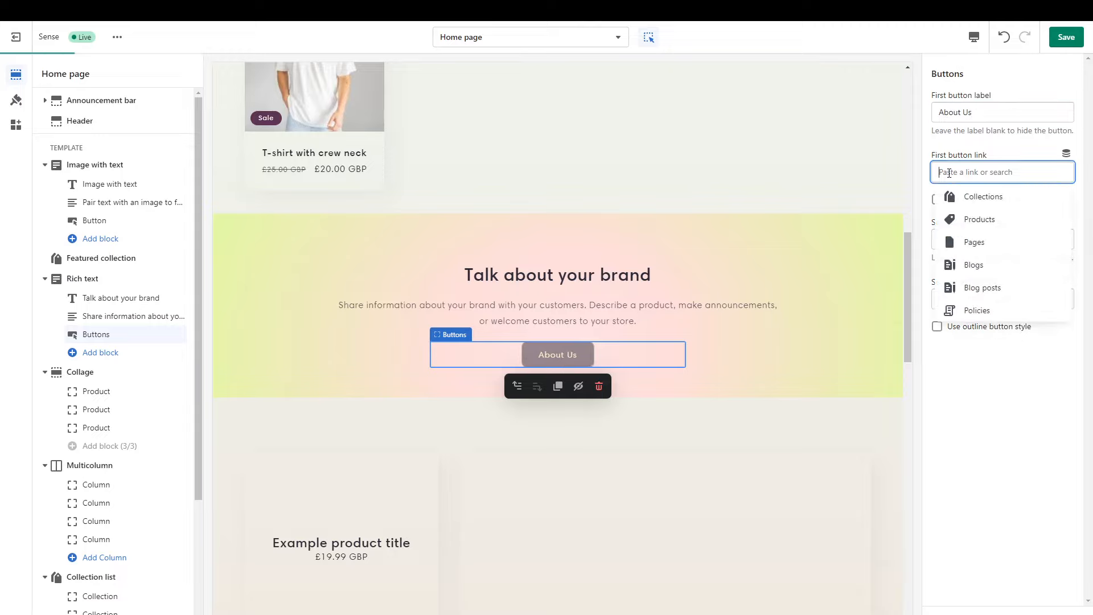
{"action": "left_click", "coordinate": [990, 240]}
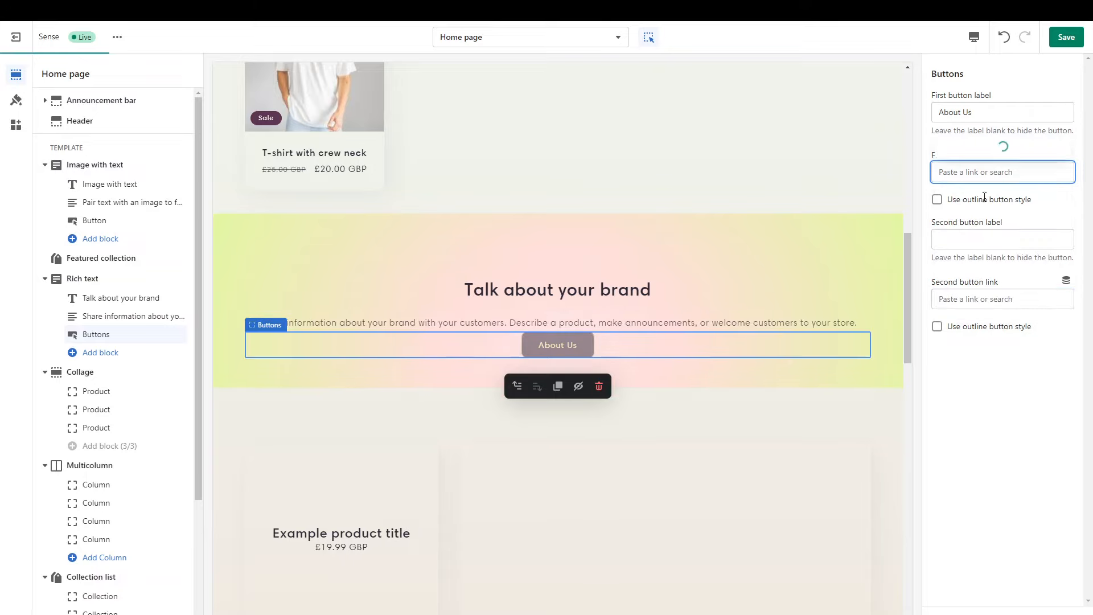
{"action": "left_click", "coordinate": [989, 153]}
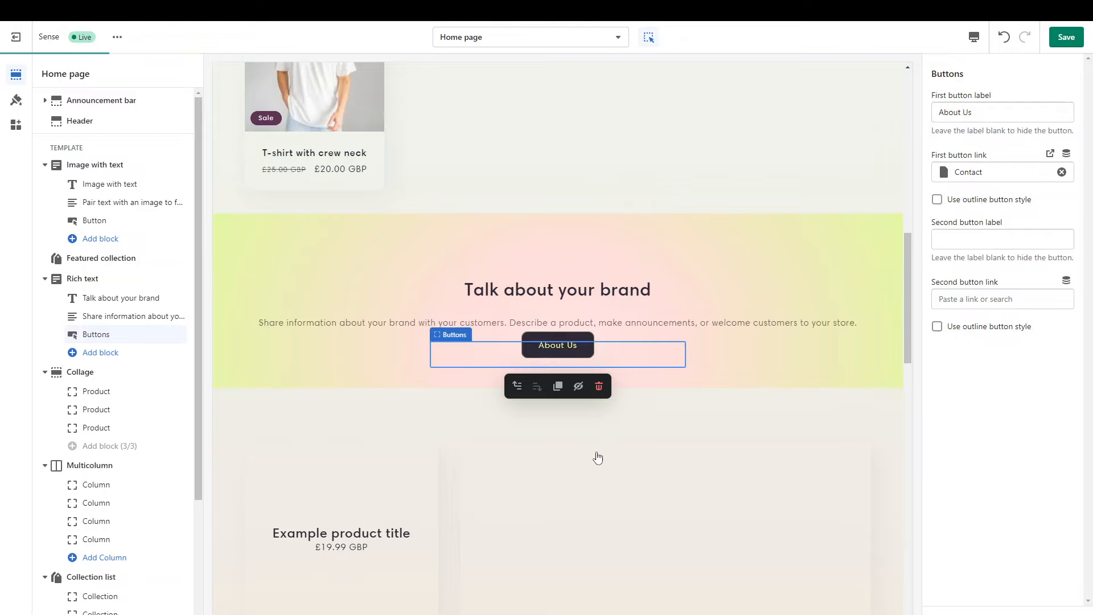
{"action": "scroll", "coordinate": [749, 275], "scroll_direction": "down", "scroll_amount": 8}
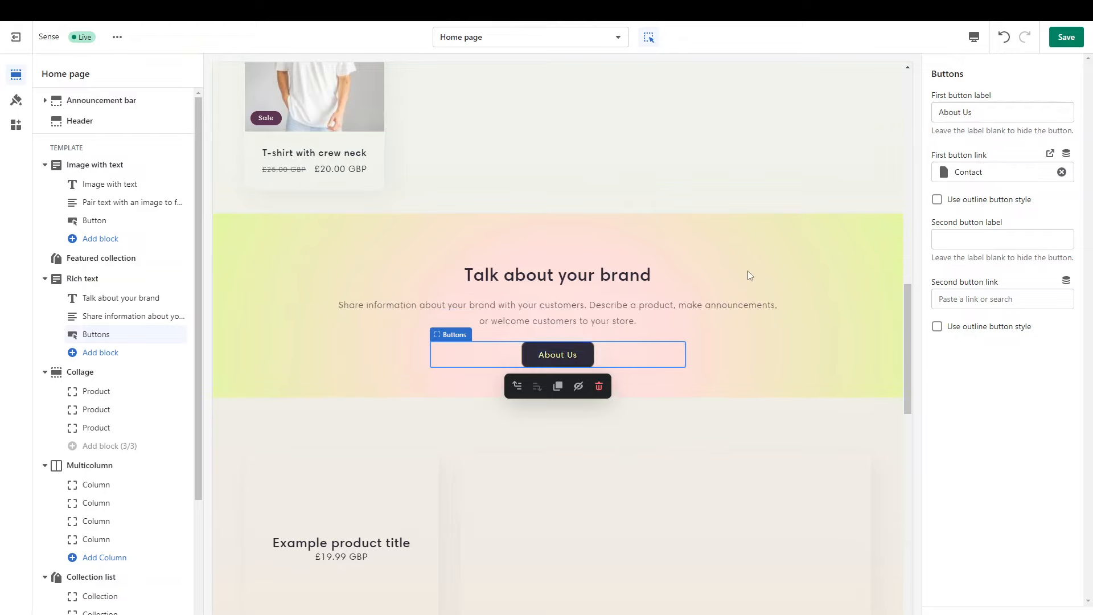
Open the Main menu for editing from the header settings of the Catalog page and start a new menu item
{"action": "scroll", "coordinate": [747, 276], "scroll_direction": "up", "scroll_amount": 8}
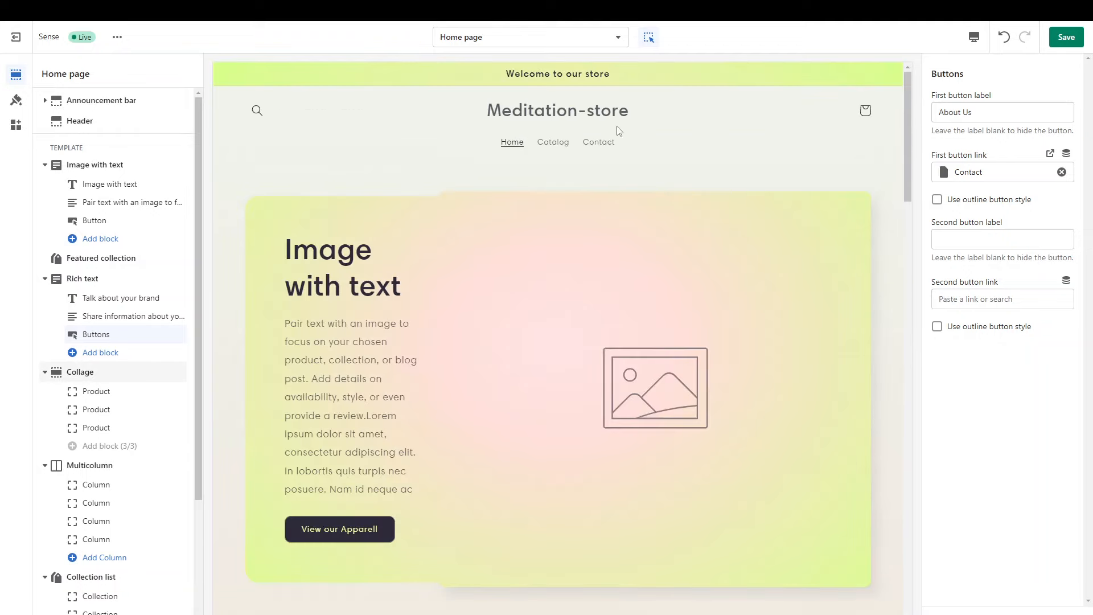
{"action": "left_click", "coordinate": [563, 147]}
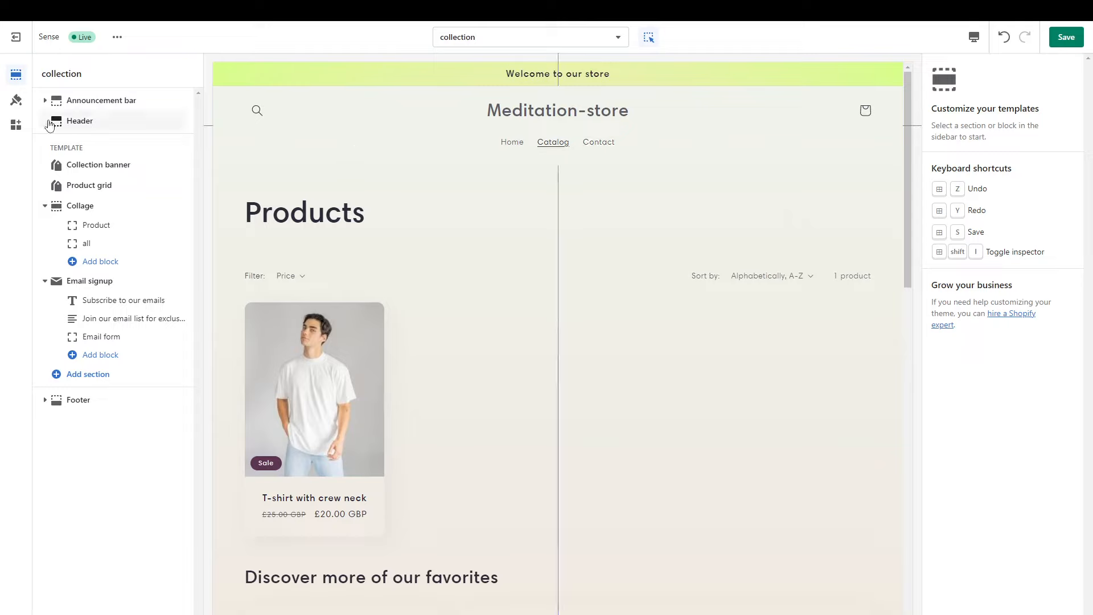
{"action": "left_click", "coordinate": [50, 125]}
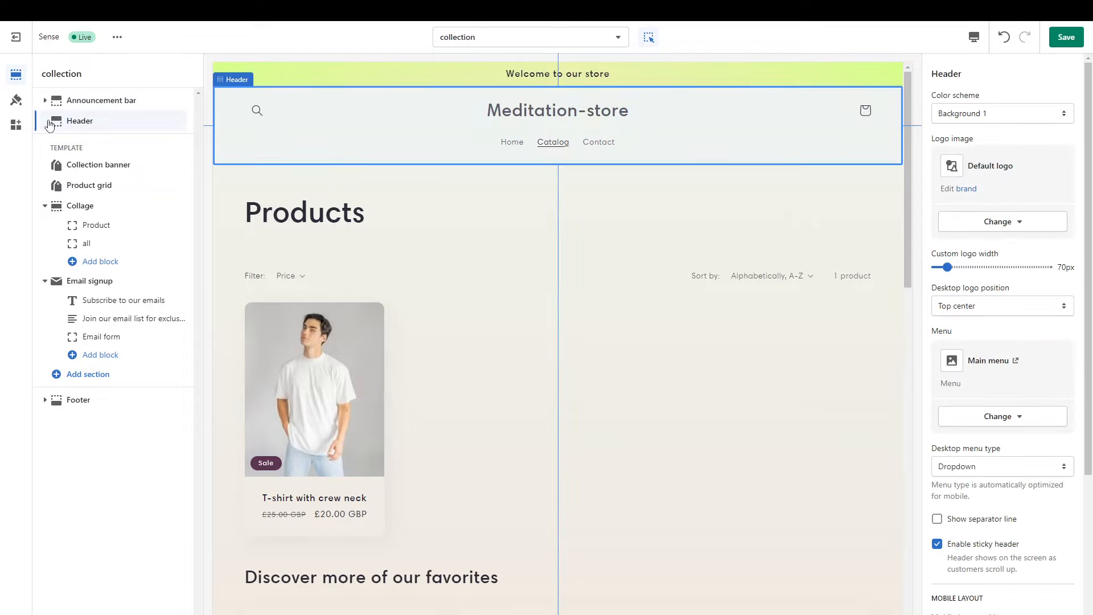
{"action": "scroll", "coordinate": [1035, 322], "scroll_direction": "down", "scroll_amount": 3}
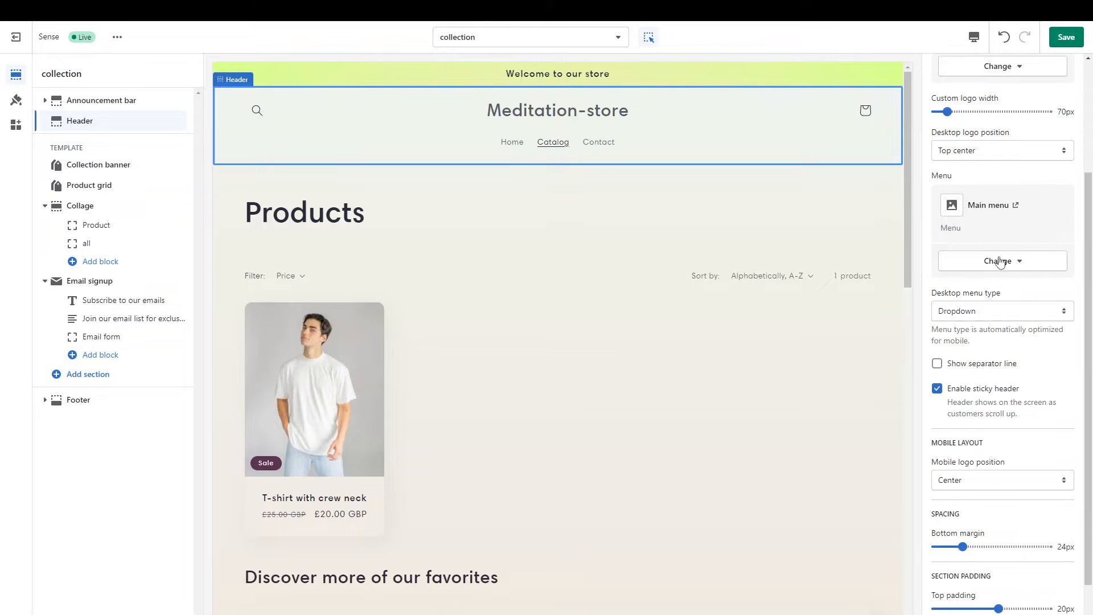
{"action": "left_click", "coordinate": [1001, 263]}
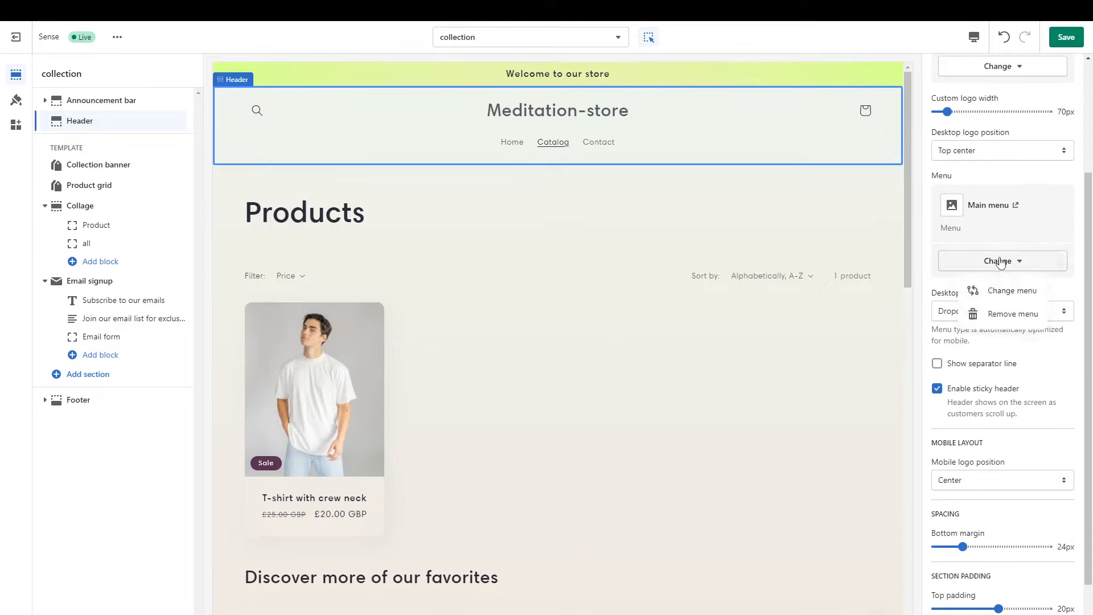
{"action": "left_click", "coordinate": [1001, 262]}
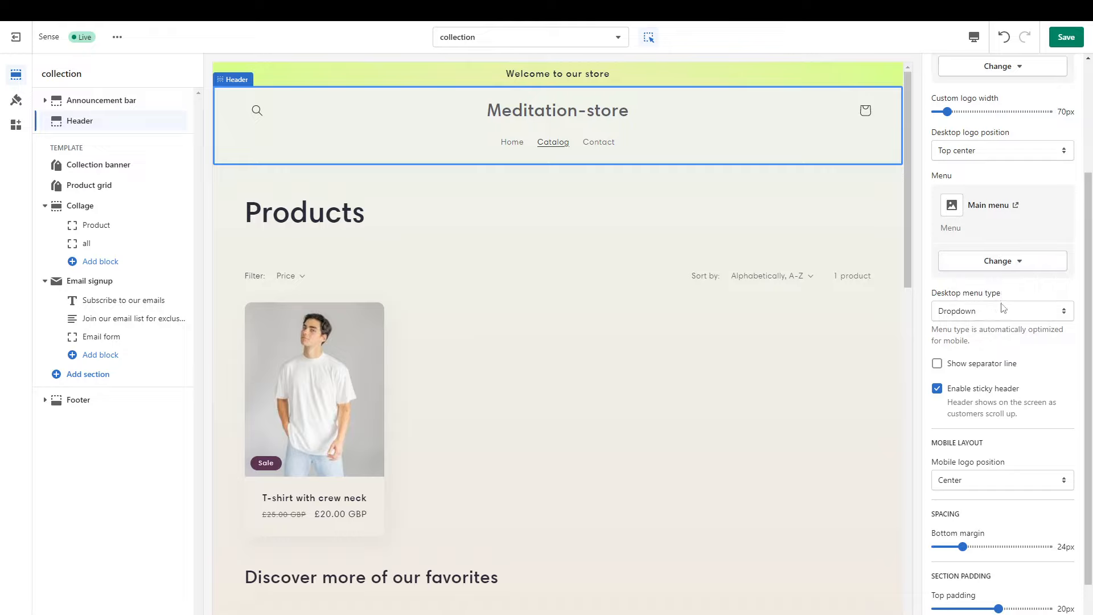
{"action": "left_click", "coordinate": [1005, 208]}
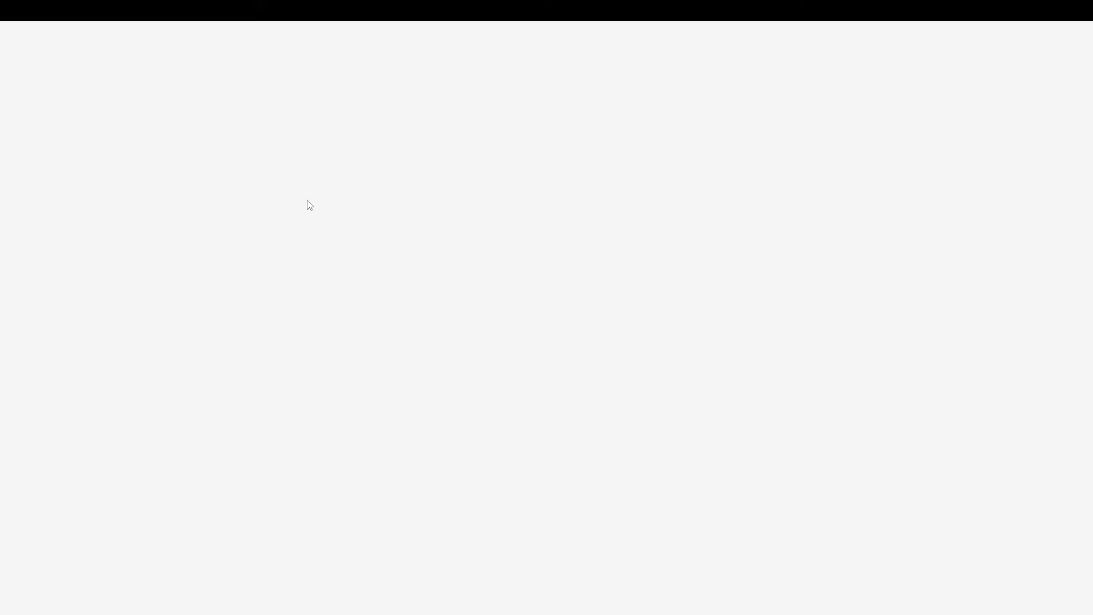
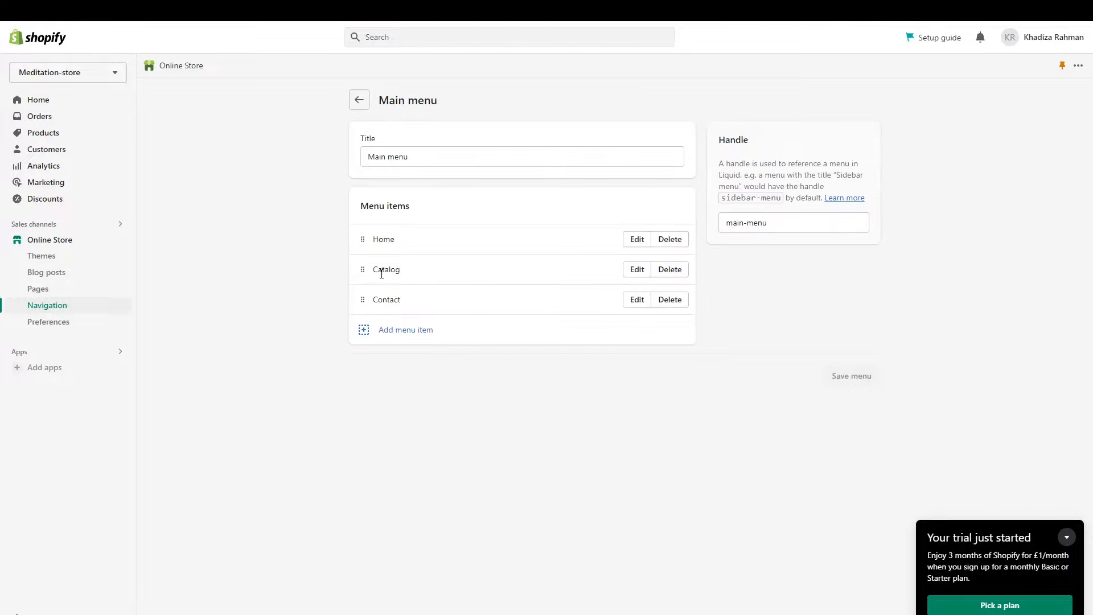
{"action": "left_click", "coordinate": [367, 334]}
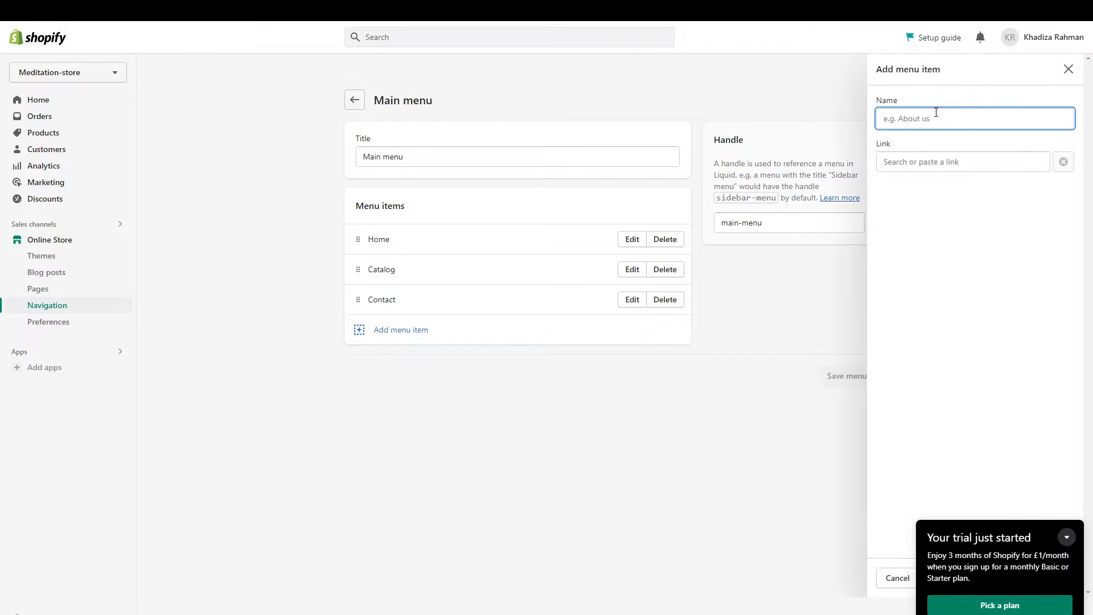
{"action": "type", "text": "About Us"}
{"action": "left_click", "coordinate": [977, 162]}
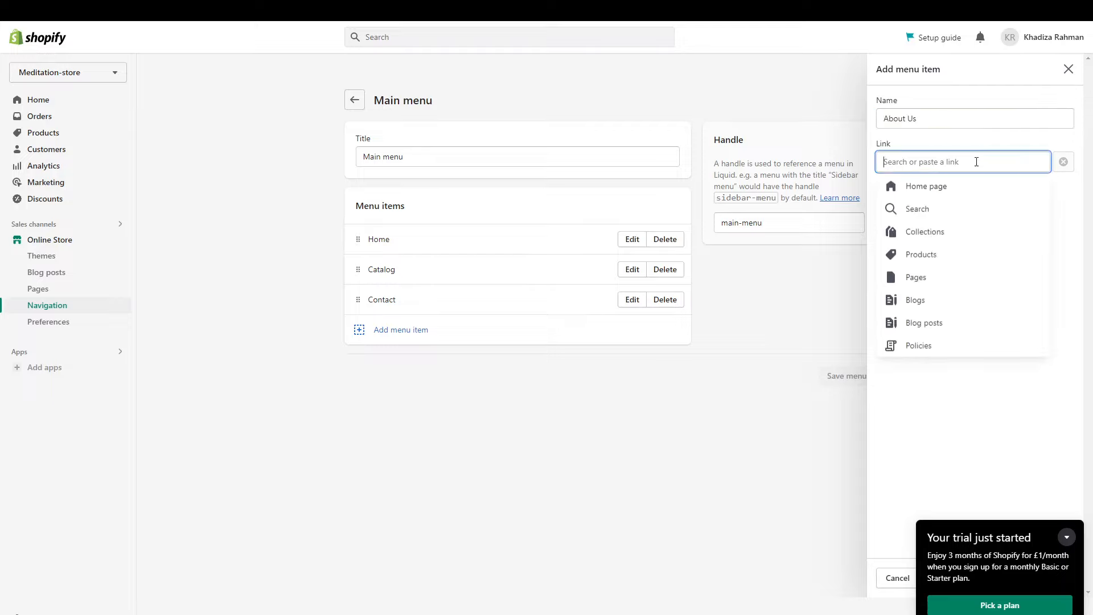
{"action": "left_click", "coordinate": [922, 281]}
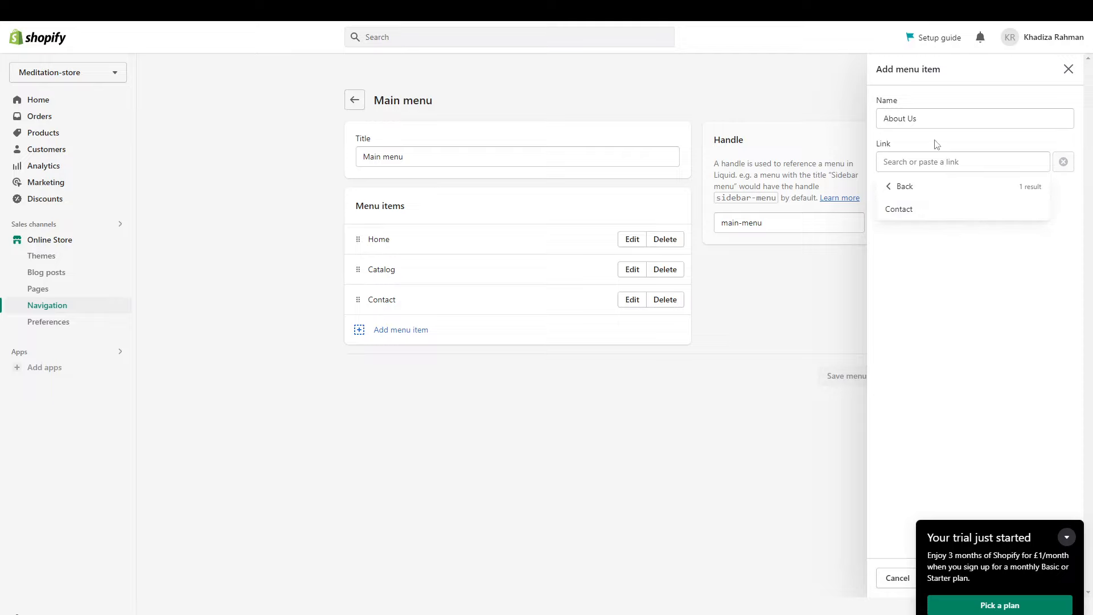
Name the new menu item Apparell, link it to the Apparell collection, and add it to the saved main menu
{"action": "triple_click", "coordinate": [915, 120]}
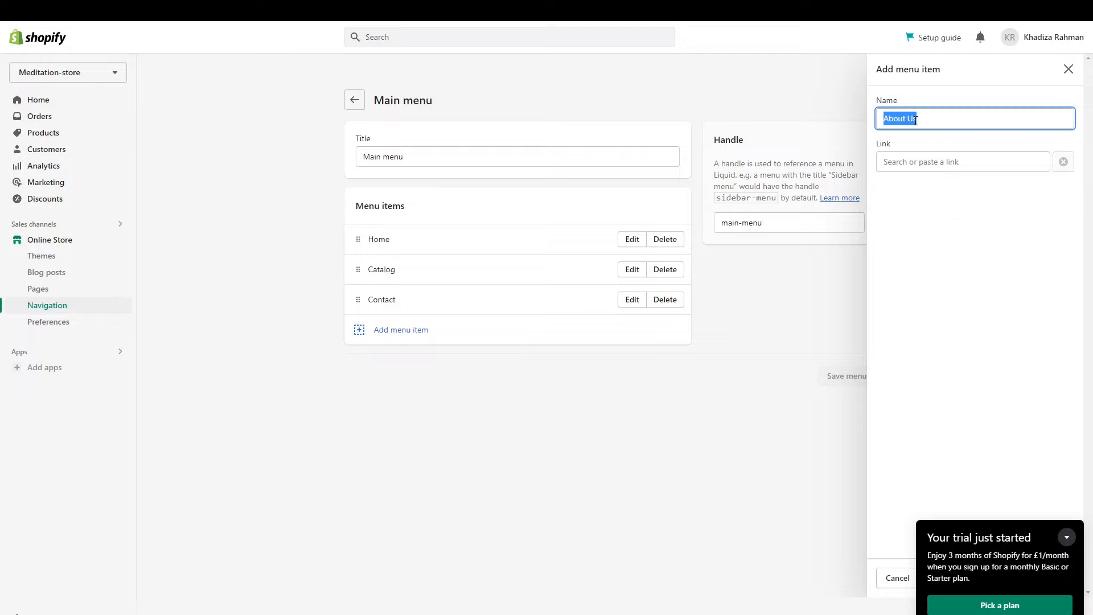
{"action": "key", "text": "BackSpace"}
{"action": "type", "text": "Apparell"}
{"action": "left_click", "coordinate": [932, 161]}
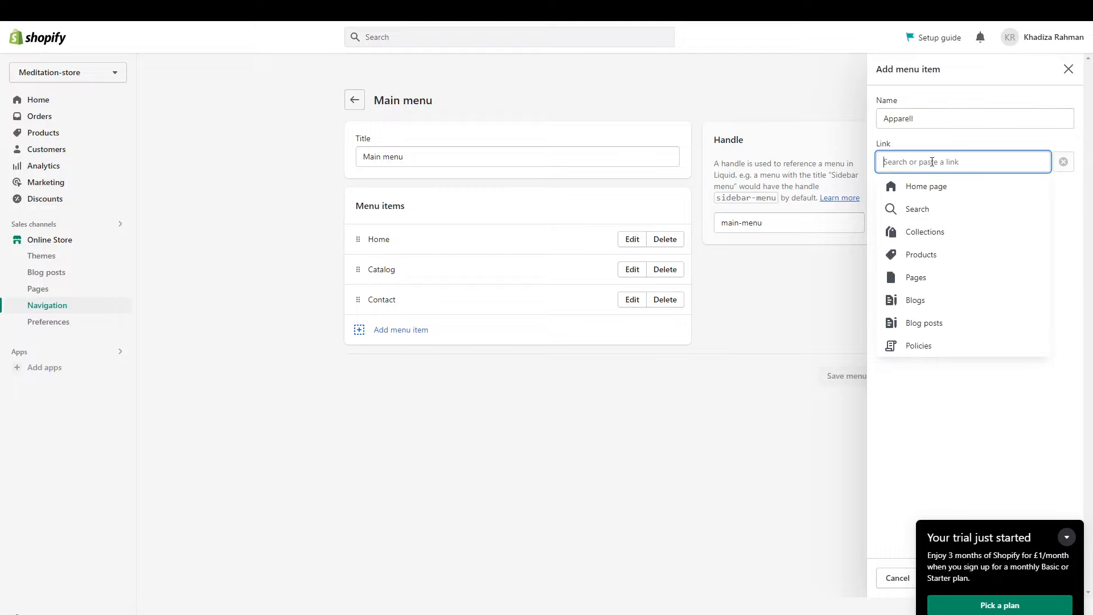
{"action": "left_click", "coordinate": [923, 234]}
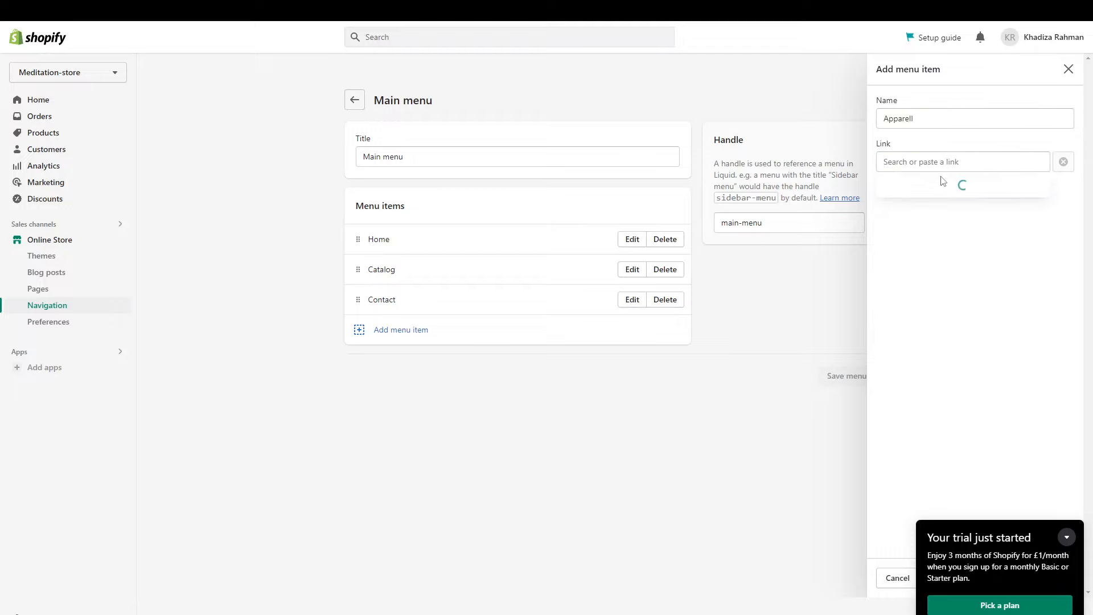
{"action": "left_click", "coordinate": [928, 231]}
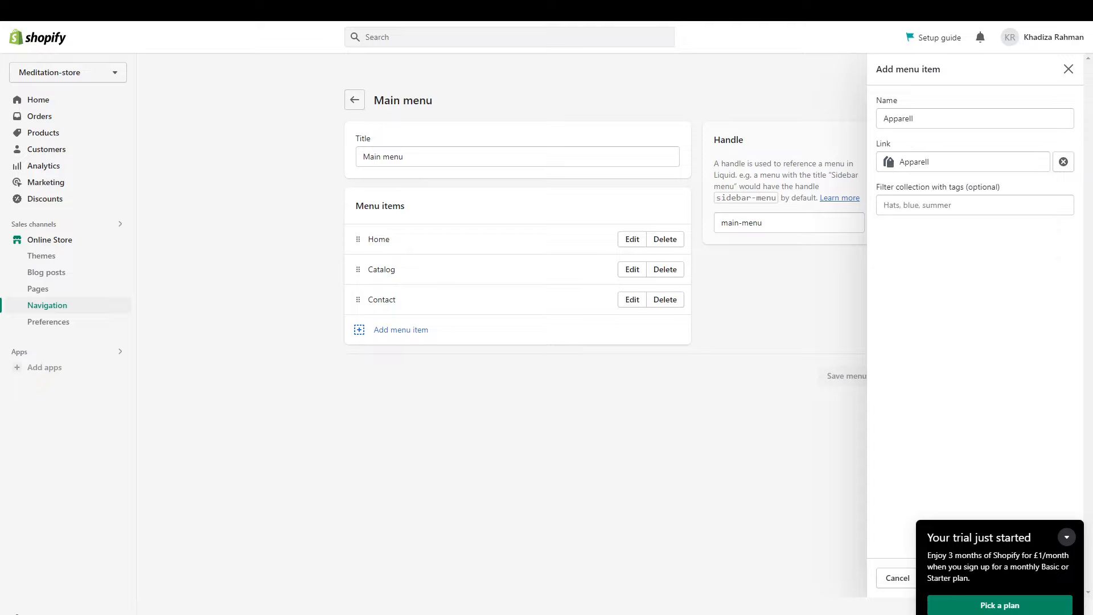
{"action": "left_click", "coordinate": [1067, 537]}
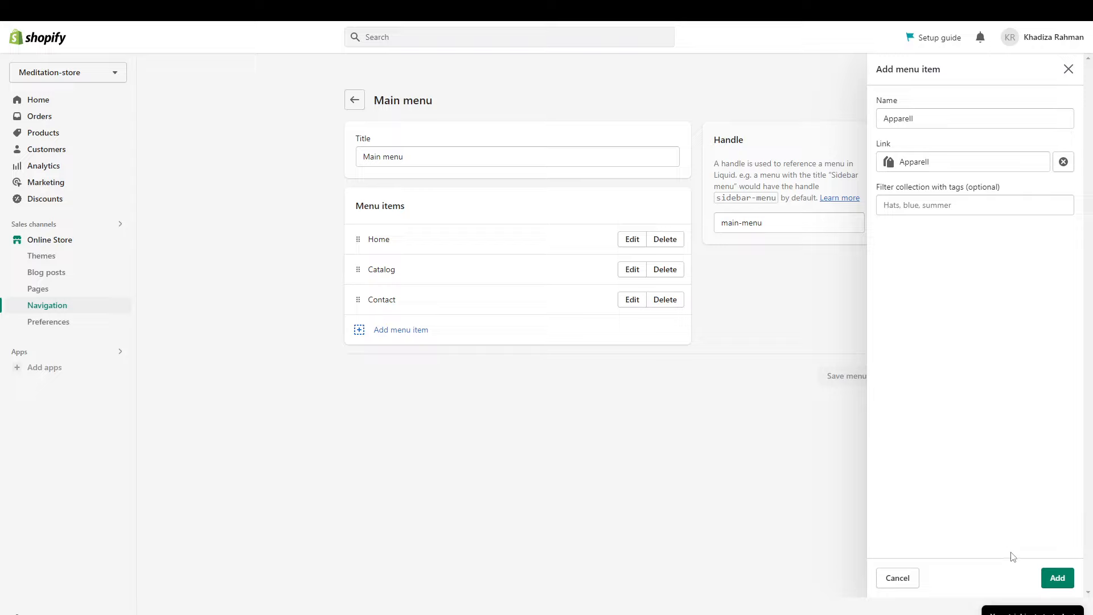
{"action": "left_click", "coordinate": [1057, 578]}
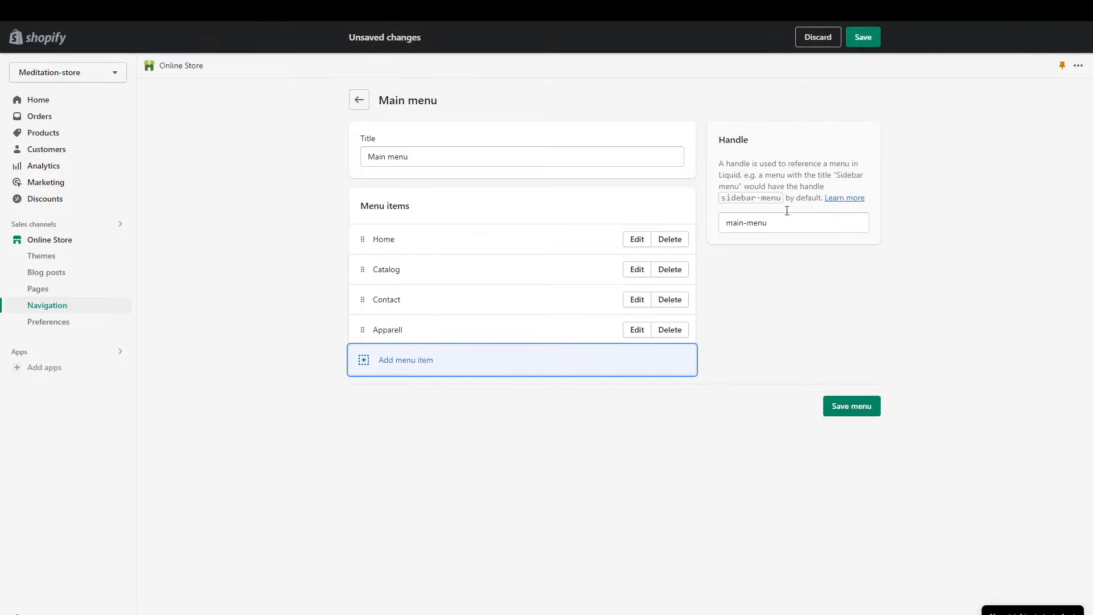
{"action": "left_click", "coordinate": [862, 40]}
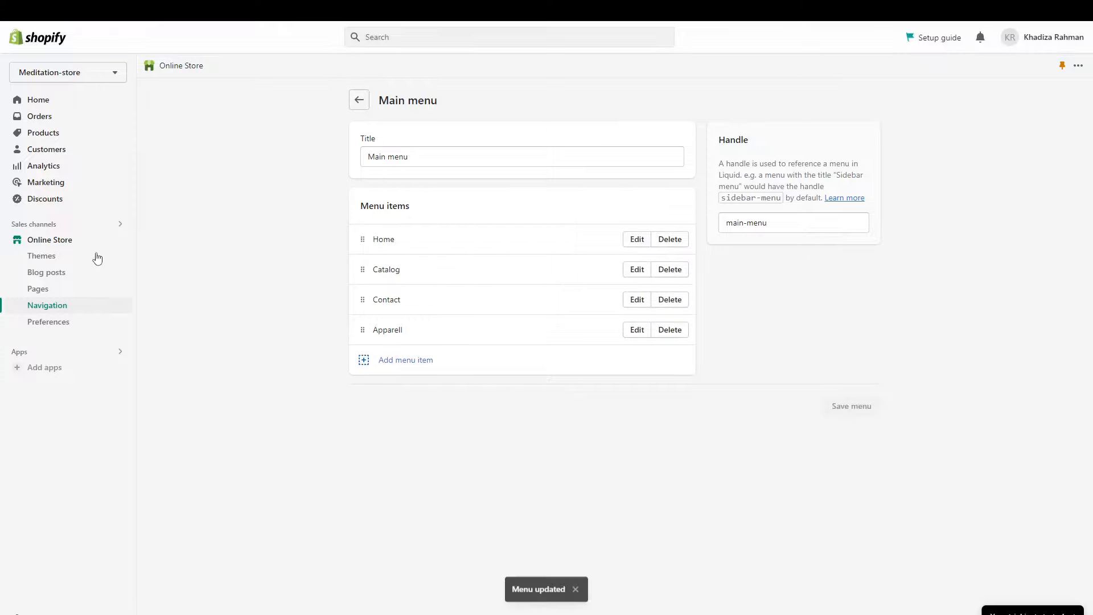
Preview the live online store and check its navigation menu and home page
{"action": "left_click", "coordinate": [119, 241]}
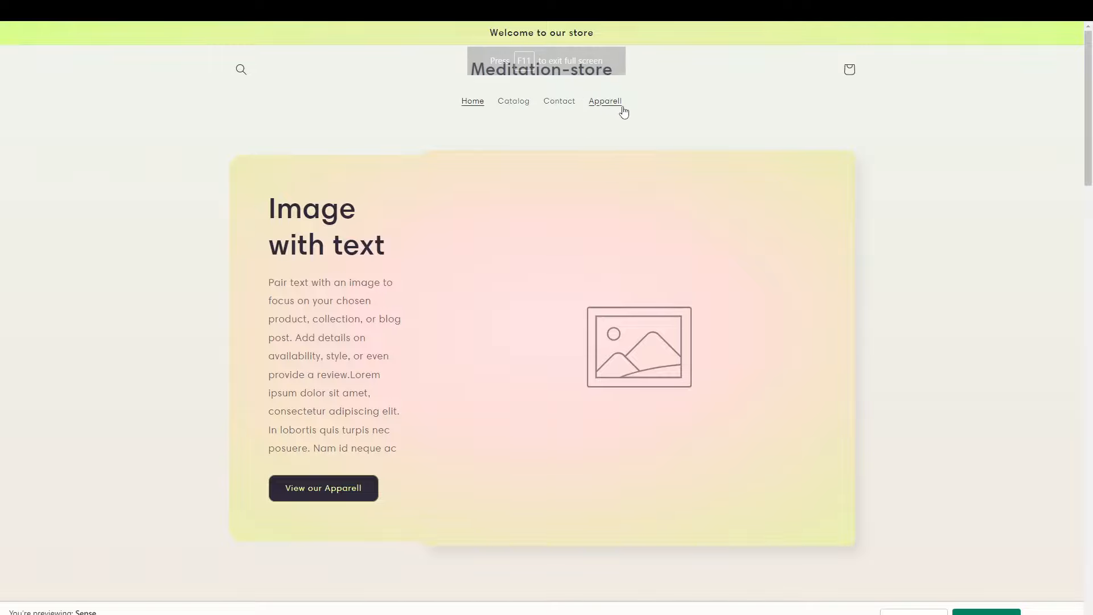
{"action": "scroll", "coordinate": [324, 370], "scroll_direction": "down", "scroll_amount": 15}
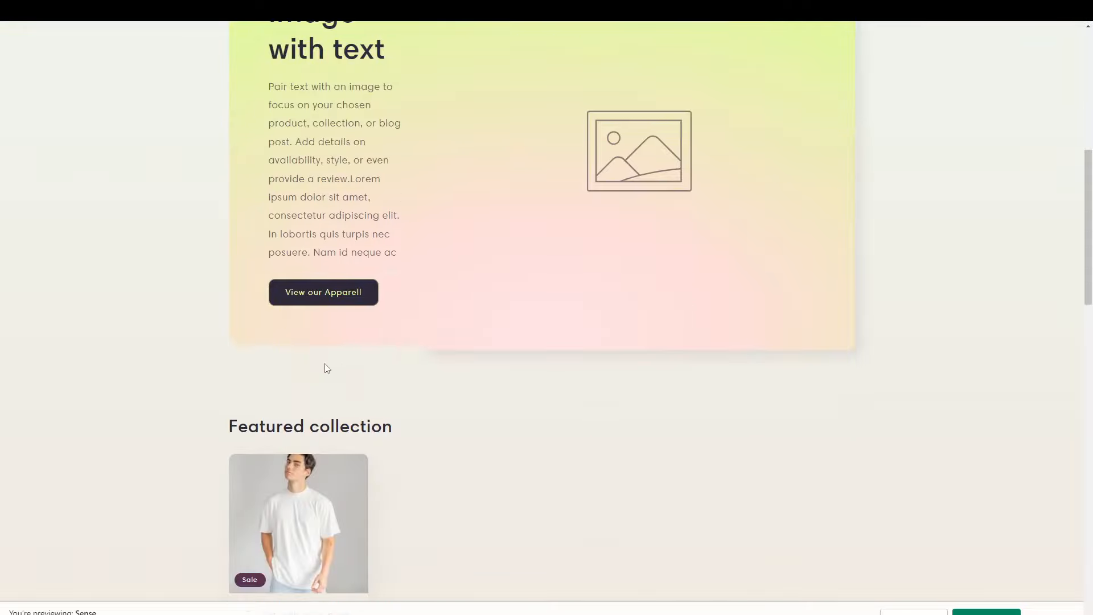
{"action": "scroll", "coordinate": [327, 368], "scroll_direction": "up", "scroll_amount": 15}
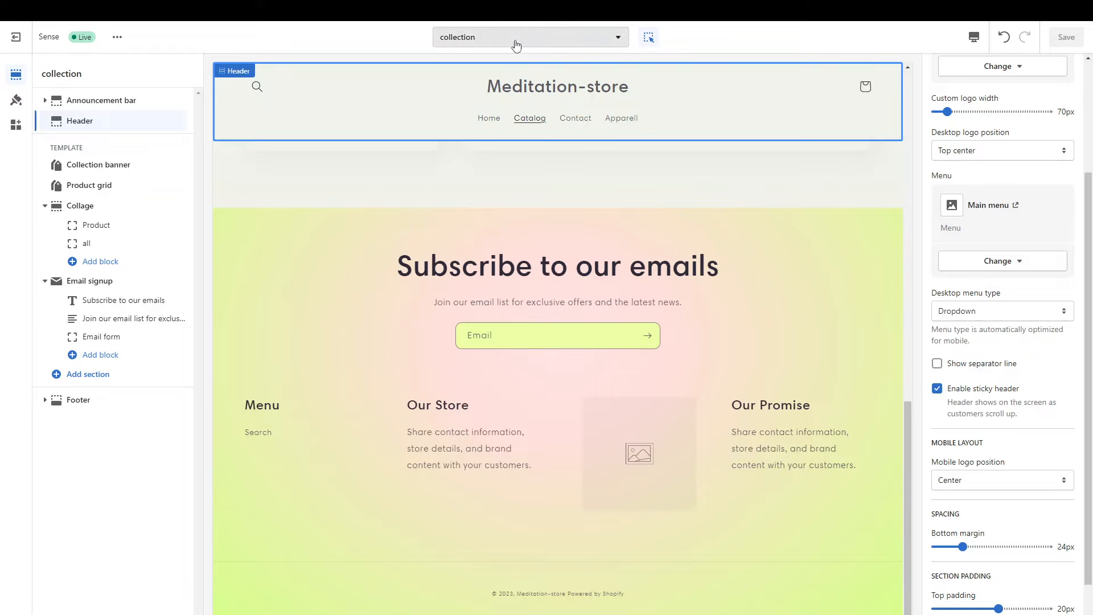
Switch the theme editor to the Home page template and review its sections and buttons
{"action": "left_click", "coordinate": [515, 44]}
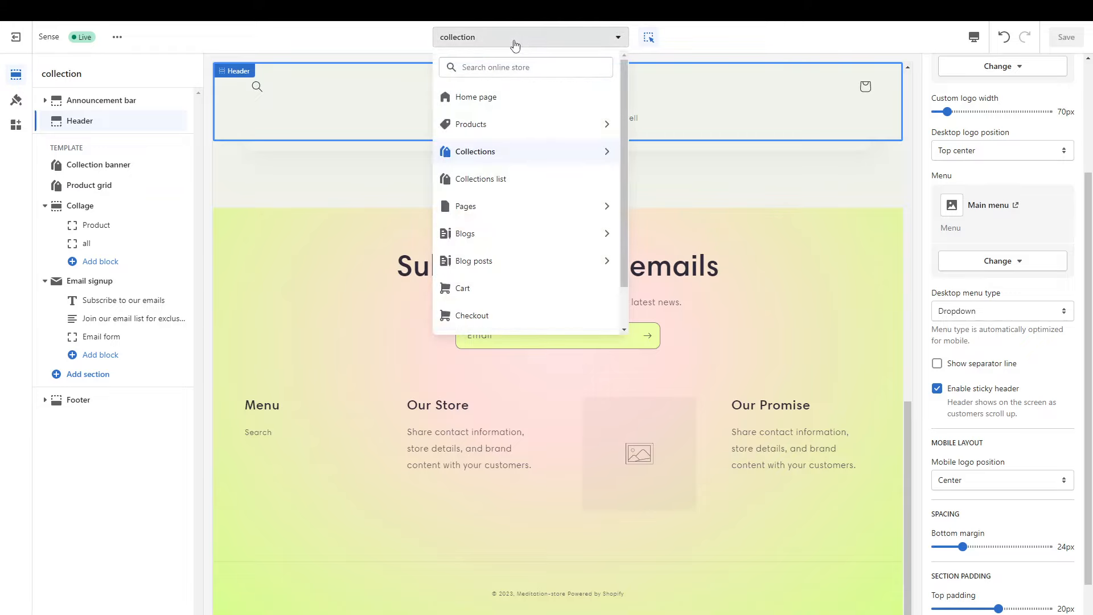
{"action": "left_click", "coordinate": [485, 102]}
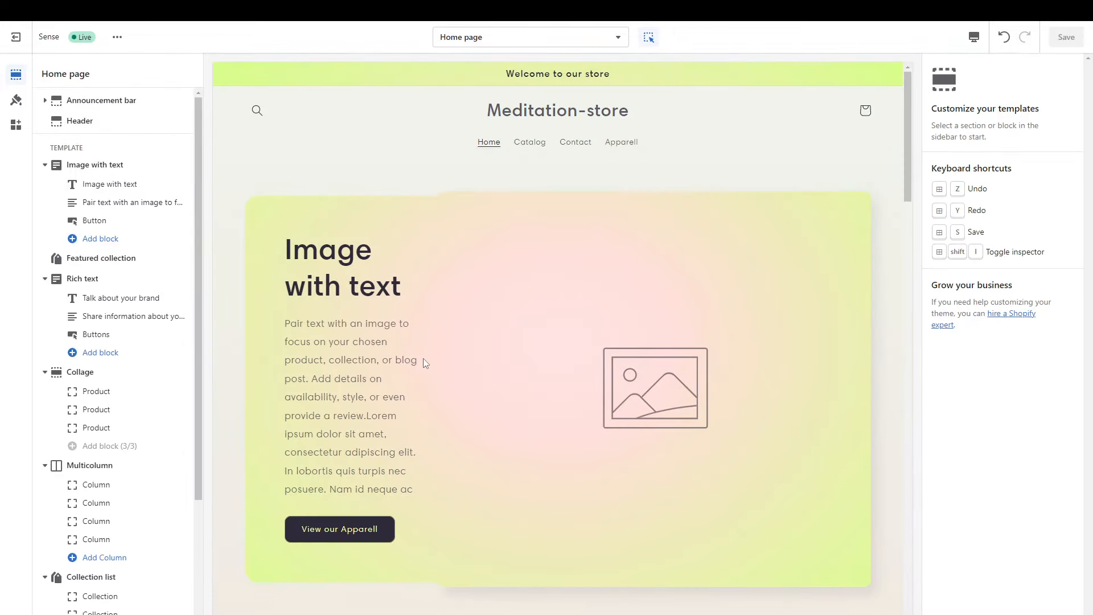
{"action": "scroll", "coordinate": [423, 358], "scroll_direction": "down", "scroll_amount": 10}
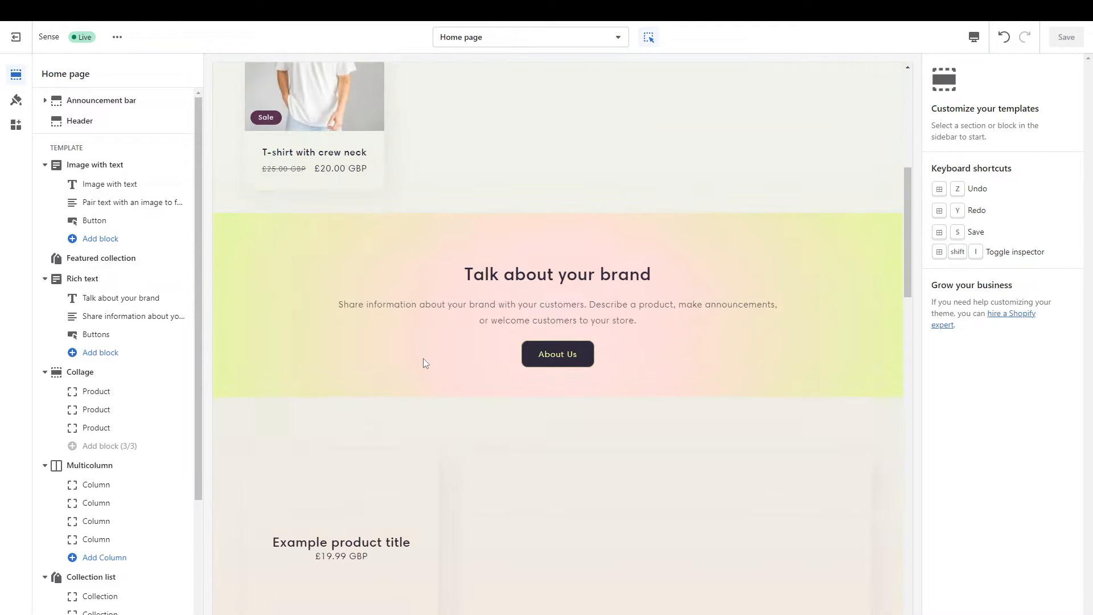
{"action": "scroll", "coordinate": [420, 364], "scroll_direction": "up", "scroll_amount": 8}
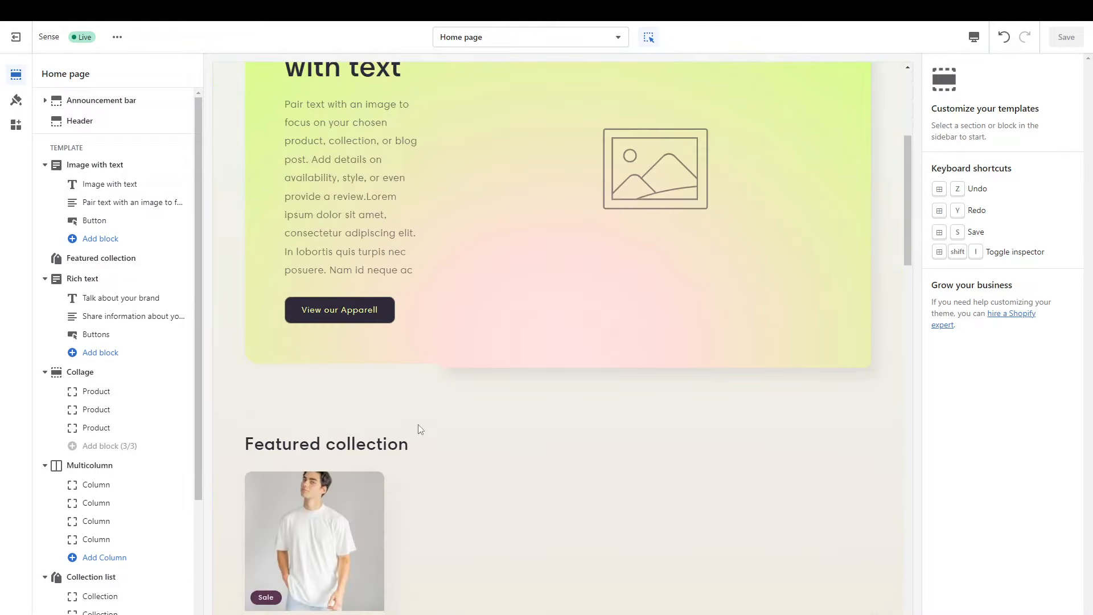
{"action": "scroll", "coordinate": [418, 372], "scroll_direction": "down", "scroll_amount": 3}
{"action": "scroll", "coordinate": [418, 373], "scroll_direction": "down", "scroll_amount": 4}
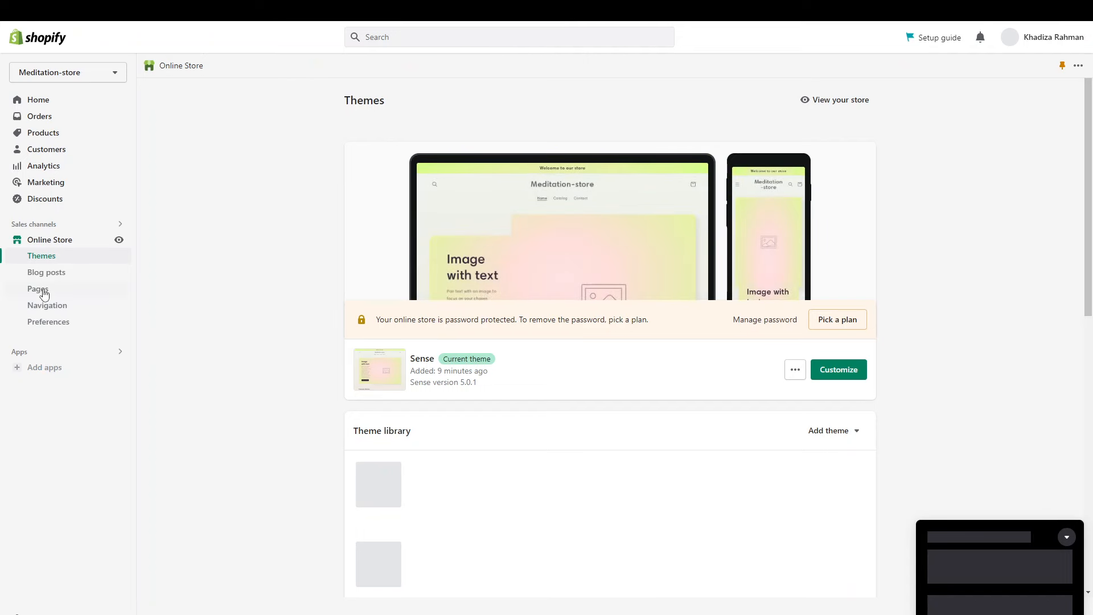
Create a new store page titled About Us and fill its content with lorem ipsum placeholder text
{"action": "left_click", "coordinate": [44, 294]}
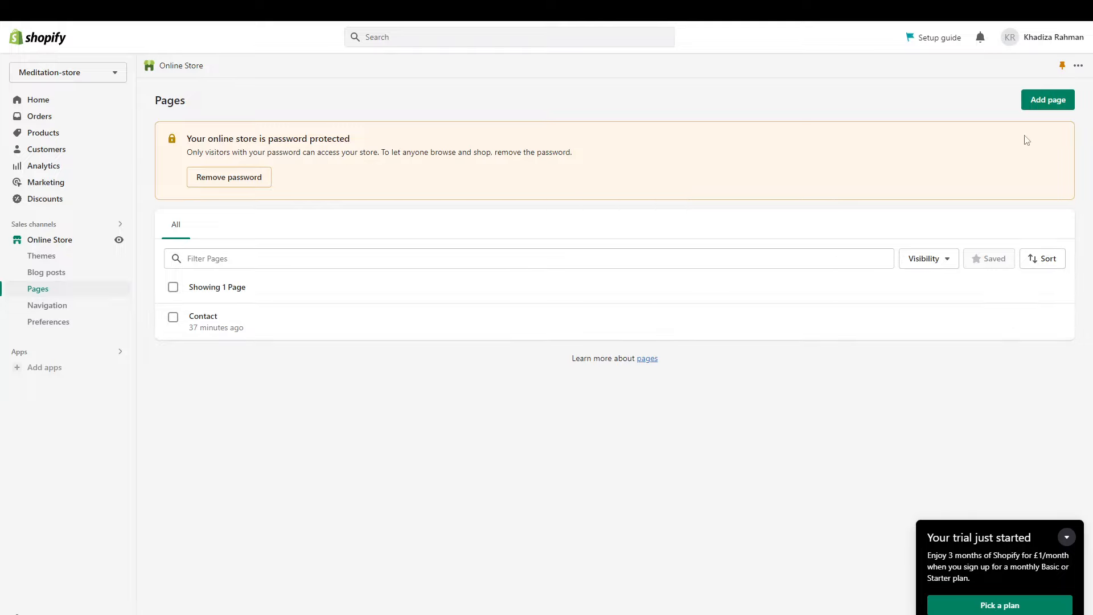
{"action": "left_click", "coordinate": [1047, 100]}
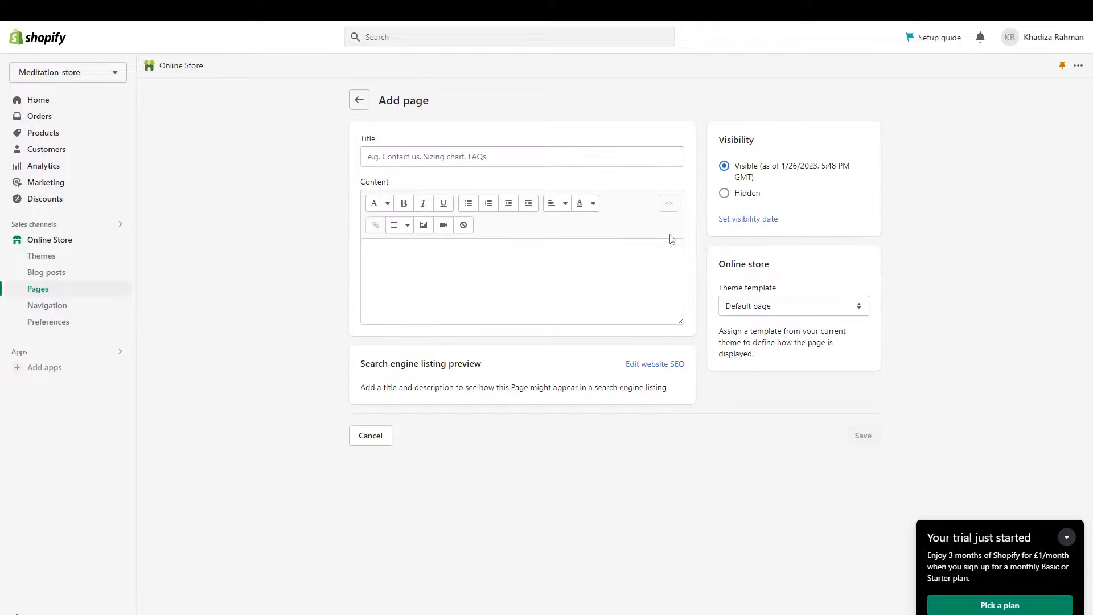
{"action": "left_click", "coordinate": [471, 157]}
{"action": "type", "text": "About Us"}
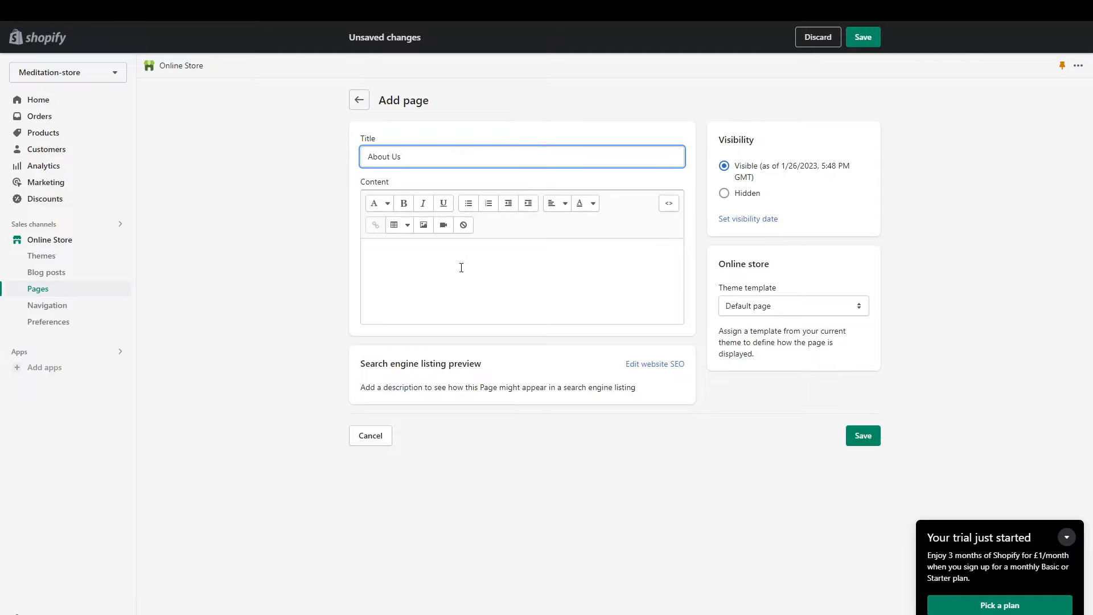
{"action": "left_click", "coordinate": [461, 267]}
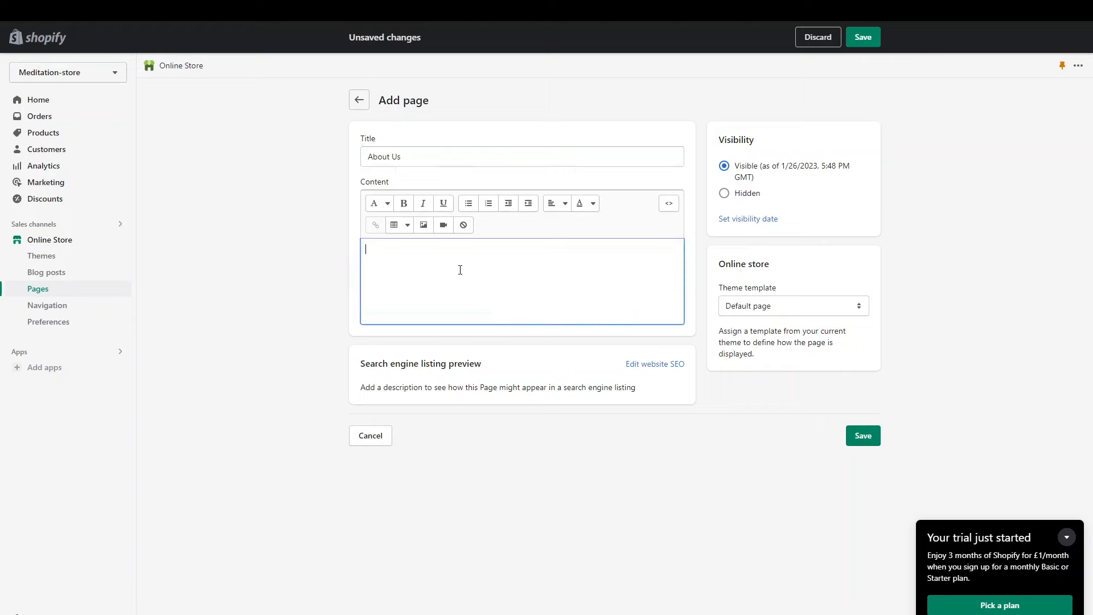
{"action": "type", "text": "Lorem ipsum dolor sit amet, consectetur adipiscing elit. In lobortis quis turpis nec posuere. Nam id neque ac ex dignissim sollicitudin. Integer porta orci quis nunc bibendum, eu ultricies diam auctor. Cras id nisl ipsum. Sed mauris quam, tincidunt eget lorem at, tincidunt consequat tellus. Cras sed nunc elit. Sed posuere lectus eget arcu dignissim pulvinar. Quisque vestibulum quam vitae eleifend efficitur. Cras sed nulla in libero ultrices dapibus. Proin ex tellus, hendrerit id scelerisque non, eleifend id sapien. Ut bibendum, neque quis tempor consequat, arcu nisl efficitur erat, ut suscipit dolor mauris non lacus. Maecenas accumsan eget felis non finibus. Mauris nulla ligula, faucibus et dolor eget, pellentesque tincidunt justo."}
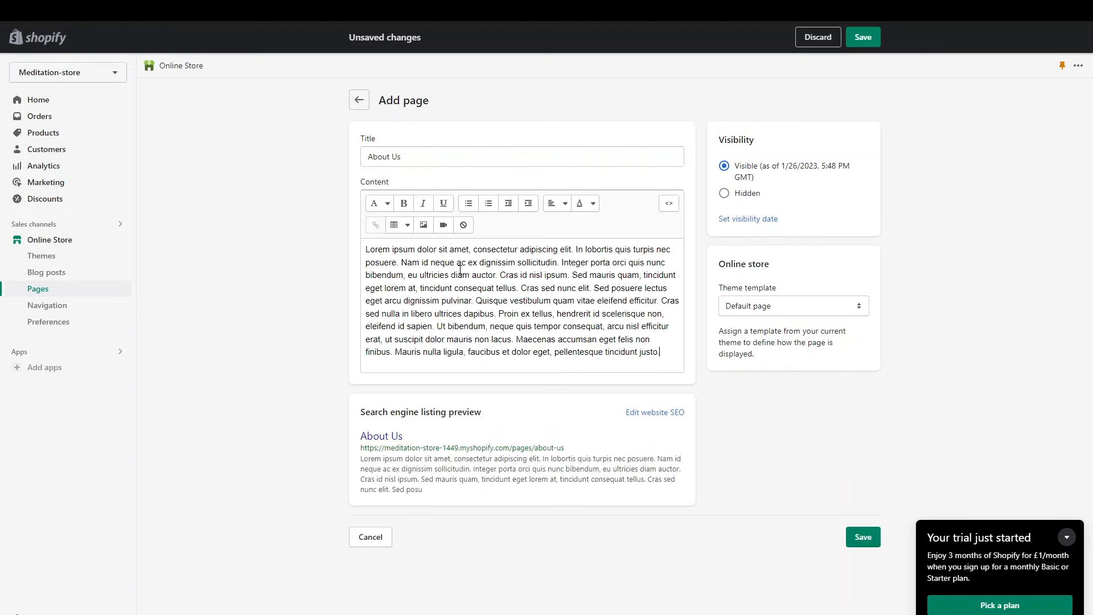
Edit the About Us page's website SEO, filling its description with the opening lorem ipsum text
{"action": "left_click", "coordinate": [658, 416]}
{"action": "scroll", "coordinate": [523, 551], "scroll_direction": "down", "scroll_amount": 3}
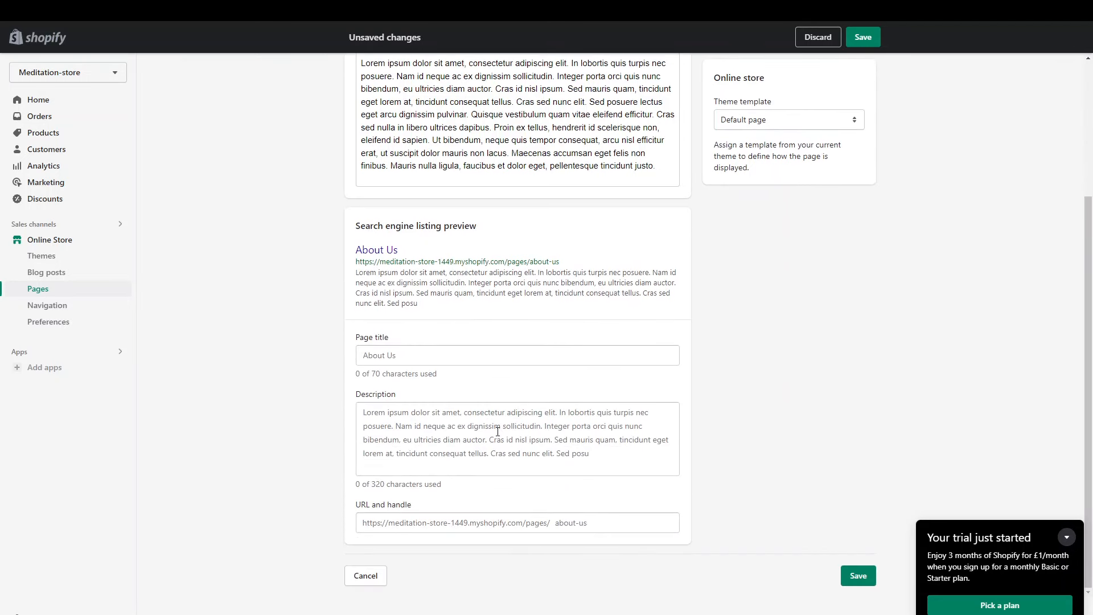
{"action": "left_click", "coordinate": [472, 426]}
{"action": "left_click", "coordinate": [437, 357]}
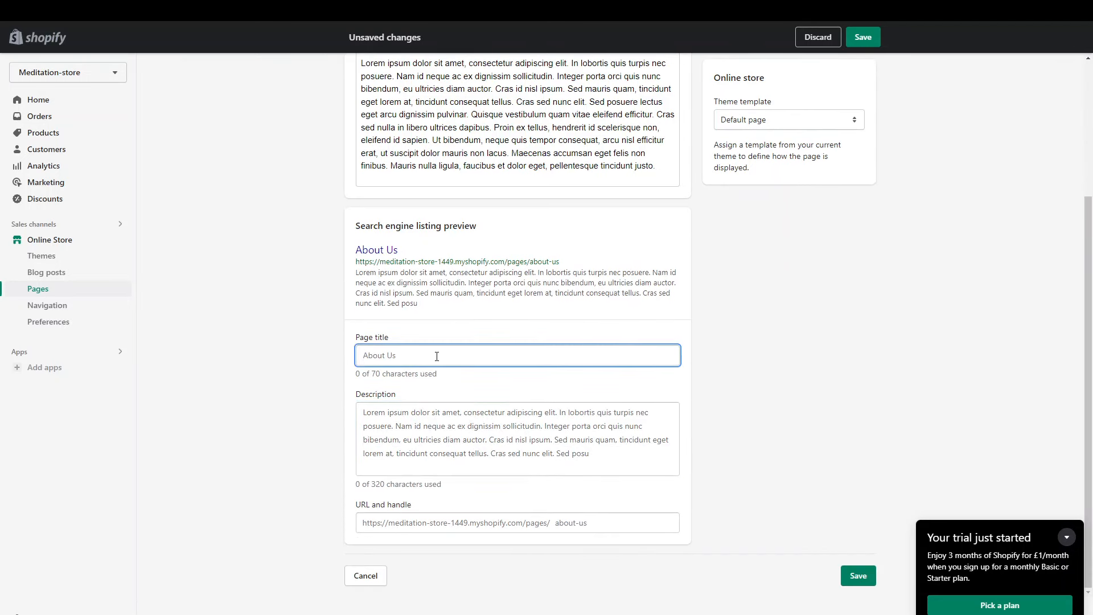
{"action": "scroll", "coordinate": [437, 357], "scroll_direction": "up", "scroll_amount": 3}
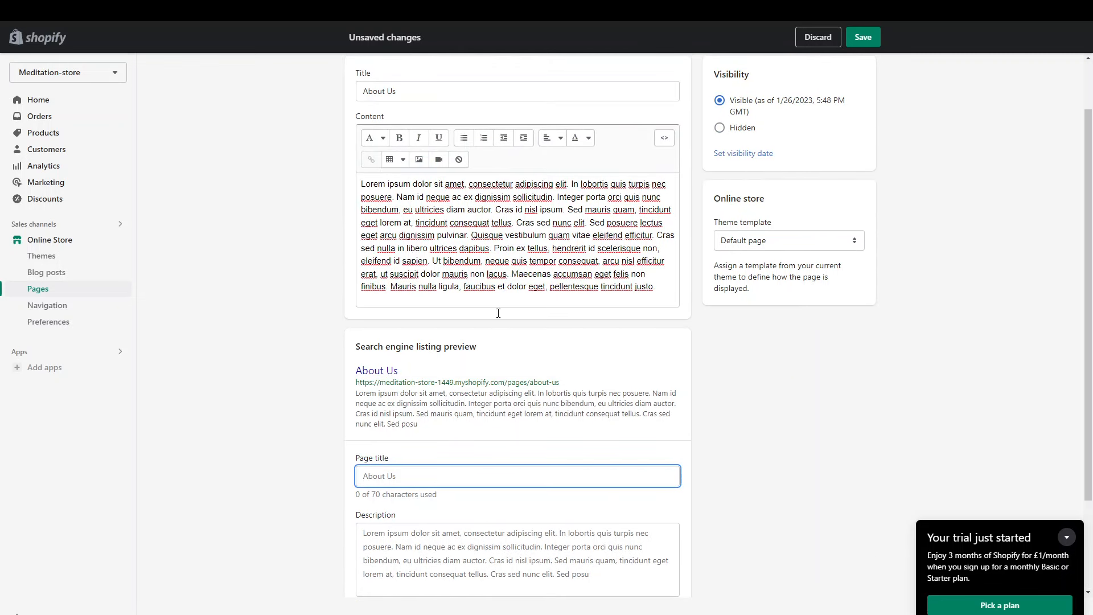
{"action": "left_click", "coordinate": [435, 562]}
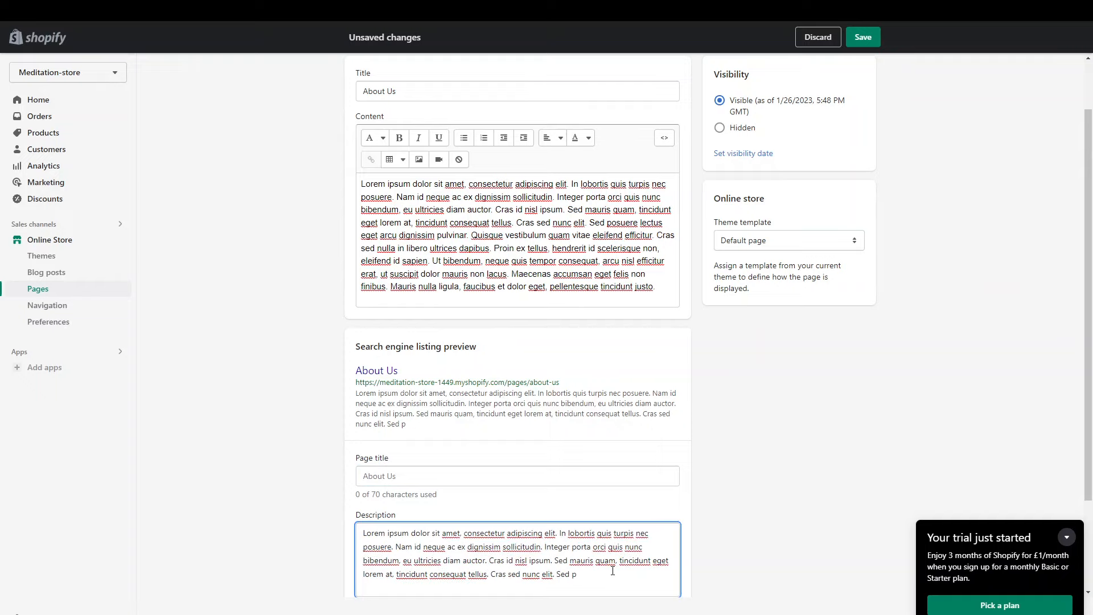
Trim the About Us page's search engine description to end at "Cras sed nunc elit."
{"action": "key", "text": "BackSpace"}
{"action": "key", "text": "BackSpace"}
{"action": "key", "text": "BackSpace"}
{"action": "key", "text": "BackSpace"}
{"action": "key", "text": "BackSpace"}
{"action": "key", "text": "BackSpace"}
{"action": "scroll", "coordinate": [823, 442], "scroll_direction": "up", "scroll_amount": 2}
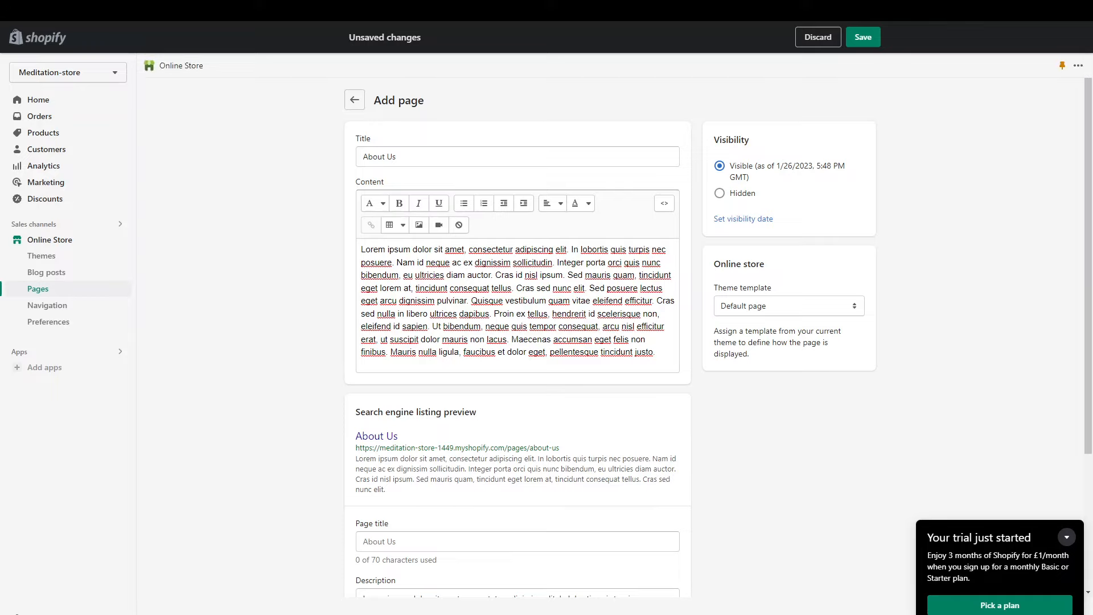
Keep the Default page theme template for the About Us page and save the page
{"action": "left_click", "coordinate": [786, 310]}
{"action": "left_click", "coordinate": [786, 310]}
{"action": "left_click", "coordinate": [786, 311]}
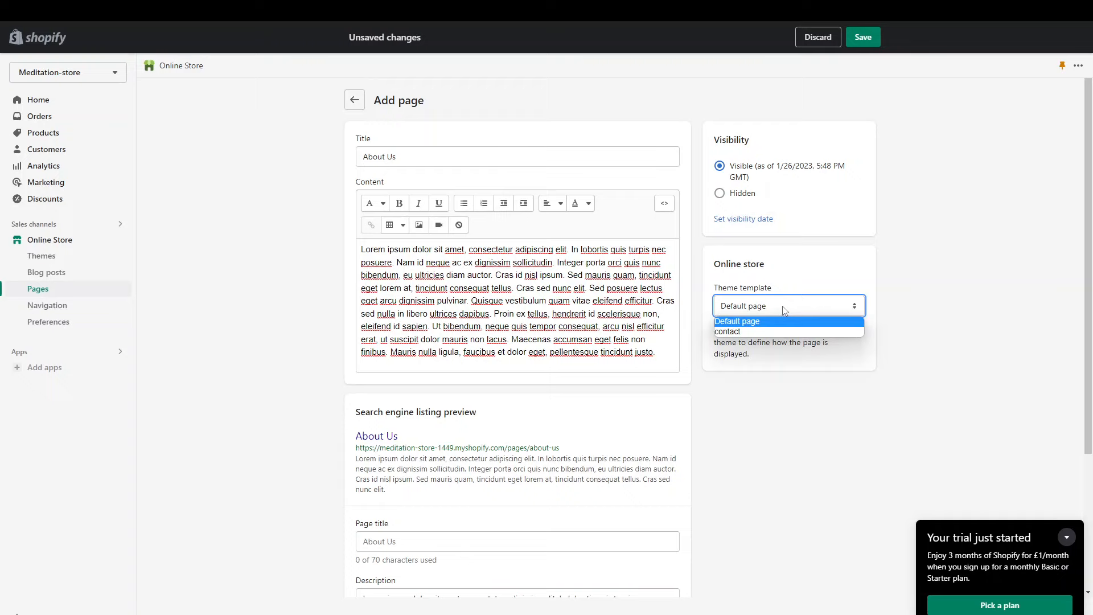
{"action": "left_click", "coordinate": [768, 393]}
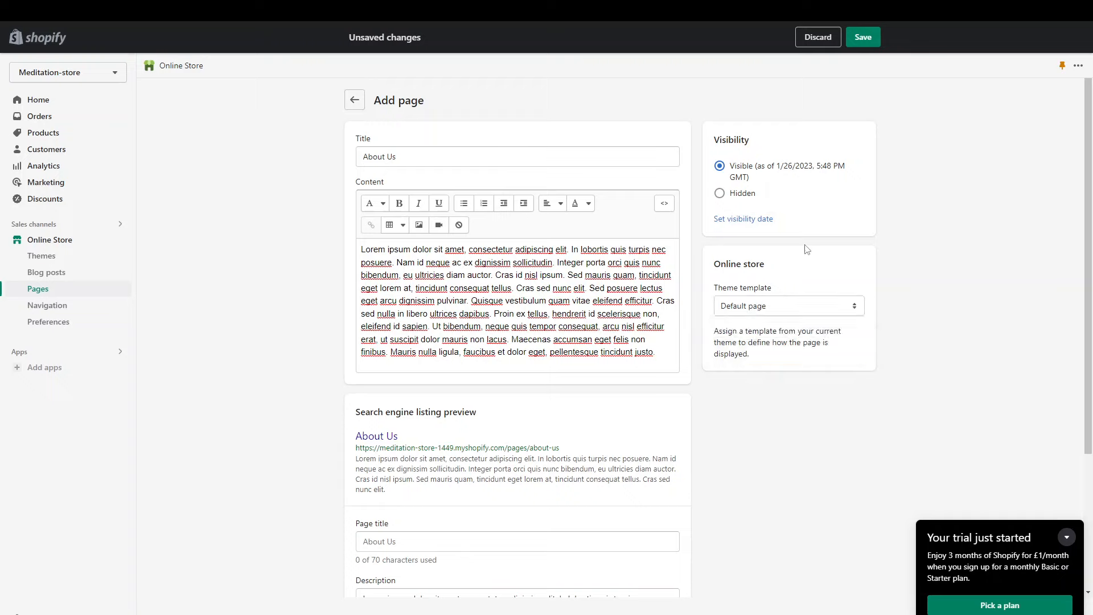
{"action": "left_click", "coordinate": [864, 38]}
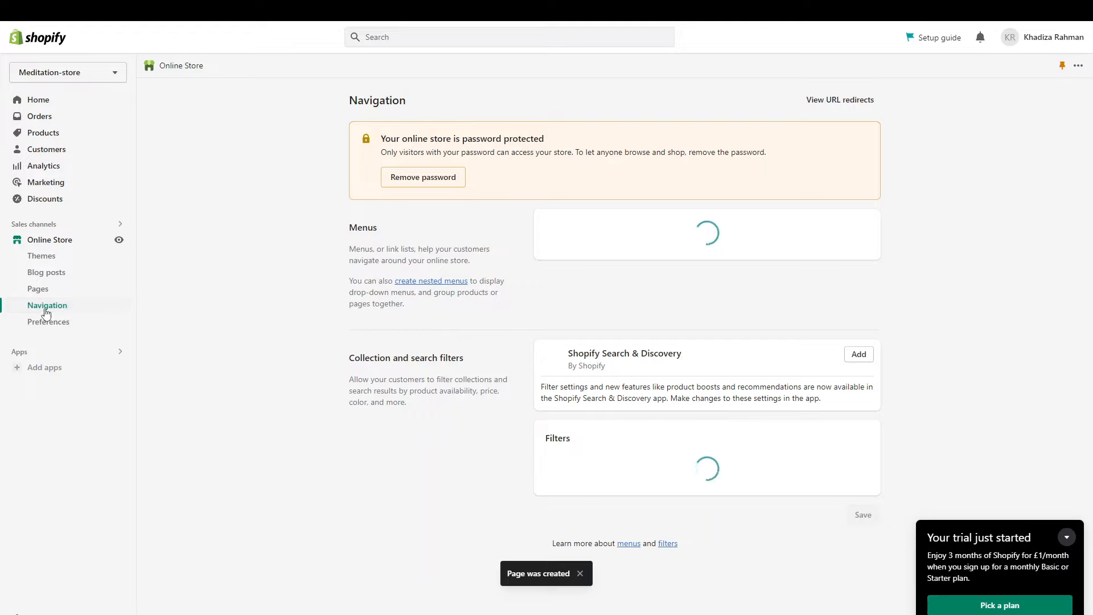
Add an About Us item to the store's Main menu, linked to the About Us page
{"action": "right_click", "coordinate": [584, 290]}
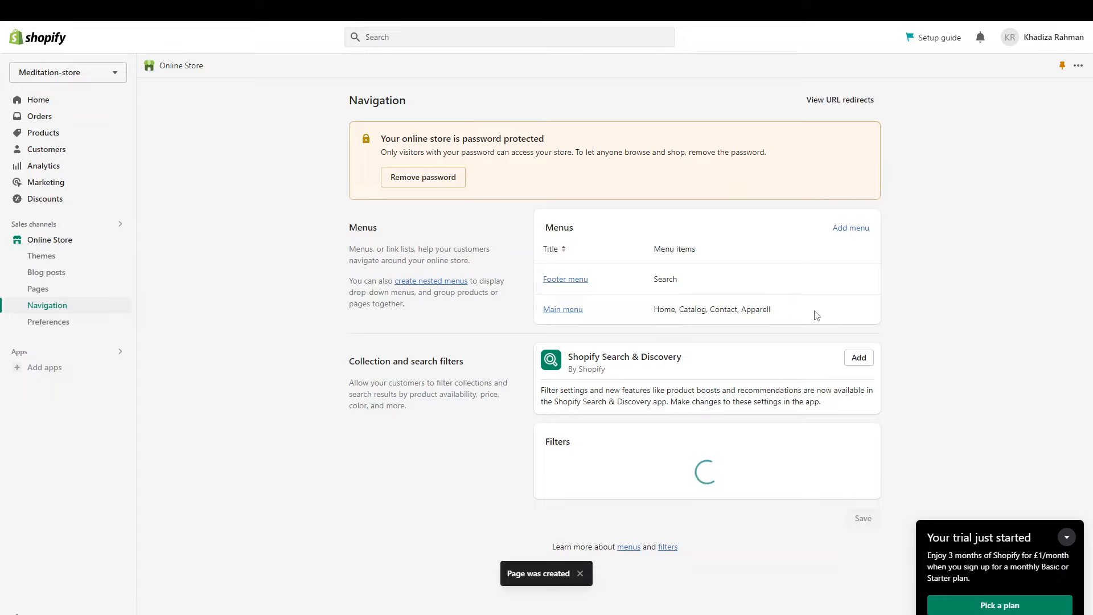
{"action": "left_click", "coordinate": [992, 286]}
{"action": "left_click", "coordinate": [577, 310]}
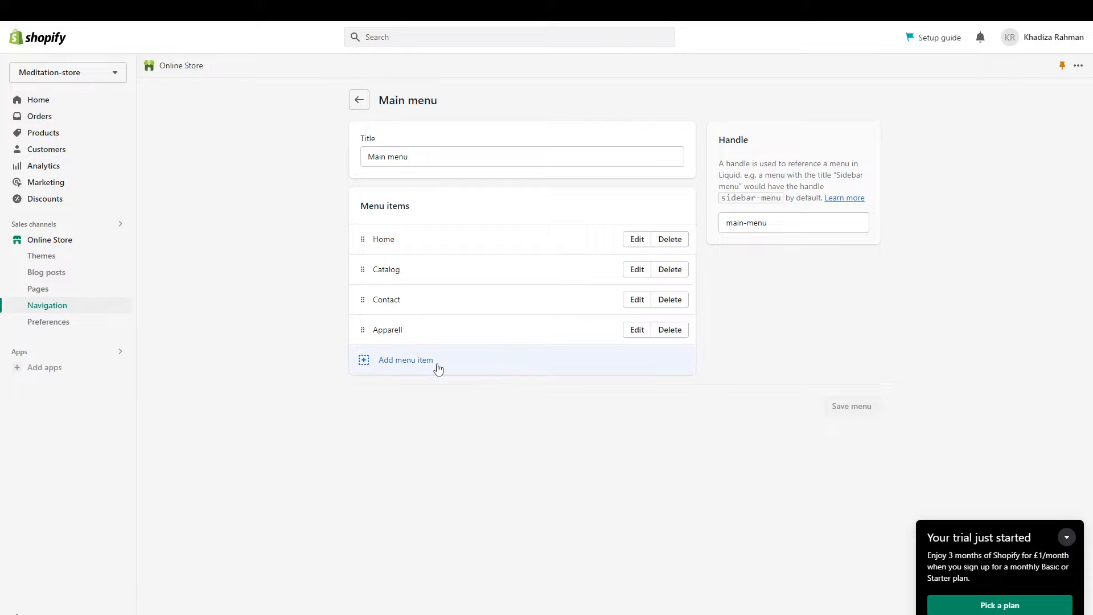
{"action": "left_click", "coordinate": [418, 367]}
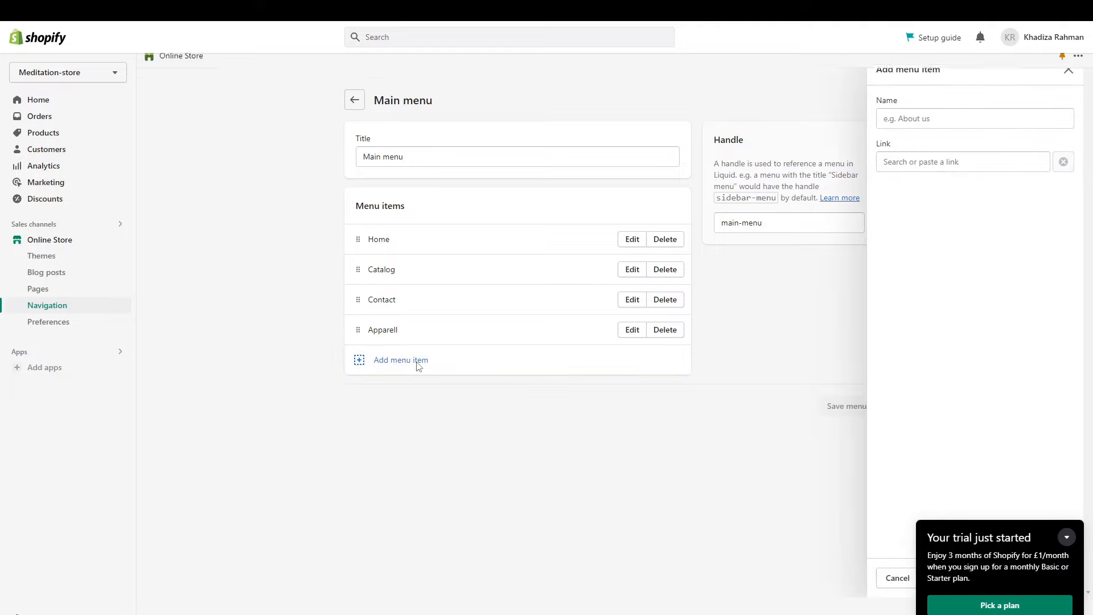
{"action": "type", "text": "About Us"}
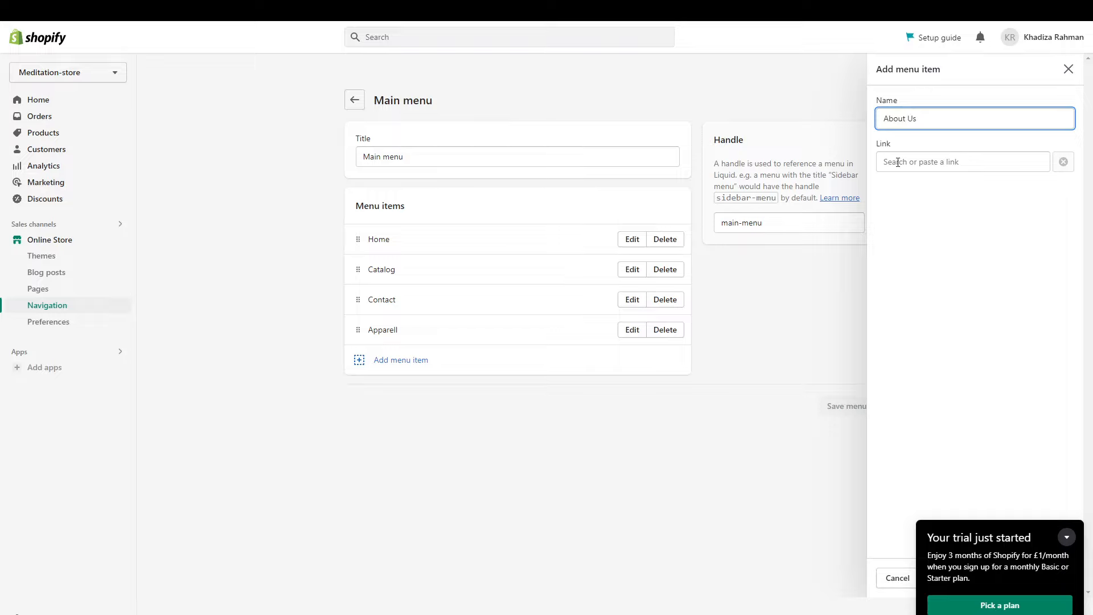
{"action": "left_click", "coordinate": [898, 162]}
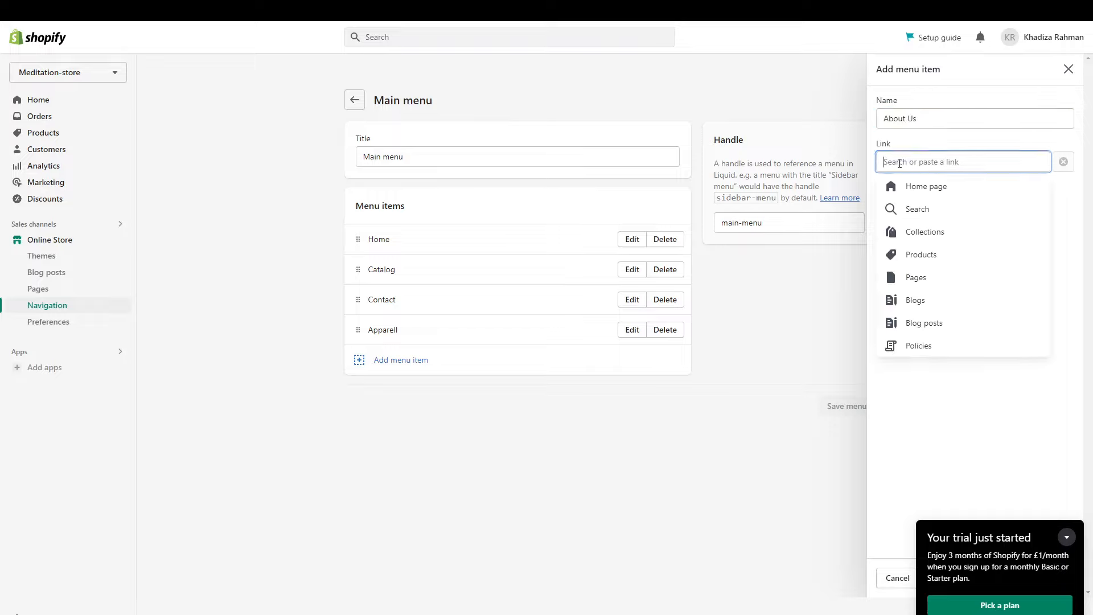
{"action": "left_click", "coordinate": [923, 284]}
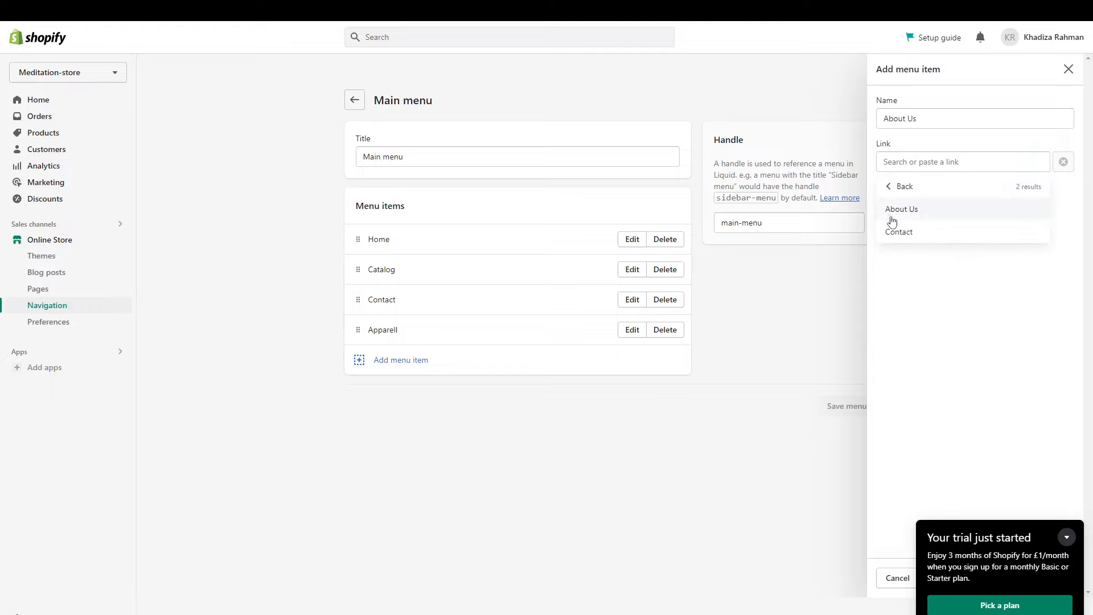
{"action": "left_click", "coordinate": [892, 214]}
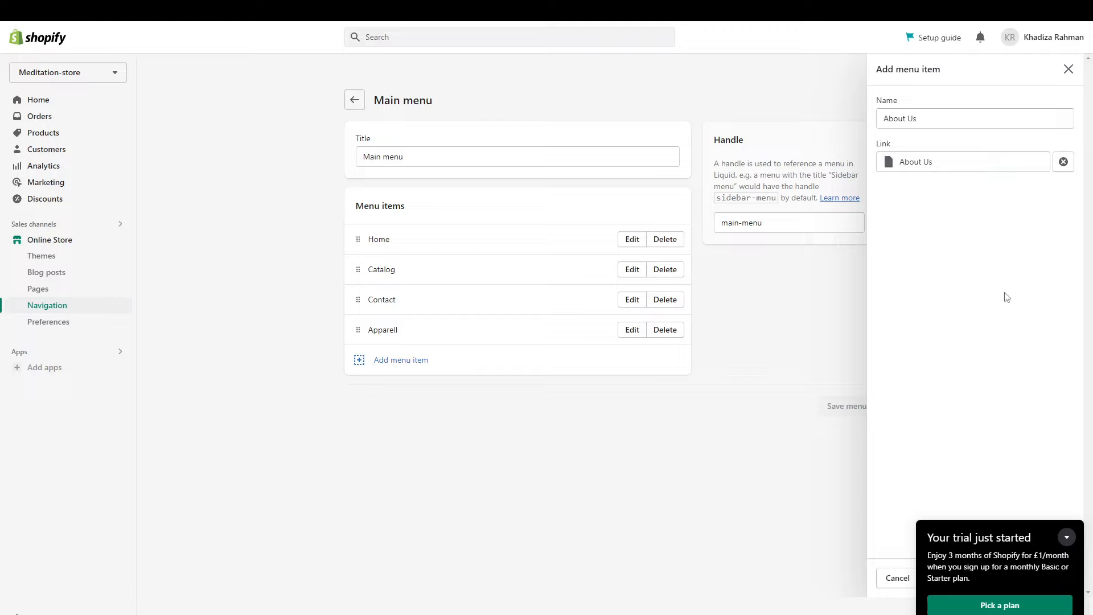
{"action": "left_click", "coordinate": [1067, 537]}
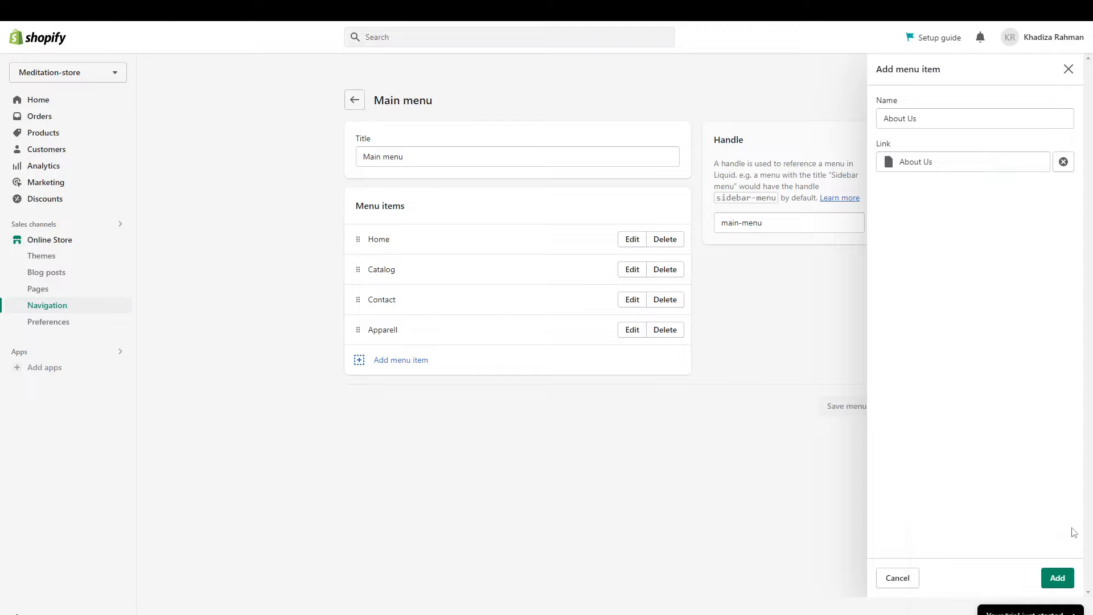
{"action": "left_click", "coordinate": [1054, 578]}
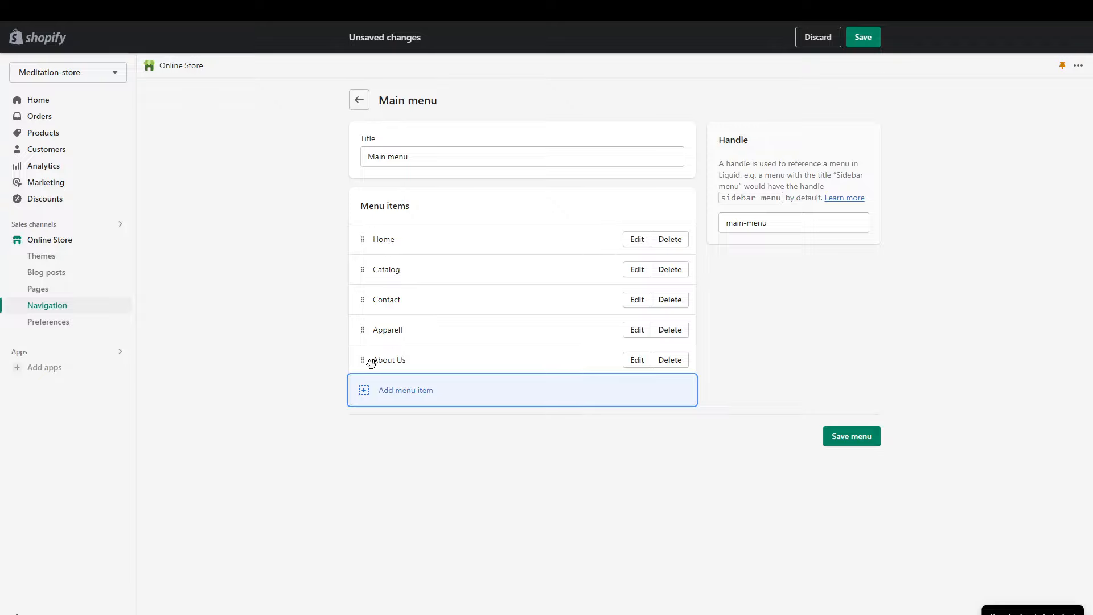
Move About Us directly below Home, nest Apparell under Catalog, and save the main menu
{"action": "left_click_drag", "start_coordinate": [367, 361], "coordinate": [336, 277]}
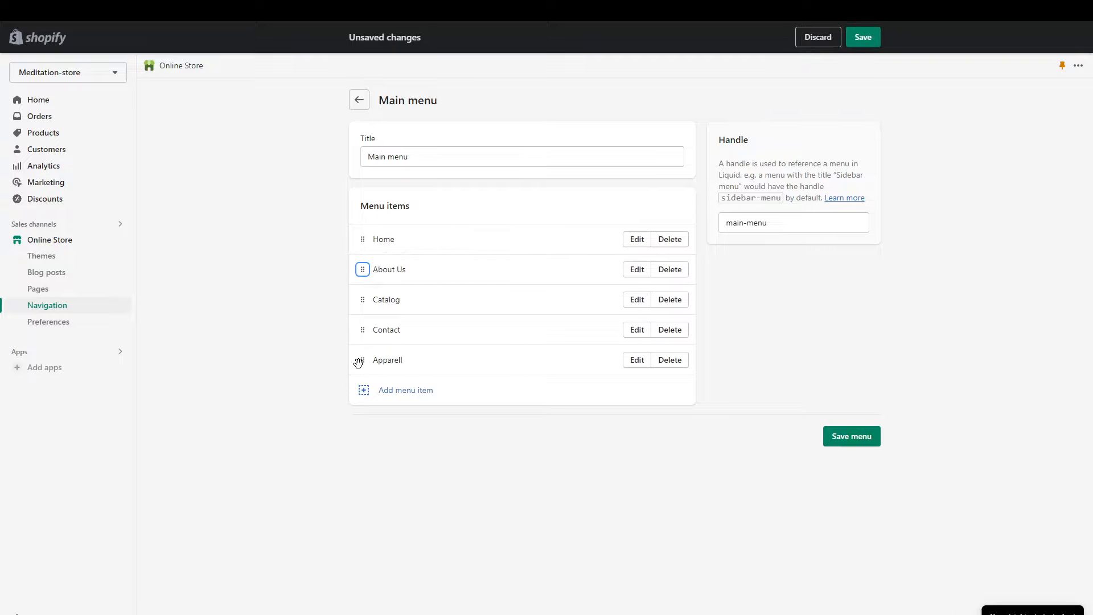
{"action": "left_click_drag", "start_coordinate": [371, 361], "coordinate": [400, 333]}
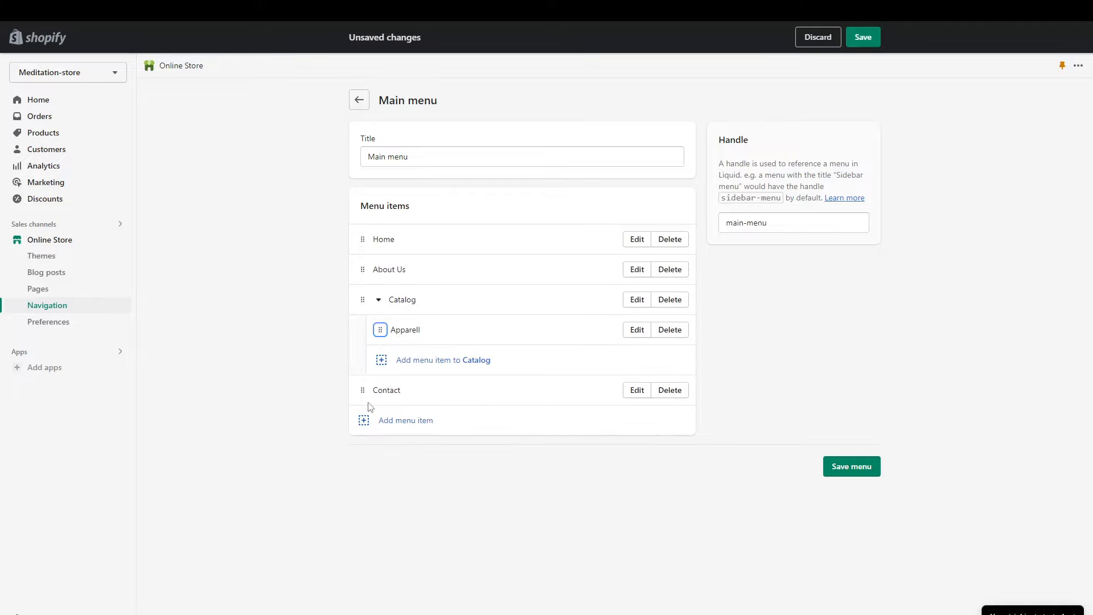
{"action": "mouse_move", "coordinate": [363, 391]}
{"action": "left_mouse_down"}
{"action": "mouse_move", "coordinate": [352, 338]}
{"action": "mouse_move", "coordinate": [359, 389]}
{"action": "left_mouse_up"}
{"action": "left_click", "coordinate": [832, 467]}
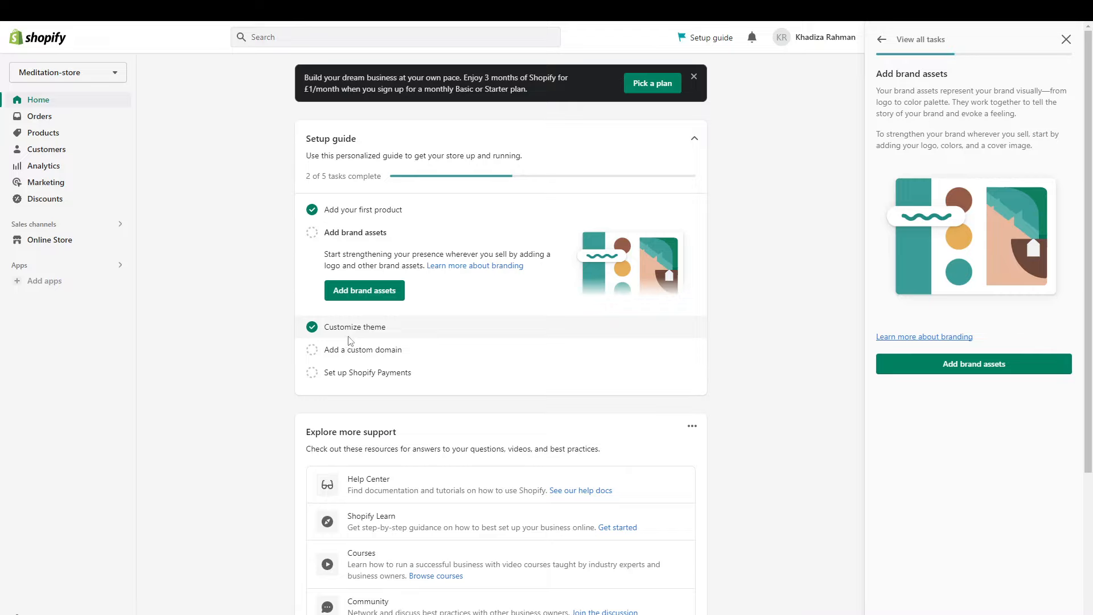
Open the brand assets settings and start choosing a default logo image from the Downloads folder
{"action": "left_click", "coordinate": [360, 294]}
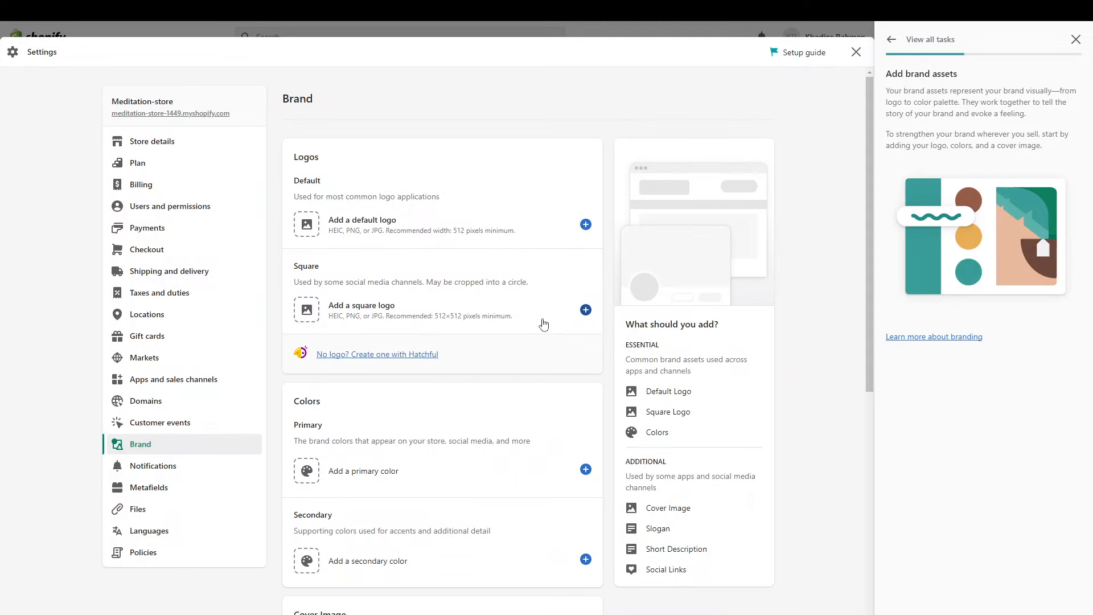
{"action": "left_click", "coordinate": [306, 226]}
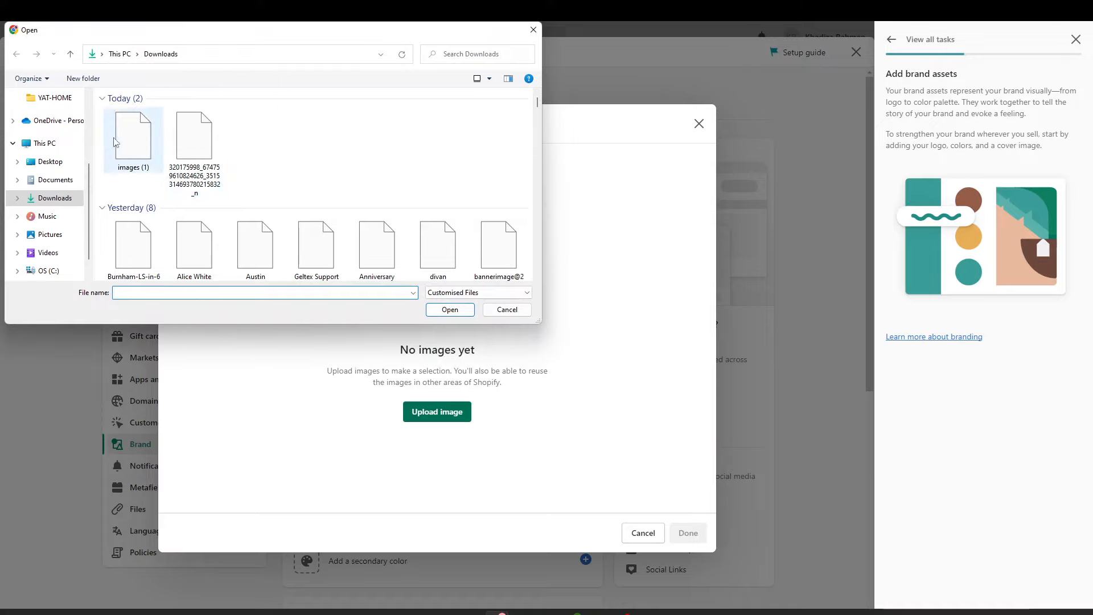
{"action": "left_click", "coordinate": [120, 142]}
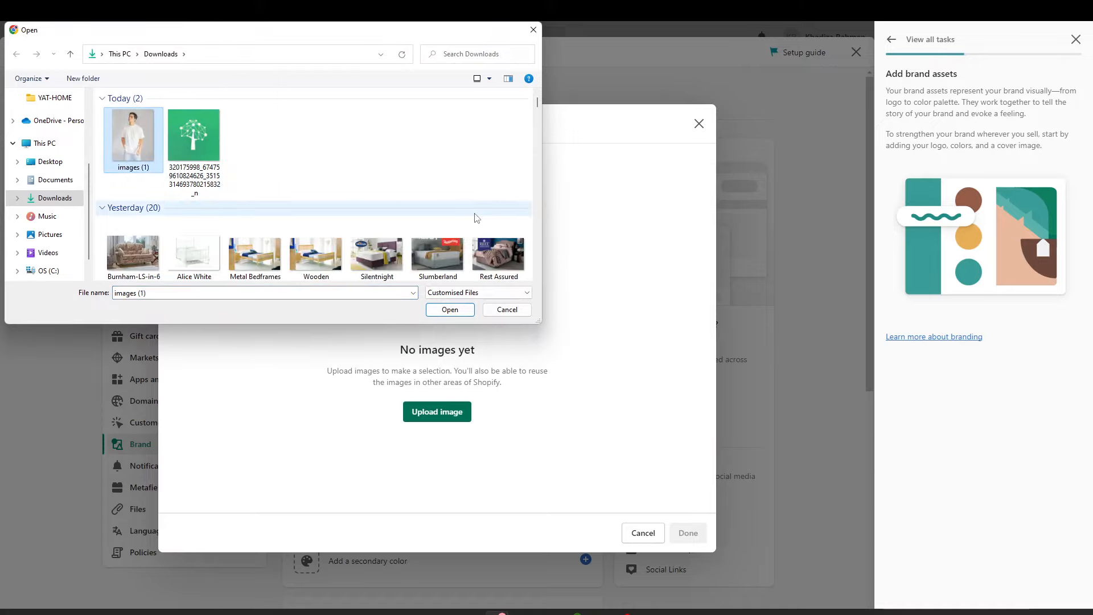
{"action": "left_click", "coordinate": [449, 309]}
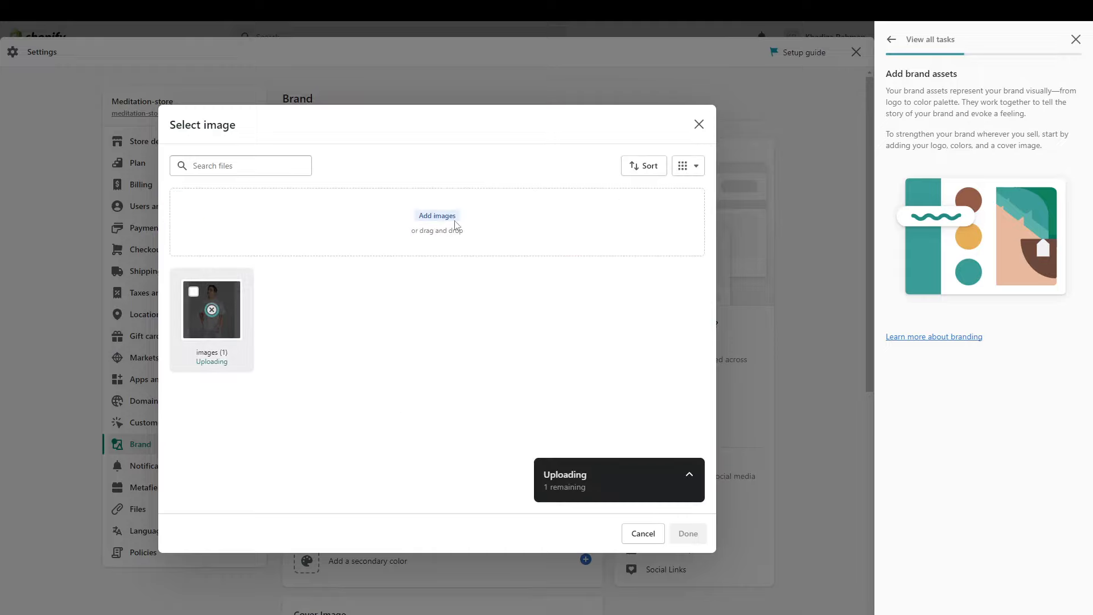
{"action": "left_click", "coordinate": [449, 220]}
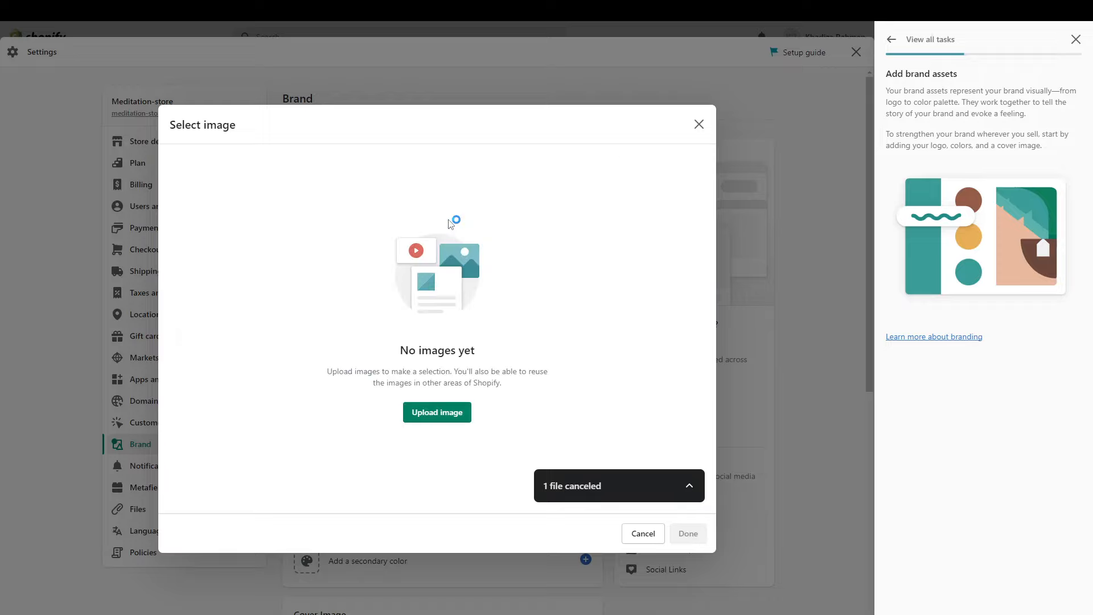
{"action": "left_click", "coordinate": [431, 414]}
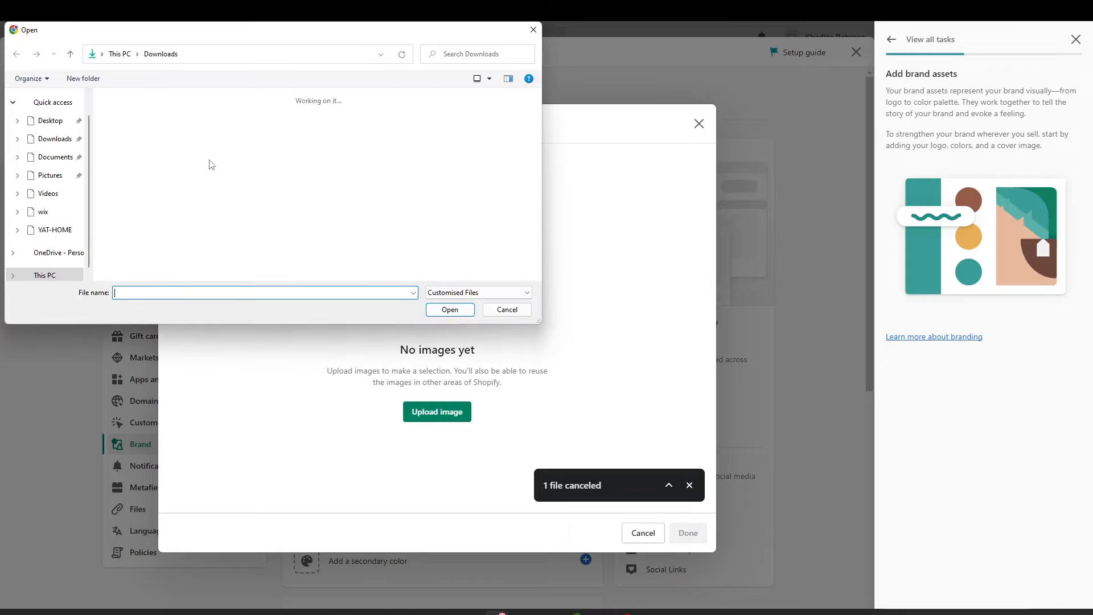
{"action": "left_click", "coordinate": [205, 145]}
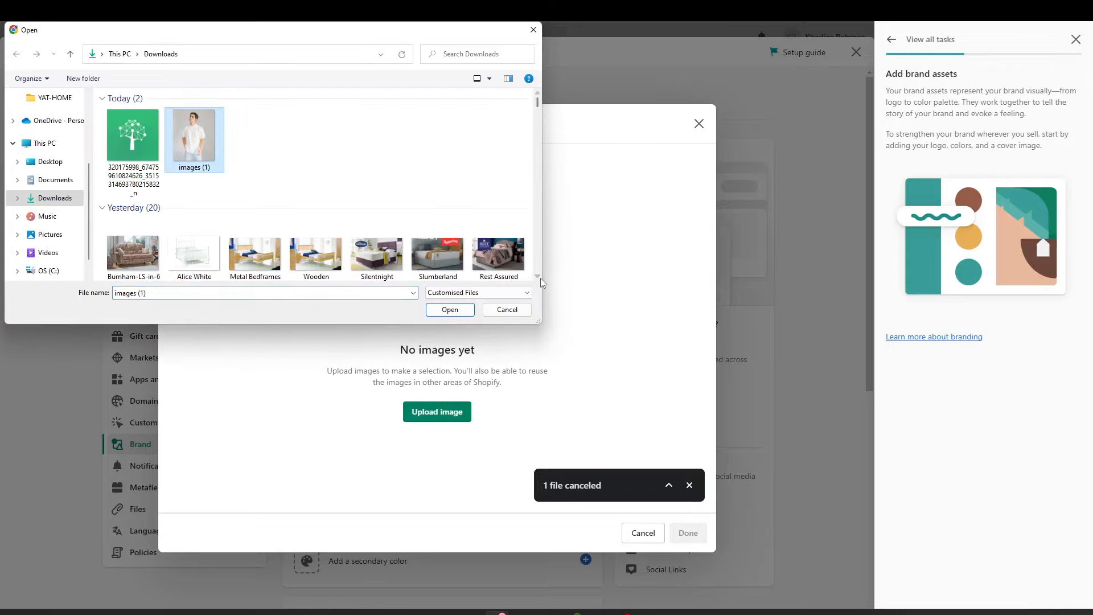
{"action": "left_click", "coordinate": [116, 148]}
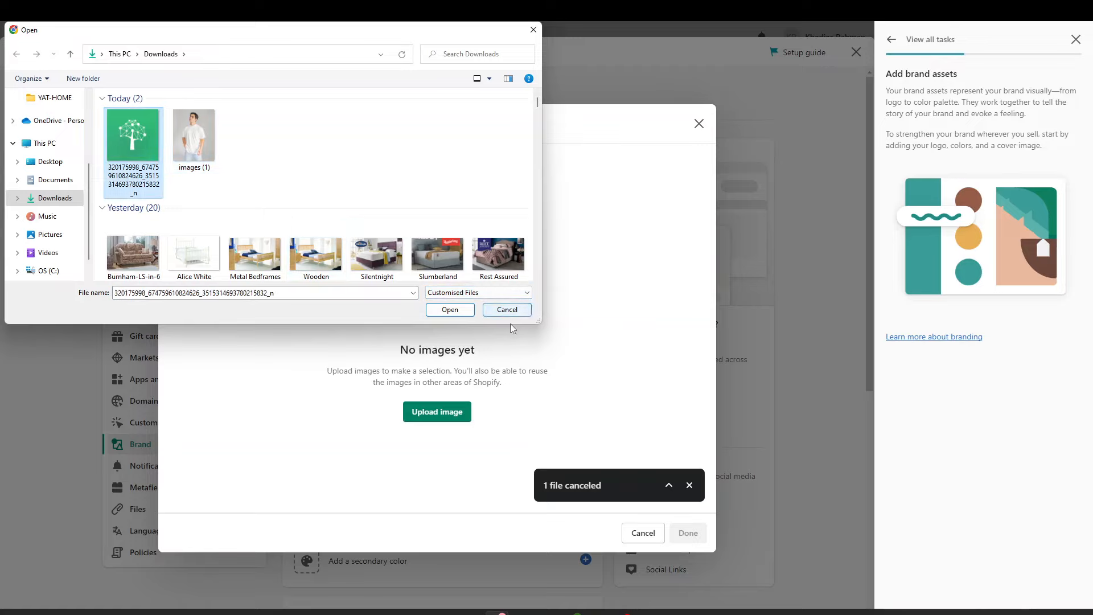
{"action": "left_click", "coordinate": [451, 311]}
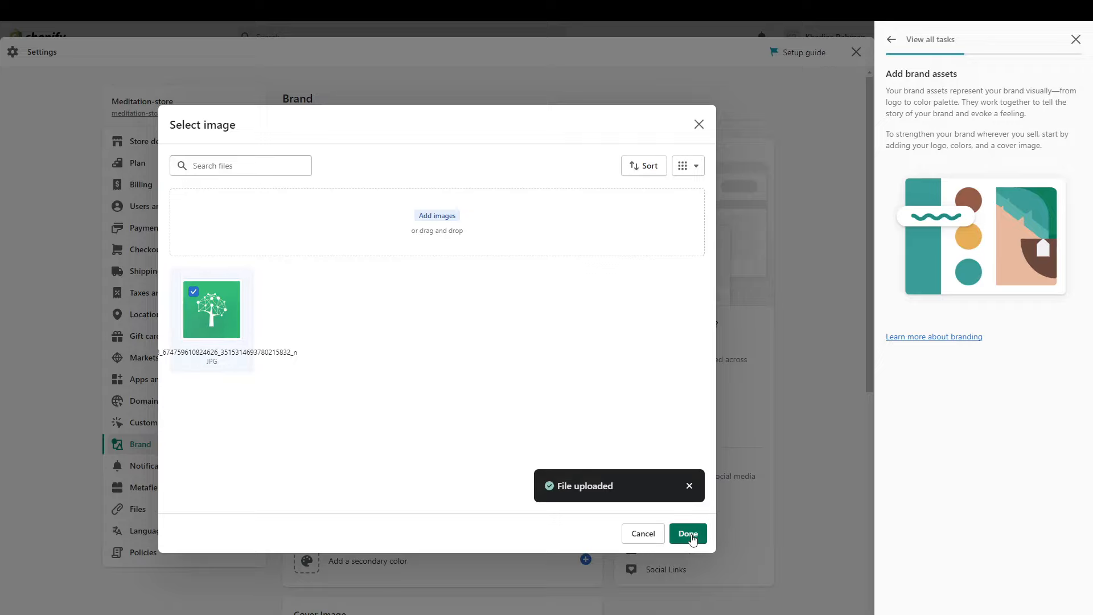
{"action": "left_click", "coordinate": [689, 534]}
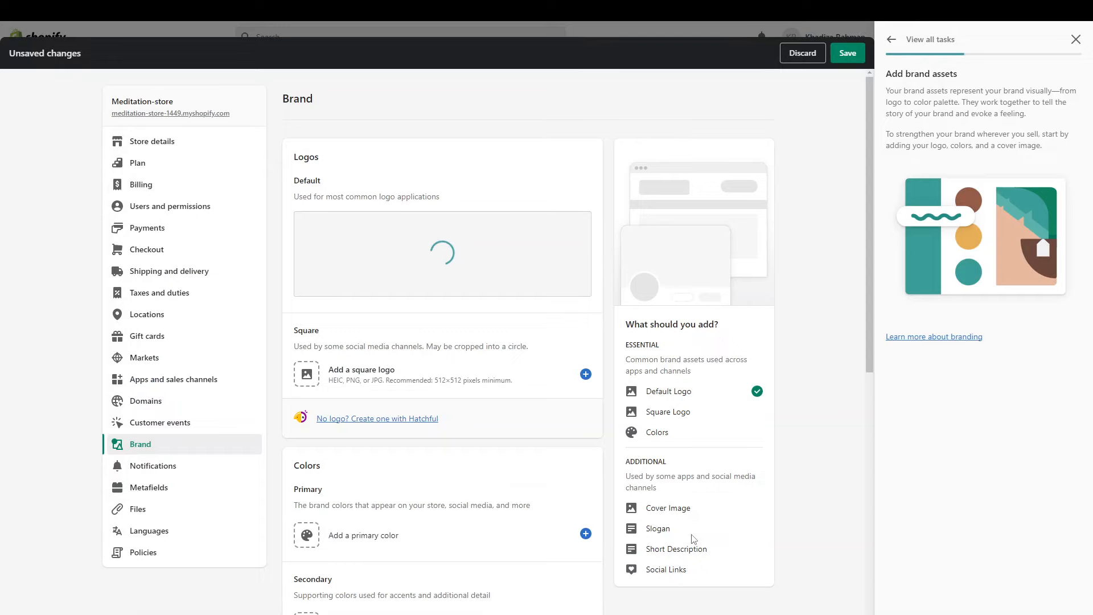
Set the brand's primary color to green #22ca15 and save the brand assets
{"action": "scroll", "coordinate": [488, 551], "scroll_direction": "down", "scroll_amount": 3}
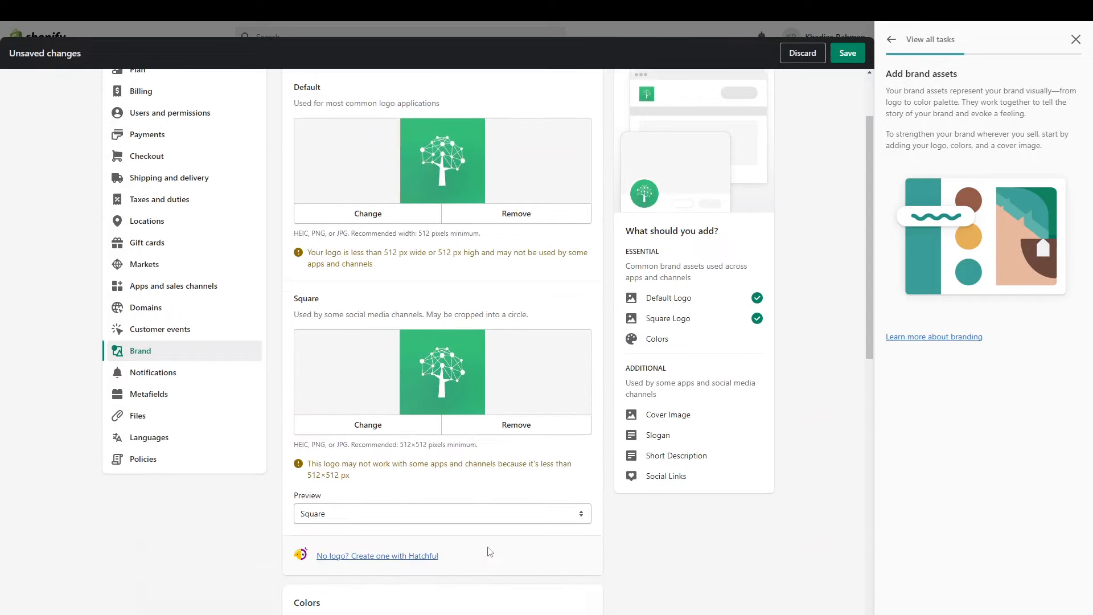
{"action": "scroll", "coordinate": [488, 551], "scroll_direction": "down", "scroll_amount": 5}
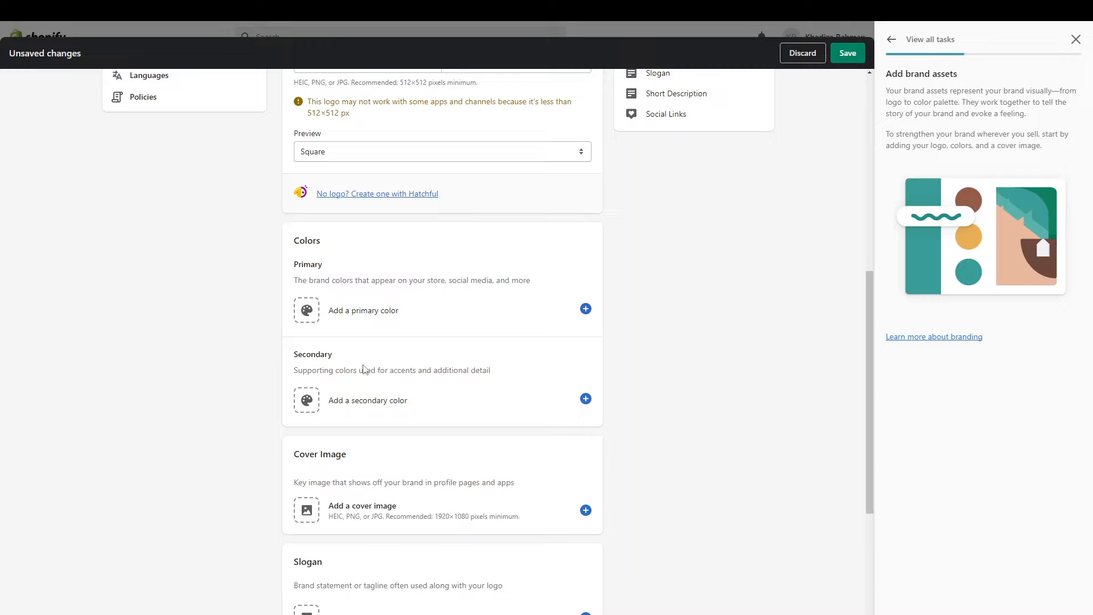
{"action": "left_click", "coordinate": [309, 312]}
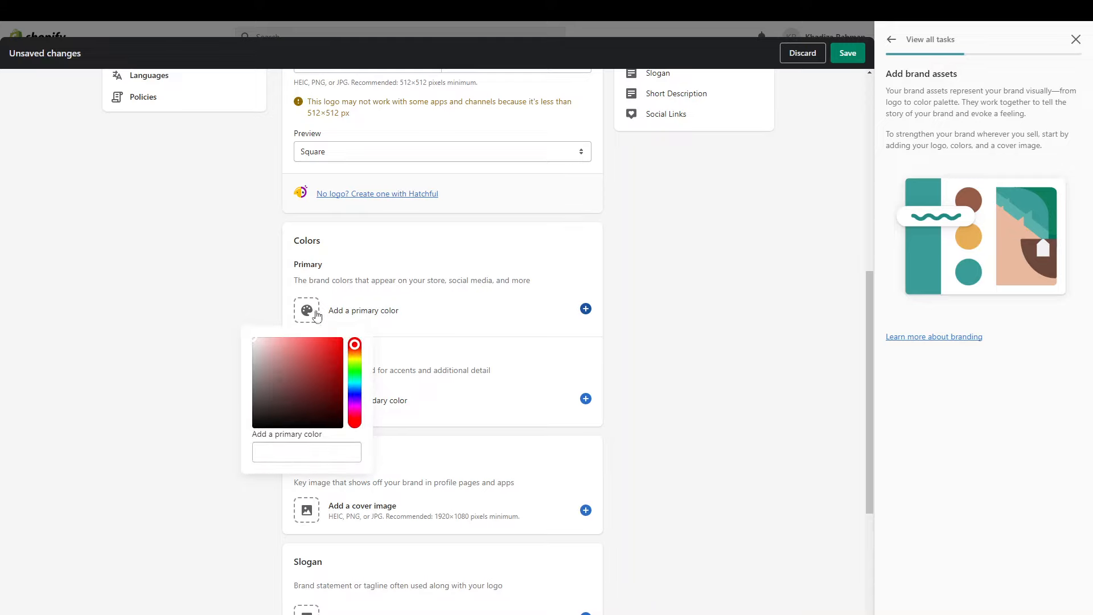
{"action": "left_click", "coordinate": [354, 373]}
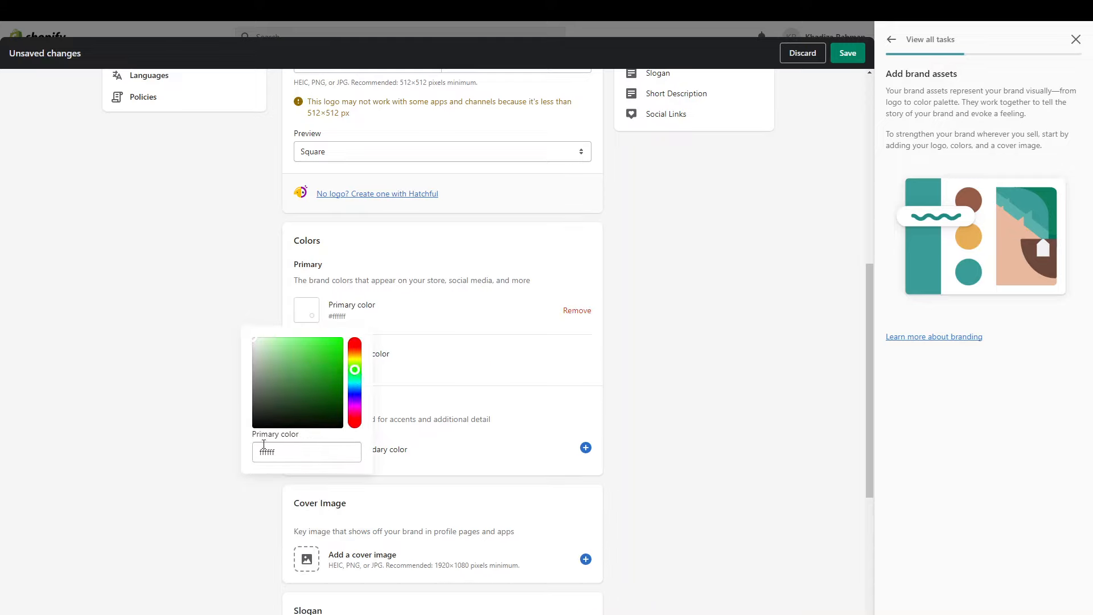
{"action": "mouse_move", "coordinate": [330, 345]}
{"action": "left_mouse_down"}
{"action": "mouse_move", "coordinate": [339, 338]}
{"action": "mouse_move", "coordinate": [334, 359]}
{"action": "left_mouse_up"}
{"action": "left_click", "coordinate": [733, 311]}
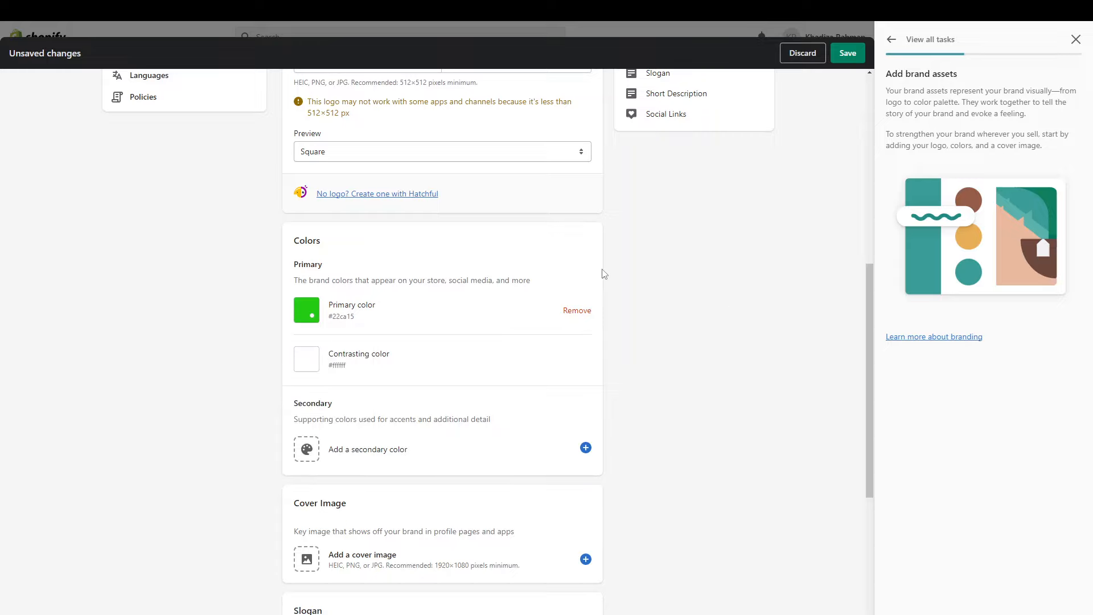
{"action": "scroll", "coordinate": [302, 368], "scroll_direction": "up", "scroll_amount": 1}
{"action": "left_click_drag", "start_coordinate": [320, 430], "coordinate": [236, 548]}
{"action": "scroll", "coordinate": [436, 380], "scroll_direction": "up", "scroll_amount": 7}
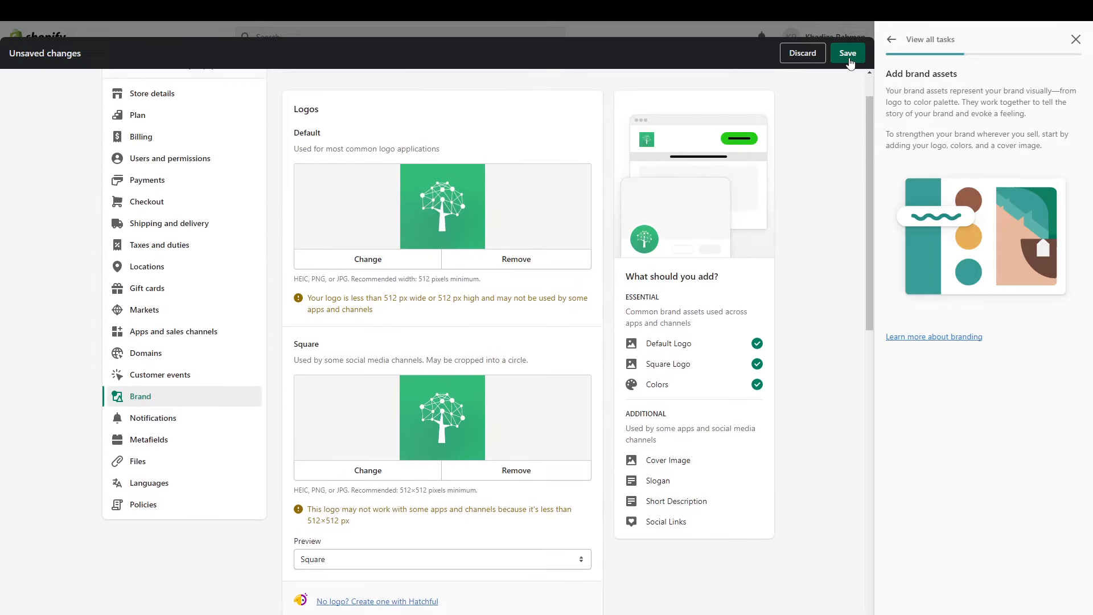
{"action": "left_click", "coordinate": [848, 53]}
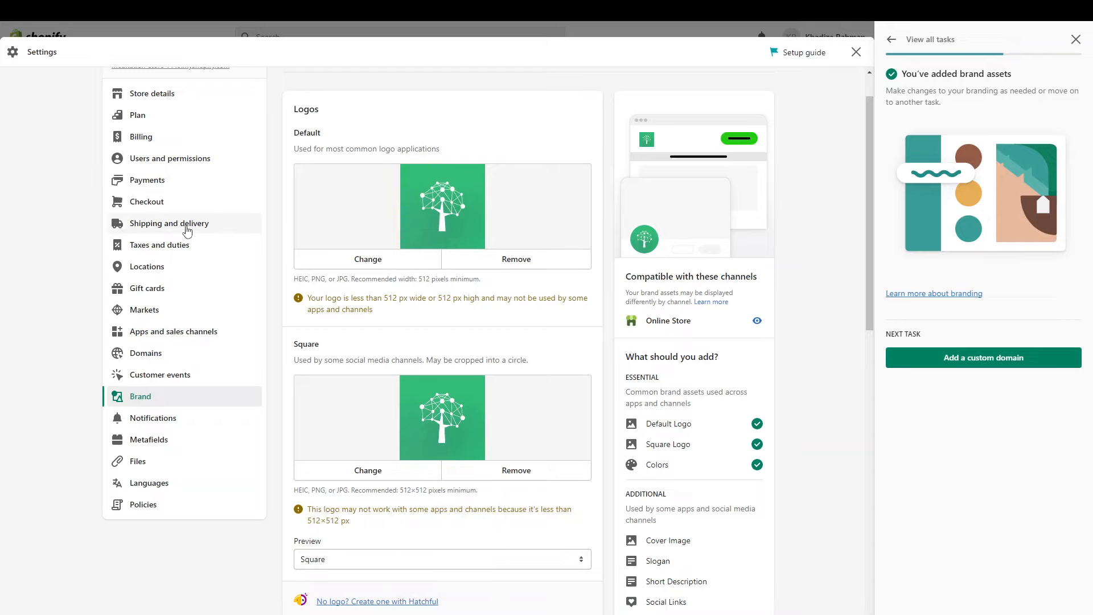
Open the shipping and delivery settings and manage the general shipping rates profile
{"action": "scroll", "coordinate": [173, 238], "scroll_direction": "up", "scroll_amount": 1}
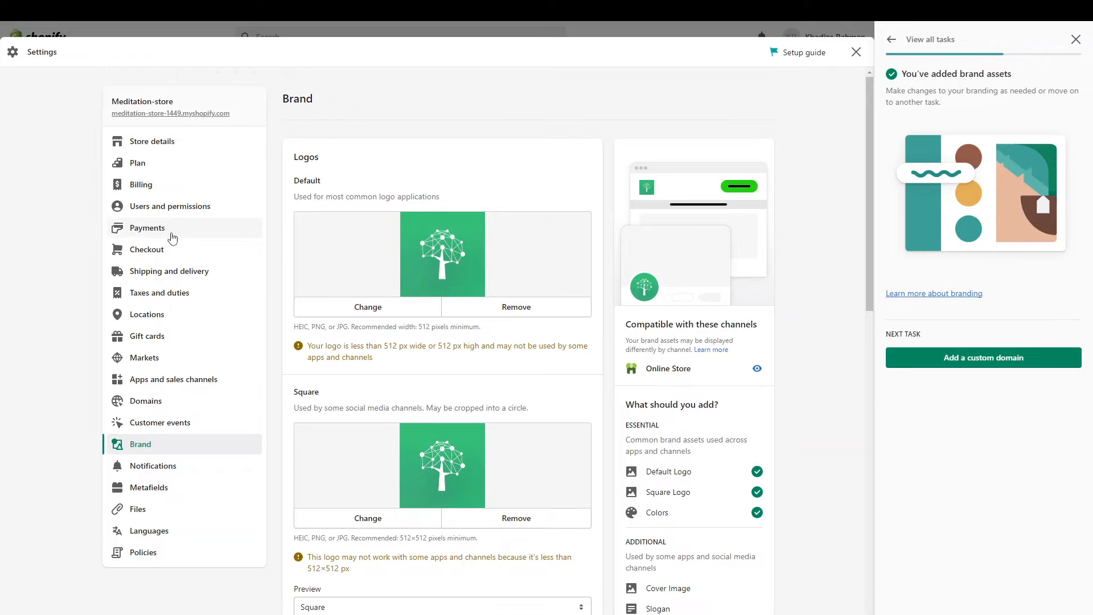
{"action": "left_click", "coordinate": [152, 279]}
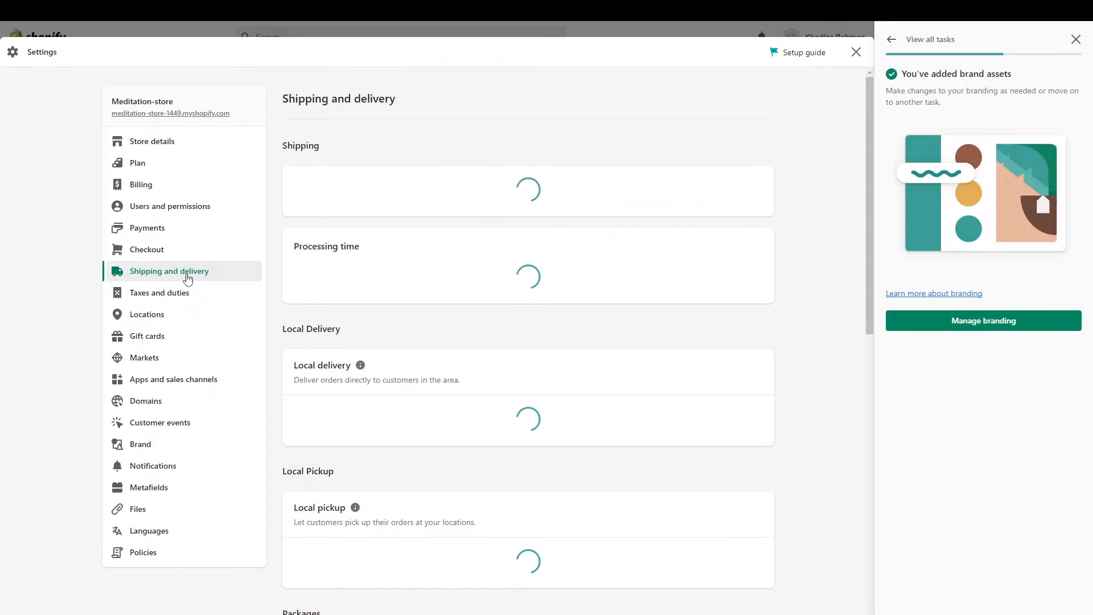
{"action": "scroll", "coordinate": [395, 395], "scroll_direction": "down", "scroll_amount": 5}
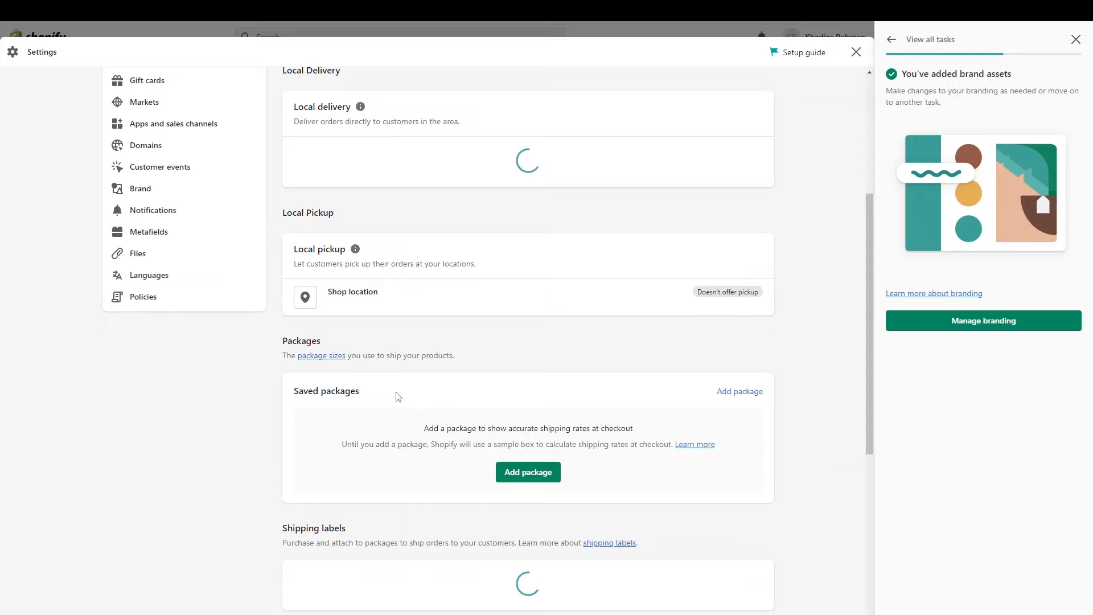
{"action": "scroll", "coordinate": [478, 299], "scroll_direction": "up", "scroll_amount": 5}
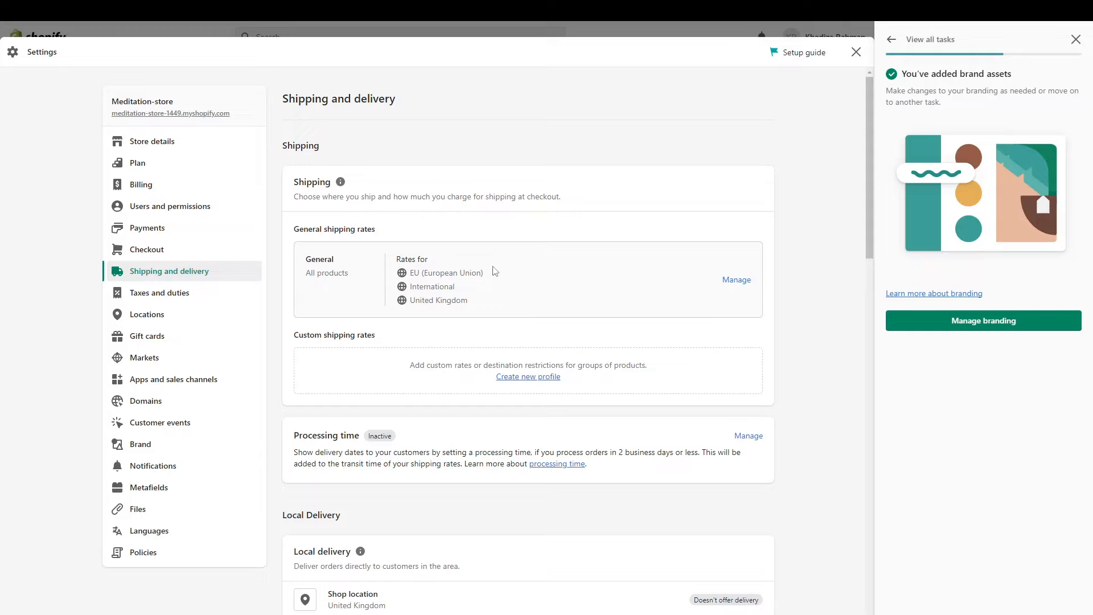
{"action": "left_click", "coordinate": [736, 281]}
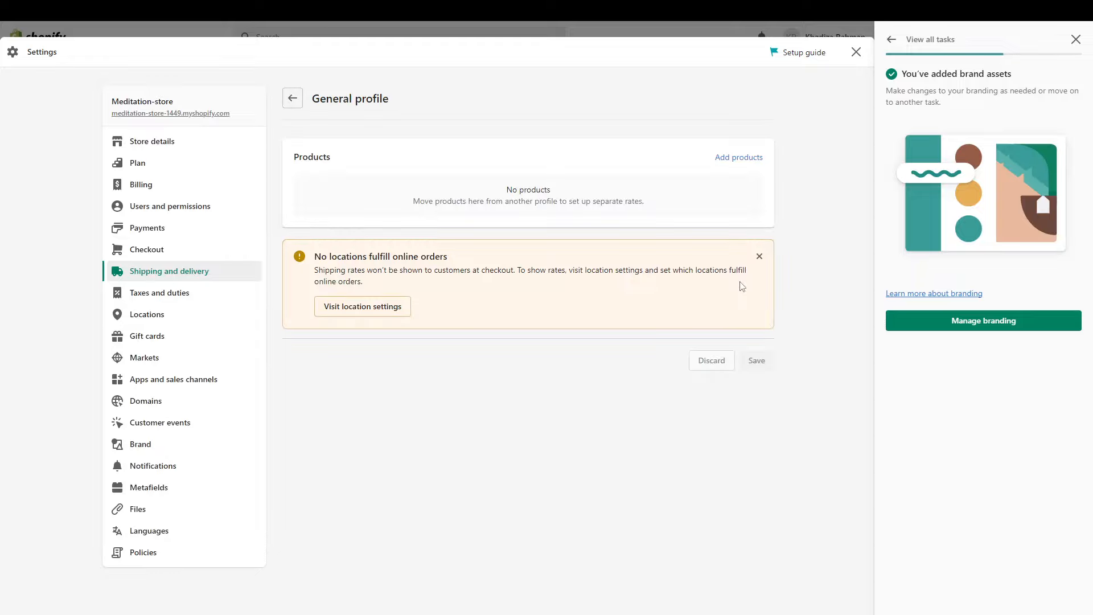
Examine the general profile's shipping origin, its shipping zones and the rates set for each zone
{"action": "scroll", "coordinate": [680, 356], "scroll_direction": "down", "scroll_amount": 1}
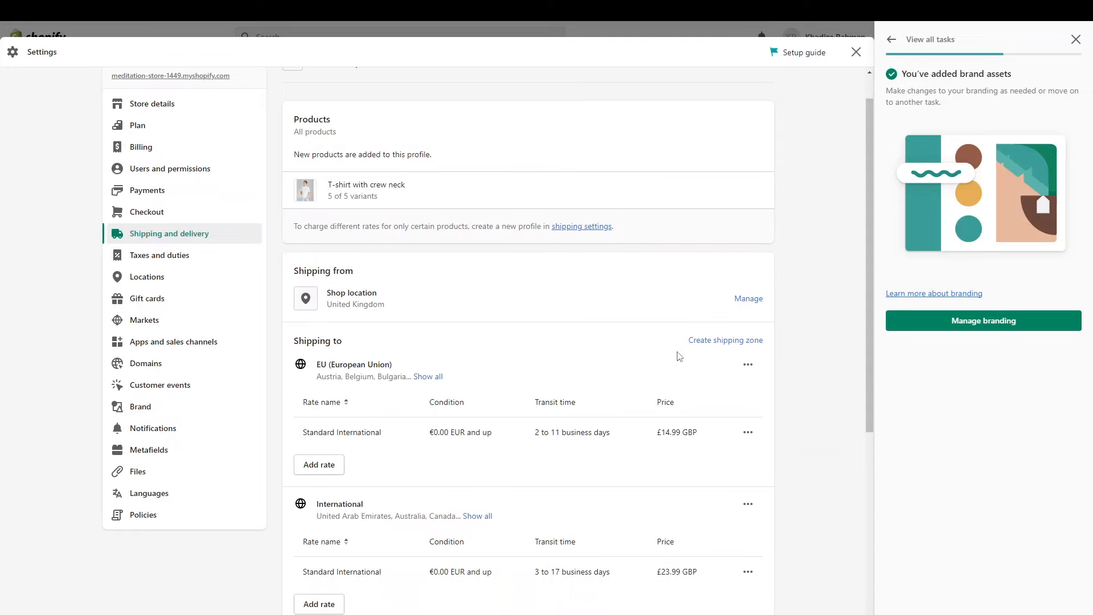
{"action": "scroll", "coordinate": [679, 356], "scroll_direction": "down", "scroll_amount": 1}
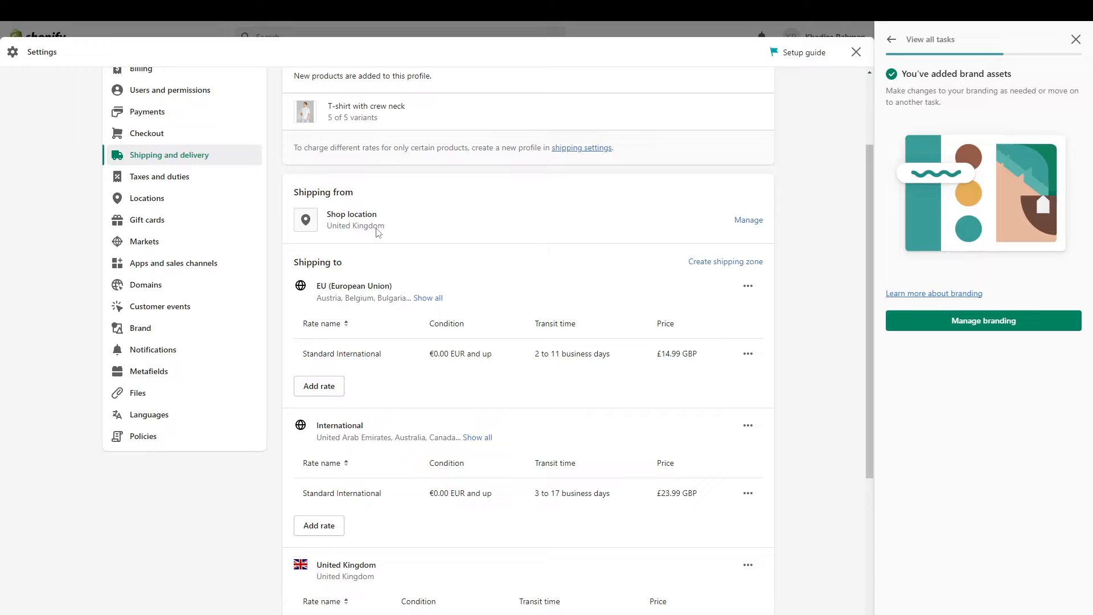
{"action": "scroll", "coordinate": [462, 307], "scroll_direction": "down", "scroll_amount": 3}
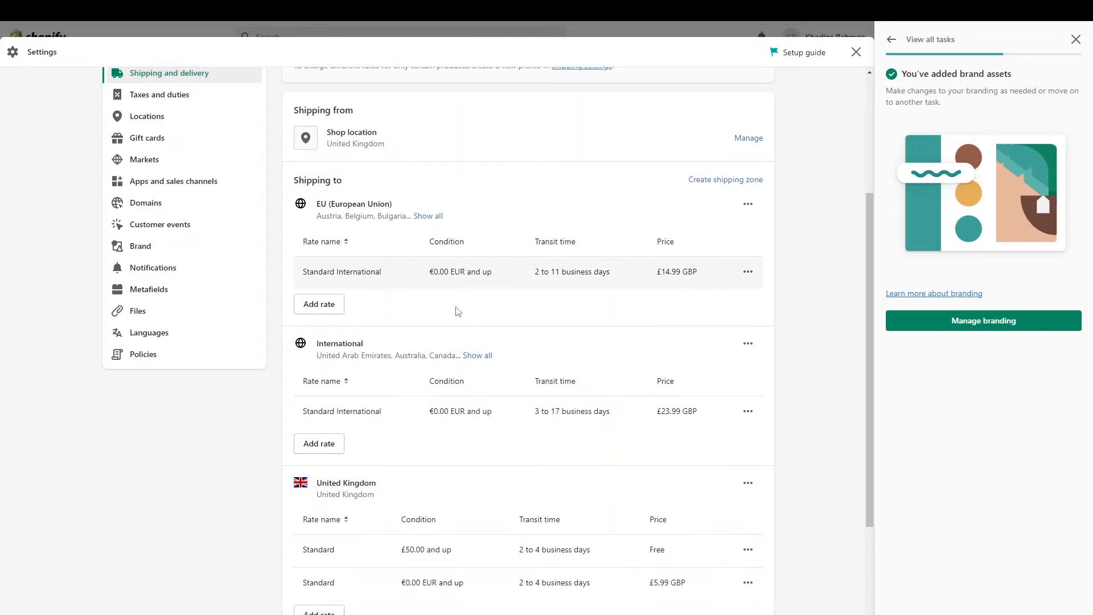
{"action": "scroll", "coordinate": [397, 434], "scroll_direction": "up", "scroll_amount": 3}
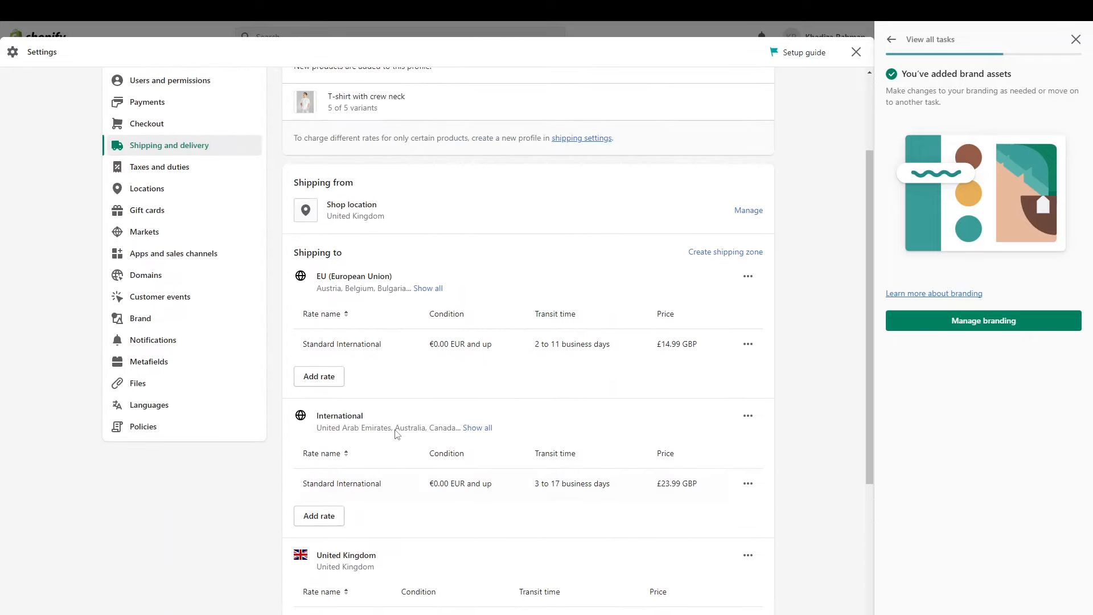
{"action": "scroll", "coordinate": [395, 434], "scroll_direction": "down", "scroll_amount": 1}
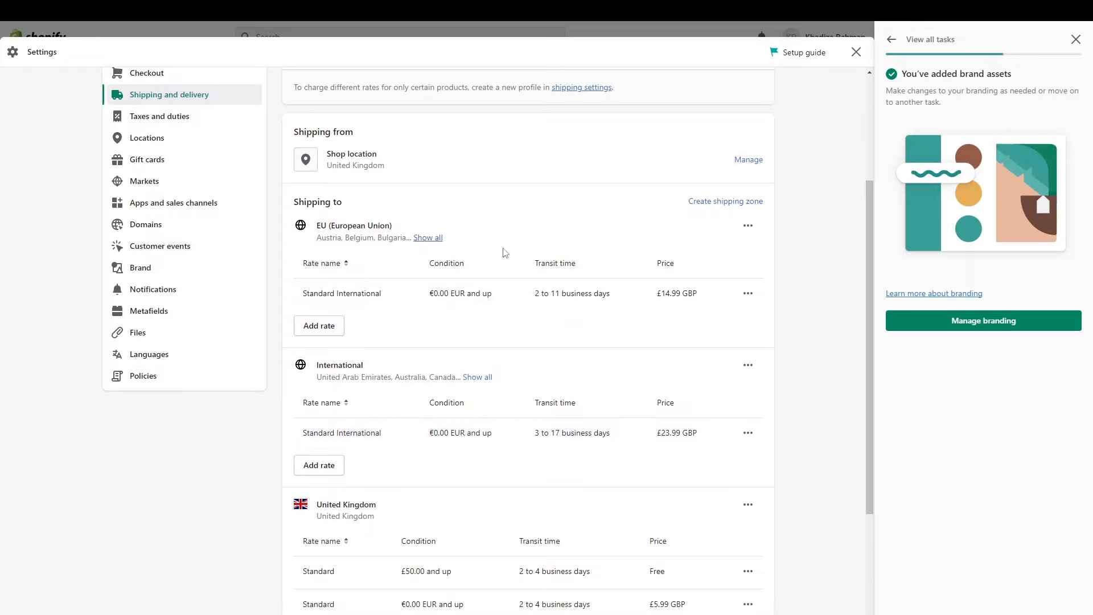
{"action": "scroll", "coordinate": [508, 303], "scroll_direction": "down", "scroll_amount": 1}
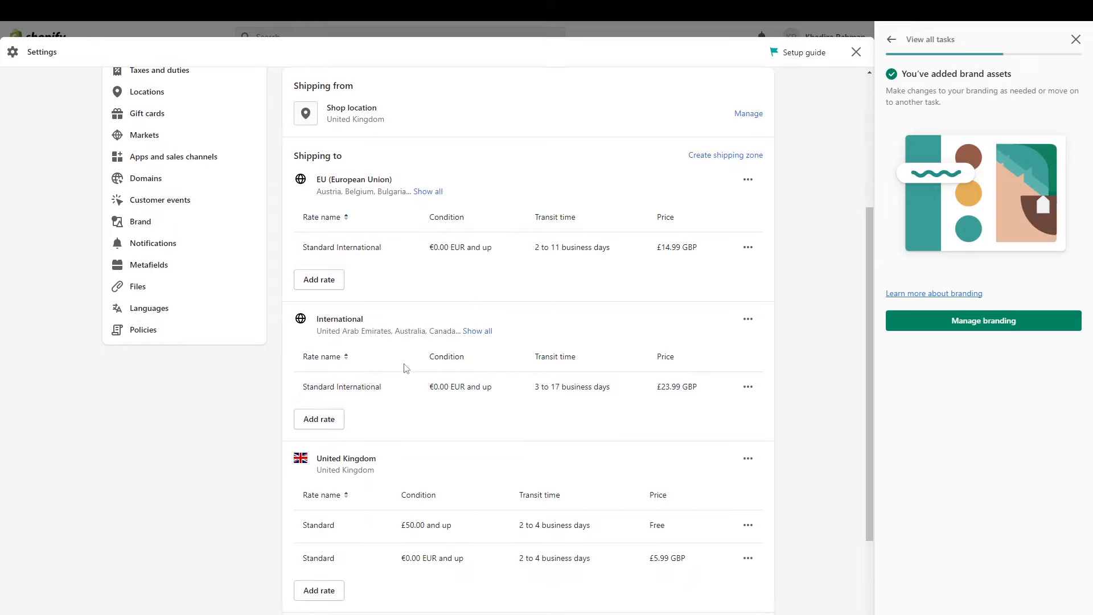
{"action": "scroll", "coordinate": [405, 366], "scroll_direction": "down", "scroll_amount": 1}
{"action": "scroll", "coordinate": [419, 341], "scroll_direction": "down", "scroll_amount": 1}
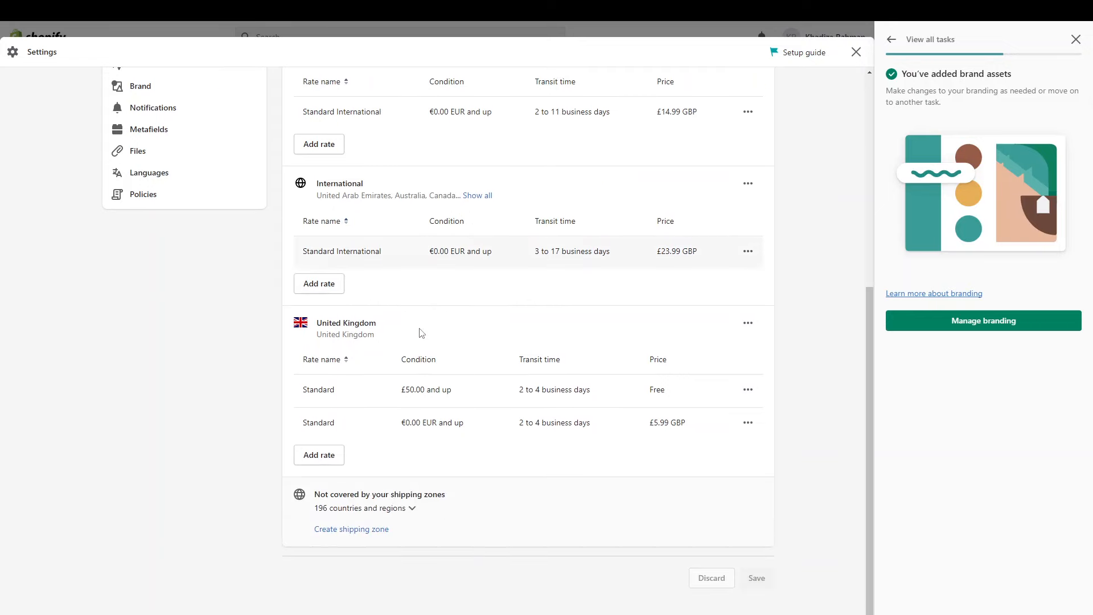
{"action": "scroll", "coordinate": [389, 354], "scroll_direction": "up", "scroll_amount": 4}
{"action": "right_click", "coordinate": [387, 349]}
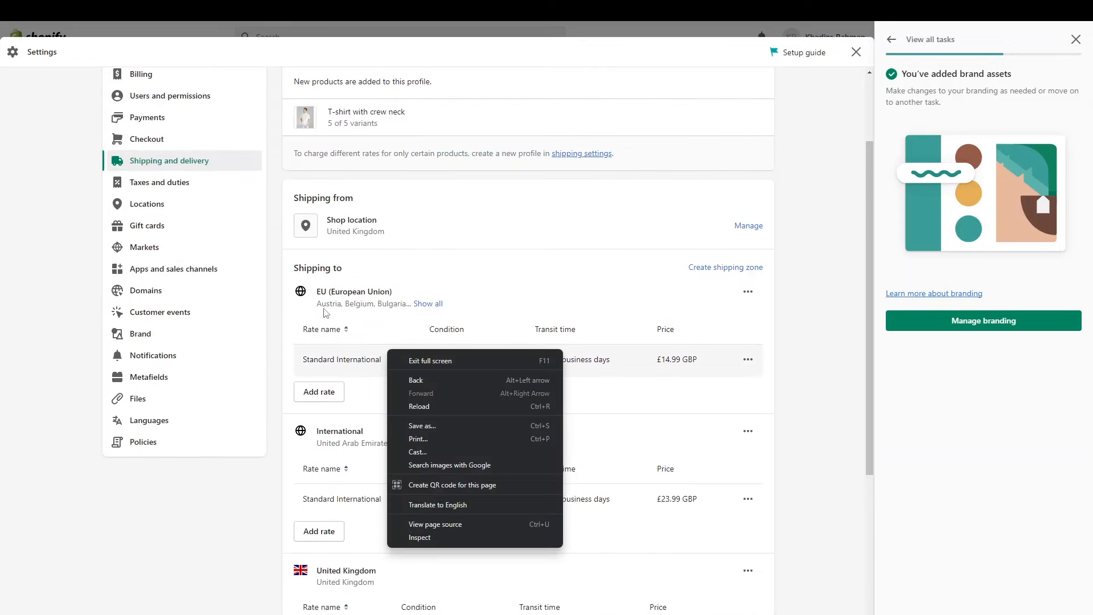
{"action": "left_click", "coordinate": [433, 289]}
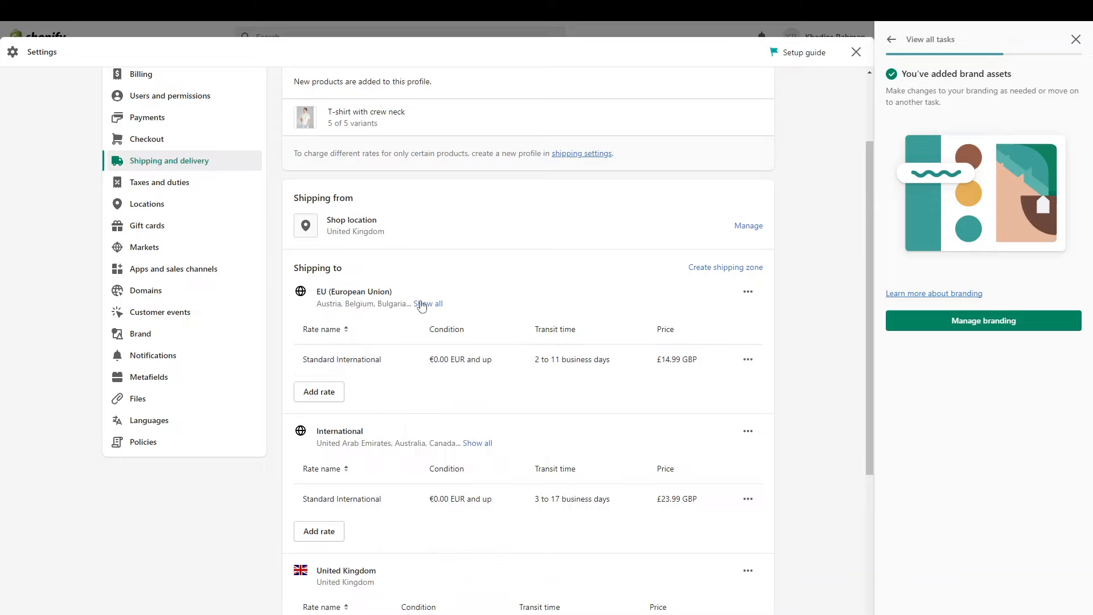
Expand the full country lists of the EU (European Union) and International shipping zones and review them
{"action": "left_click", "coordinate": [435, 305]}
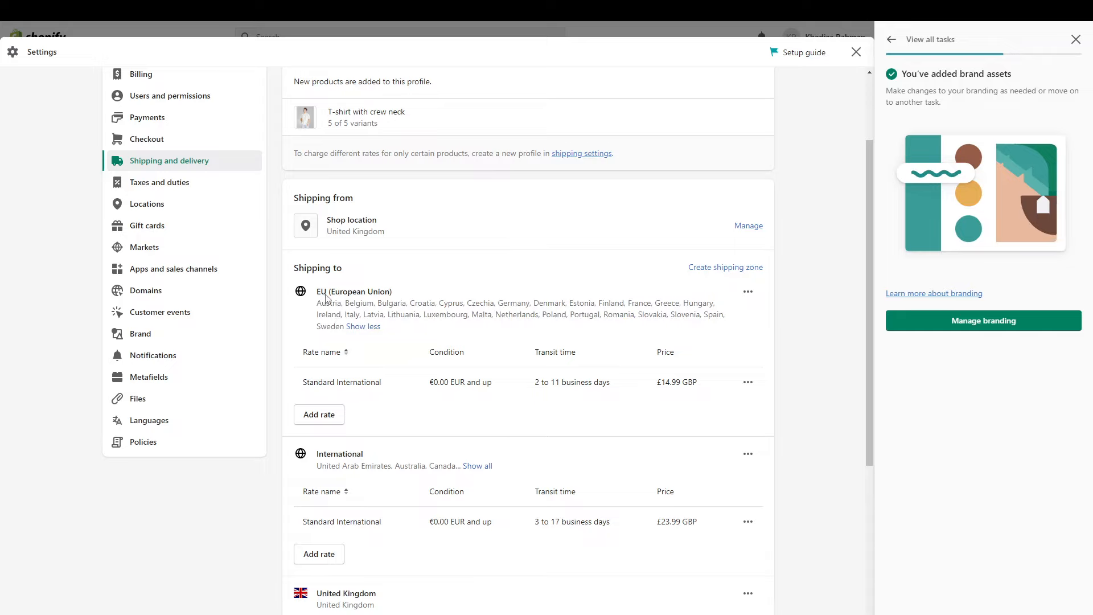
{"action": "scroll", "coordinate": [367, 380], "scroll_direction": "down", "scroll_amount": 2}
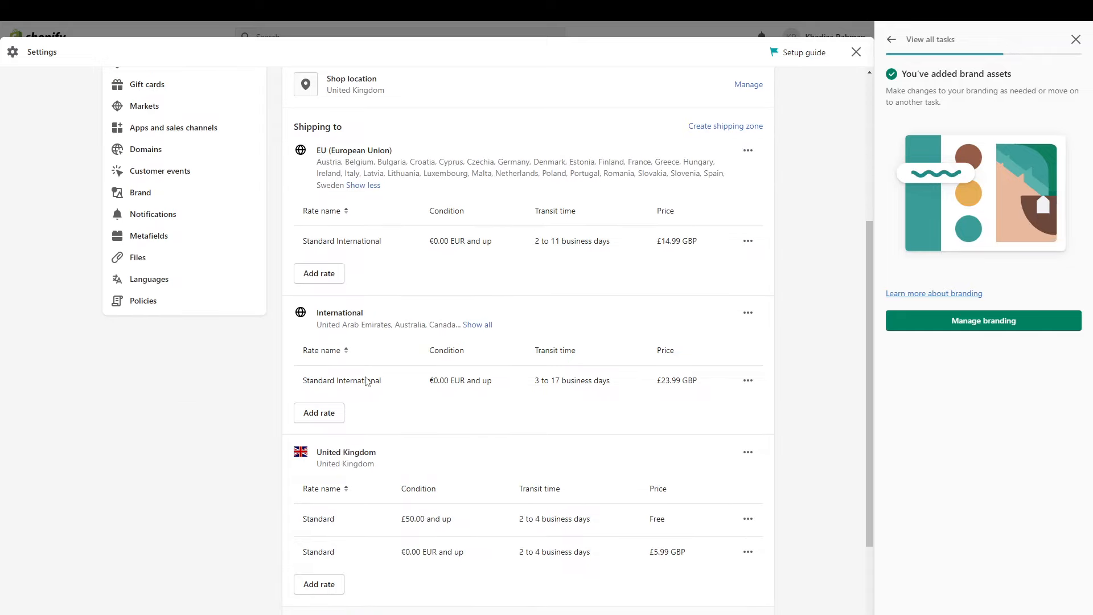
{"action": "left_click", "coordinate": [482, 325]}
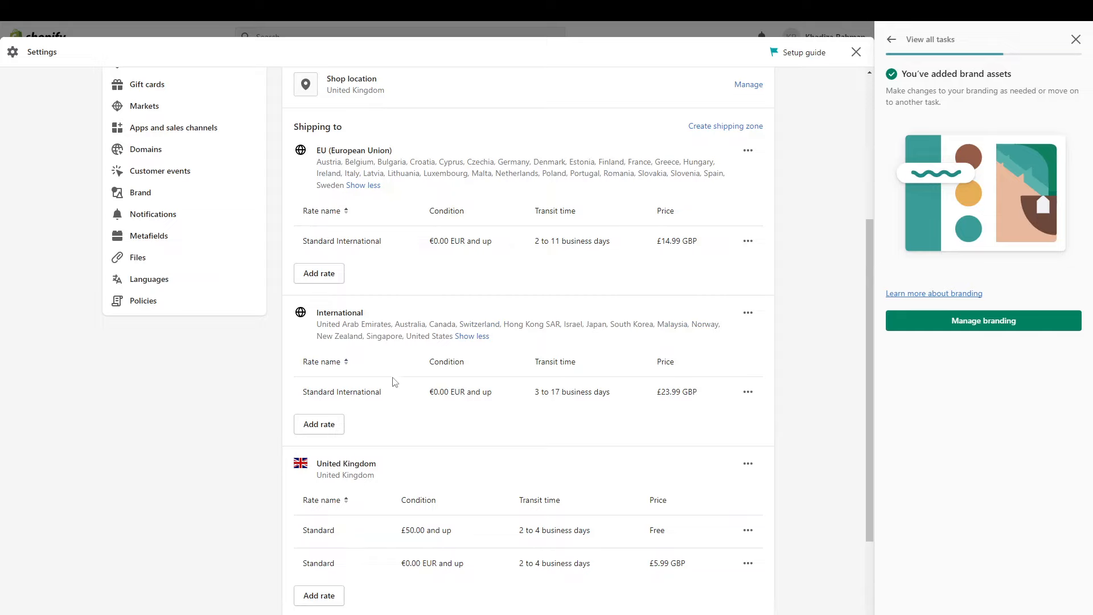
{"action": "scroll", "coordinate": [397, 389], "scroll_direction": "down", "scroll_amount": 2}
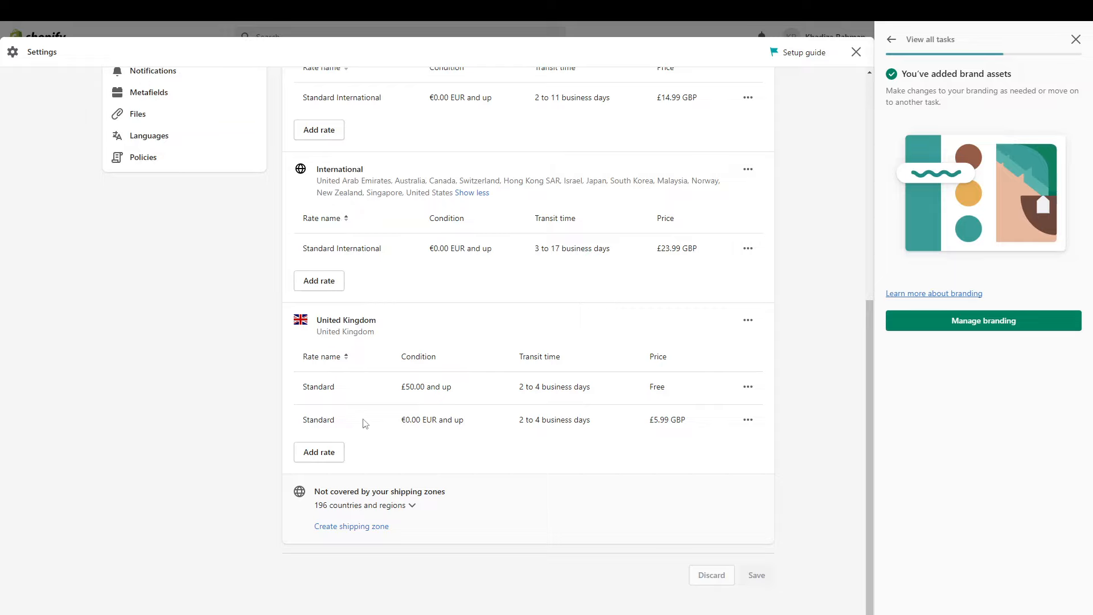
{"action": "scroll", "coordinate": [409, 376], "scroll_direction": "up", "scroll_amount": 5}
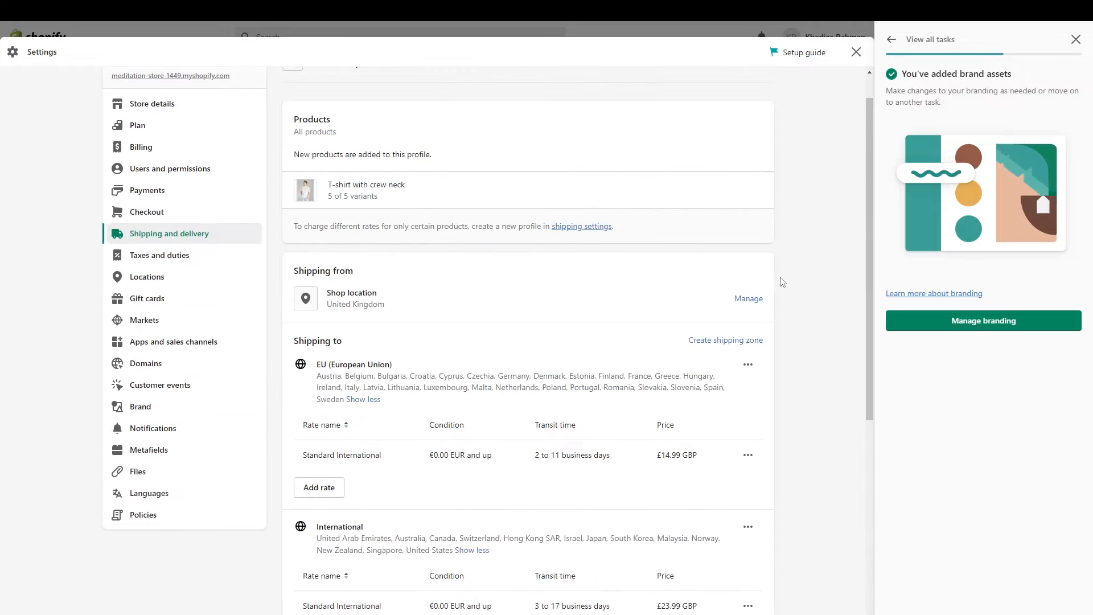
Open the EU (European Union) zone for editing, look through its selectable countries, and close it without changes
{"action": "left_click", "coordinate": [749, 365]}
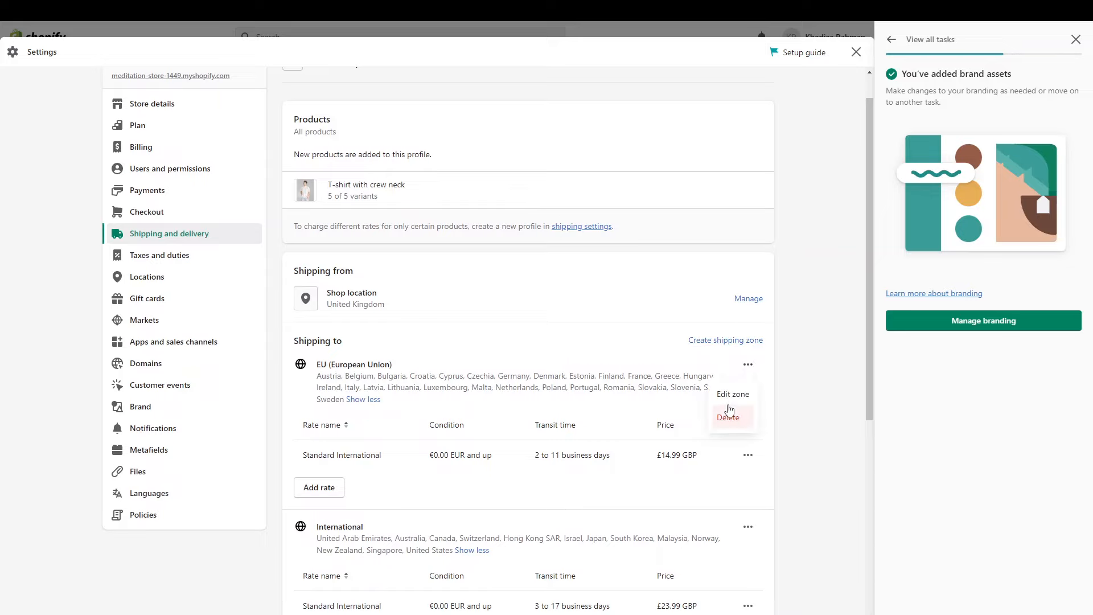
{"action": "left_click", "coordinate": [731, 398]}
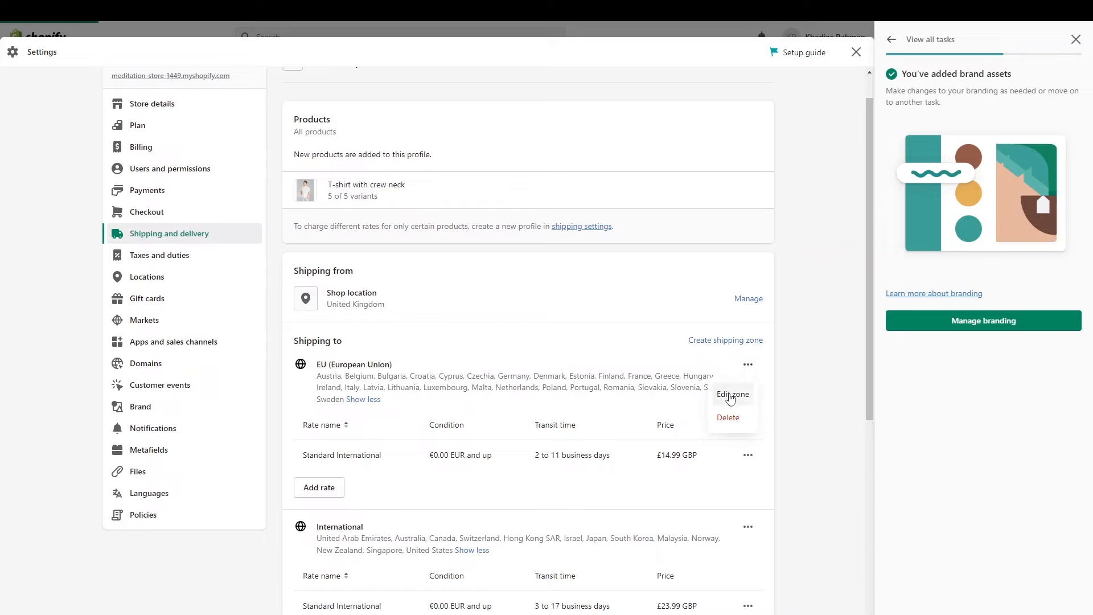
{"action": "scroll", "coordinate": [366, 446], "scroll_direction": "down", "scroll_amount": 5}
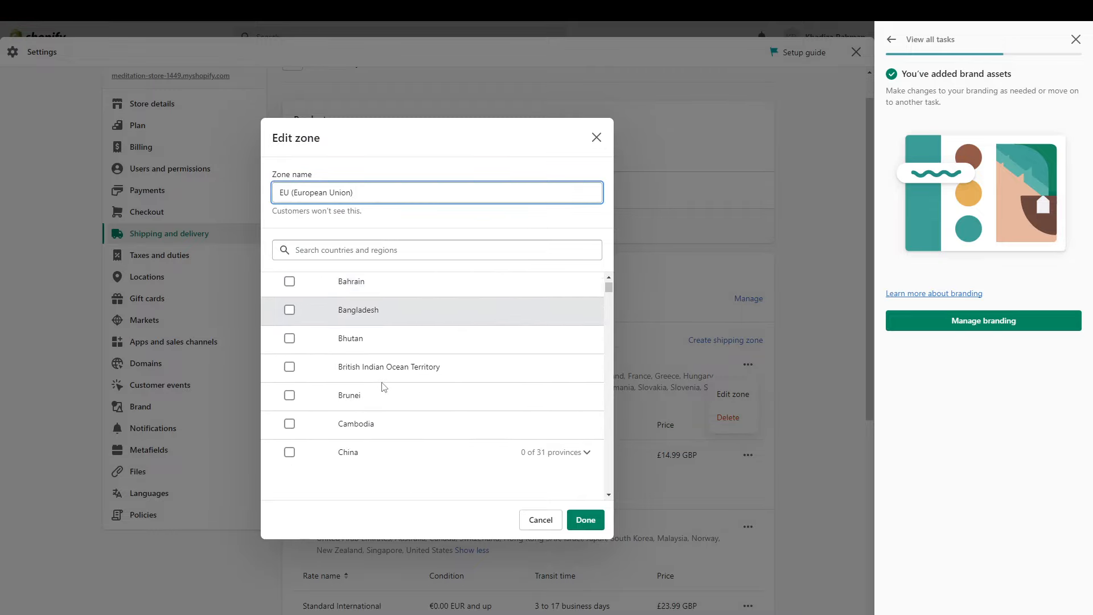
{"action": "left_click", "coordinate": [746, 428]}
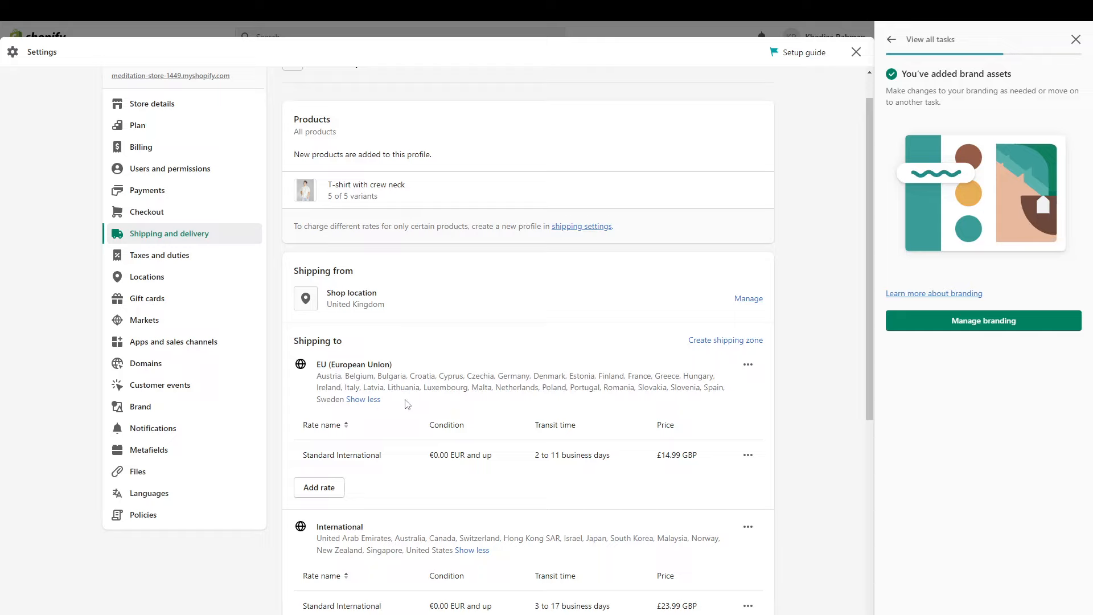
Start adding a rate to the EU (European Union) zone, comparing the carrier-calculated option but keeping Set up your own rates
{"action": "scroll", "coordinate": [408, 404], "scroll_direction": "down", "scroll_amount": 2}
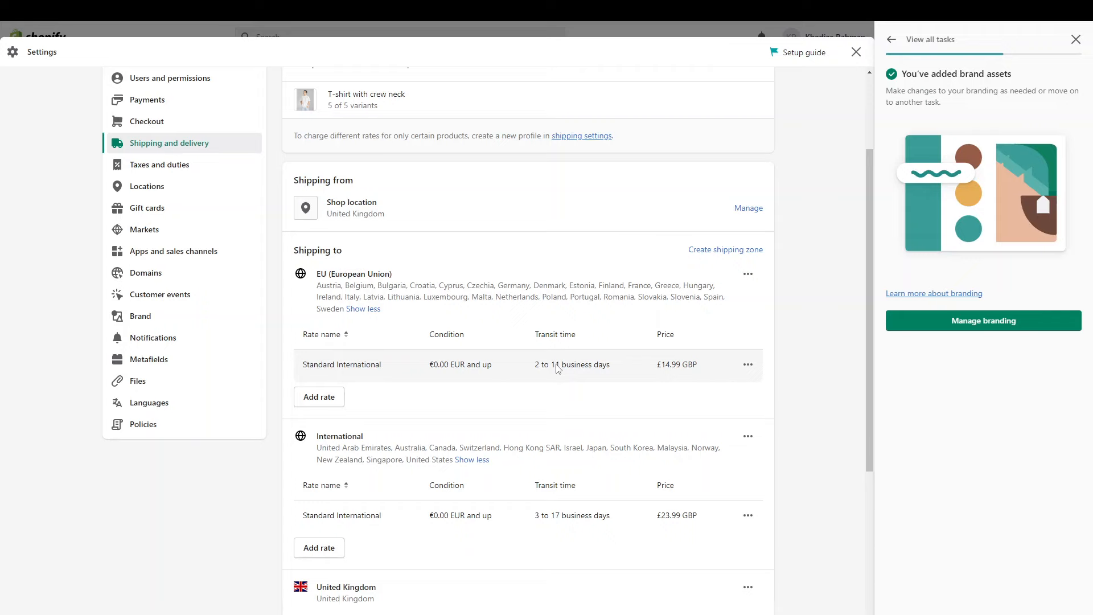
{"action": "left_click", "coordinate": [307, 402]}
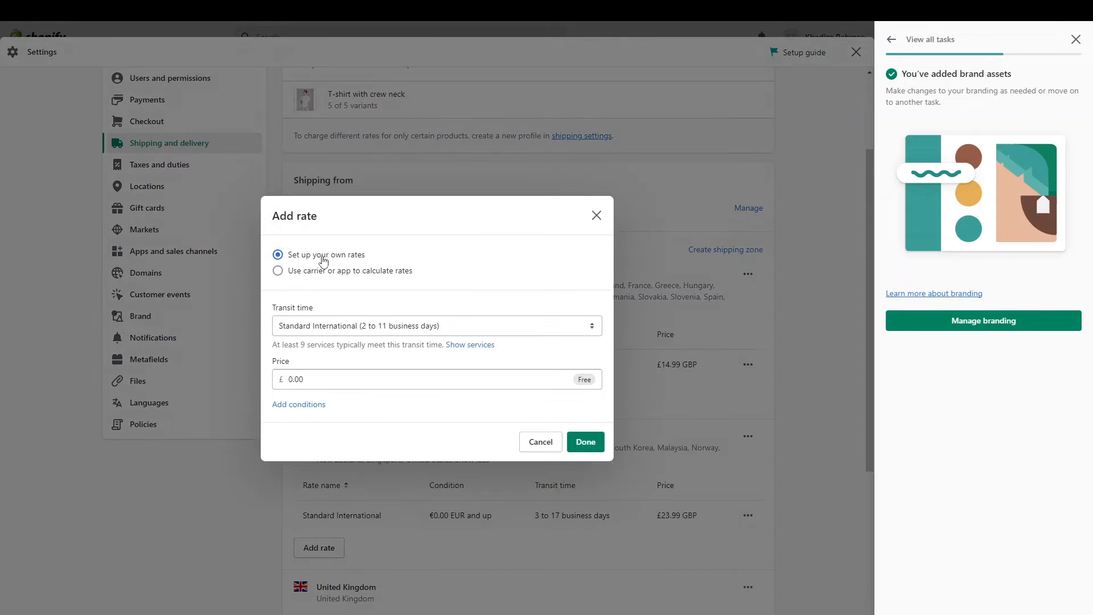
{"action": "left_click", "coordinate": [359, 271]}
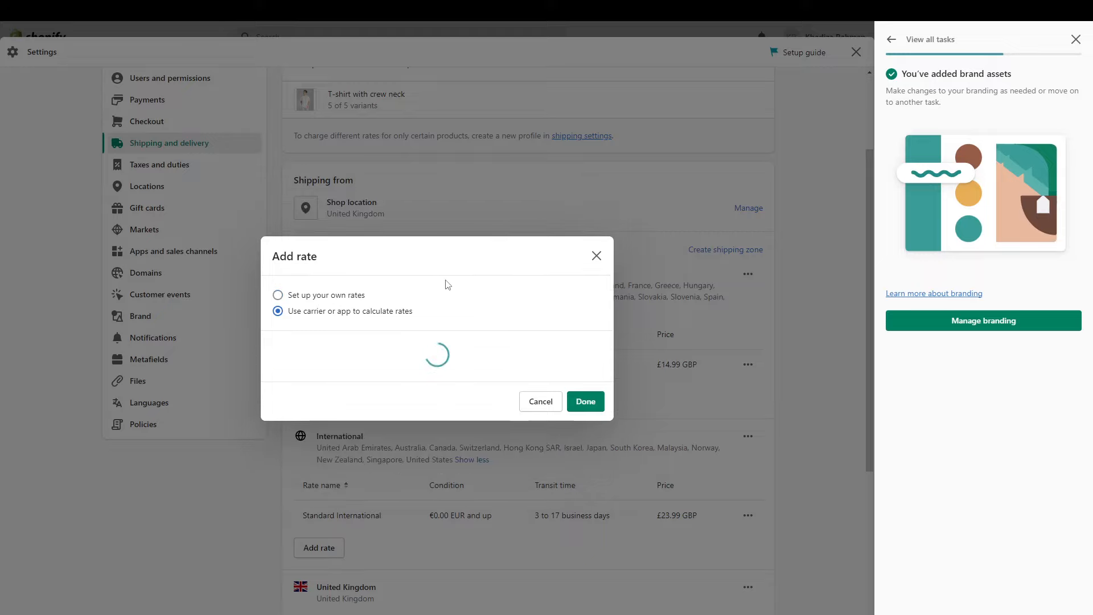
{"action": "left_click", "coordinate": [340, 297]}
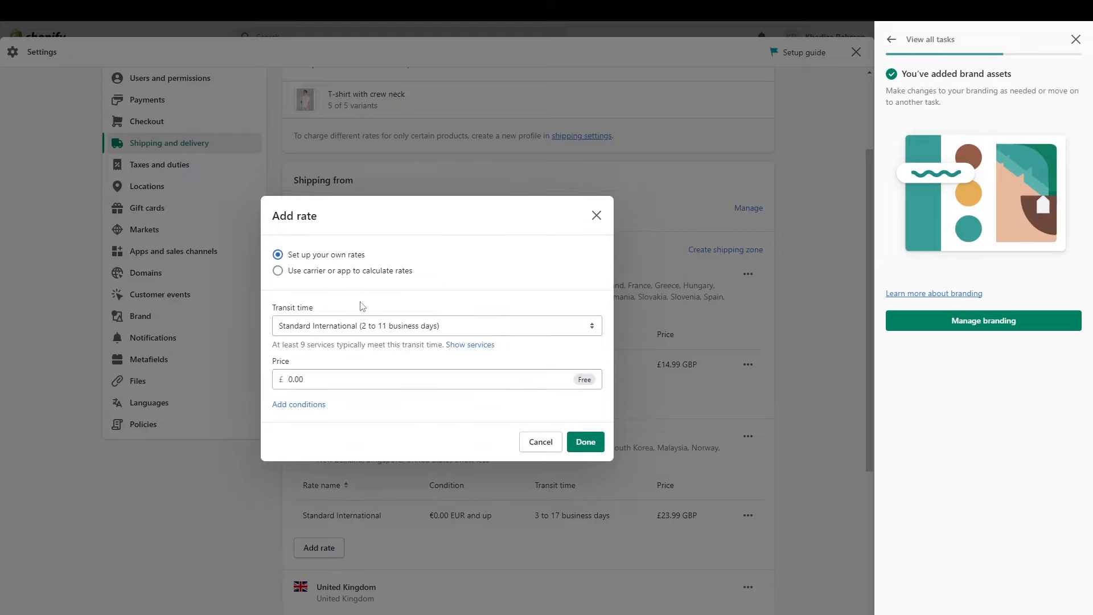
Try Custom flat rate as the new rate's transit time, then set it to Economy International (10 to 15 business days)
{"action": "left_click", "coordinate": [389, 332]}
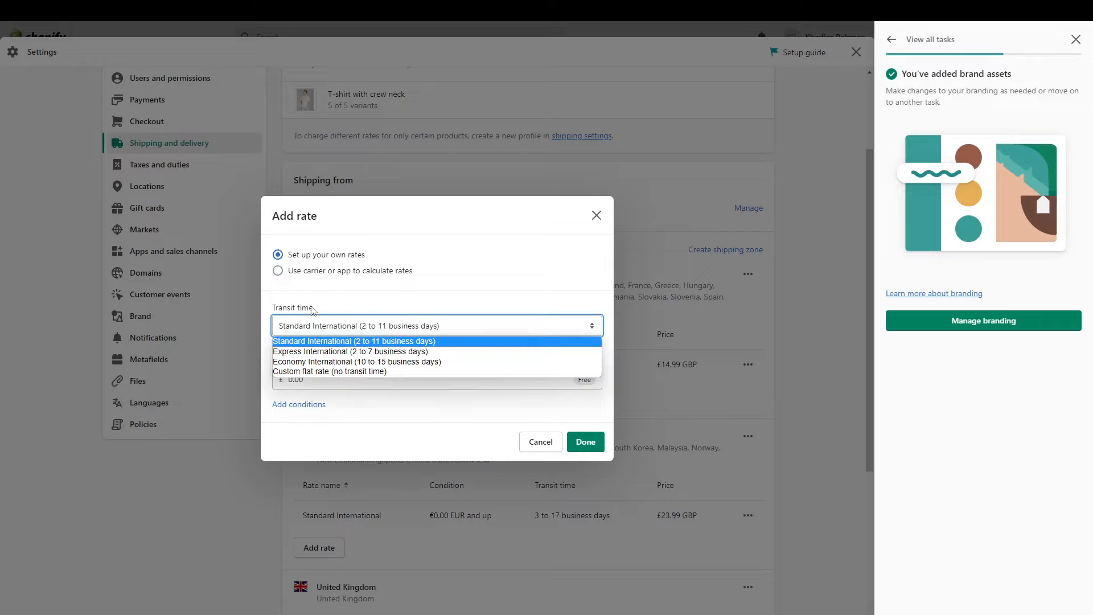
{"action": "left_click", "coordinate": [327, 371]}
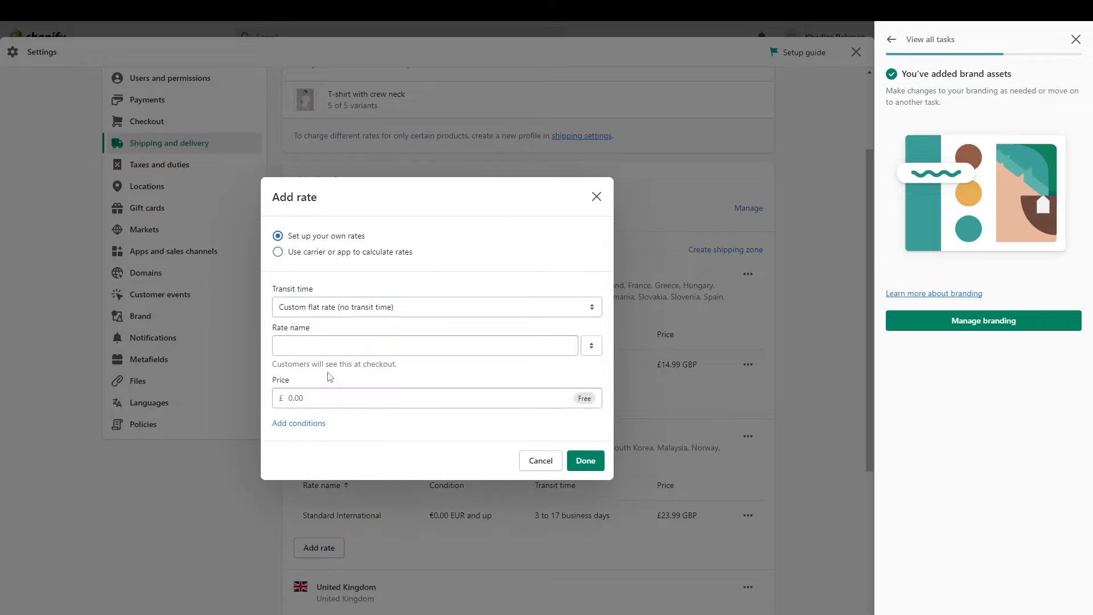
{"action": "left_click", "coordinate": [314, 311]}
{"action": "left_click", "coordinate": [315, 344]}
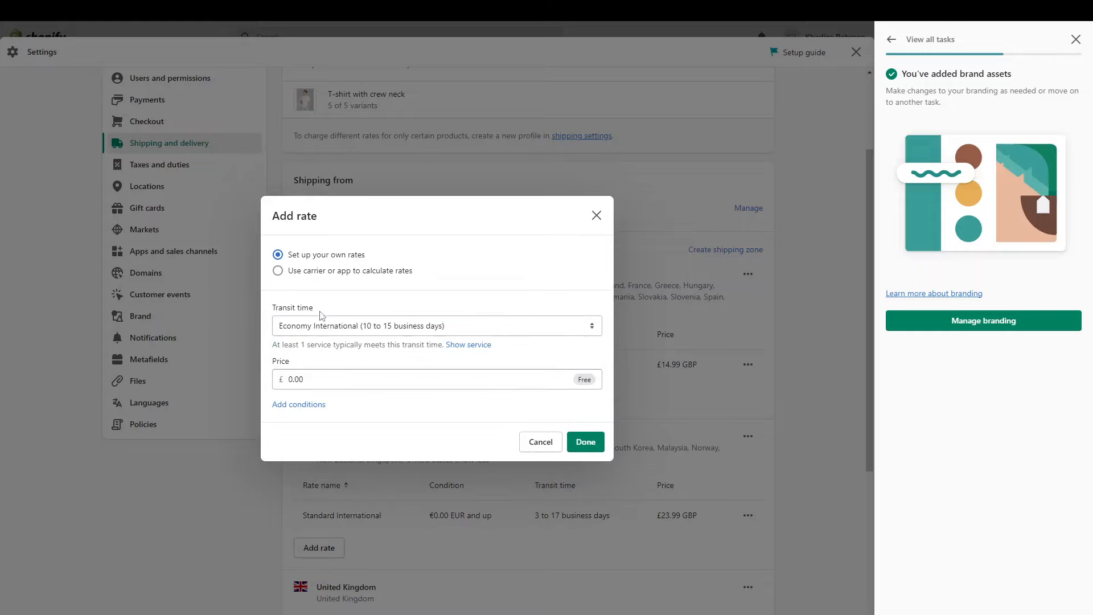
Set the new rate's price to £25.00 and add conditions to the rate
{"action": "left_click", "coordinate": [323, 385]}
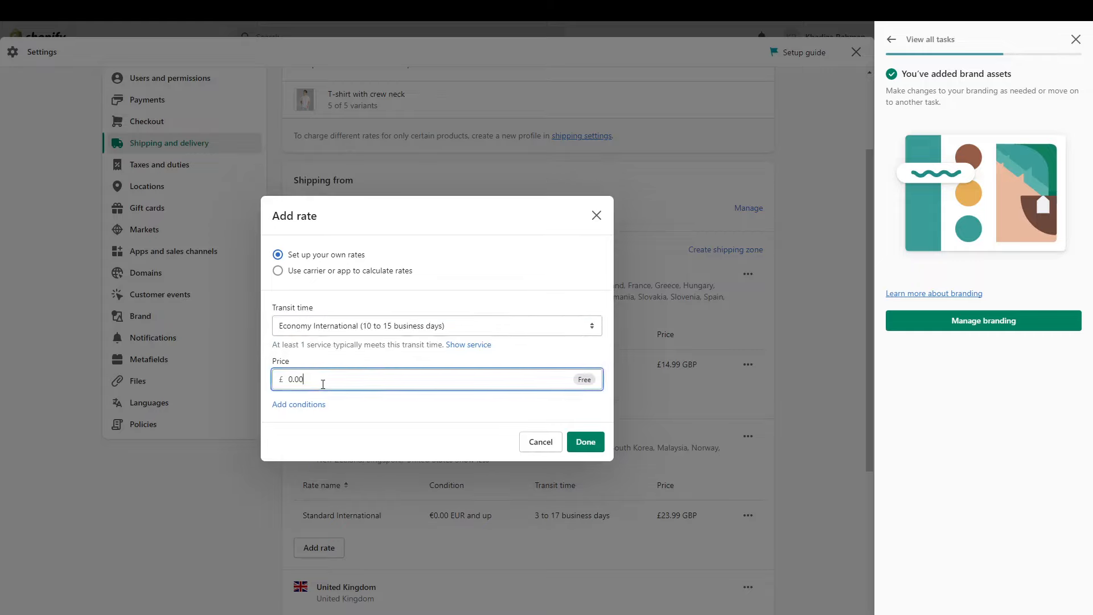
{"action": "left_click_drag", "start_coordinate": [323, 385], "coordinate": [264, 388]}
{"action": "type", "text": "25"}
{"action": "left_click", "coordinate": [306, 405]}
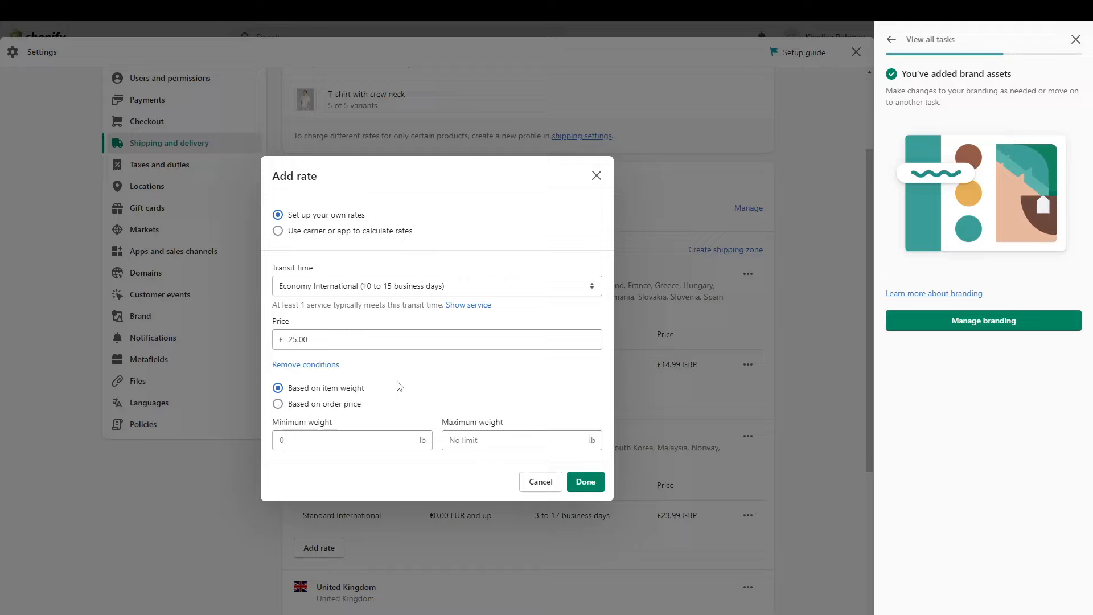
Change the new rate's transit time to Custom flat rate (no transit time) and name the rate Extra Heavy Item
{"action": "left_click", "coordinate": [413, 287]}
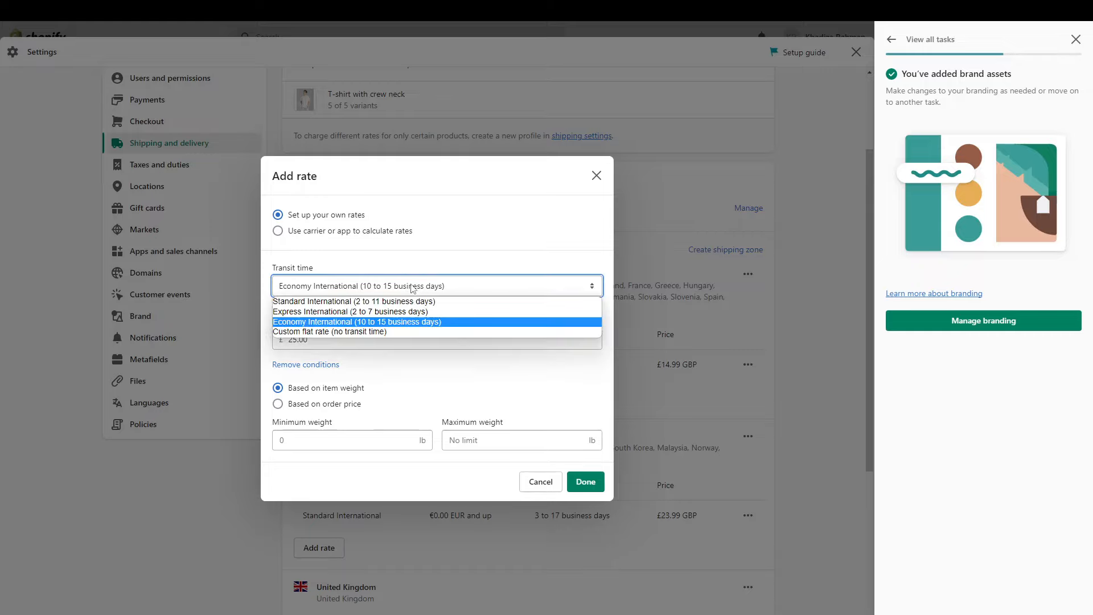
{"action": "left_click", "coordinate": [365, 334]}
{"action": "left_click", "coordinate": [328, 310]}
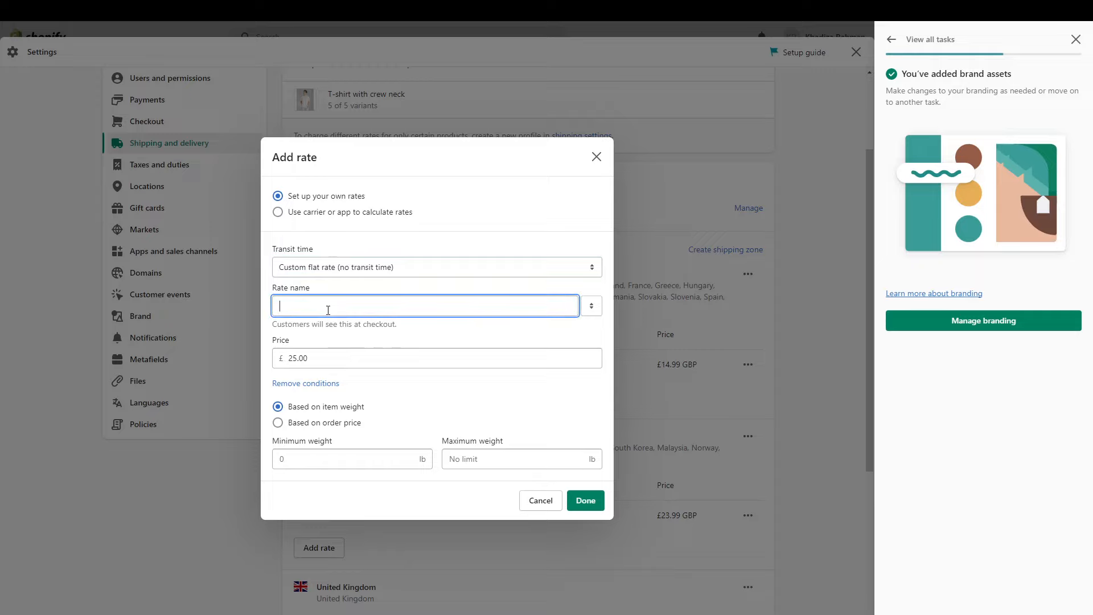
{"action": "type", "text": "Extra H"}
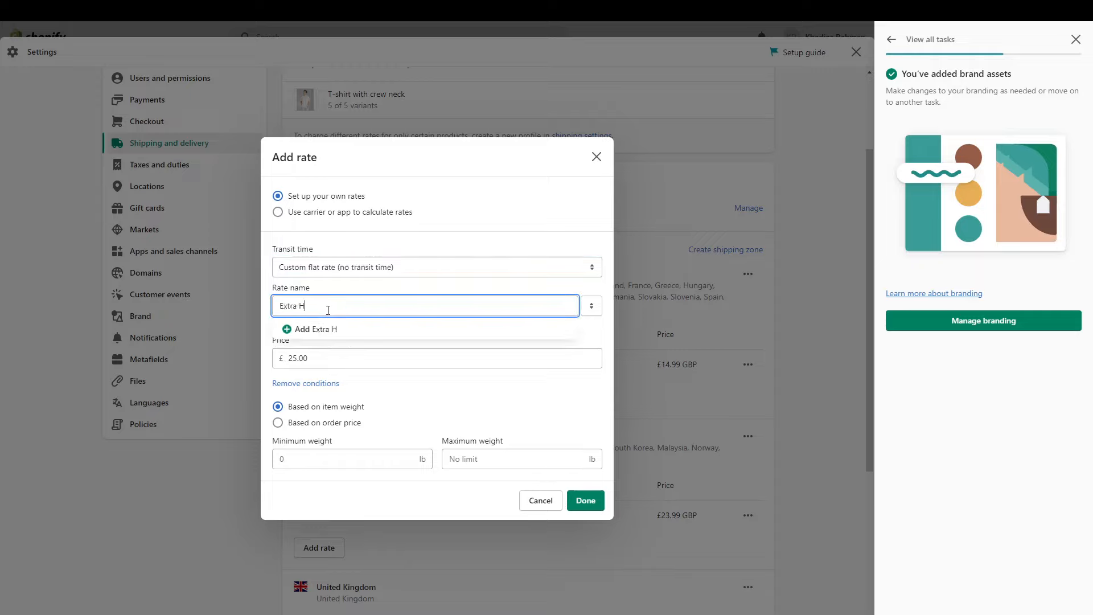
{"action": "type", "text": "Eavy Item"}
{"action": "left_click", "coordinate": [315, 335]}
{"action": "left_click", "coordinate": [309, 308]}
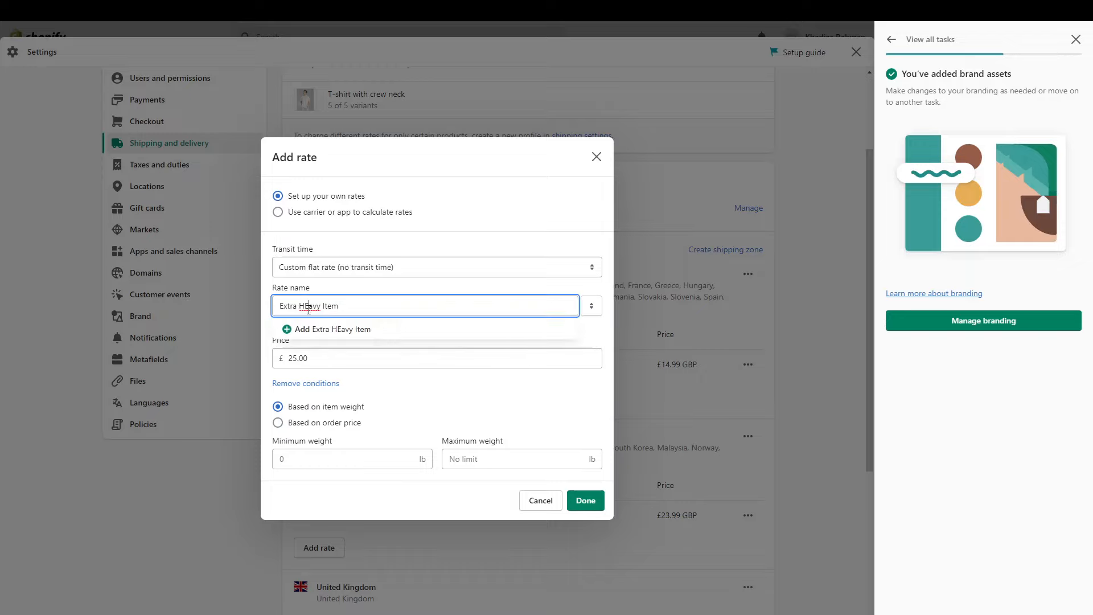
{"action": "key", "text": "BackSpace"}
{"action": "type", "text": "e"}
{"action": "left_click", "coordinate": [317, 331]}
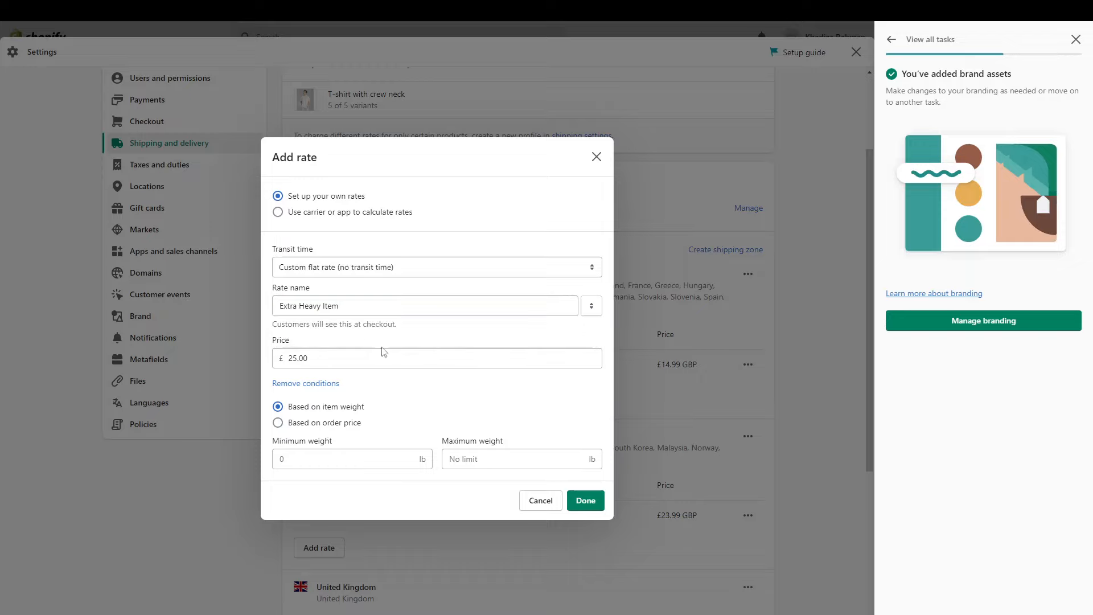
Set the Extra Heavy Item rate's price to £50.00 with an item weight condition of 85 to 100 lb, and finish adding it
{"action": "left_click", "coordinate": [316, 352]}
{"action": "double_click", "coordinate": [273, 361]}
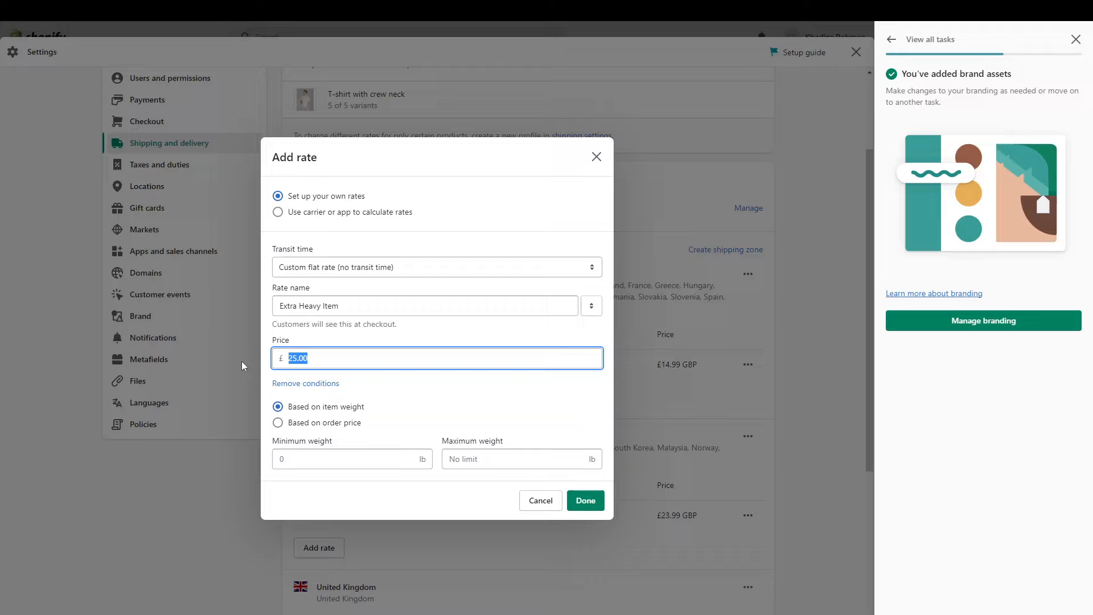
{"action": "type", "text": "50.00"}
{"action": "left_click", "coordinate": [336, 454]}
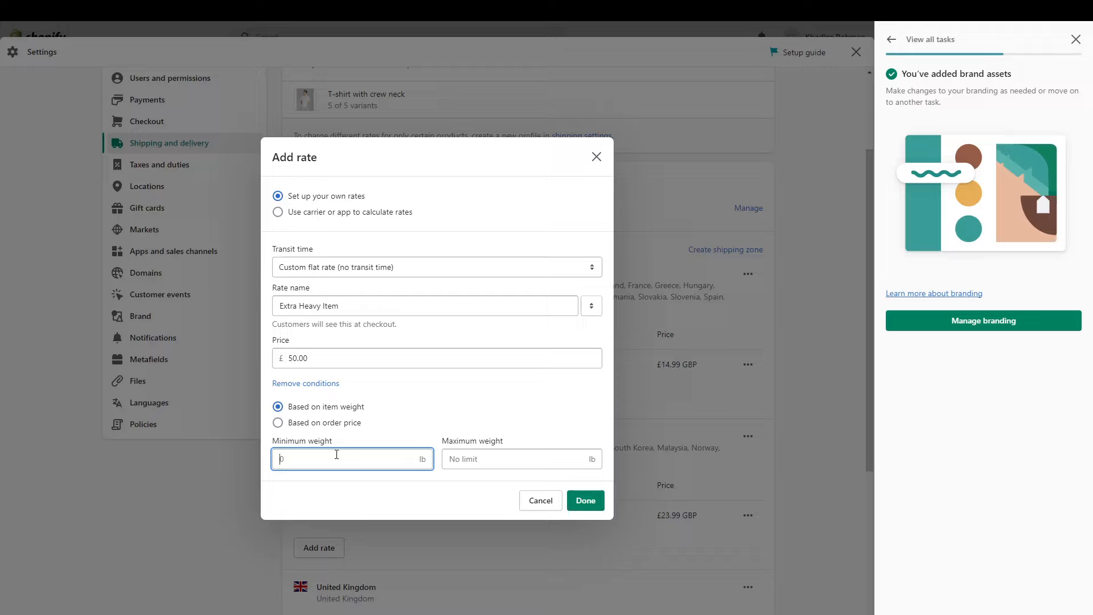
{"action": "type", "text": "85"}
{"action": "left_click", "coordinate": [500, 454]}
{"action": "type", "text": "100"}
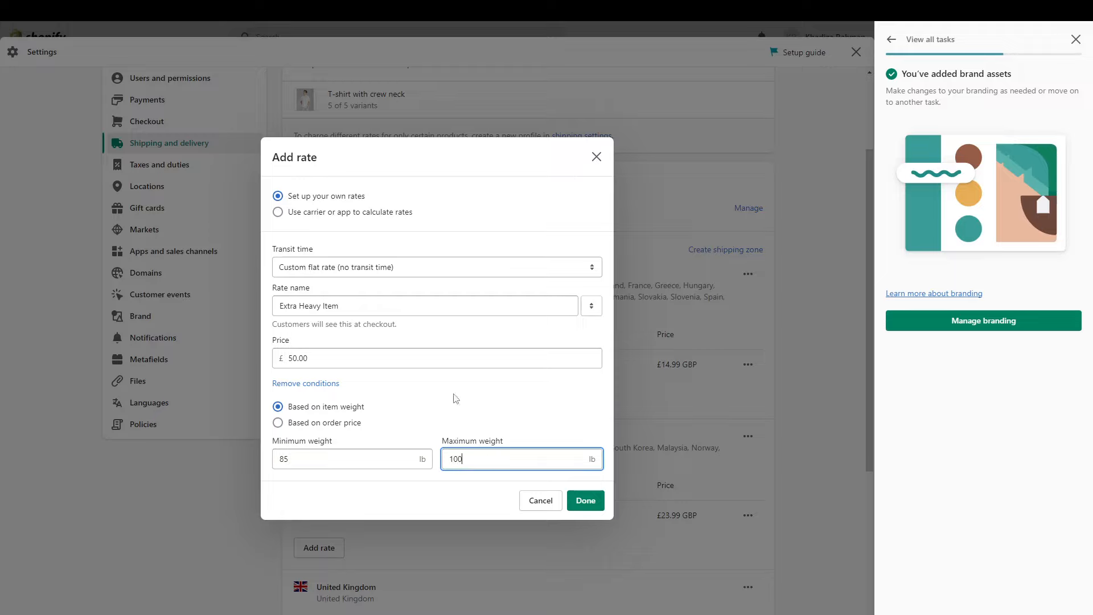
{"action": "left_click", "coordinate": [586, 501]}
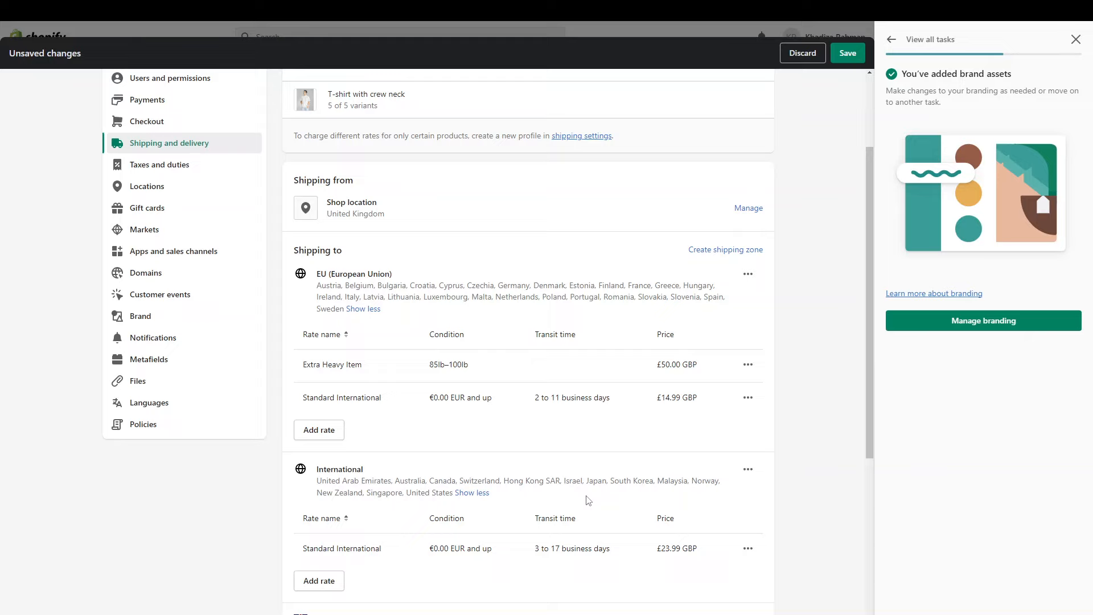
Review the General profile's other shipping zones and save the profile, staying on the page if asked about leaving
{"action": "scroll", "coordinate": [588, 500], "scroll_direction": "down", "scroll_amount": 5}
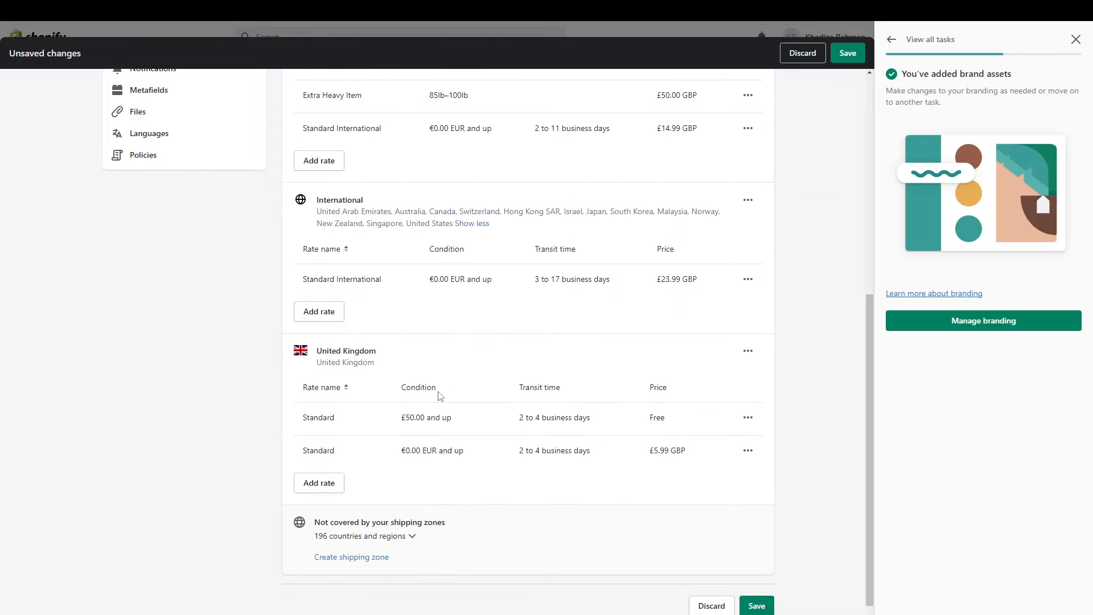
{"action": "scroll", "coordinate": [439, 393], "scroll_direction": "down", "scroll_amount": 1}
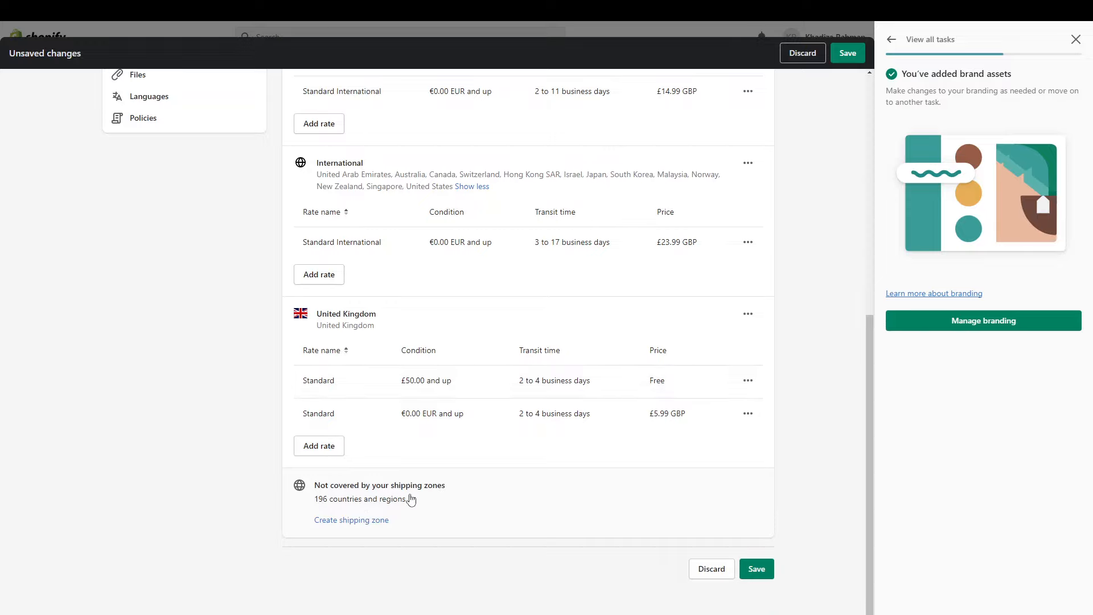
{"action": "scroll", "coordinate": [484, 398], "scroll_direction": "up", "scroll_amount": 10}
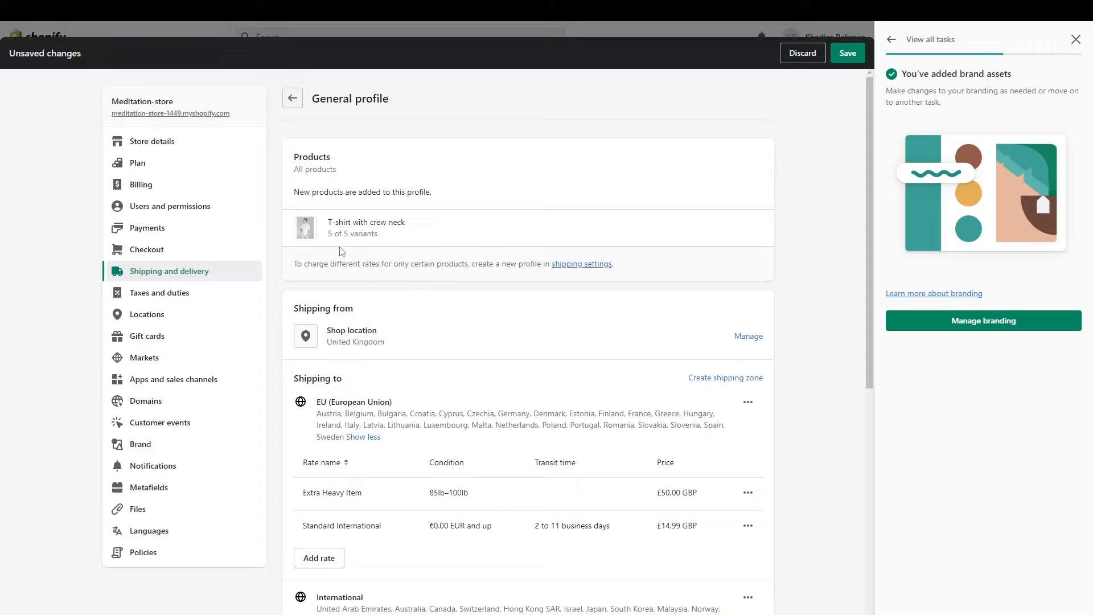
{"action": "left_click", "coordinate": [300, 110]}
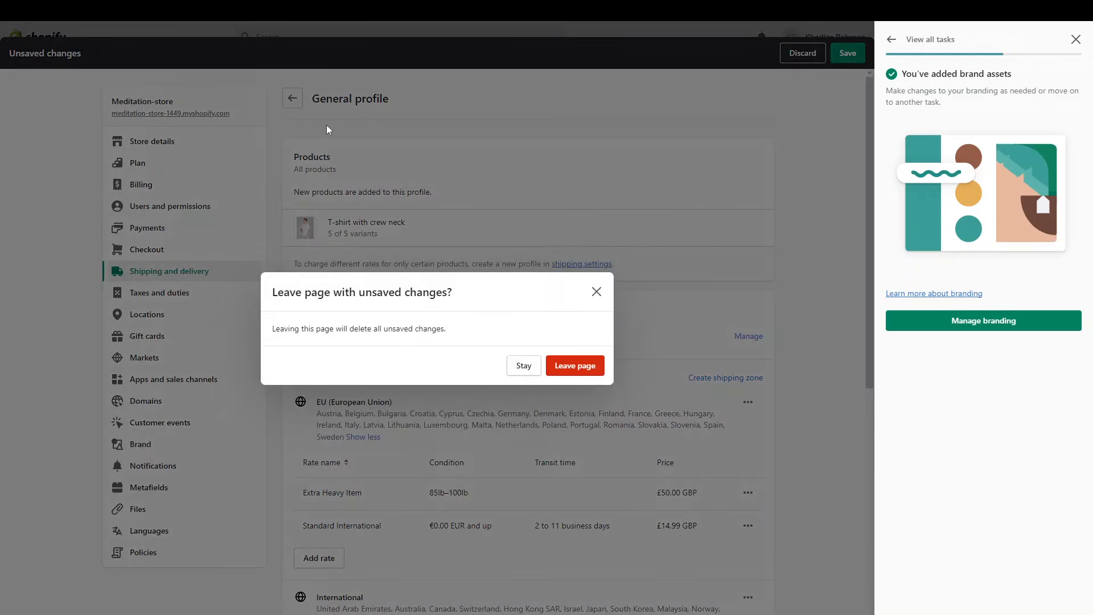
{"action": "left_click", "coordinate": [599, 292]}
{"action": "left_click", "coordinate": [854, 55]}
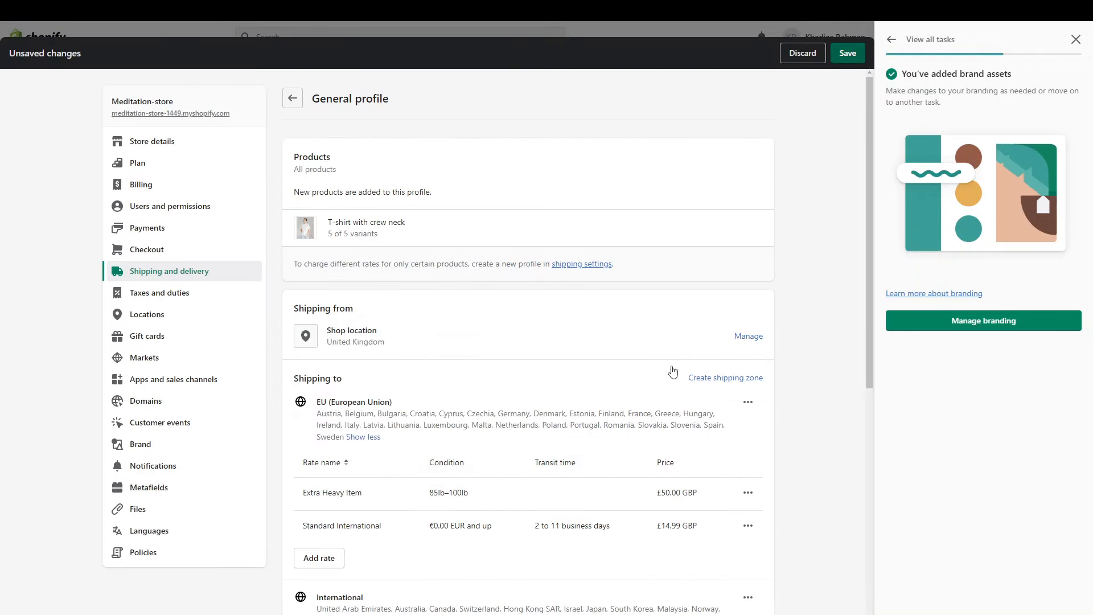
{"action": "scroll", "coordinate": [662, 401], "scroll_direction": "down", "scroll_amount": 8}
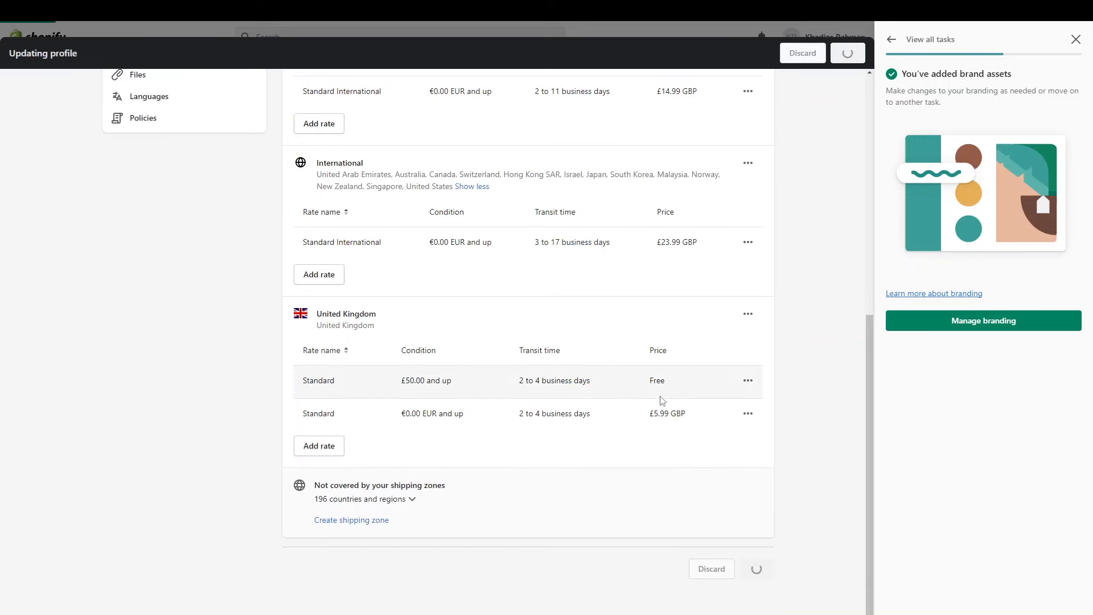
{"action": "scroll", "coordinate": [663, 401], "scroll_direction": "up", "scroll_amount": 6}
{"action": "scroll", "coordinate": [663, 401], "scroll_direction": "up", "scroll_amount": 2}
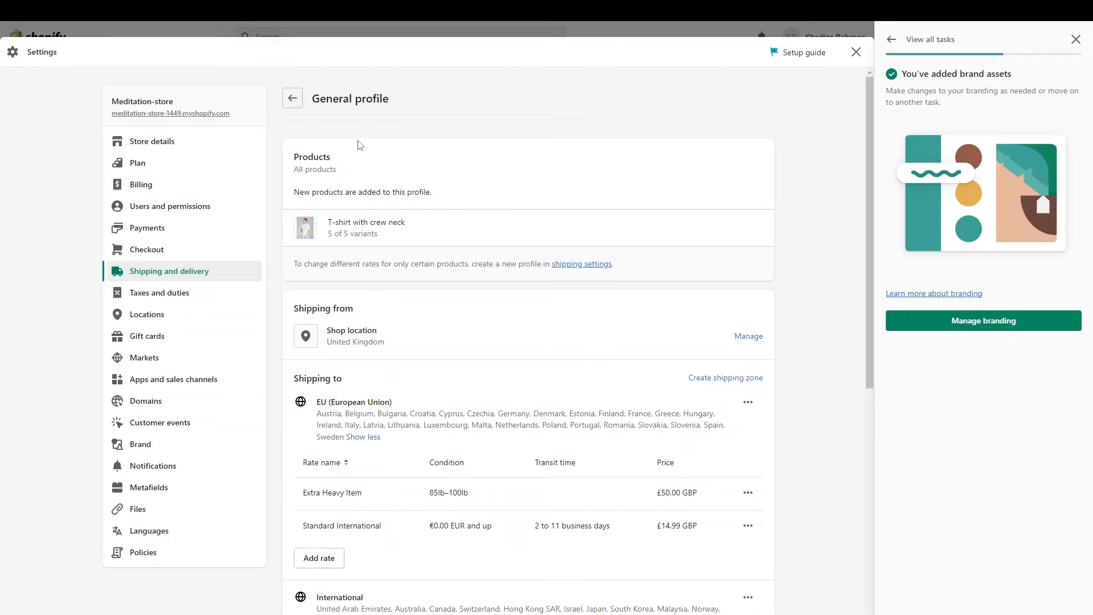
Return to the shipping and delivery settings and turn on local pickup for the United Kingdom shop location
{"action": "left_click", "coordinate": [293, 99]}
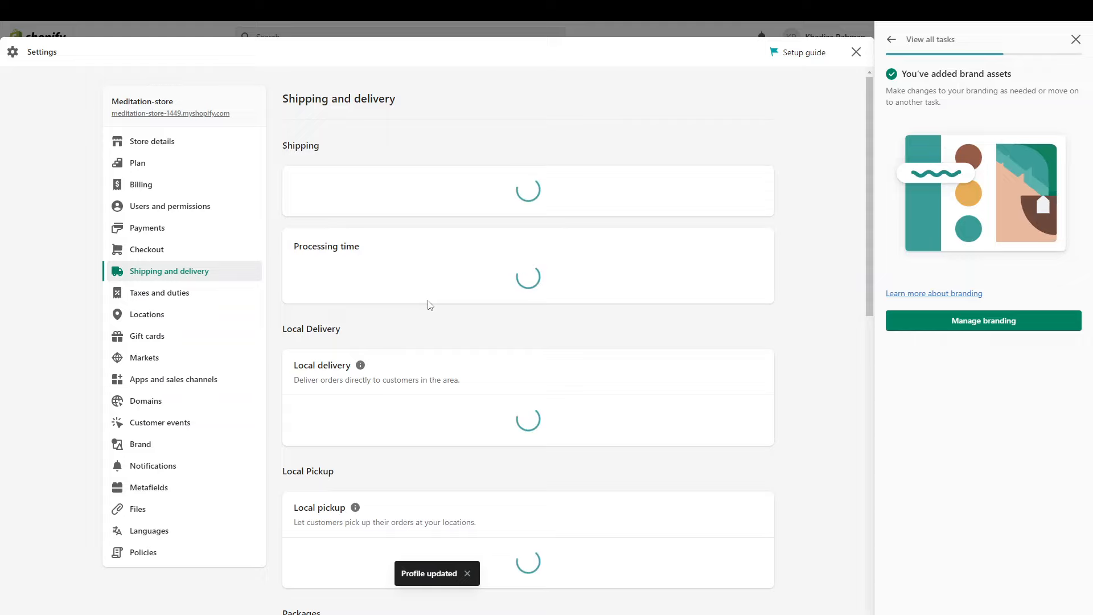
{"action": "scroll", "coordinate": [429, 305], "scroll_direction": "down", "scroll_amount": 2}
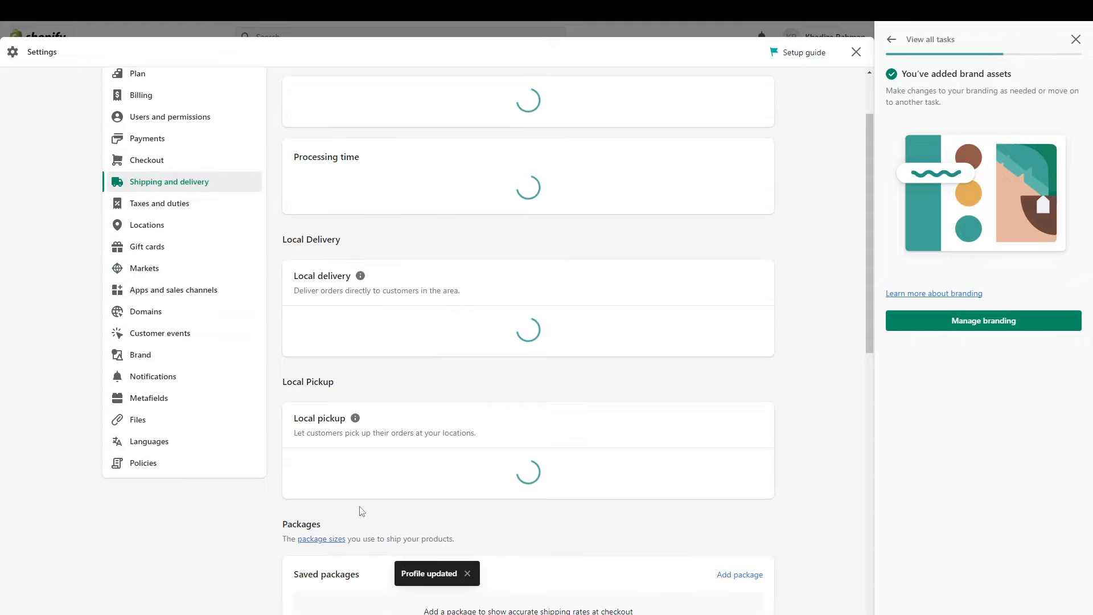
{"action": "scroll", "coordinate": [365, 507], "scroll_direction": "down", "scroll_amount": 2}
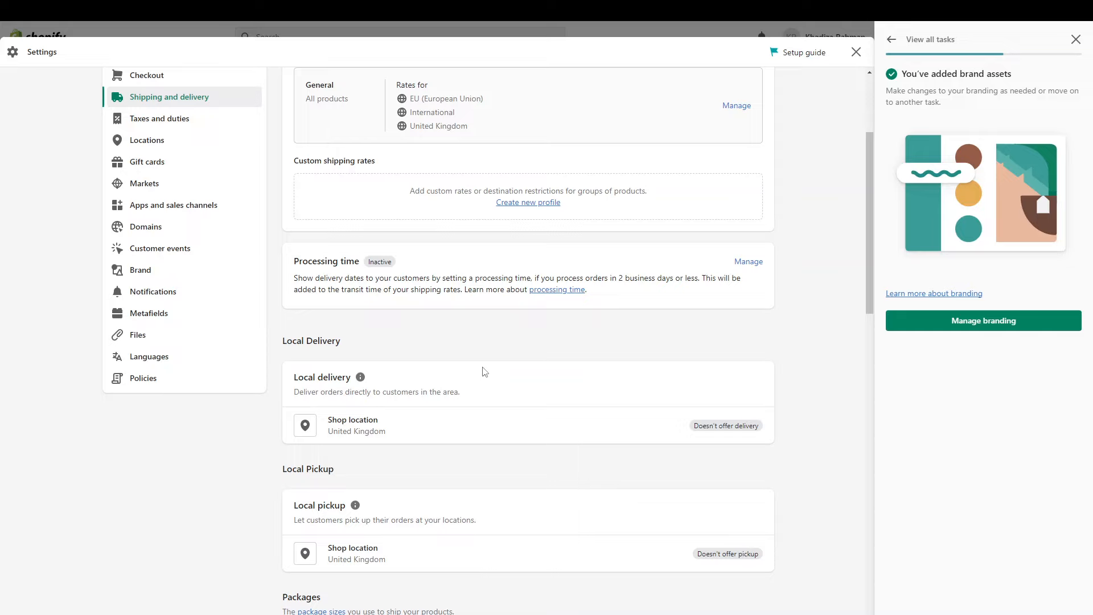
{"action": "scroll", "coordinate": [485, 372], "scroll_direction": "down", "scroll_amount": 3}
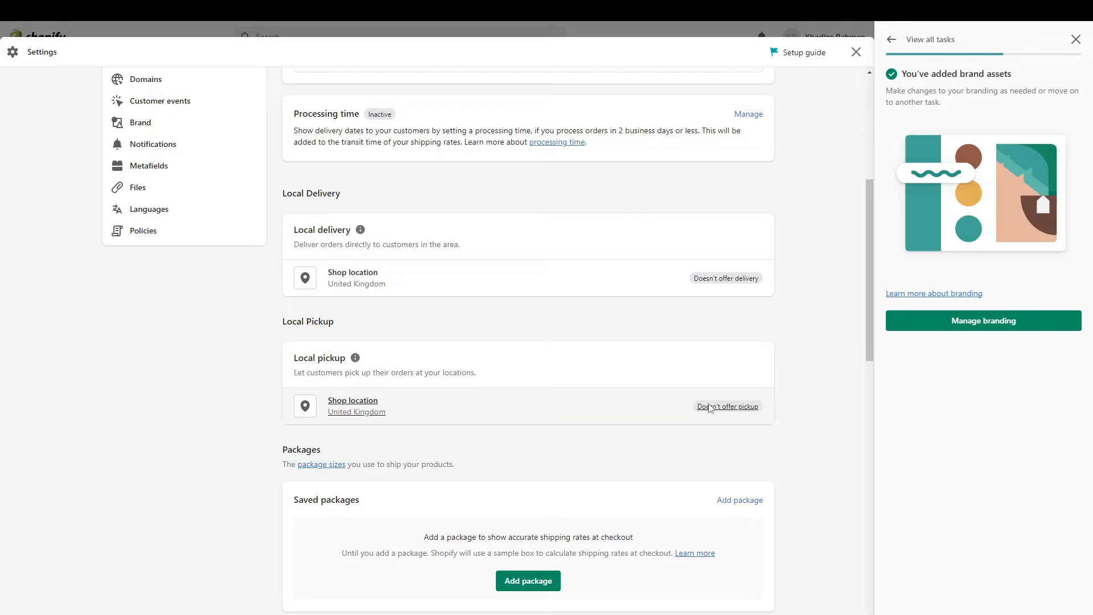
{"action": "left_click", "coordinate": [712, 408]}
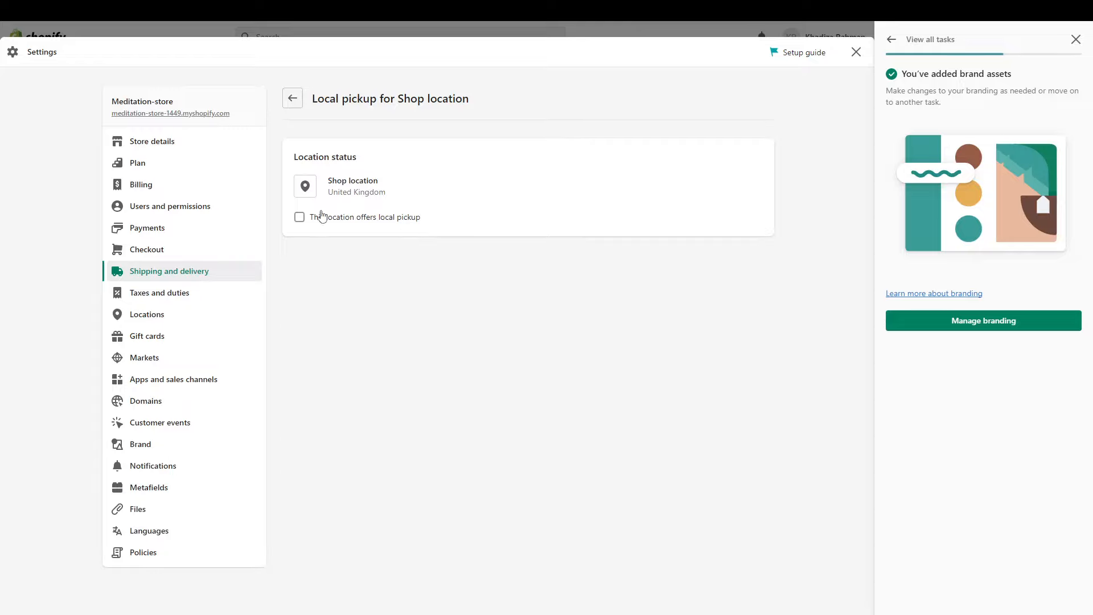
{"action": "left_click", "coordinate": [300, 219]}
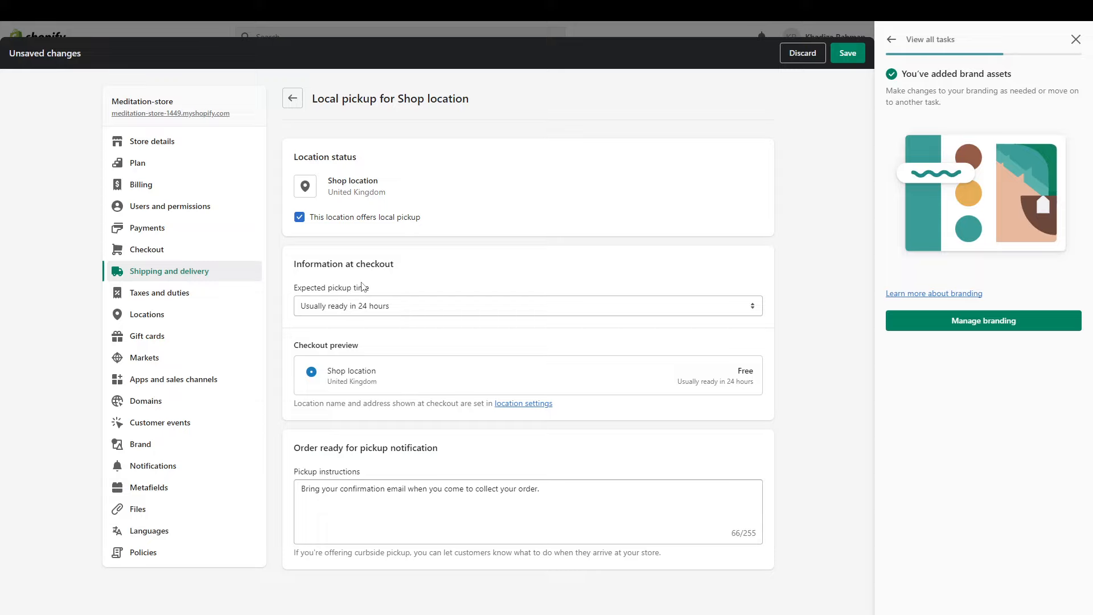
Set the expected pickup time to Usually ready in 2-4 days, keep the default pickup instructions, and save the local pickup settings
{"action": "left_click", "coordinate": [346, 308]}
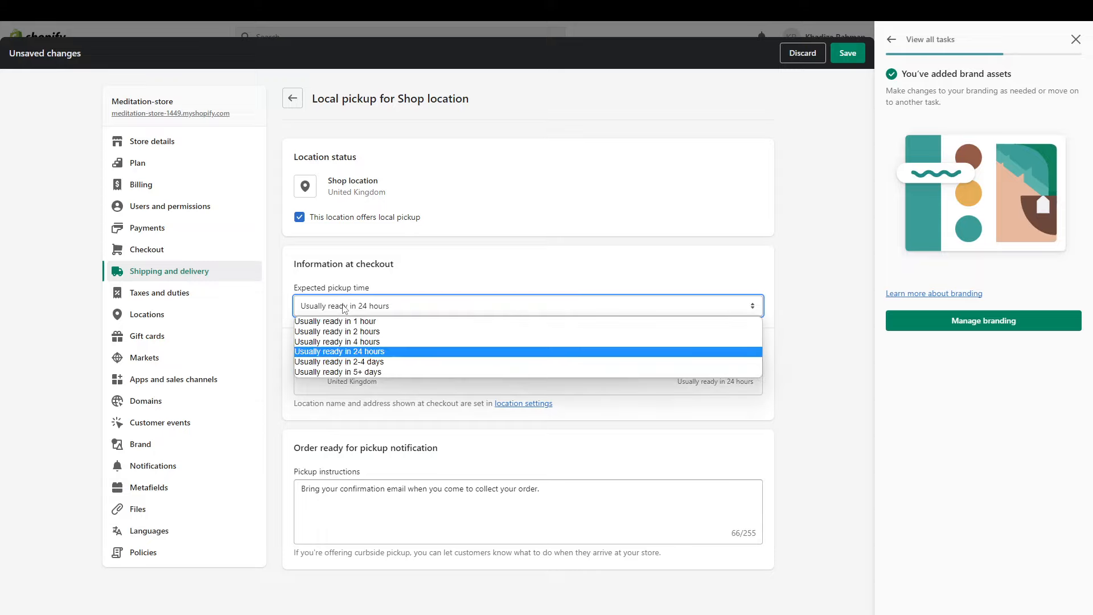
{"action": "left_click", "coordinate": [366, 362]}
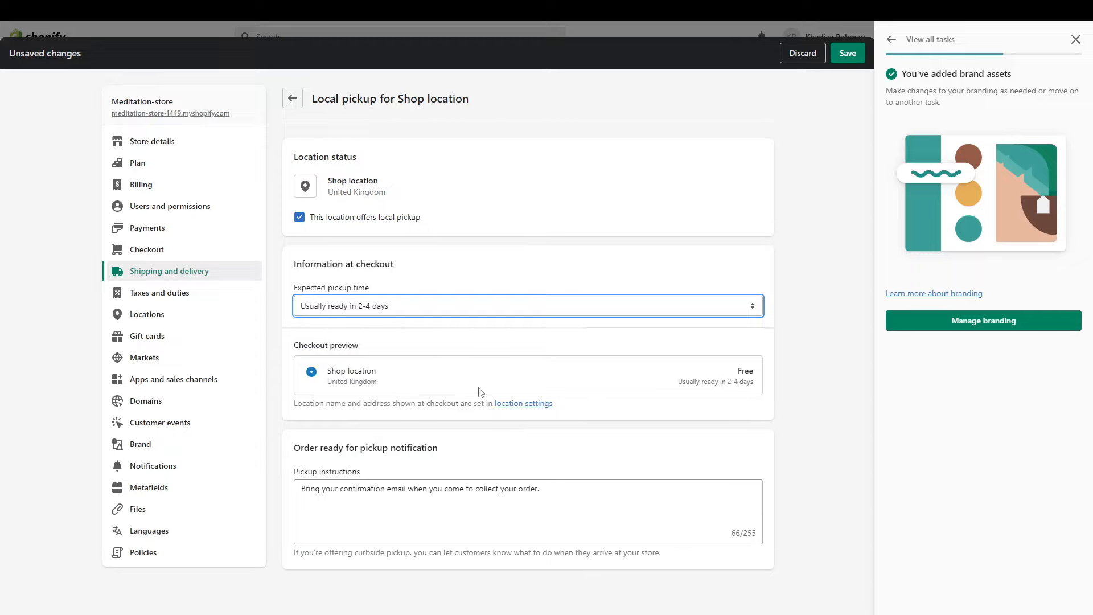
{"action": "left_click", "coordinate": [417, 504]}
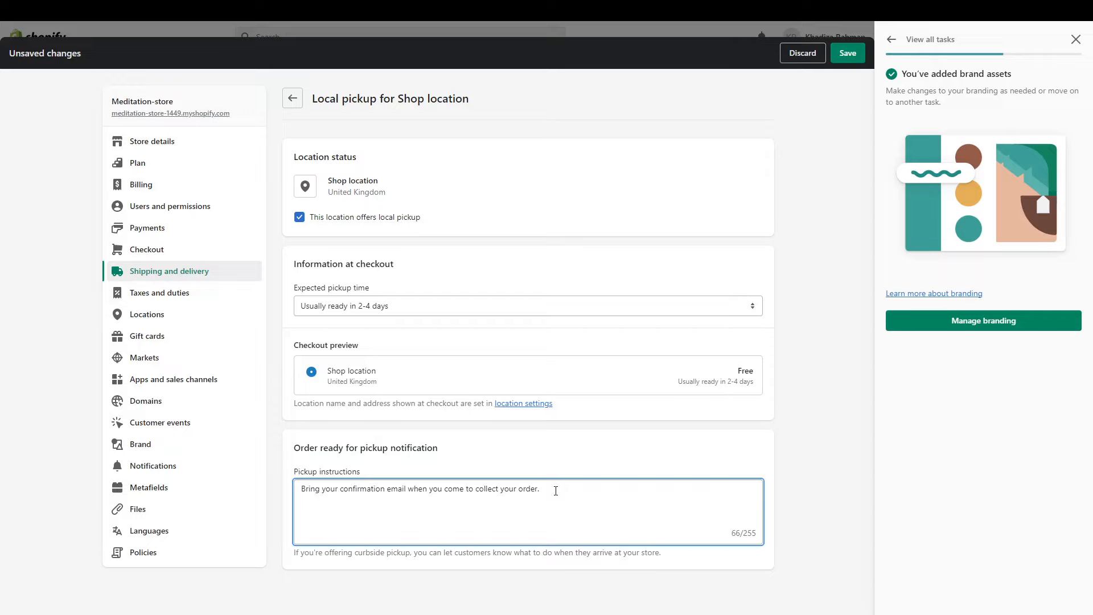
{"action": "left_click", "coordinate": [843, 53]}
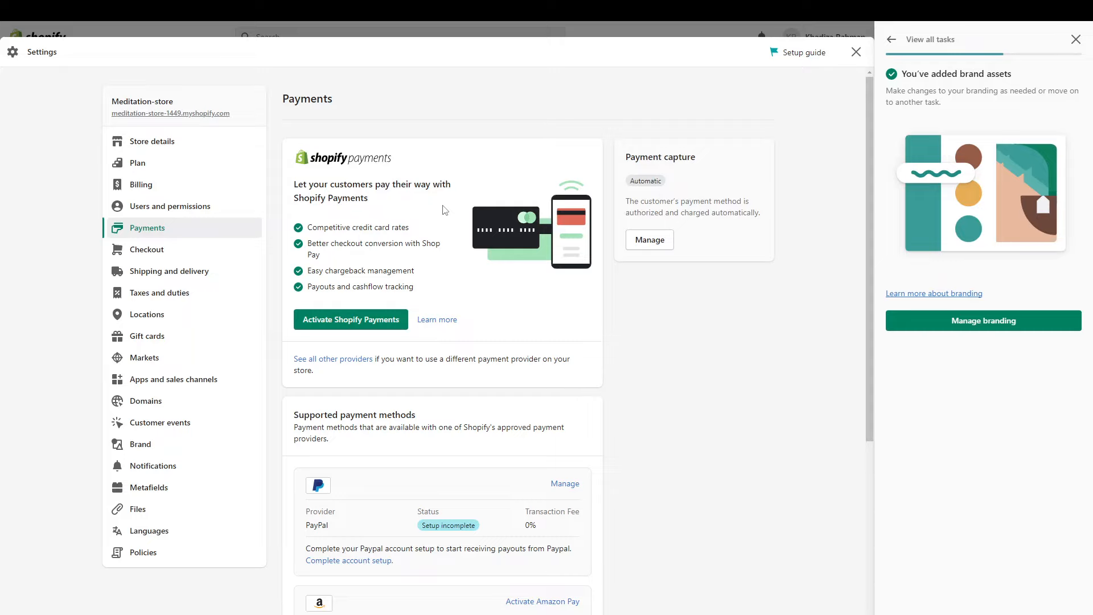
View the address form for activating Shopify Payments, close it without entries, and look over the supported and manual payment methods
{"action": "left_click", "coordinate": [349, 330]}
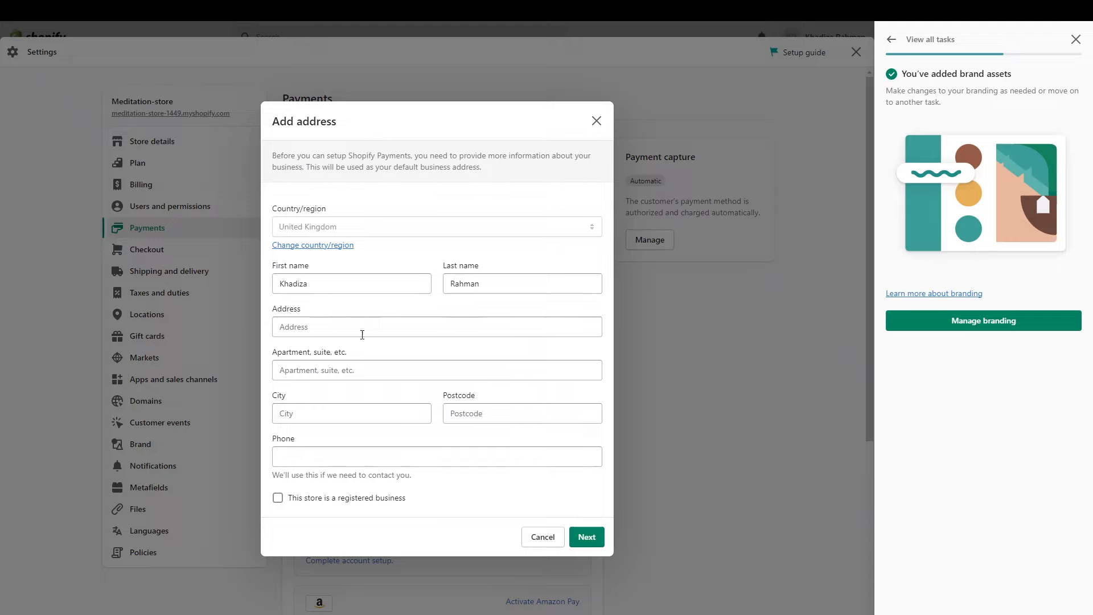
{"action": "left_click", "coordinate": [595, 124]}
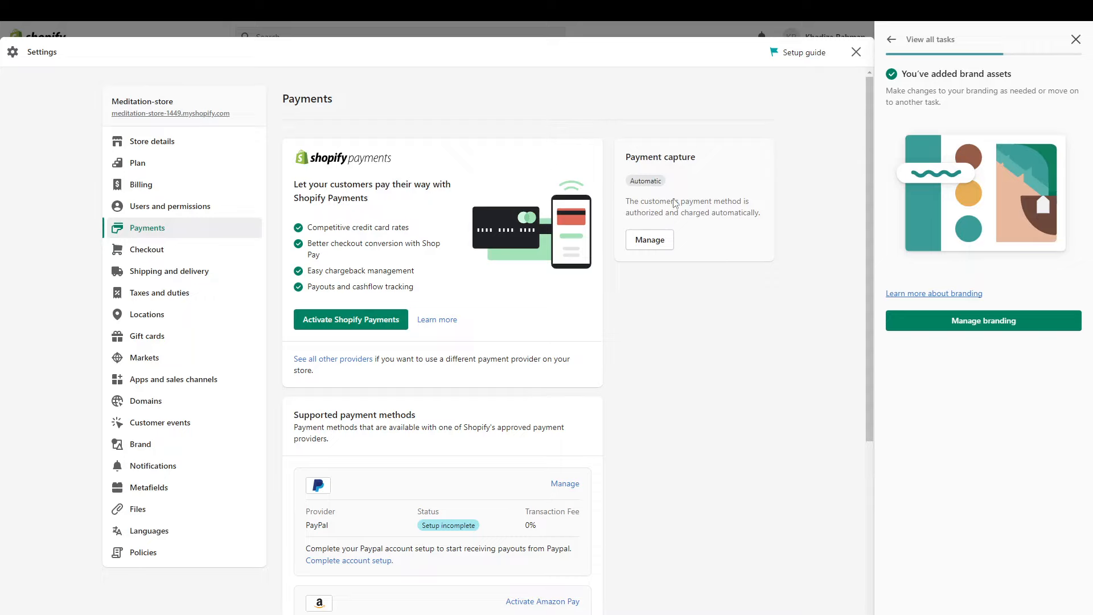
{"action": "scroll", "coordinate": [575, 328], "scroll_direction": "down", "scroll_amount": 1}
{"action": "scroll", "coordinate": [575, 328], "scroll_direction": "down", "scroll_amount": 3}
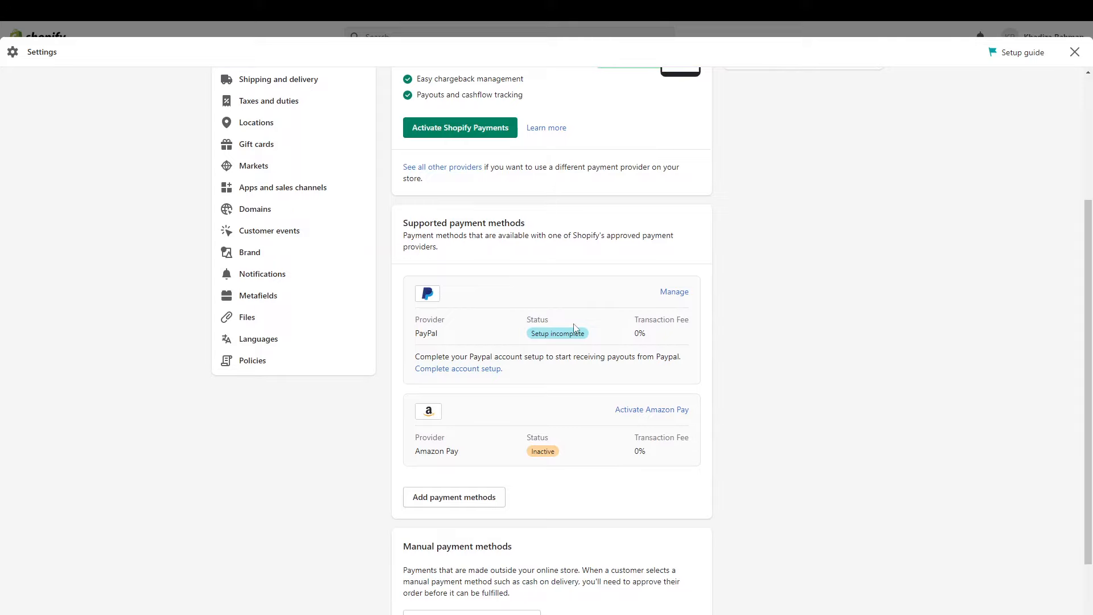
{"action": "scroll", "coordinate": [605, 432], "scroll_direction": "down", "scroll_amount": 2}
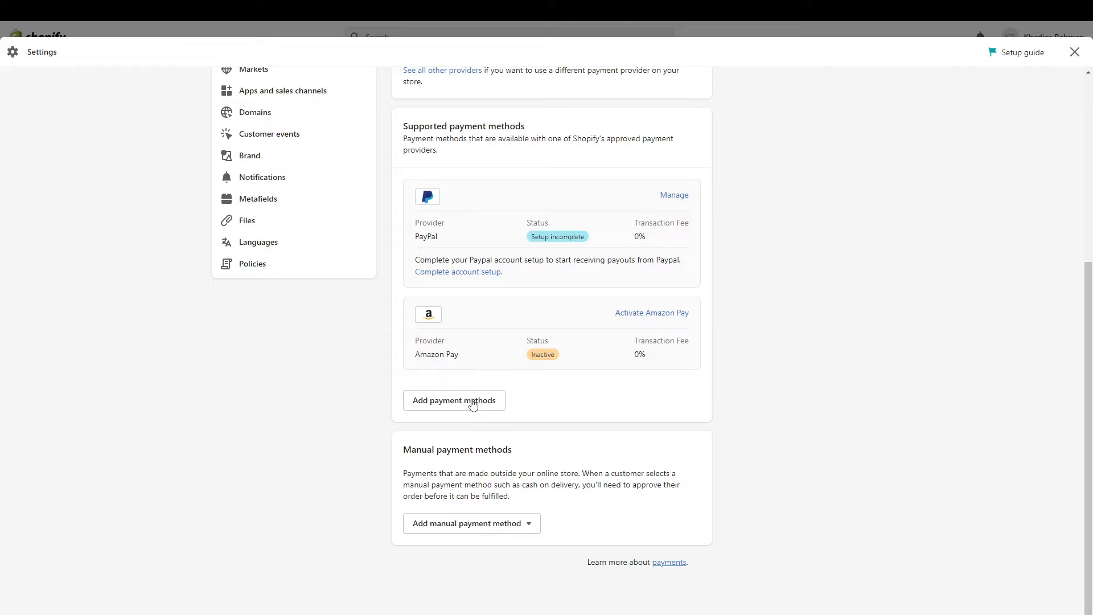
Start adding payment methods and search the available ones for "apple" and for "master"
{"action": "left_click", "coordinate": [473, 402]}
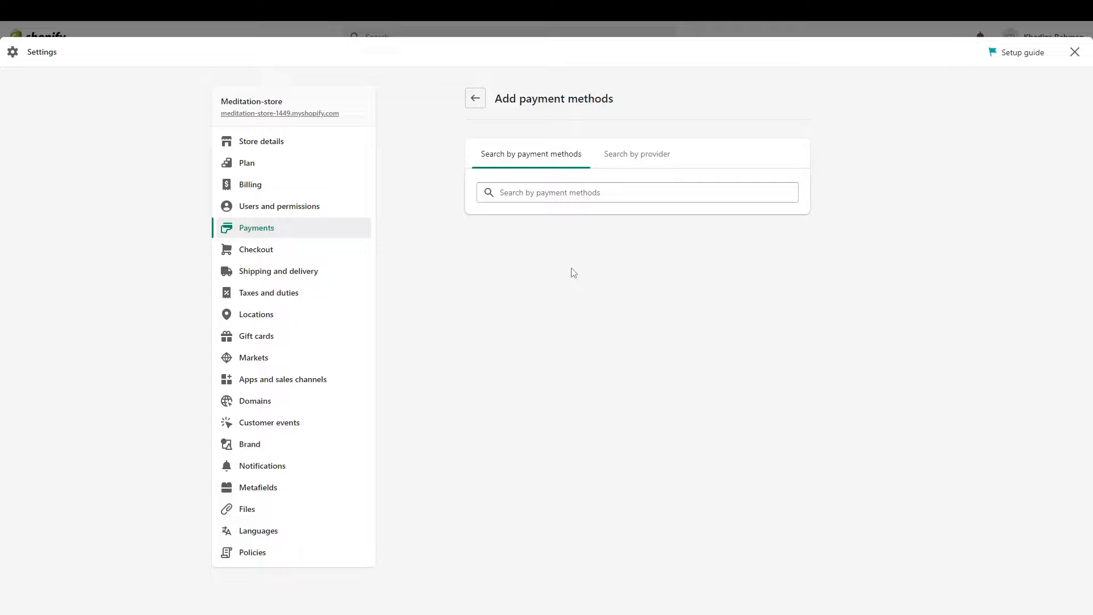
{"action": "left_click", "coordinate": [568, 198]}
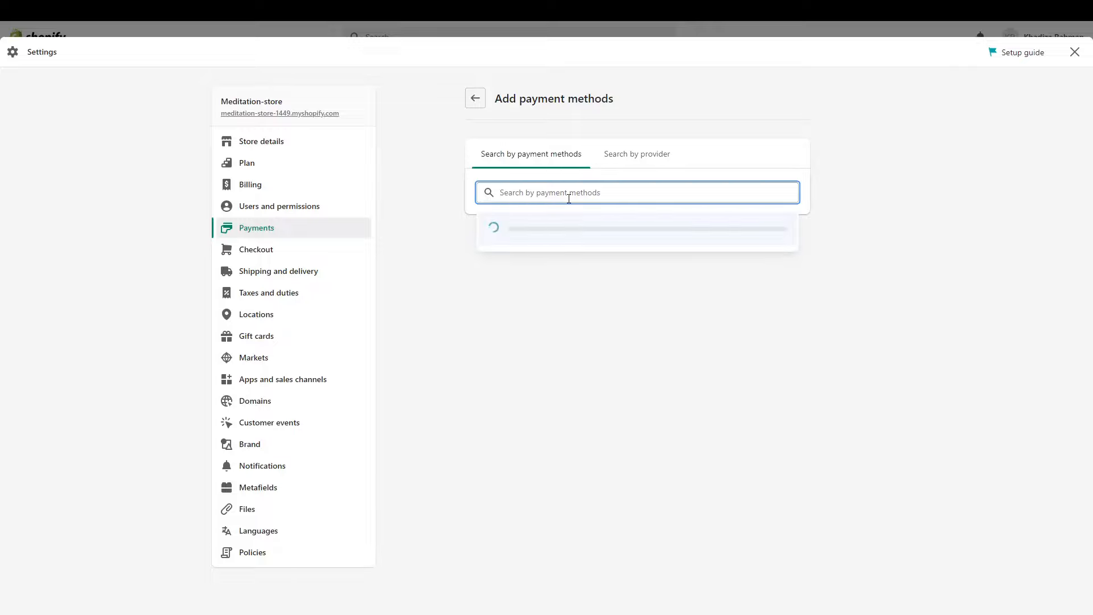
{"action": "type", "text": "apple"}
{"action": "left_click", "coordinate": [18, 90]}
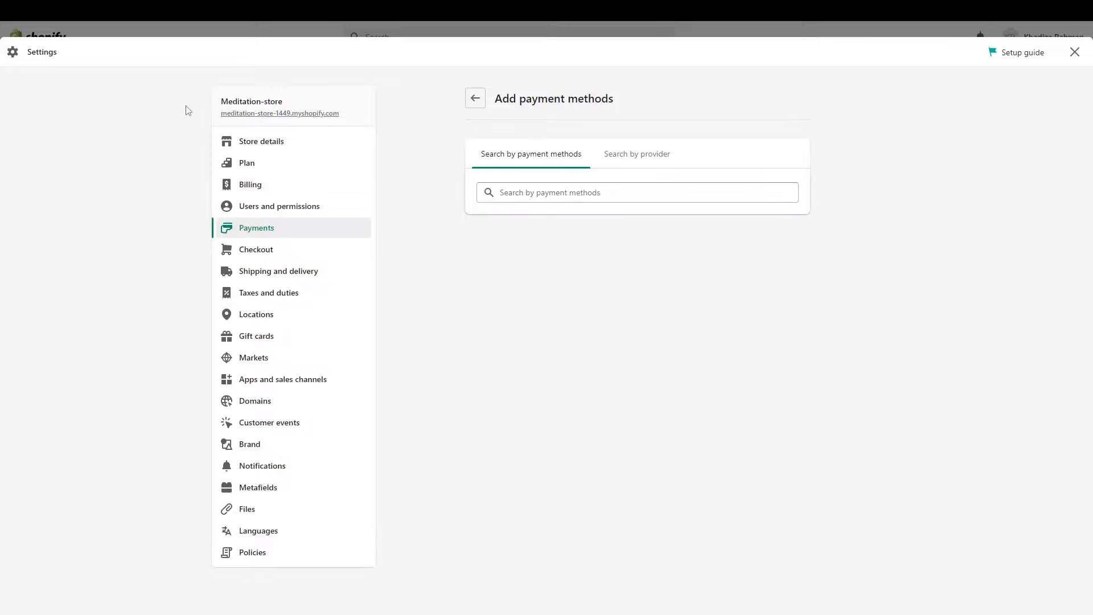
{"action": "left_click", "coordinate": [507, 190]}
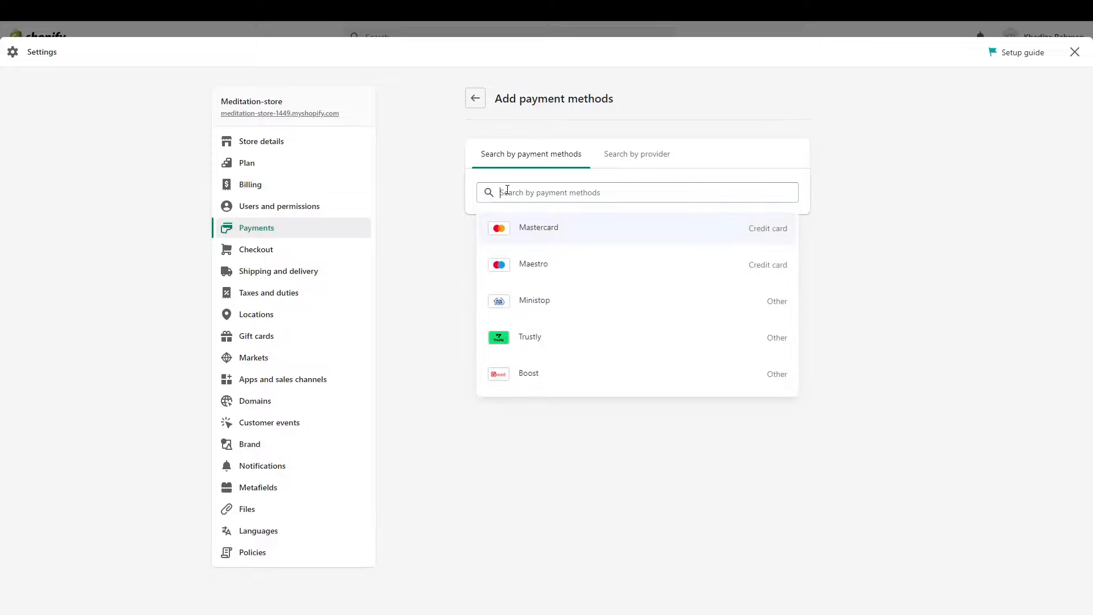
{"action": "type", "text": "master"}
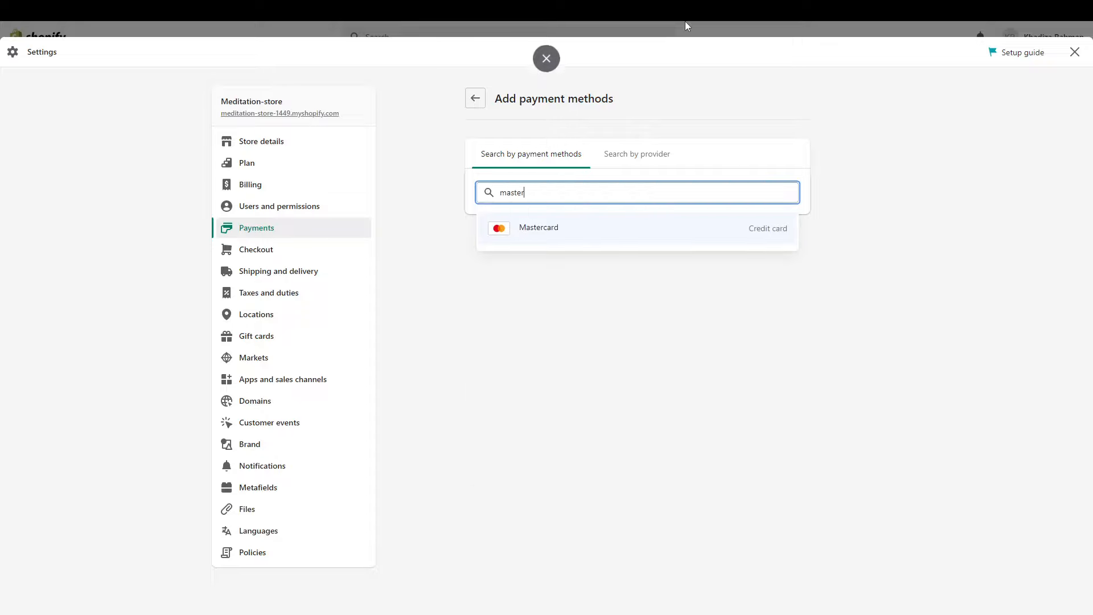
Clear the payment method search, select FamilyMart to view the providers offering it, and remove that selection
{"action": "key", "text": "BackSpace"}
{"action": "key", "text": "BackSpace"}
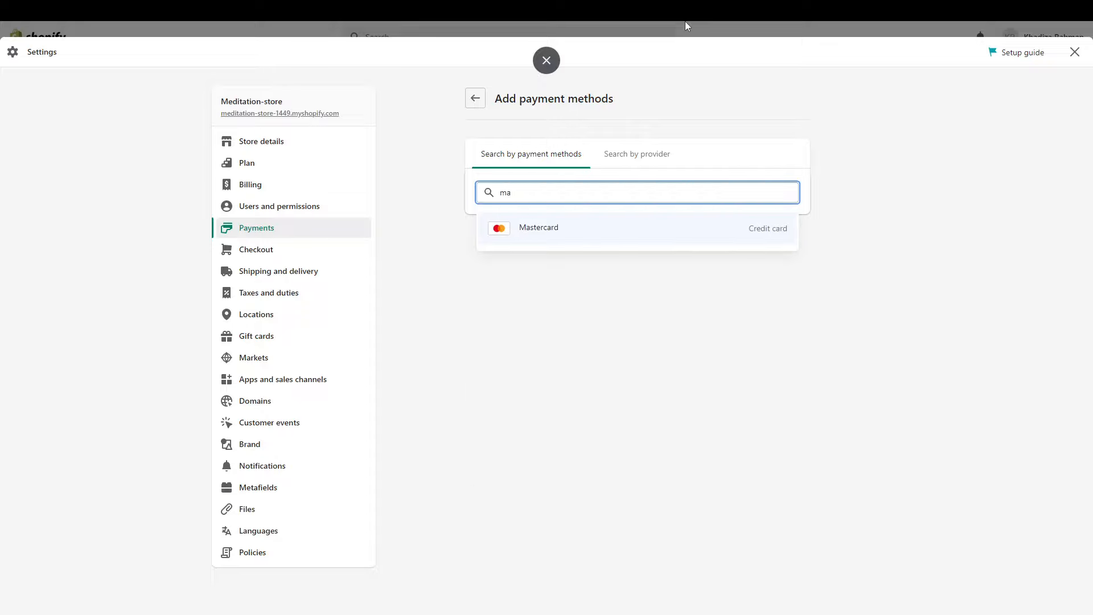
{"action": "key", "text": "BackSpace"}
{"action": "key", "text": "BackSpace"}
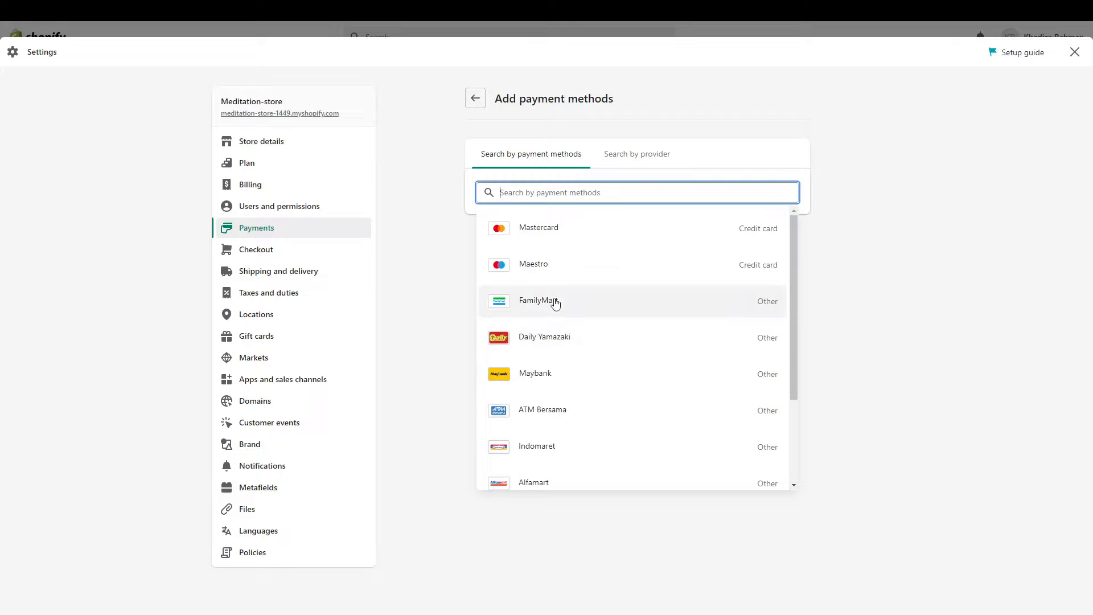
{"action": "left_click", "coordinate": [608, 293]}
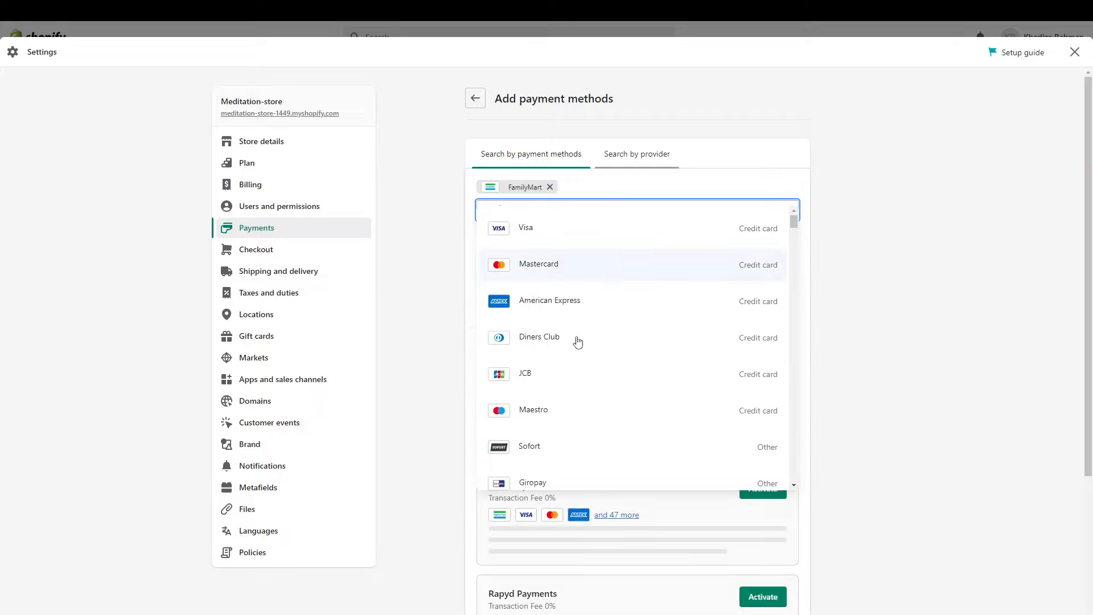
{"action": "left_click", "coordinate": [892, 393]}
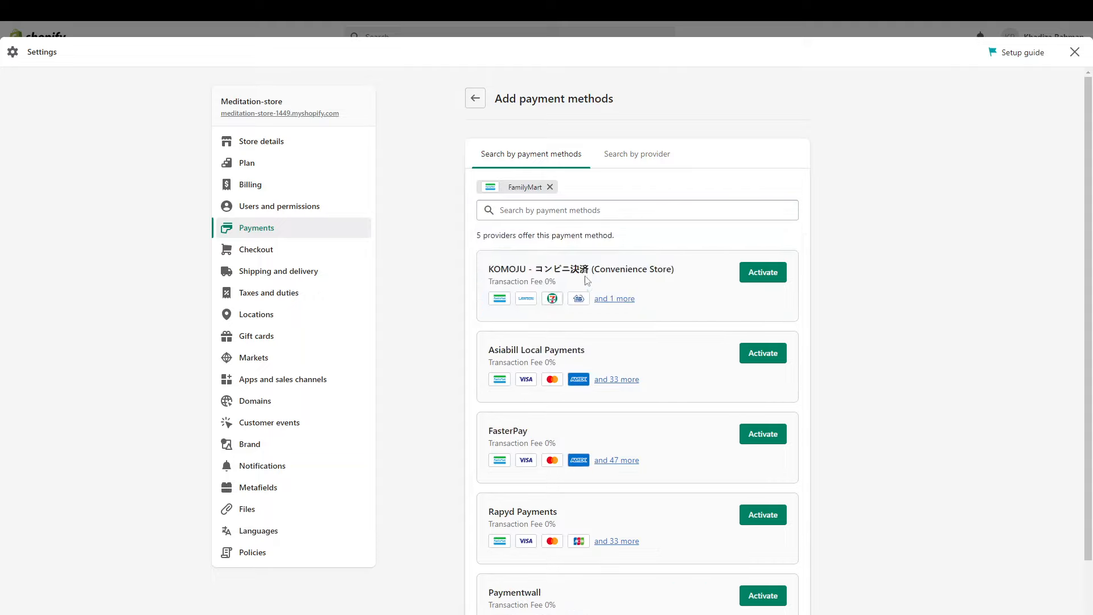
{"action": "left_click", "coordinate": [550, 185]}
{"action": "left_click", "coordinate": [591, 170]}
Switch to searching by provider, search for "app", and select Paysera Payment App to view its details
{"action": "left_click", "coordinate": [633, 160]}
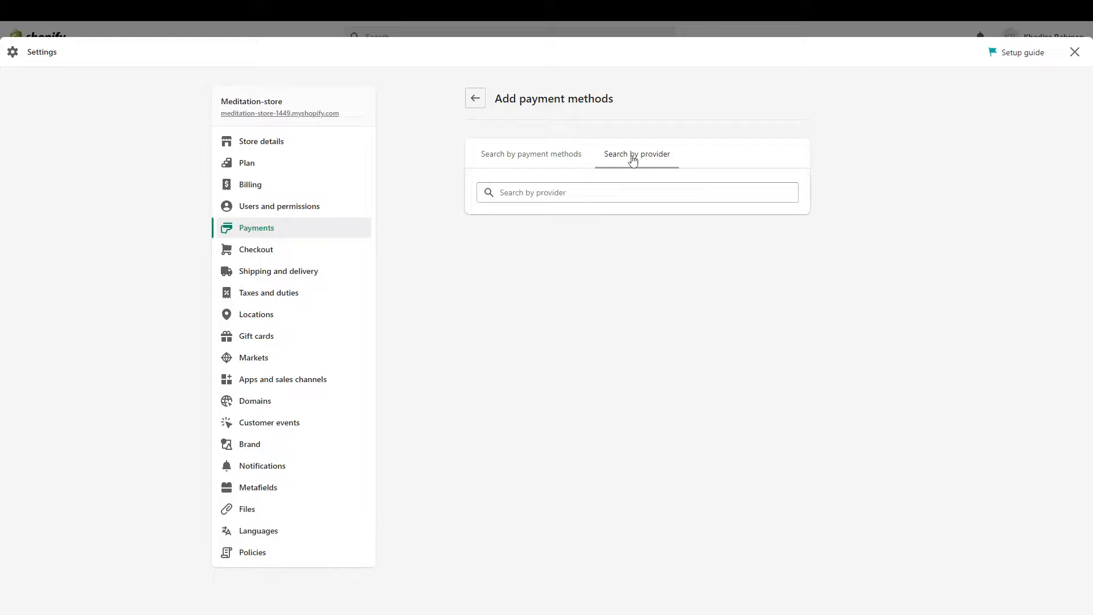
{"action": "left_click", "coordinate": [538, 193]}
{"action": "type", "text": "ap"}
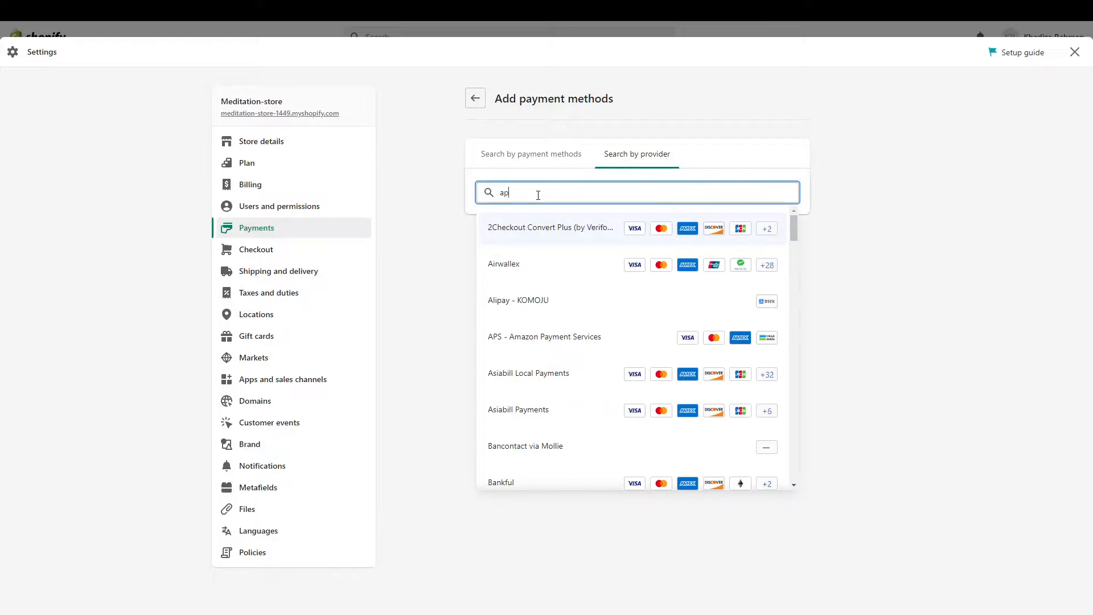
{"action": "type", "text": "p"}
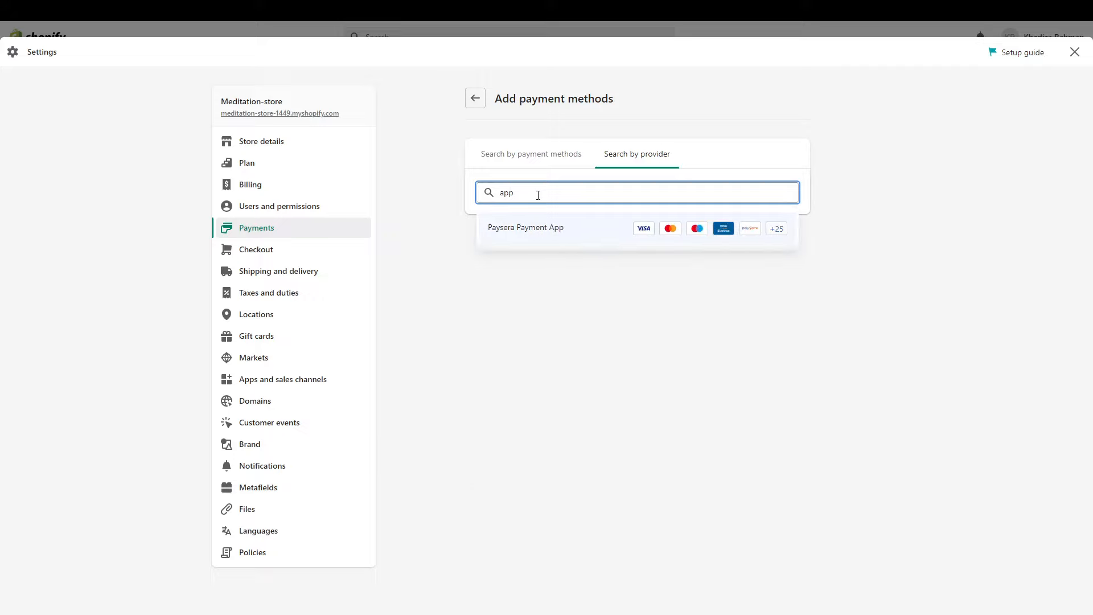
{"action": "left_click", "coordinate": [538, 229]}
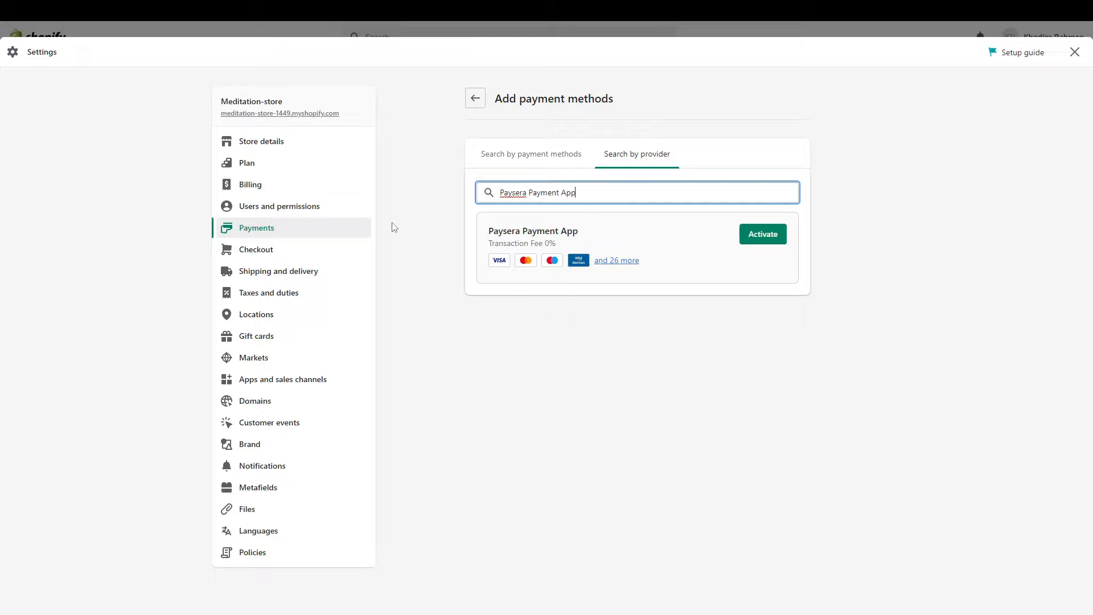
Check the trial details in the store's plan settings and proceed to choosing a plan
{"action": "left_click", "coordinate": [292, 172]}
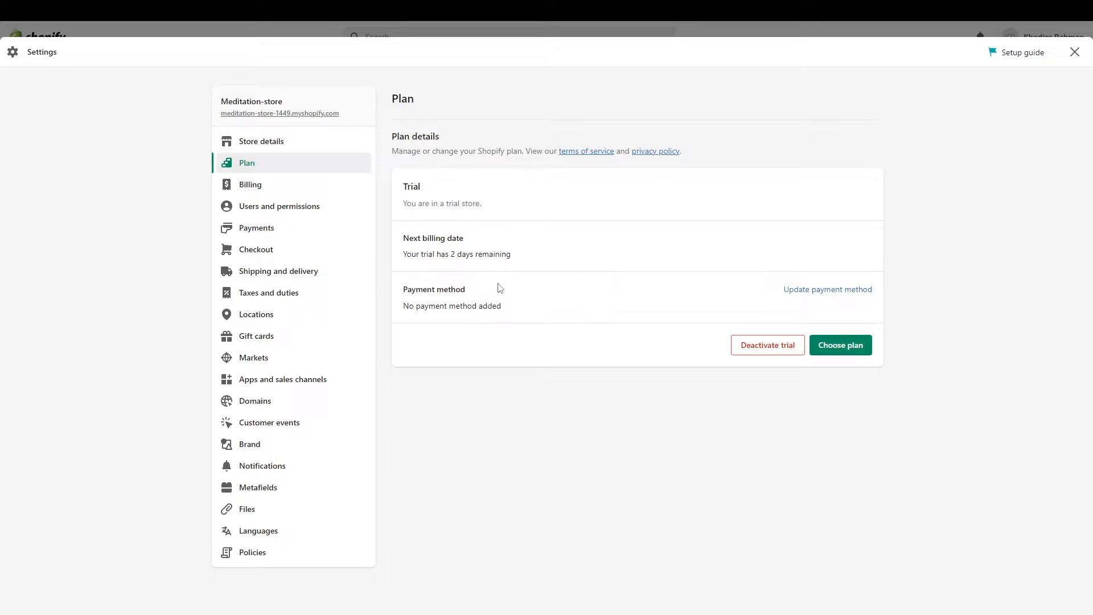
{"action": "triple_click", "coordinate": [508, 255]}
{"action": "left_click", "coordinate": [837, 349]}
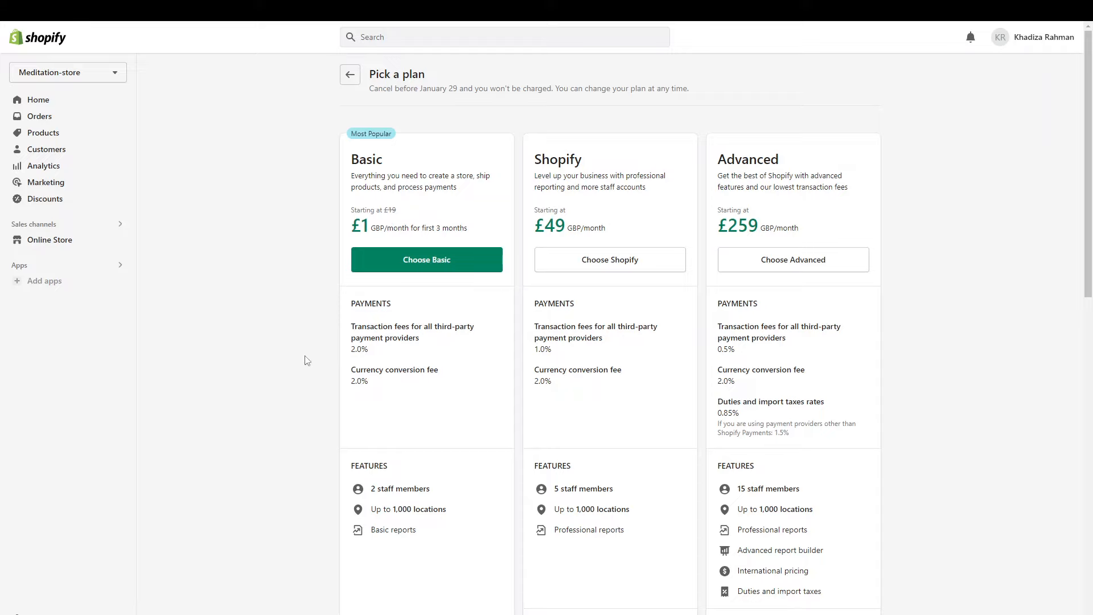
Compare the prices, transaction fees, features and shipping options of the Basic, Shopify, Advanced and Starter plans
{"action": "scroll", "coordinate": [304, 360], "scroll_direction": "down", "scroll_amount": 1}
{"action": "scroll", "coordinate": [305, 360], "scroll_direction": "up", "scroll_amount": 1}
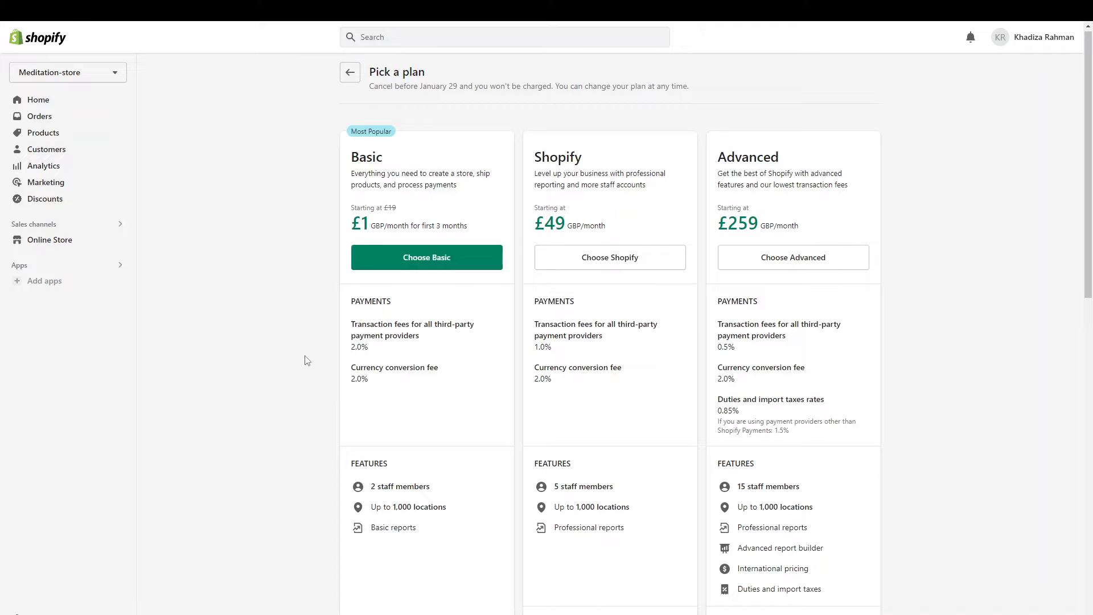
{"action": "scroll", "coordinate": [307, 360], "scroll_direction": "down", "scroll_amount": 1}
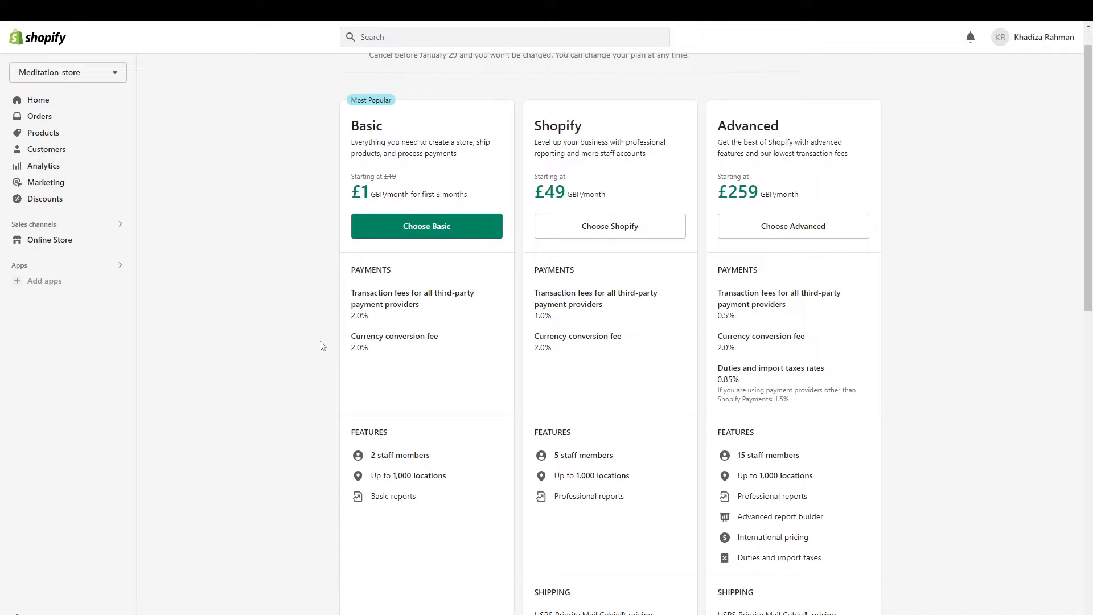
{"action": "scroll", "coordinate": [322, 346], "scroll_direction": "up", "scroll_amount": 1}
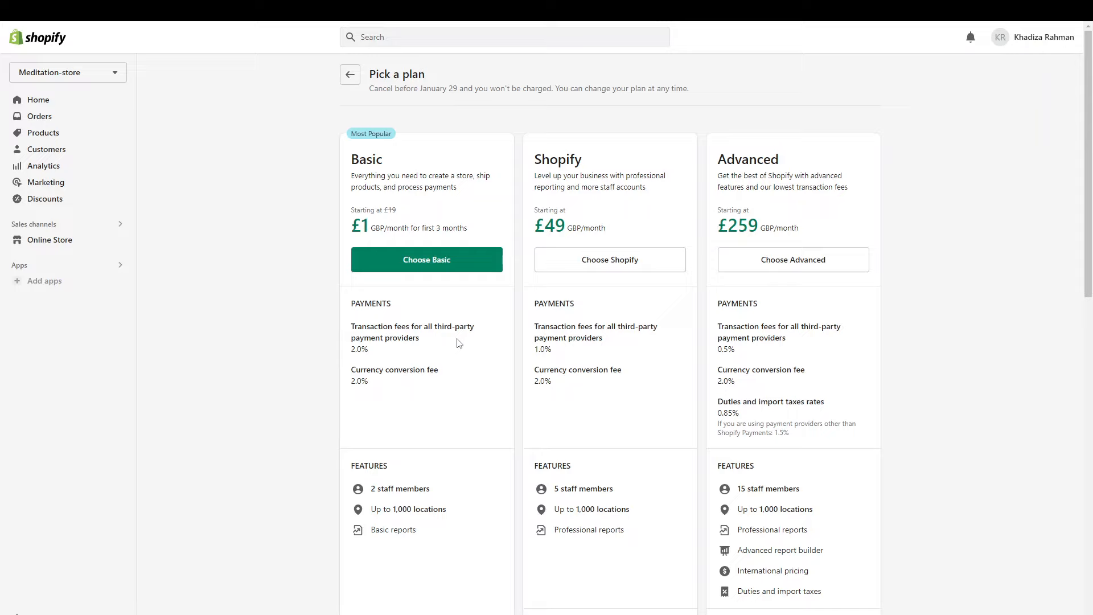
{"action": "left_click_drag", "start_coordinate": [382, 331], "coordinate": [460, 329]}
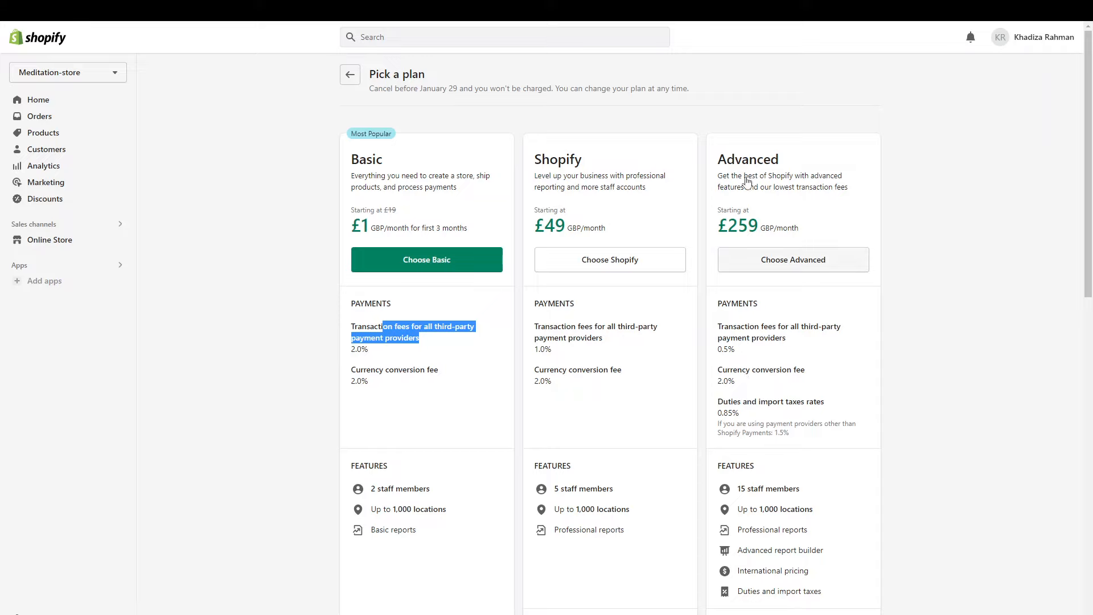
{"action": "scroll", "coordinate": [716, 367], "scroll_direction": "down", "scroll_amount": 1}
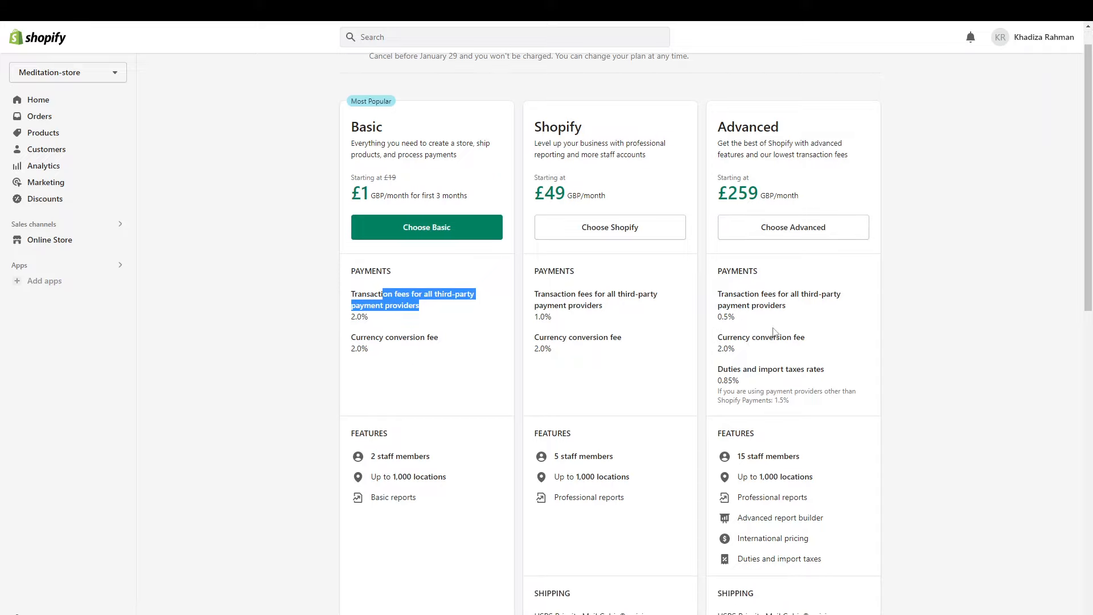
{"action": "scroll", "coordinate": [756, 369], "scroll_direction": "down", "scroll_amount": 2}
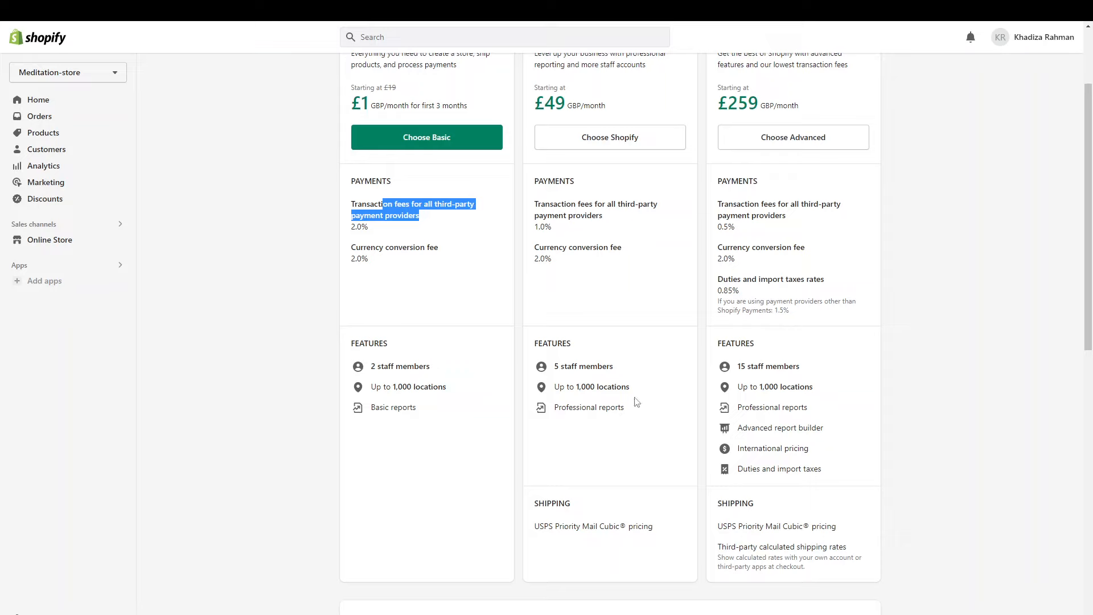
{"action": "scroll", "coordinate": [785, 483], "scroll_direction": "down", "scroll_amount": 3}
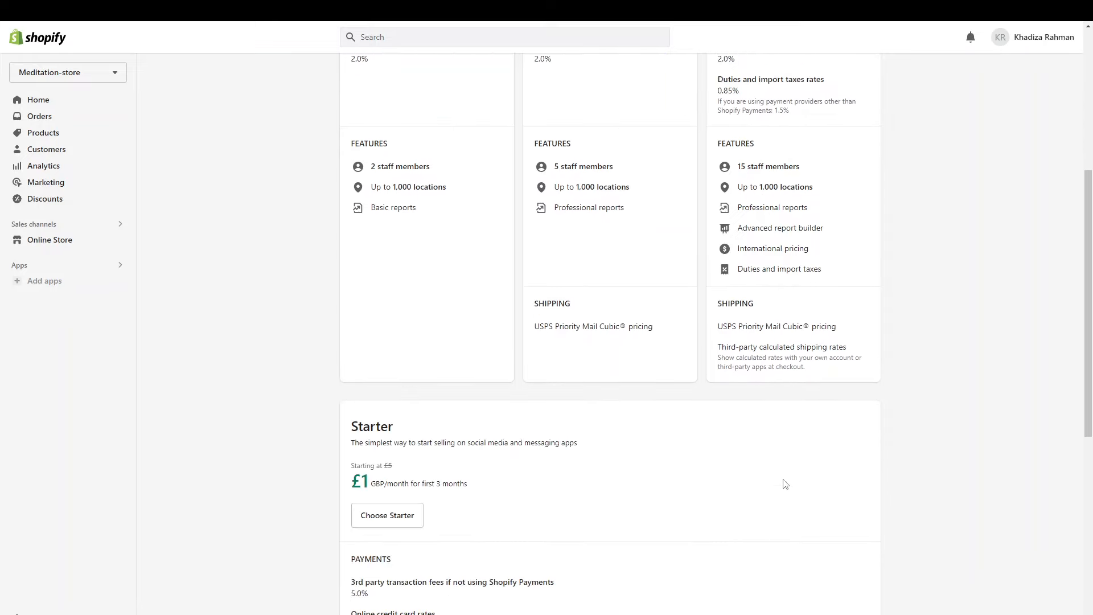
{"action": "scroll", "coordinate": [785, 483], "scroll_direction": "down", "scroll_amount": 6}
{"action": "scroll", "coordinate": [785, 483], "scroll_direction": "up", "scroll_amount": 10}
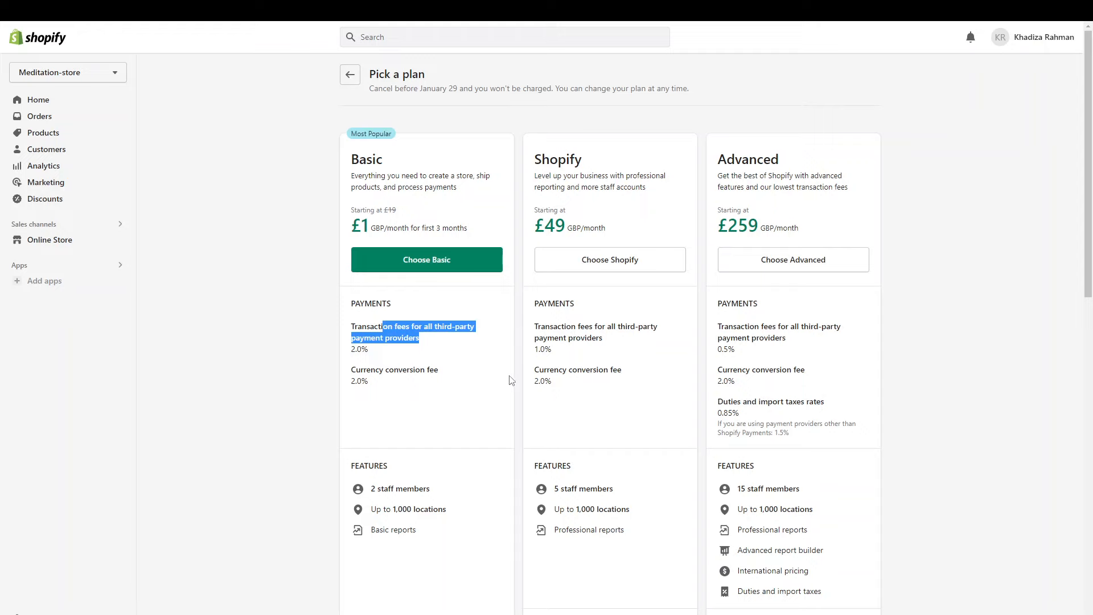
{"action": "scroll", "coordinate": [504, 406], "scroll_direction": "down", "scroll_amount": 3}
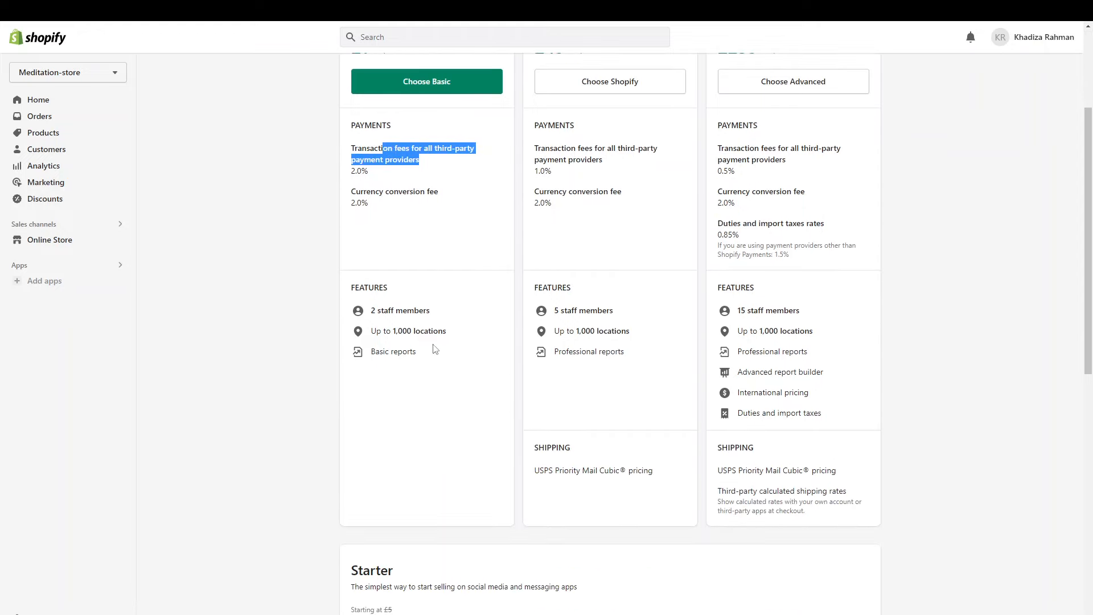
{"action": "scroll", "coordinate": [432, 345], "scroll_direction": "up", "scroll_amount": 1}
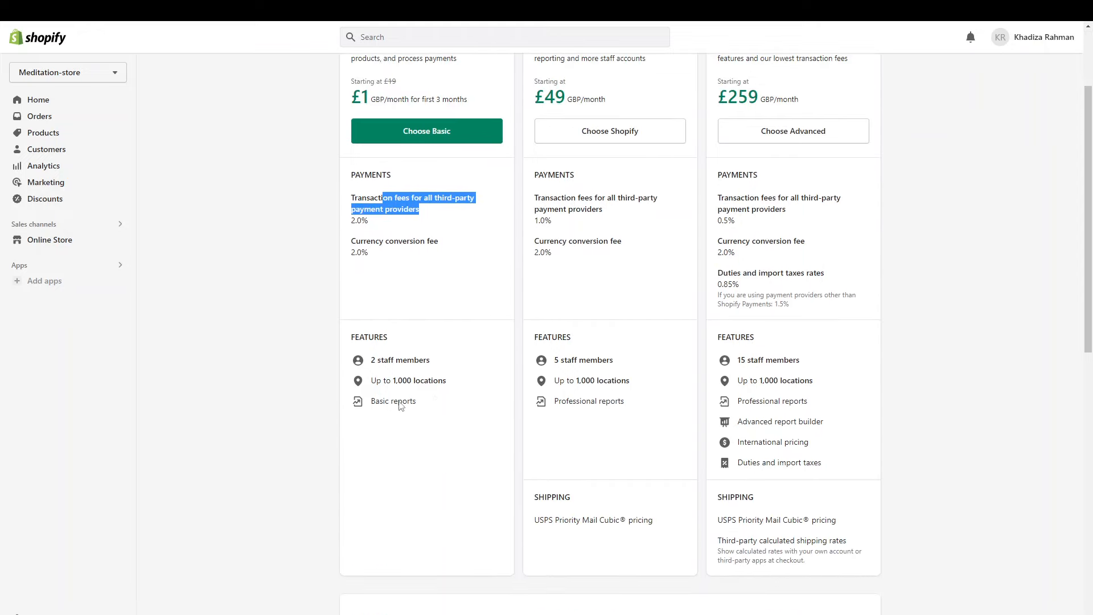
{"action": "scroll", "coordinate": [392, 405], "scroll_direction": "up", "scroll_amount": 1}
{"action": "scroll", "coordinate": [397, 432], "scroll_direction": "up", "scroll_amount": 1}
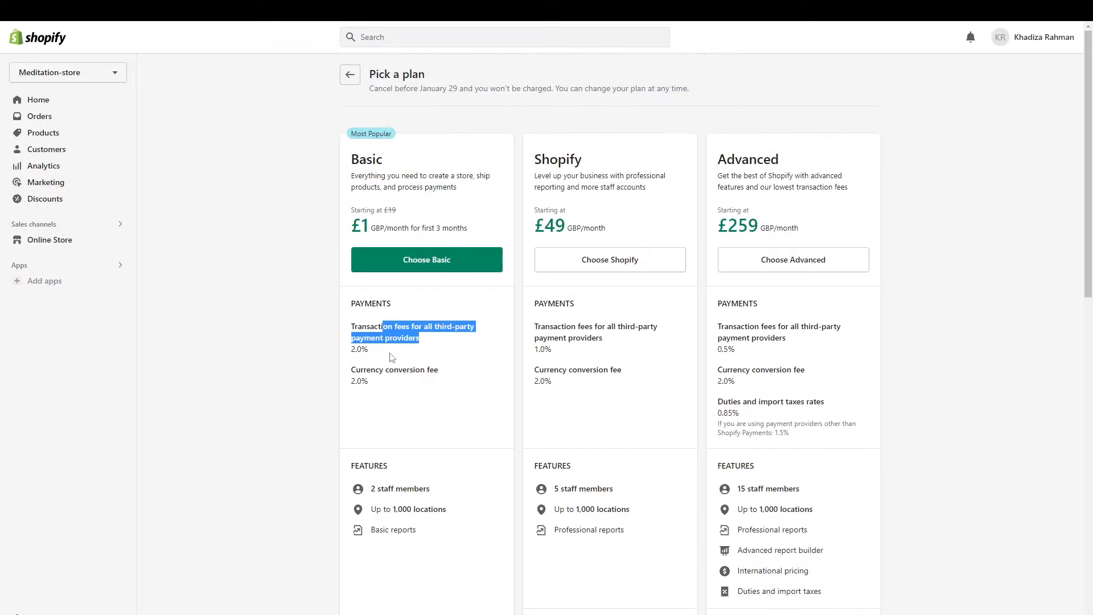
{"action": "left_click", "coordinate": [395, 323]}
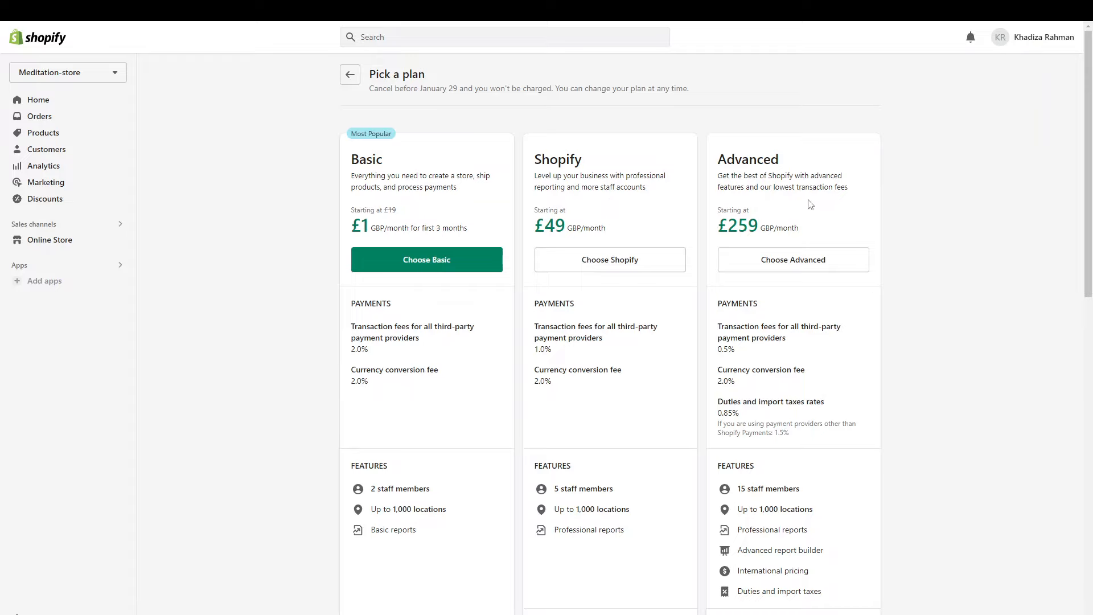
Choose the Basic plan, compare the yearly and monthly options, confirm the monthly billing cycle, and review the empty business address form
{"action": "left_click", "coordinate": [439, 260]}
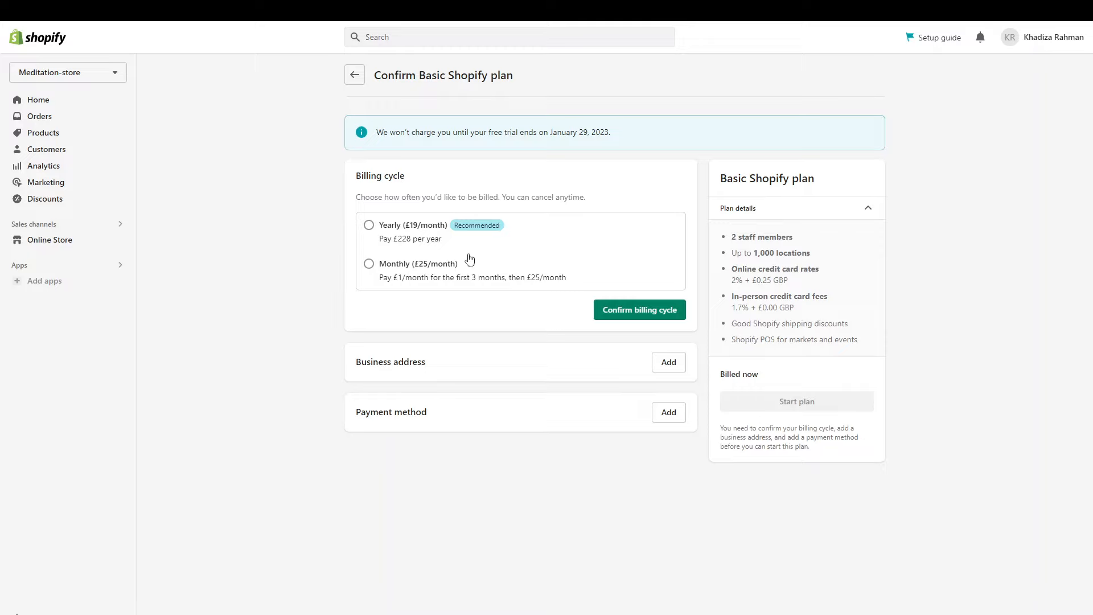
{"action": "left_click", "coordinate": [387, 244]}
{"action": "left_click", "coordinate": [386, 277]}
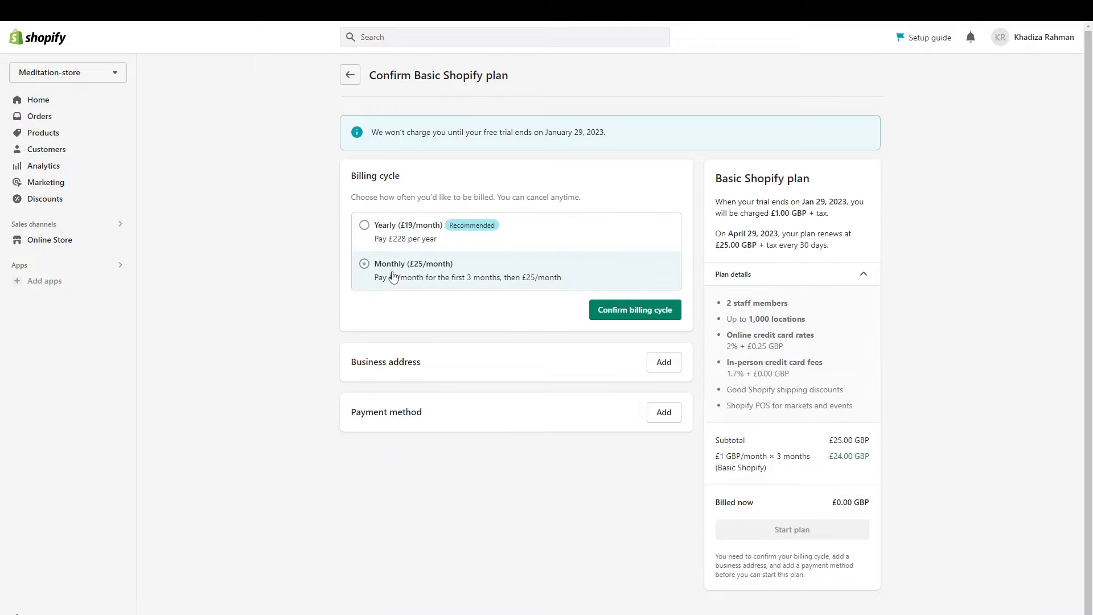
{"action": "left_click", "coordinate": [405, 242]}
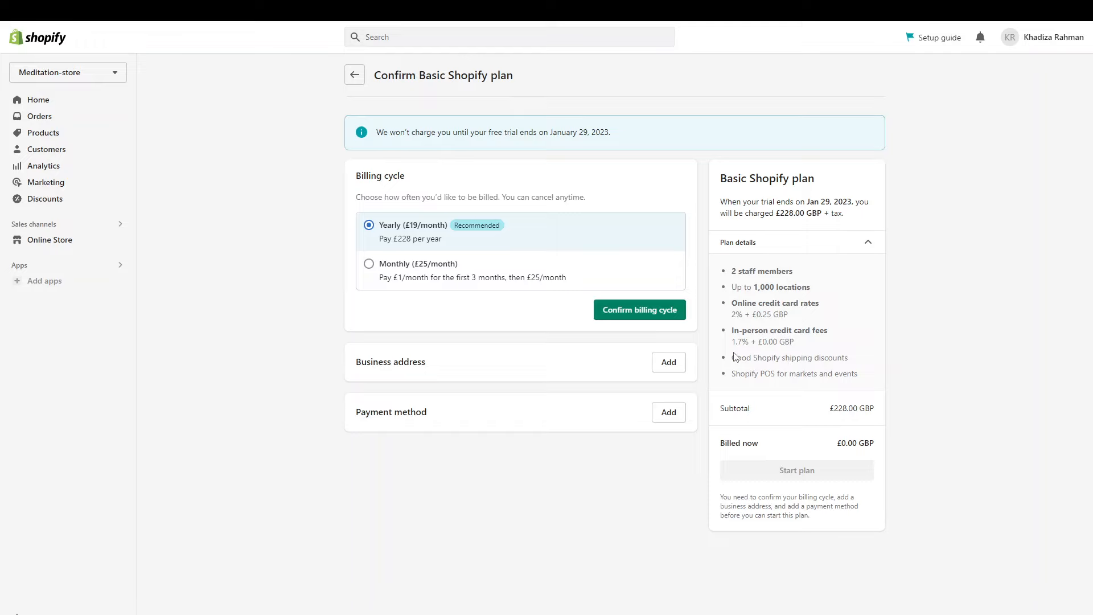
{"action": "left_click", "coordinate": [438, 276]}
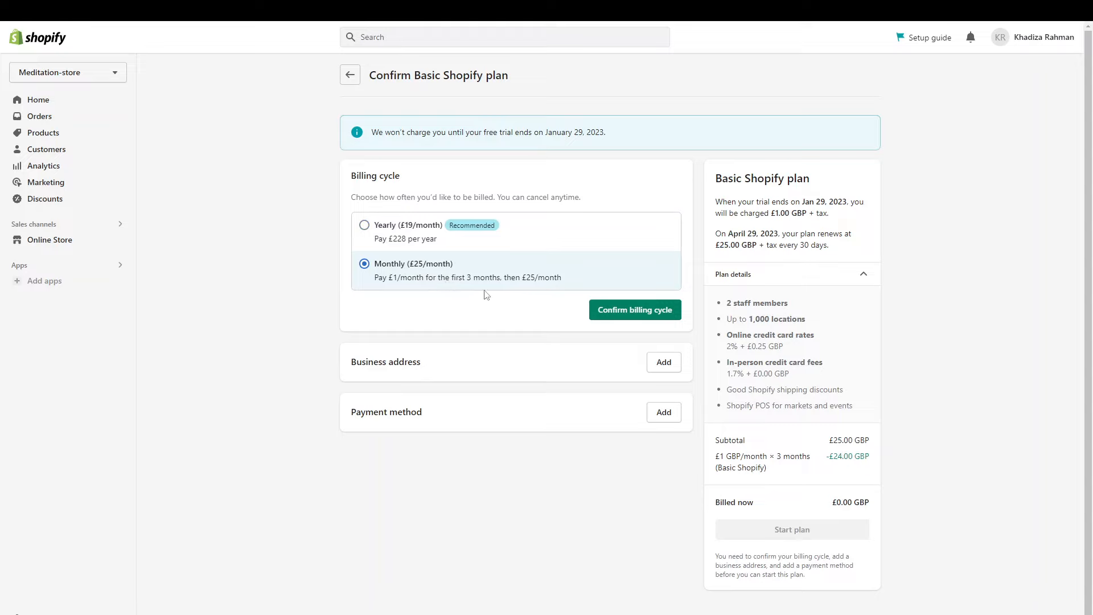
{"action": "left_click", "coordinate": [629, 311]}
{"action": "scroll", "coordinate": [555, 433], "scroll_direction": "down", "scroll_amount": 2}
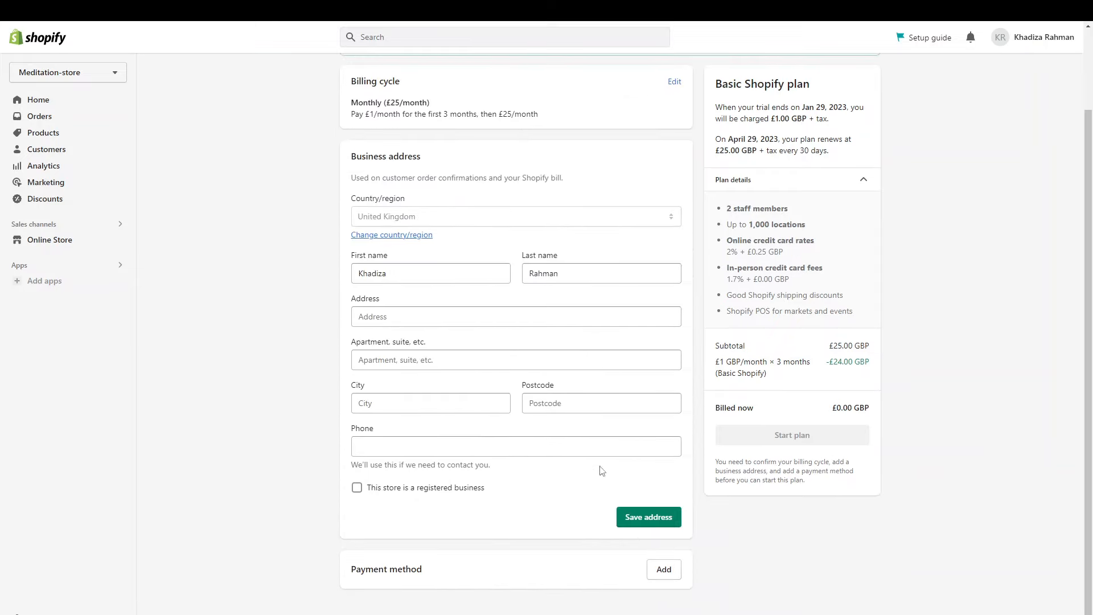
{"action": "scroll", "coordinate": [596, 379], "scroll_direction": "up", "scroll_amount": 2}
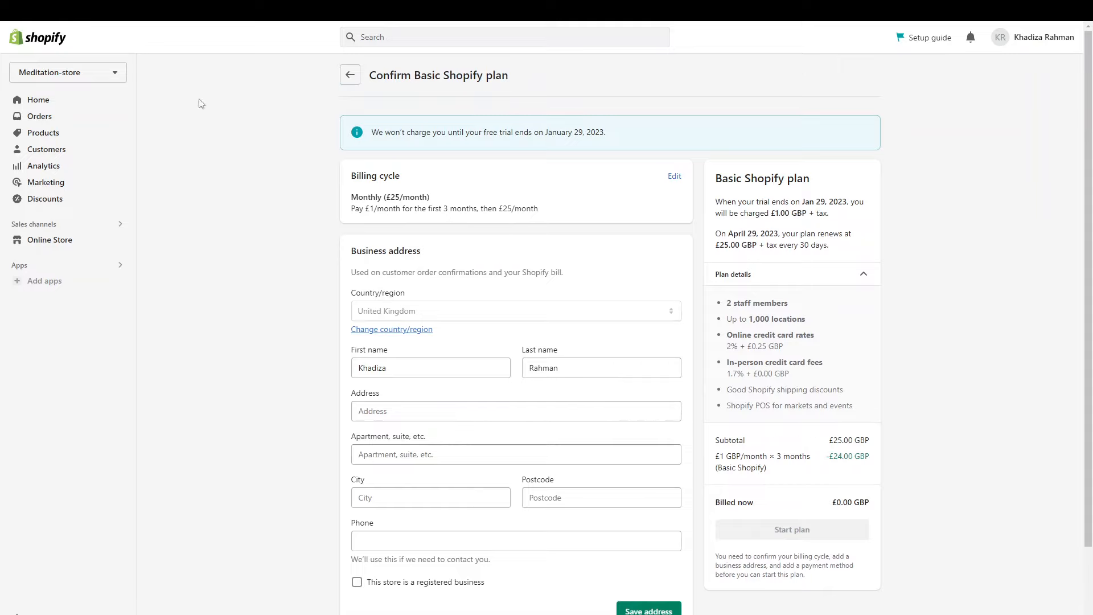
Start adding a custom domain from the setup guide on the home page and search the domains for "meditation-store.net"
{"action": "left_click", "coordinate": [38, 100]}
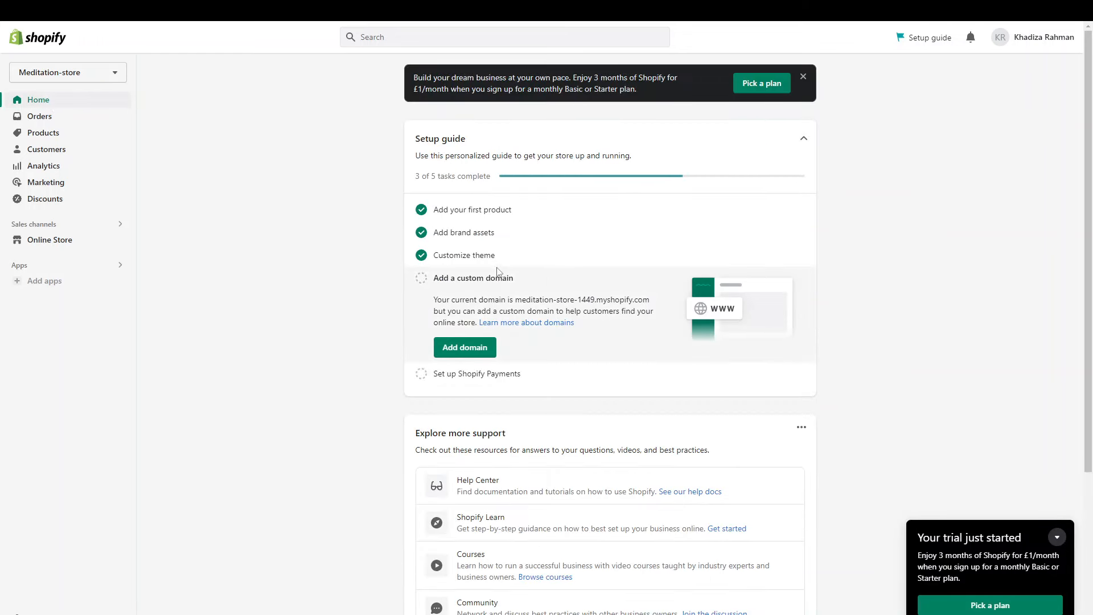
{"action": "left_click", "coordinate": [456, 353]}
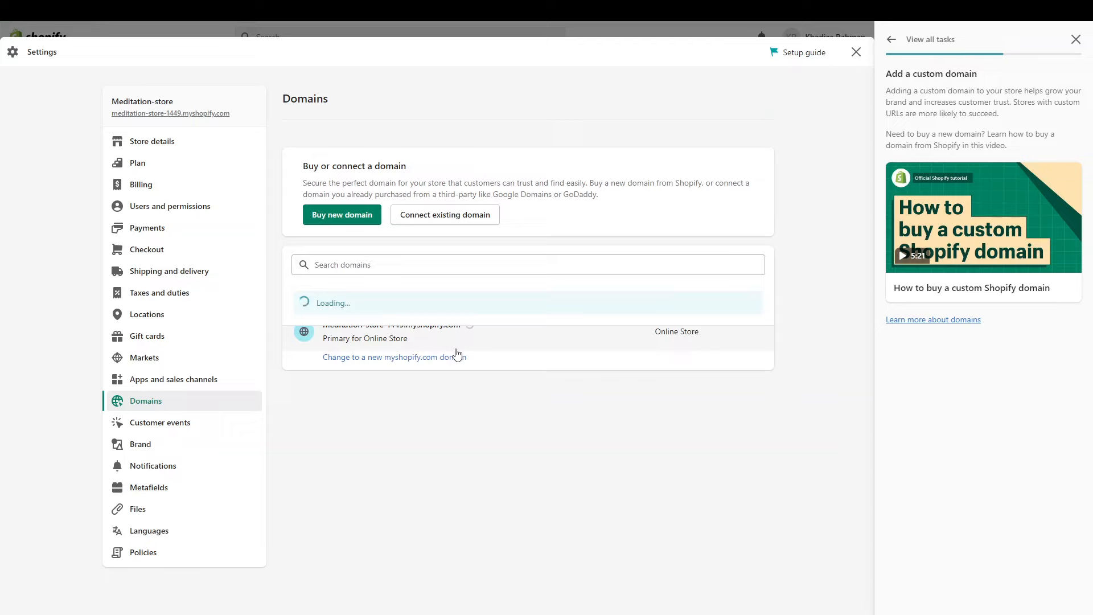
{"action": "left_click", "coordinate": [384, 264]}
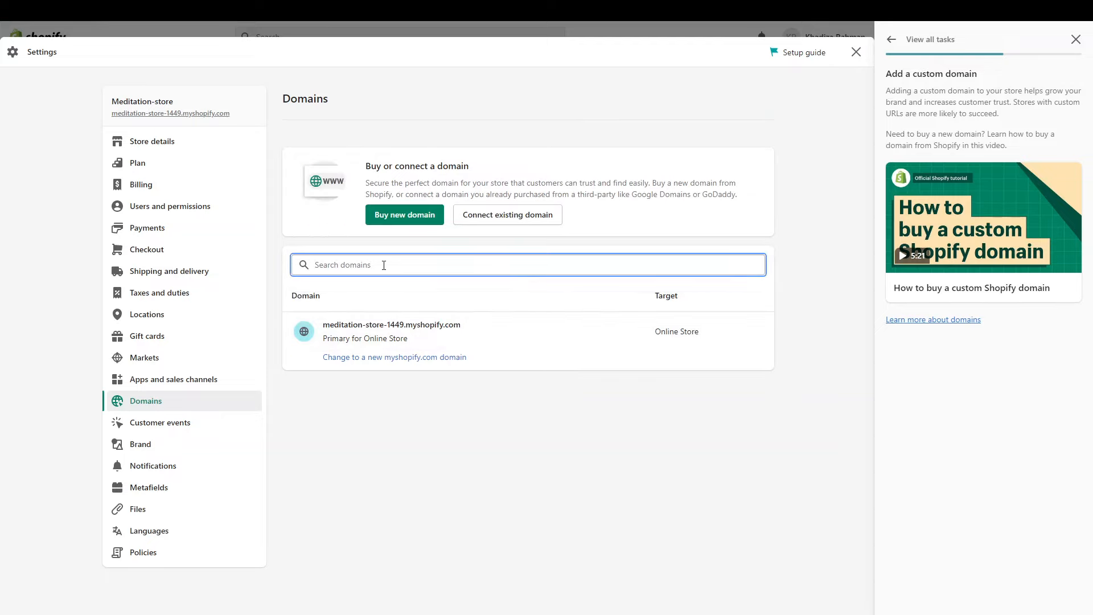
{"action": "type", "text": "medit"}
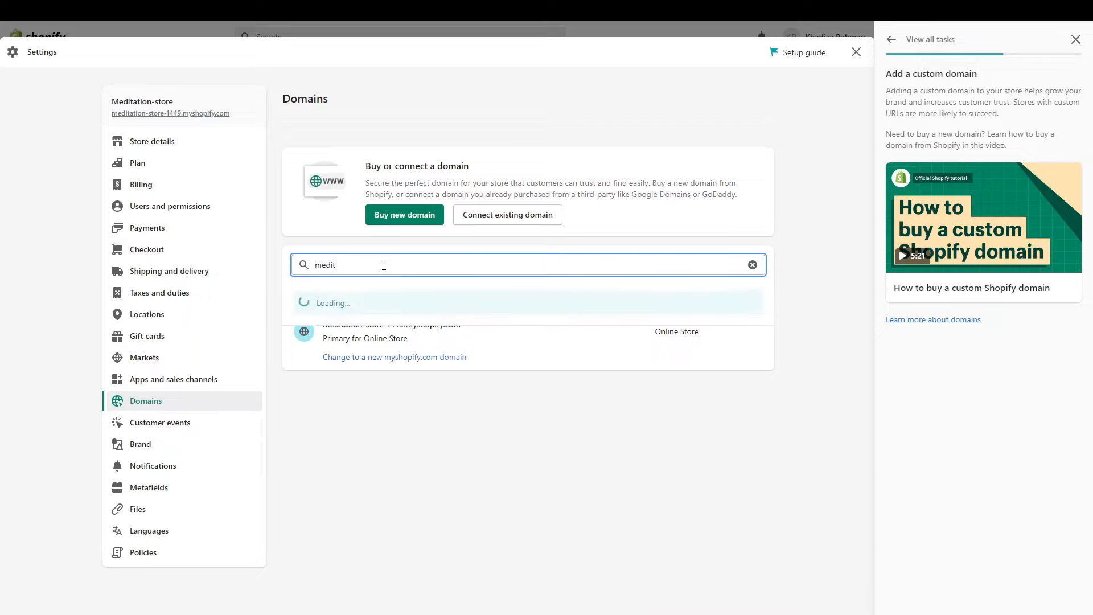
{"action": "type", "text": "ation-so"}
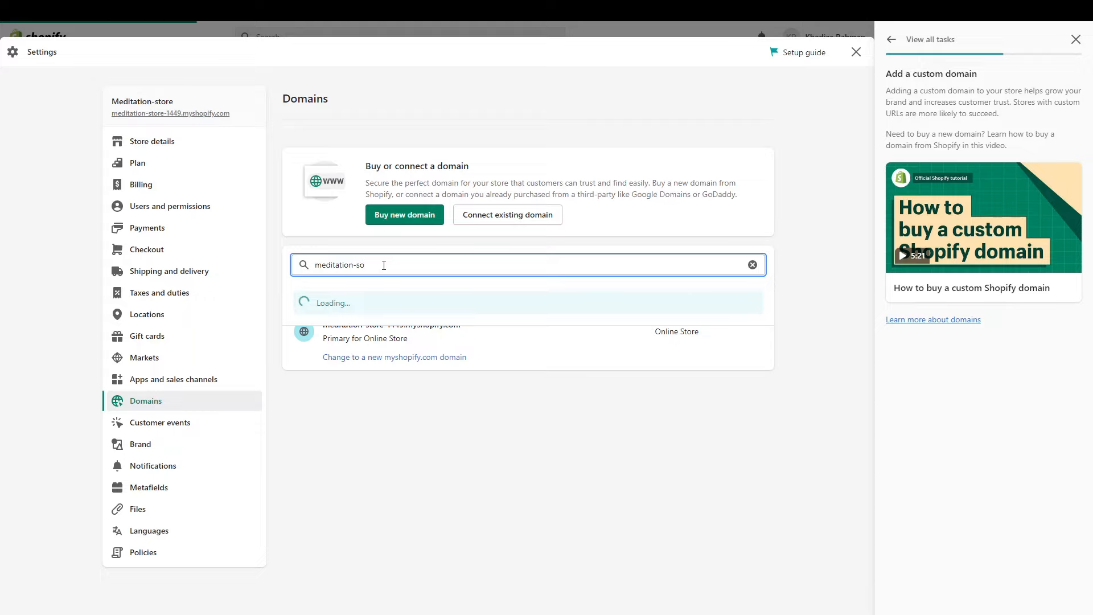
{"action": "key", "text": "BackSpace"}
{"action": "type", "text": "tore.negt"}
{"action": "key", "text": "BackSpace"}
{"action": "key", "text": "BackSpace"}
{"action": "type", "text": "t"}
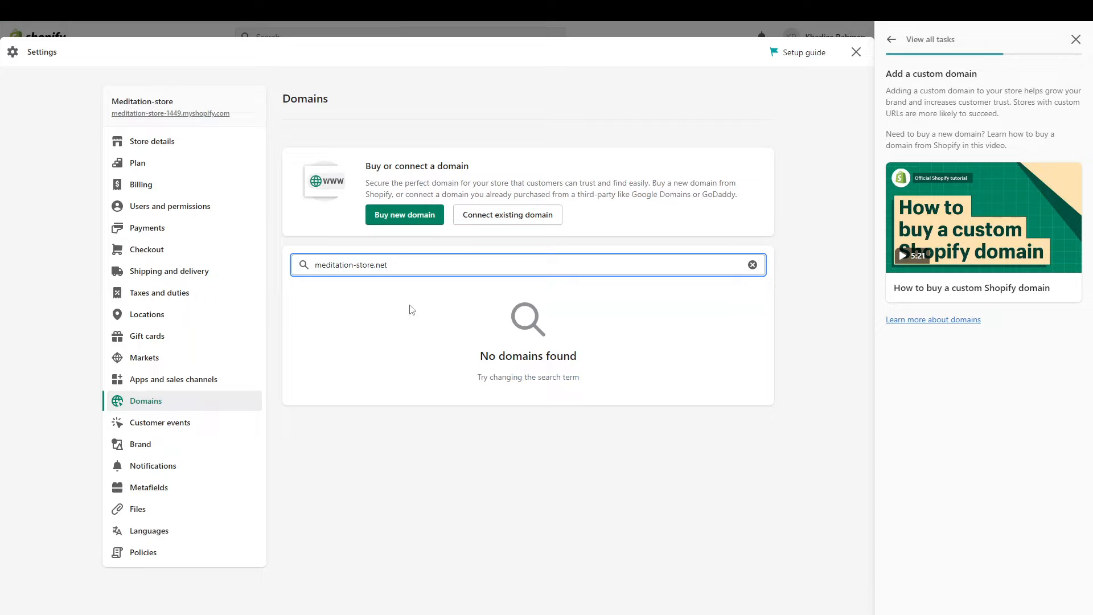
Change the domain search term's extension to search for "meditation-store.com"
{"action": "key", "text": "BackSpace"}
{"action": "key", "text": "BackSpace"}
{"action": "key", "text": "BackSpace"}
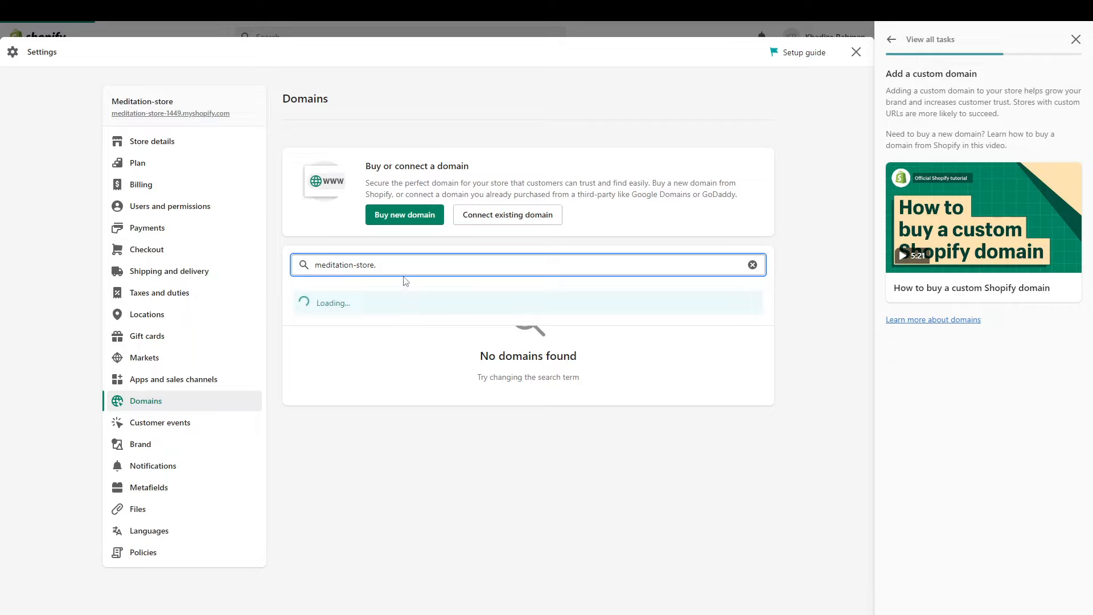
{"action": "type", "text": "com"}
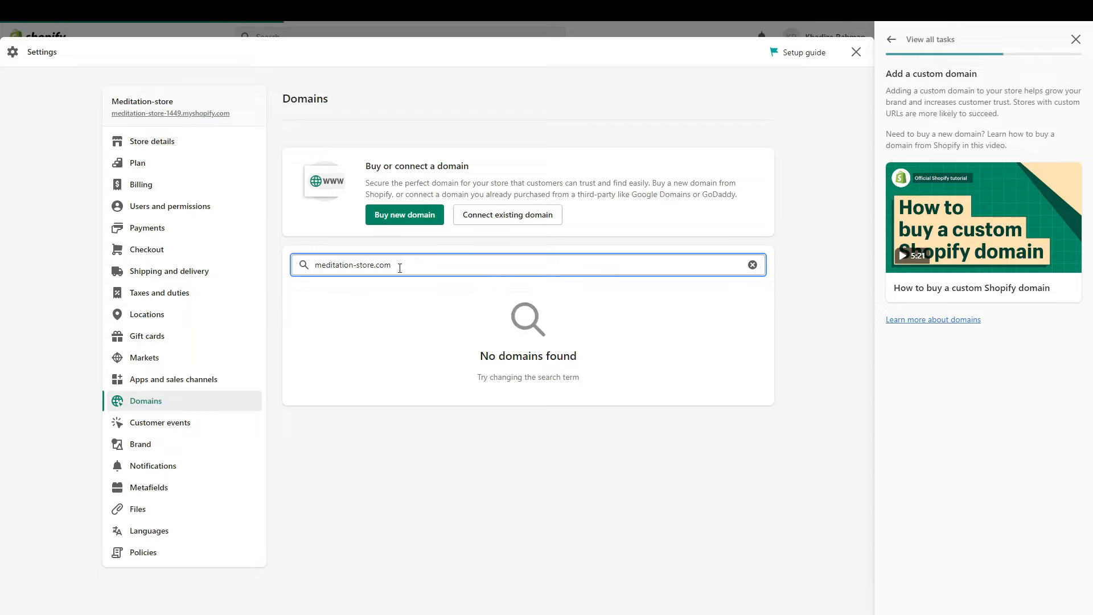
Remove "store" from the domain search term and delete the trailing characters after "meditation"
{"action": "double_click", "coordinate": [367, 266]}
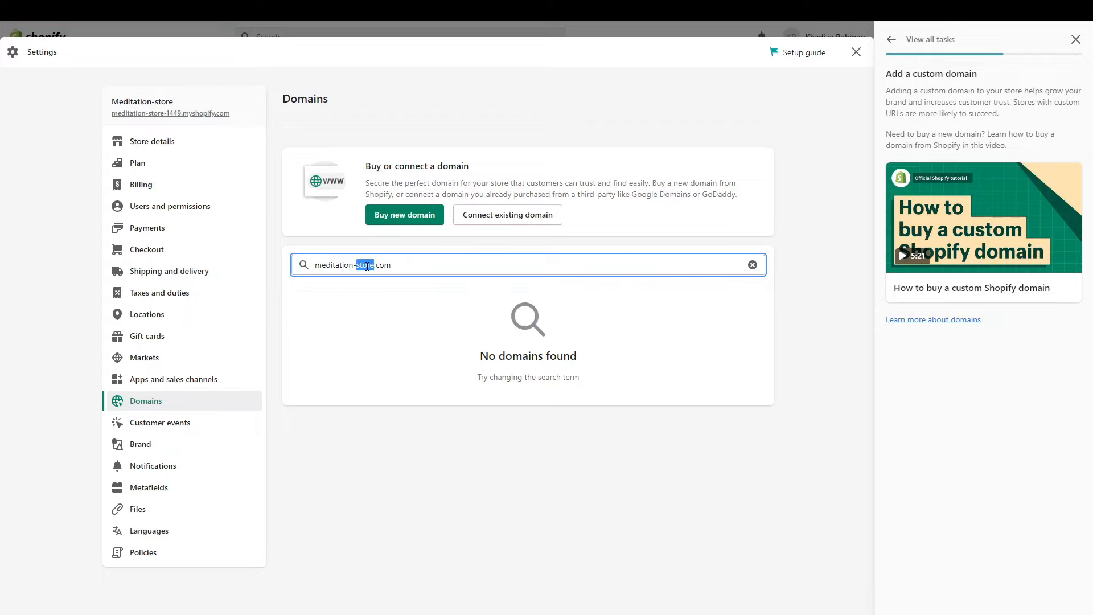
{"action": "key", "text": "BackSpace"}
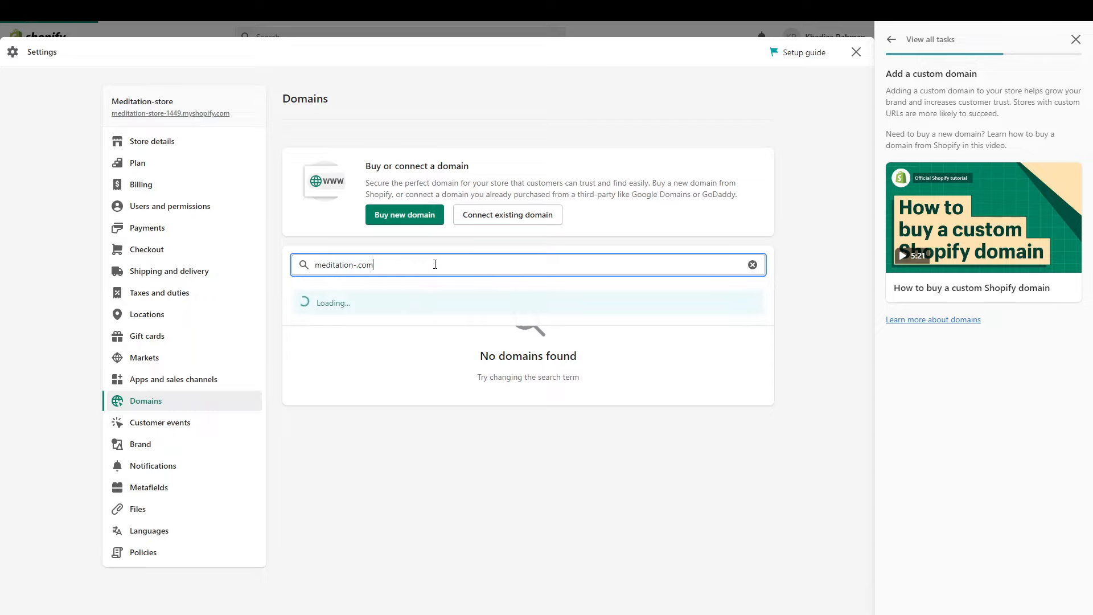
{"action": "key", "text": "BackSpace"}
{"action": "key", "text": "BackSpace"}
{"action": "key", "text": "BackSpace"}
{"action": "key", "text": "BackSpace"}
{"action": "key", "text": "BackSpace"}
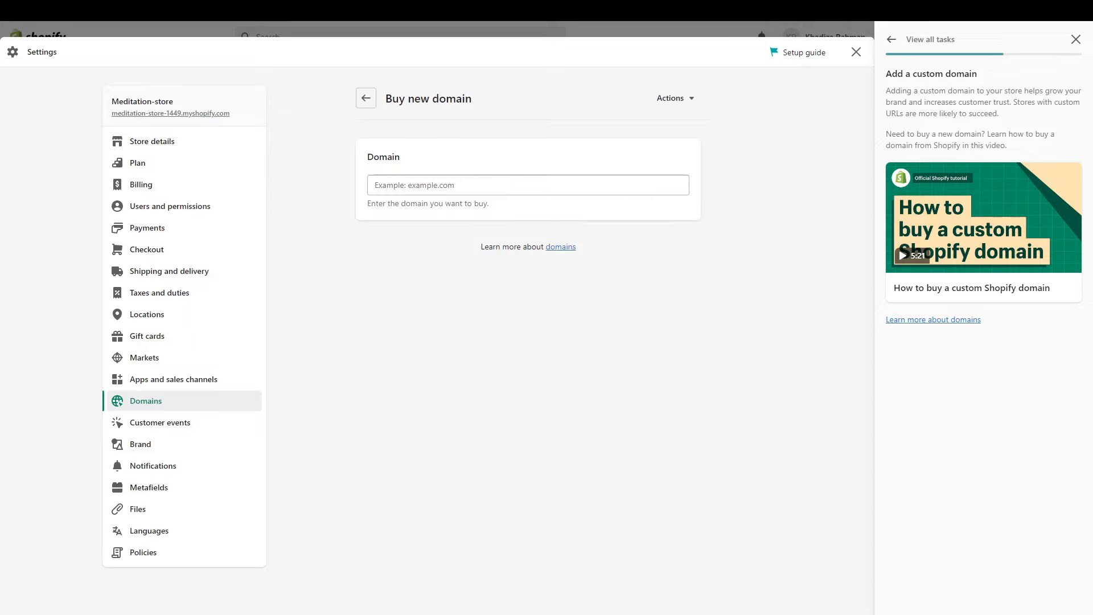
Search for "meditation.net" as a new domain to buy and list the next 10 alternative extensions with their yearly prices
{"action": "left_click", "coordinate": [425, 186]}
{"action": "type", "text": "medit"}
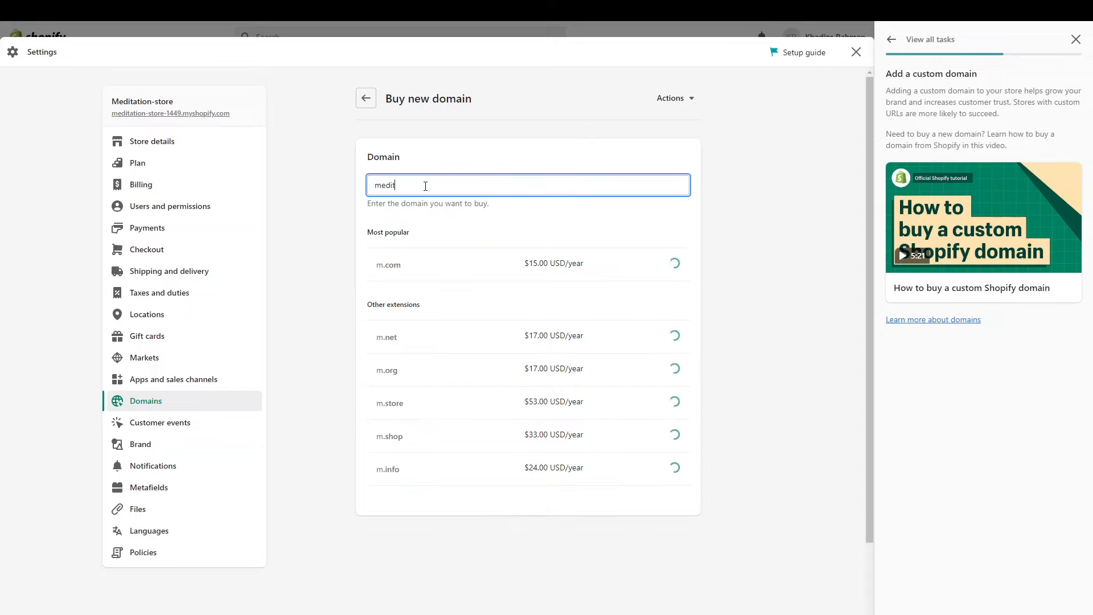
{"action": "key", "text": "BackSpace"}
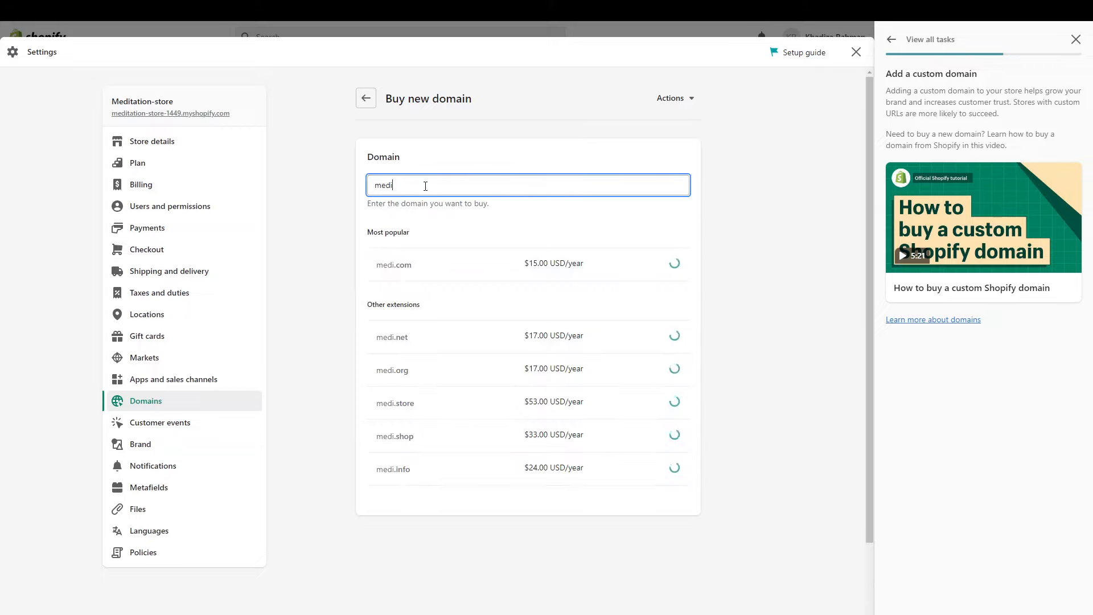
{"action": "type", "text": "ta"}
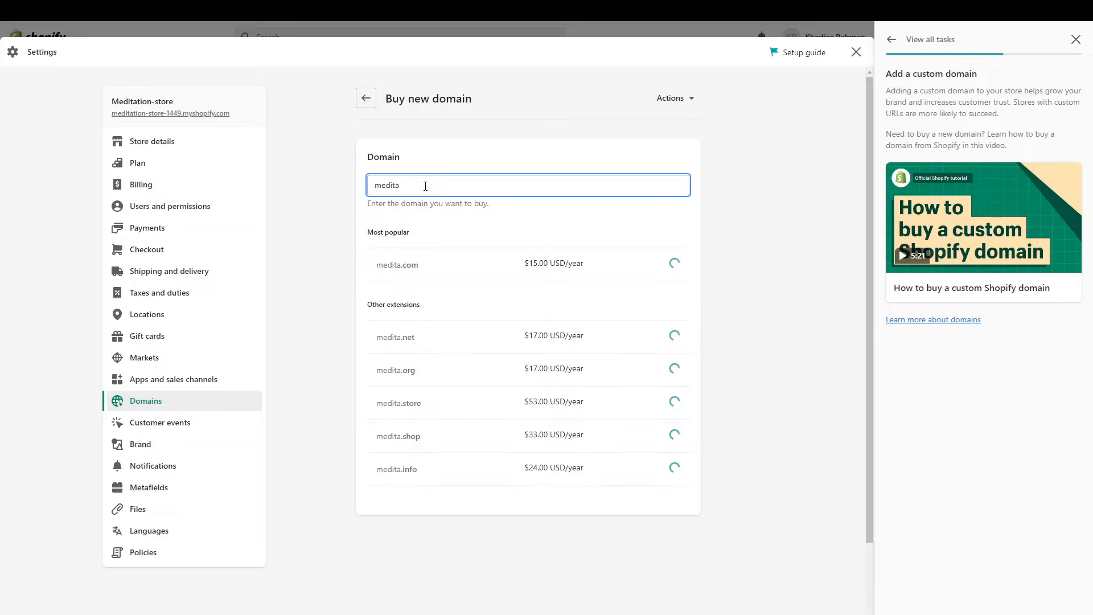
{"action": "type", "text": "tion"}
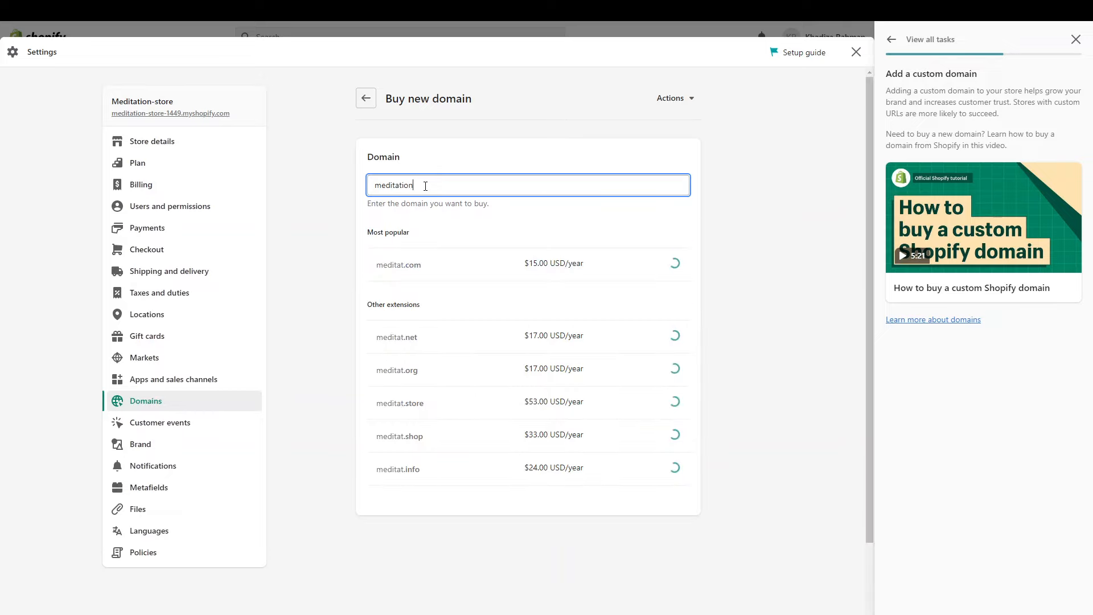
{"action": "type", "text": ".net"}
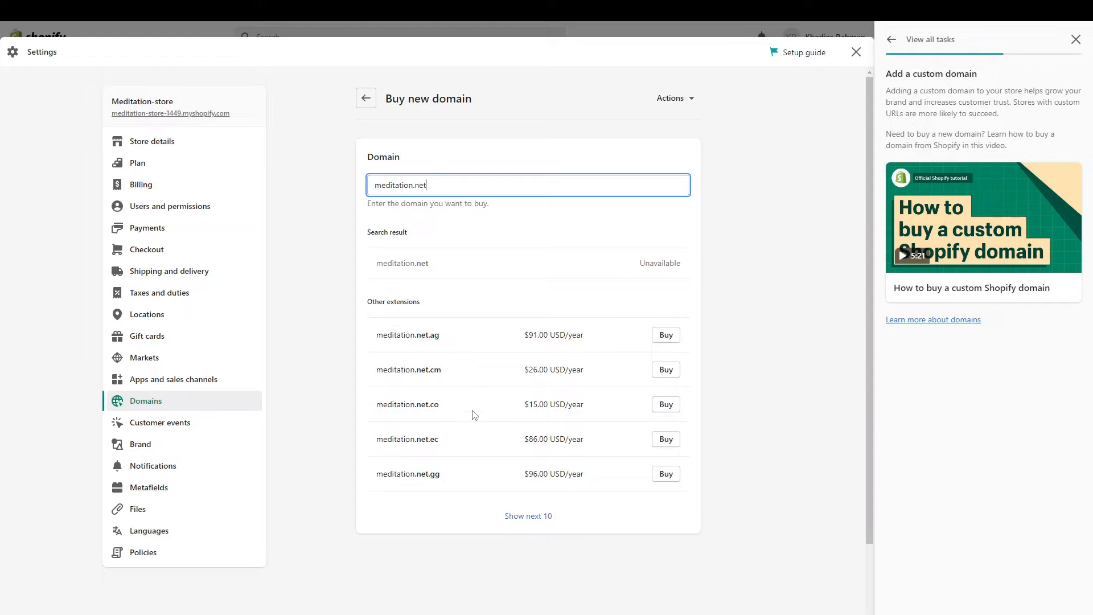
{"action": "left_click", "coordinate": [536, 516]}
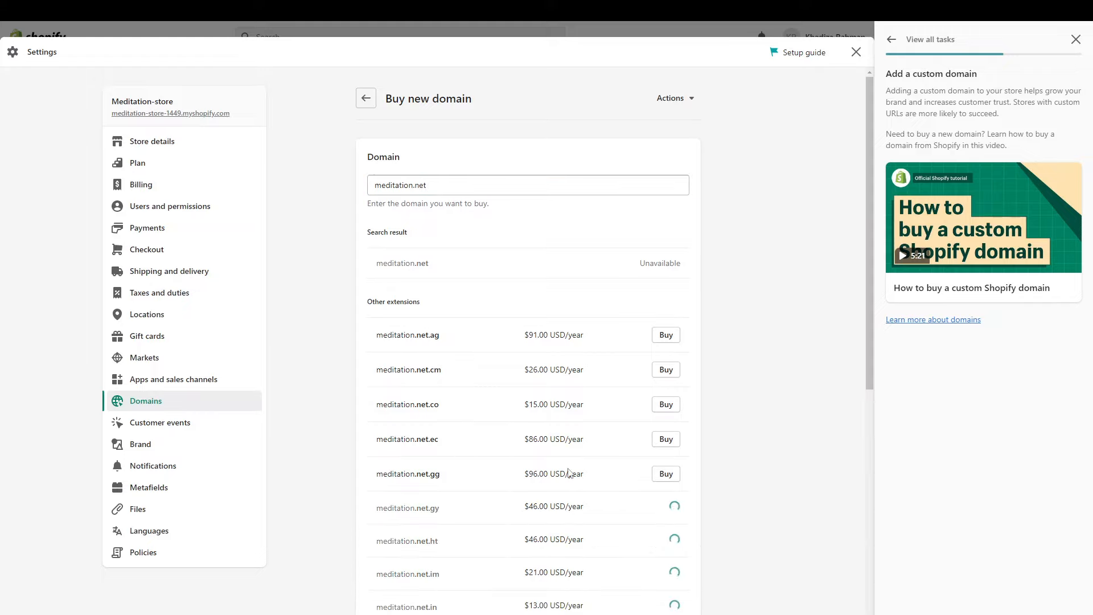
{"action": "scroll", "coordinate": [568, 473], "scroll_direction": "down", "scroll_amount": 1}
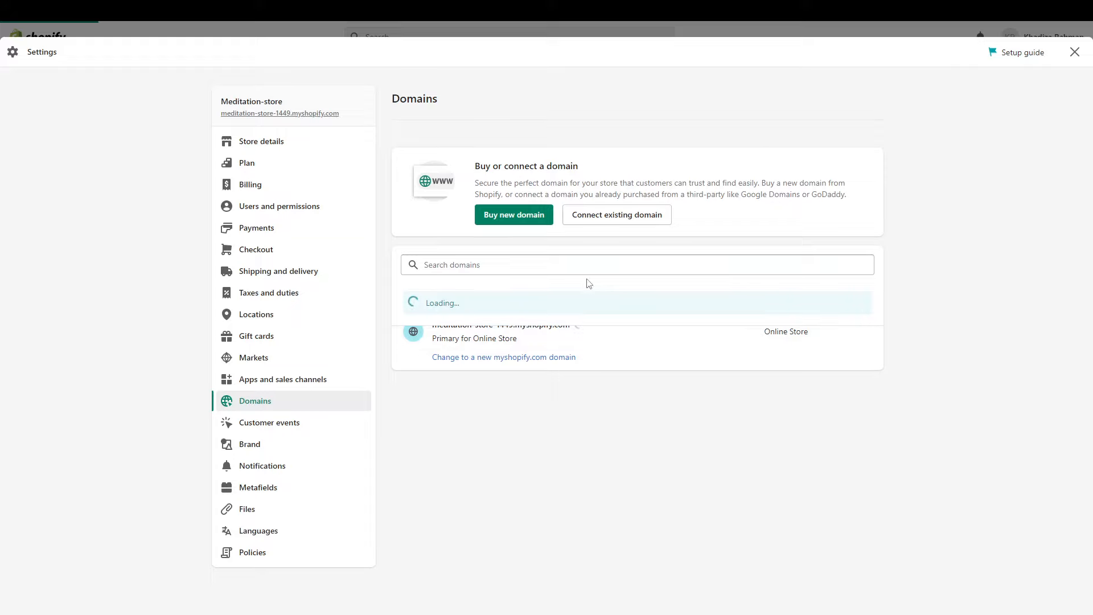
Enter meditation.net as the existing domain to connect and proceed to its connection instructions
{"action": "left_click", "coordinate": [622, 217]}
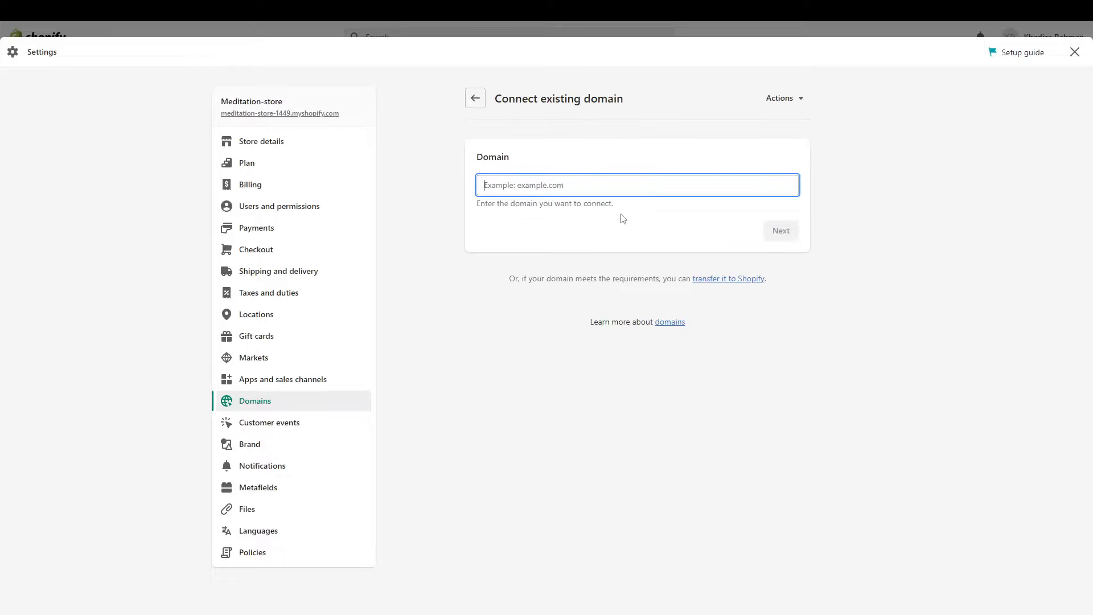
{"action": "type", "text": "medi"}
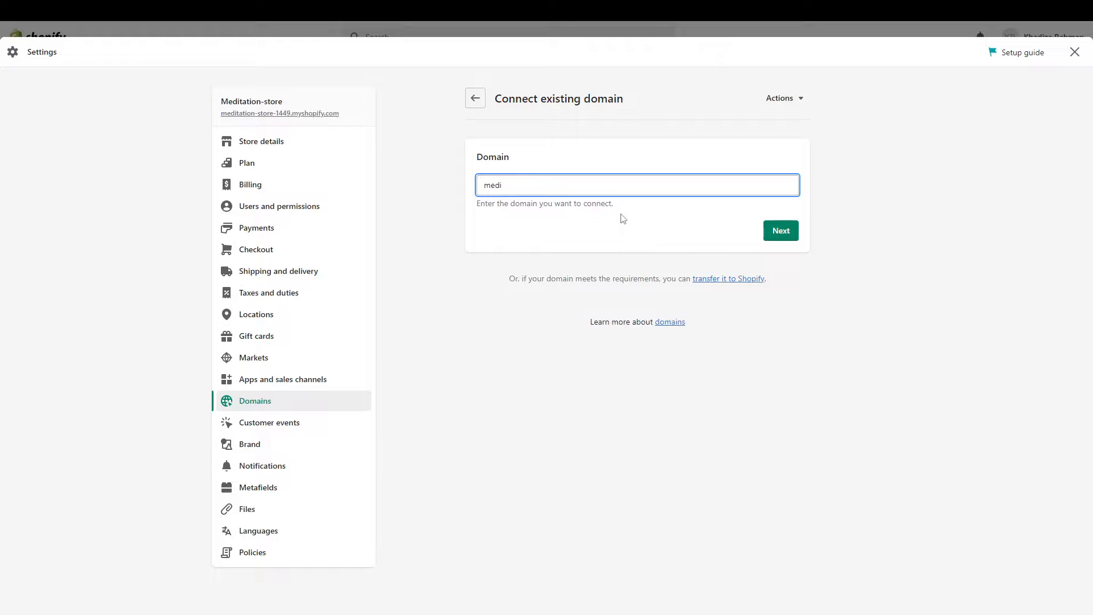
{"action": "type", "text": "tation.net"}
{"action": "left_click", "coordinate": [782, 234]}
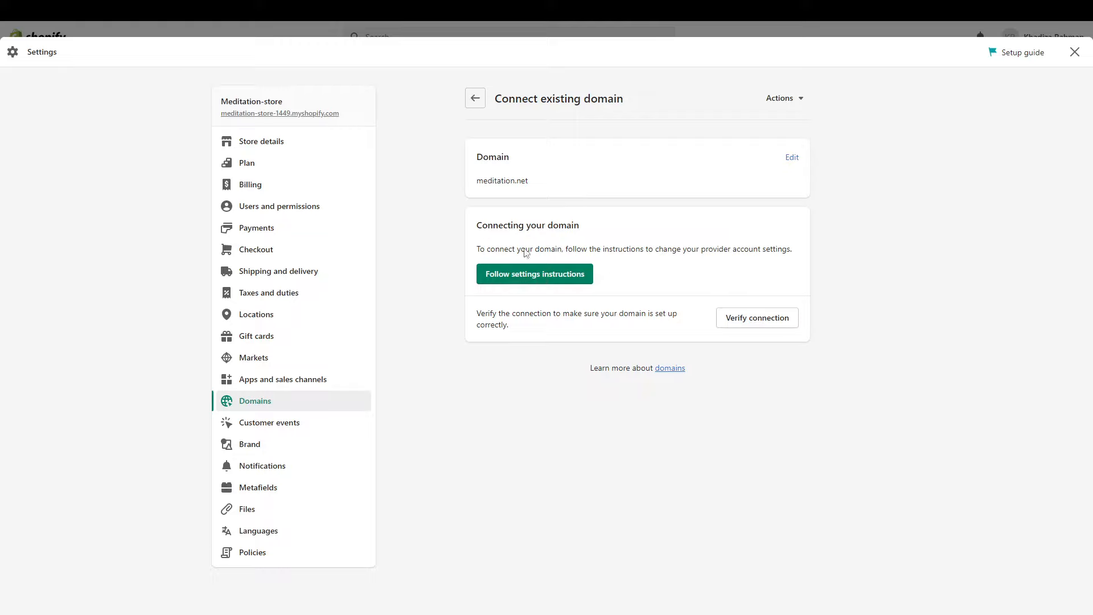
Open the settings instructions and look through the help page on connecting a third-party domain to Shopify
{"action": "left_click", "coordinate": [520, 276]}
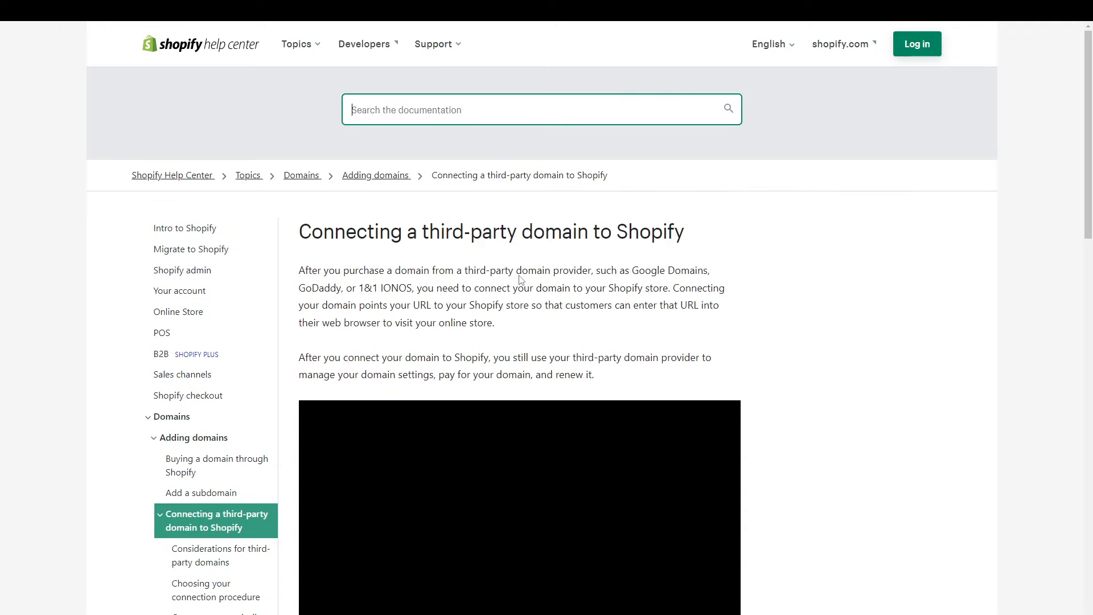
{"action": "scroll", "coordinate": [519, 279], "scroll_direction": "down", "scroll_amount": 8}
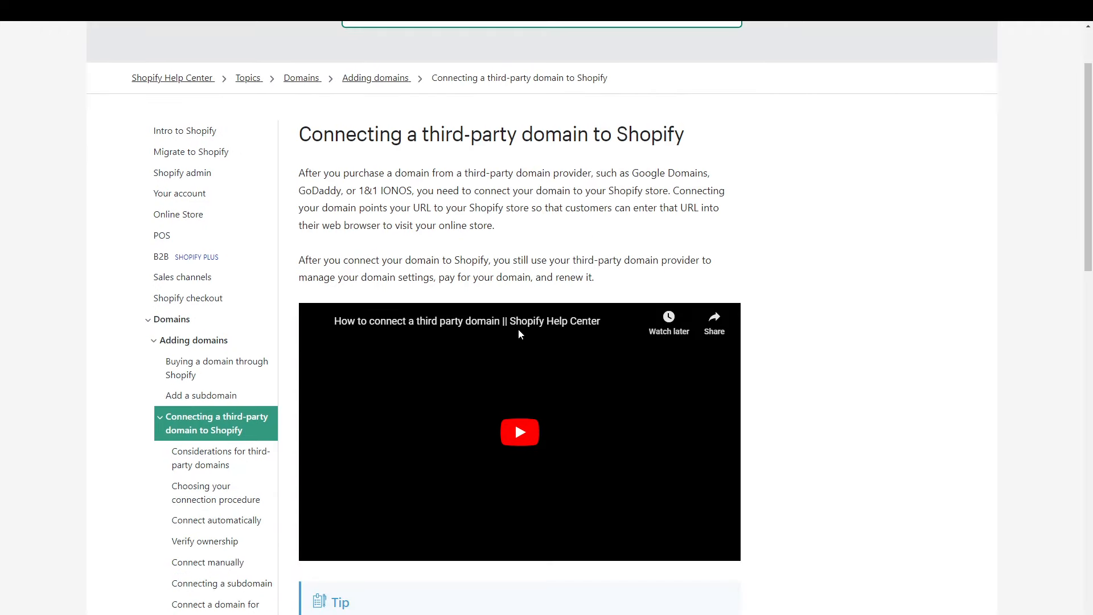
{"action": "scroll", "coordinate": [521, 335], "scroll_direction": "down", "scroll_amount": 4}
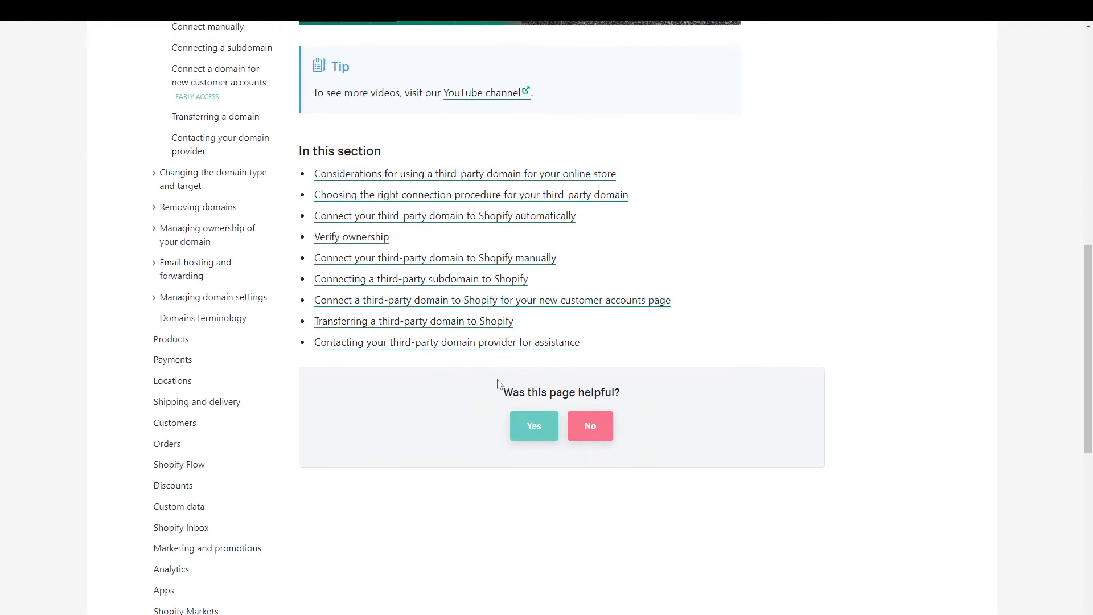
{"action": "scroll", "coordinate": [497, 380], "scroll_direction": "down", "scroll_amount": 9}
{"action": "scroll", "coordinate": [497, 380], "scroll_direction": "up", "scroll_amount": 20}
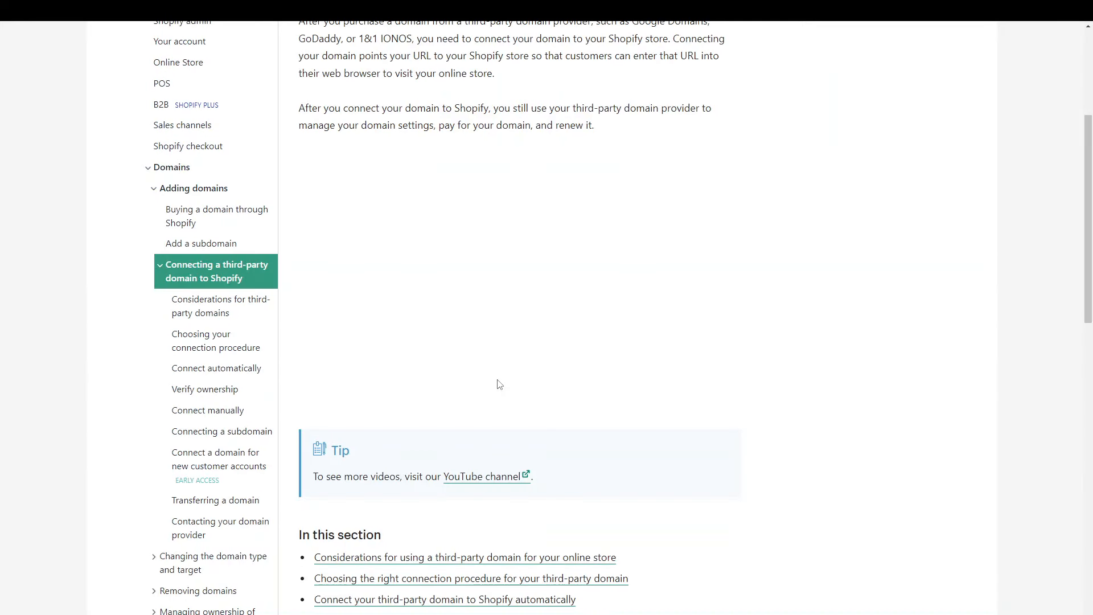
{"action": "scroll", "coordinate": [497, 380], "scroll_direction": "down", "scroll_amount": 1}
{"action": "scroll", "coordinate": [497, 379], "scroll_direction": "up", "scroll_amount": 1}
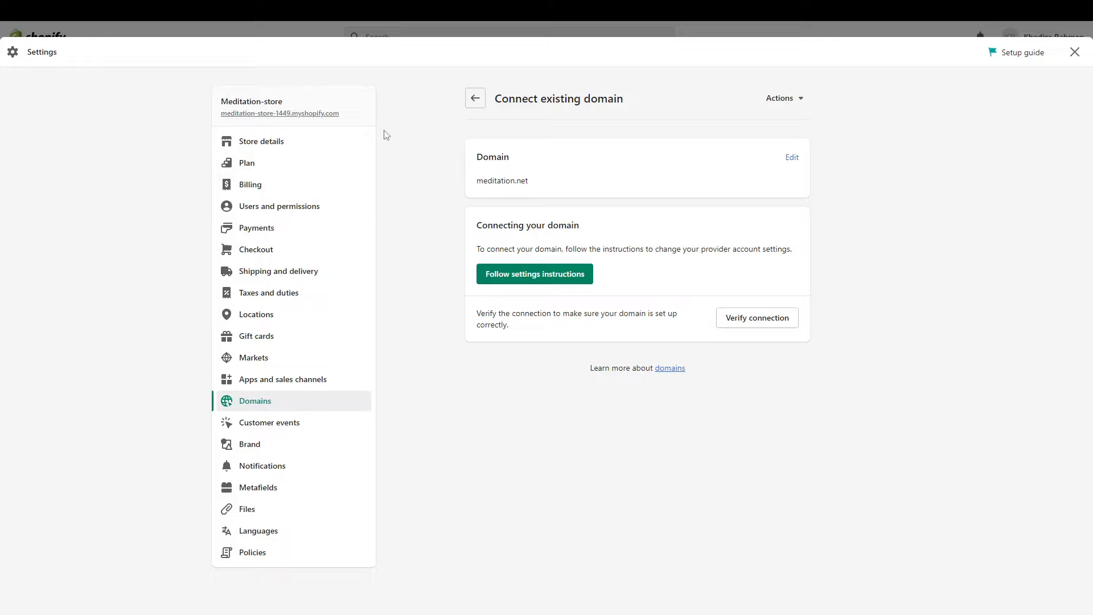
Review the payment methods, billing currency, subscriptions and upcoming bill in the store's billing settings
{"action": "left_click", "coordinate": [265, 194]}
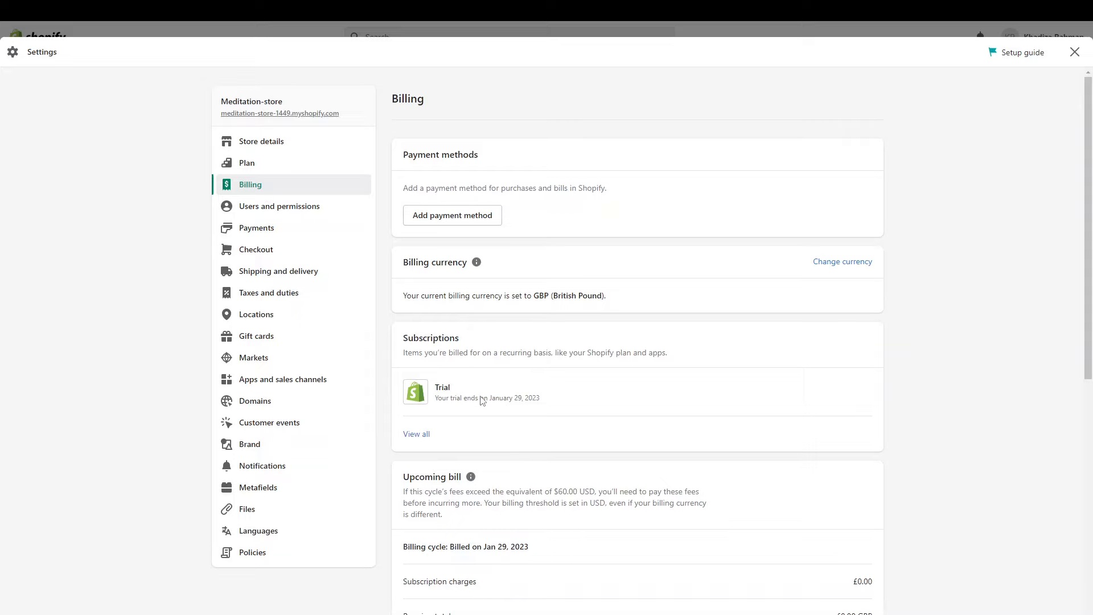
{"action": "scroll", "coordinate": [482, 401], "scroll_direction": "down", "scroll_amount": 3}
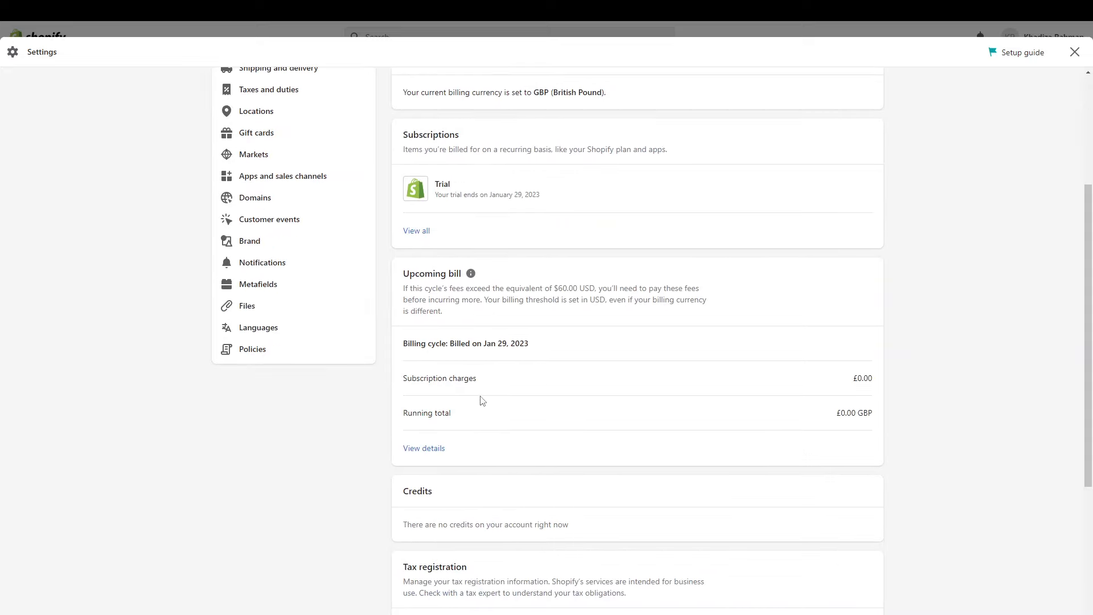
{"action": "scroll", "coordinate": [482, 400], "scroll_direction": "up", "scroll_amount": 3}
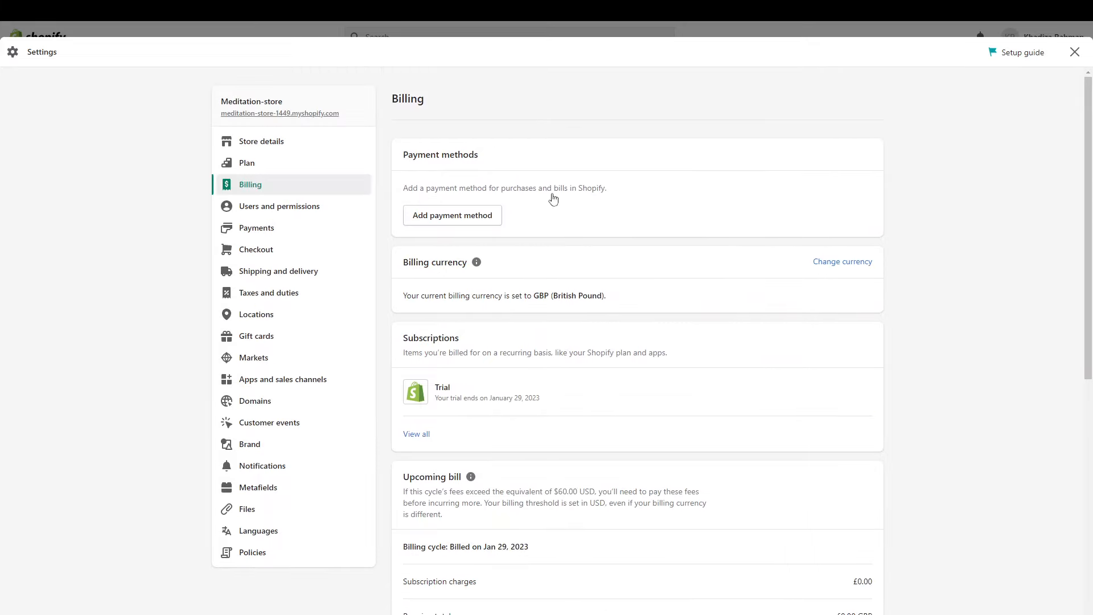
{"action": "scroll", "coordinate": [657, 438], "scroll_direction": "down", "scroll_amount": 1}
{"action": "scroll", "coordinate": [657, 438], "scroll_direction": "up", "scroll_amount": 1}
{"action": "scroll", "coordinate": [484, 427], "scroll_direction": "down", "scroll_amount": 1}
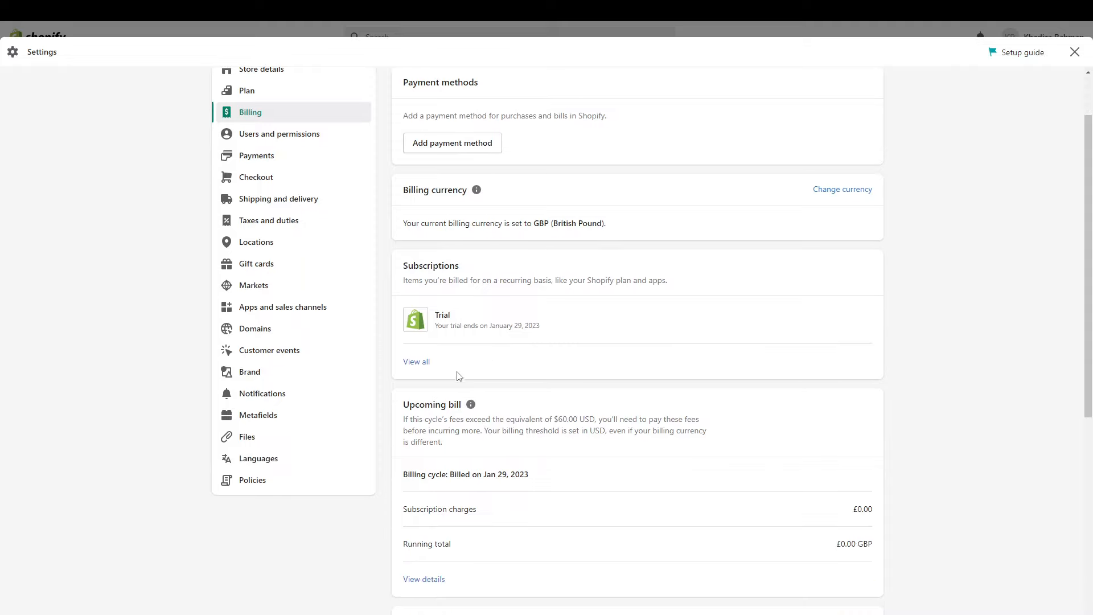
{"action": "scroll", "coordinate": [464, 374], "scroll_direction": "down", "scroll_amount": 3}
{"action": "scroll", "coordinate": [487, 191], "scroll_direction": "up", "scroll_amount": 4}
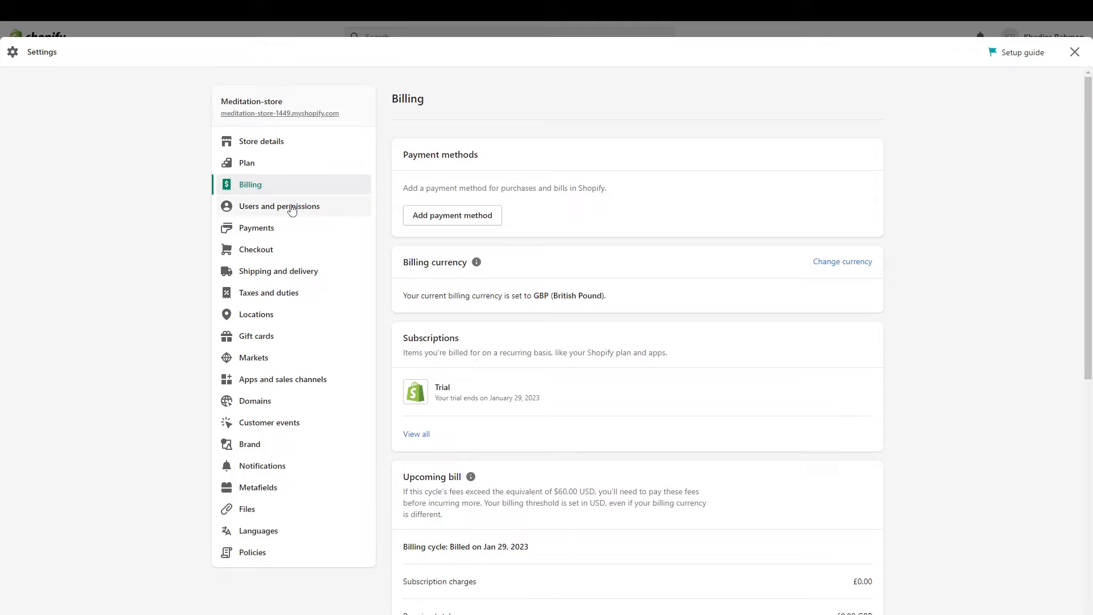
Review the store owner, staff, collaborator and login service settings under users and permissions
{"action": "left_click", "coordinate": [289, 207]}
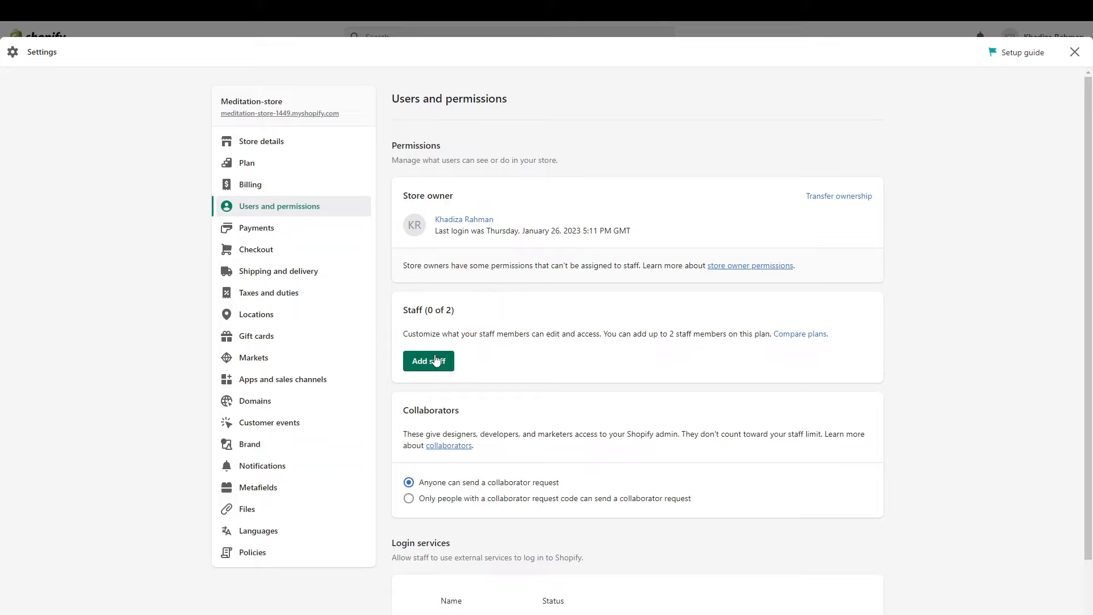
{"action": "scroll", "coordinate": [497, 493], "scroll_direction": "down", "scroll_amount": 1}
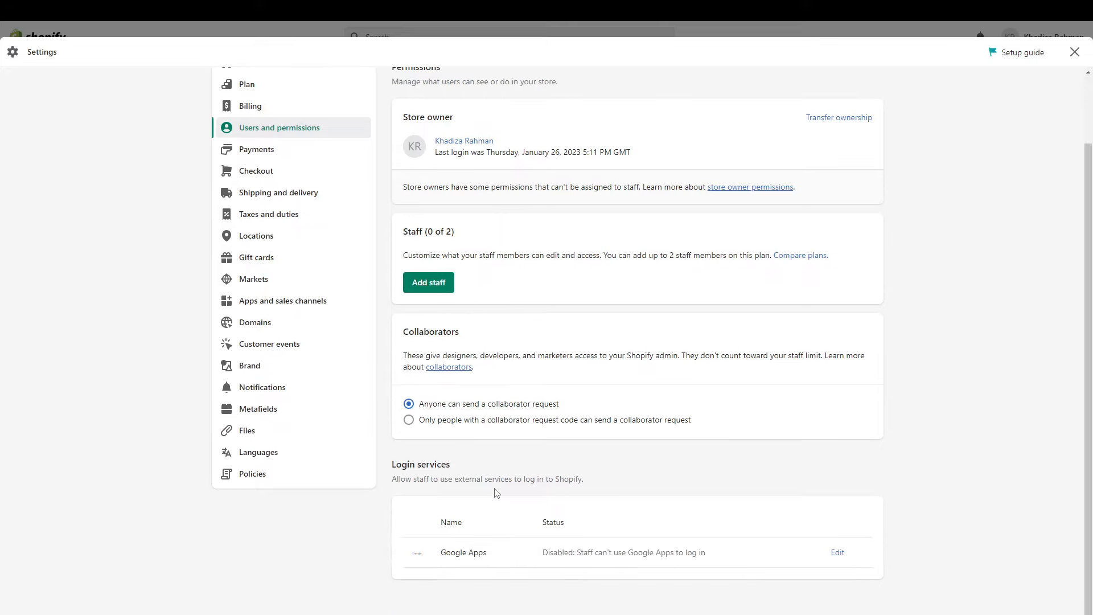
{"action": "scroll", "coordinate": [490, 340], "scroll_direction": "up", "scroll_amount": 1}
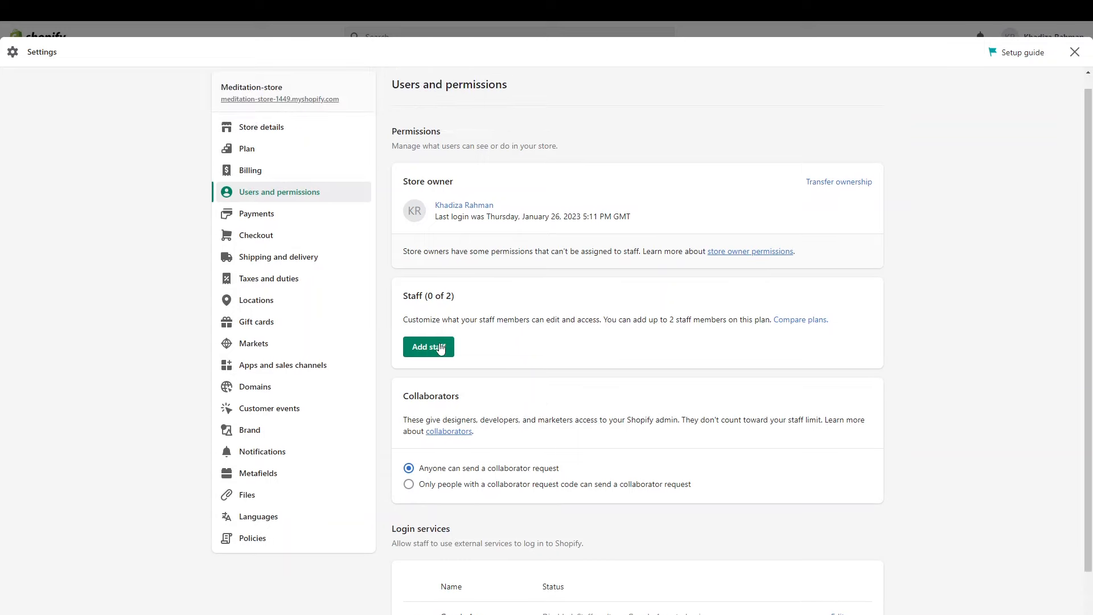
Start adding a staff member and go over the first name, last name, email and permission fields
{"action": "left_click", "coordinate": [441, 349]}
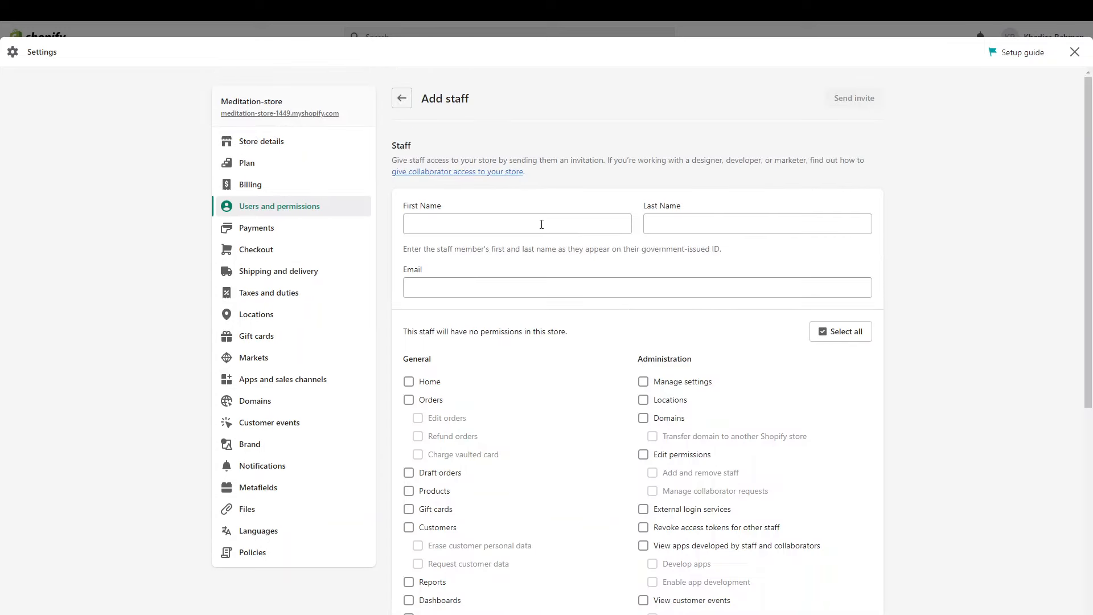
{"action": "left_click", "coordinate": [542, 224]}
{"action": "left_click", "coordinate": [667, 221]}
{"action": "left_click", "coordinate": [560, 306]}
{"action": "scroll", "coordinate": [534, 444], "scroll_direction": "down", "scroll_amount": 2}
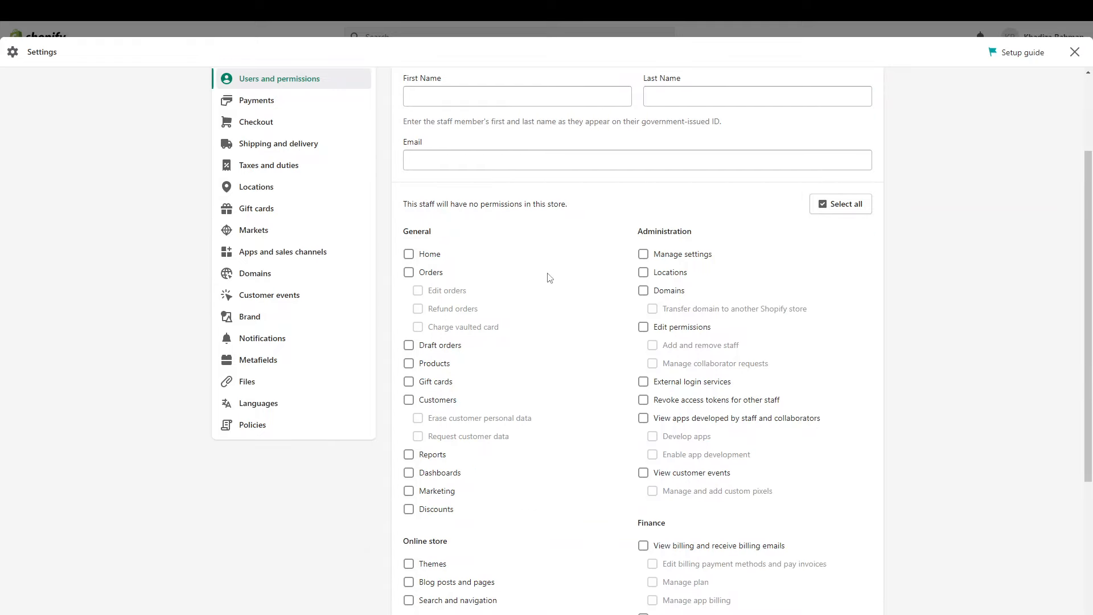
Try granting the new staff member all permissions, and clear them again
{"action": "scroll", "coordinate": [550, 278], "scroll_direction": "down", "scroll_amount": 1}
{"action": "left_click", "coordinate": [841, 165]}
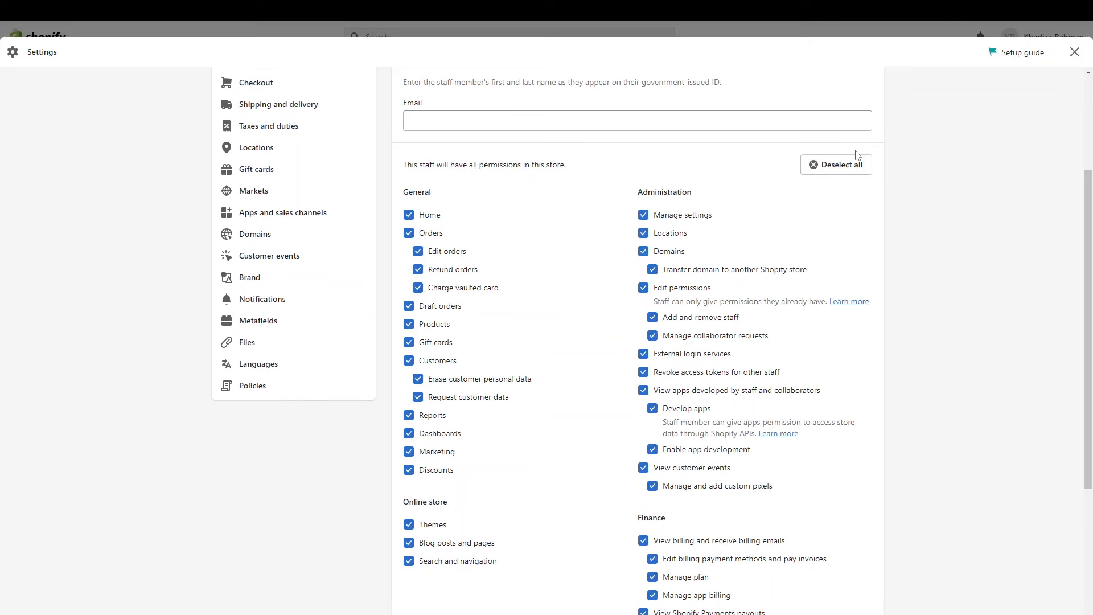
{"action": "left_click", "coordinate": [860, 167]}
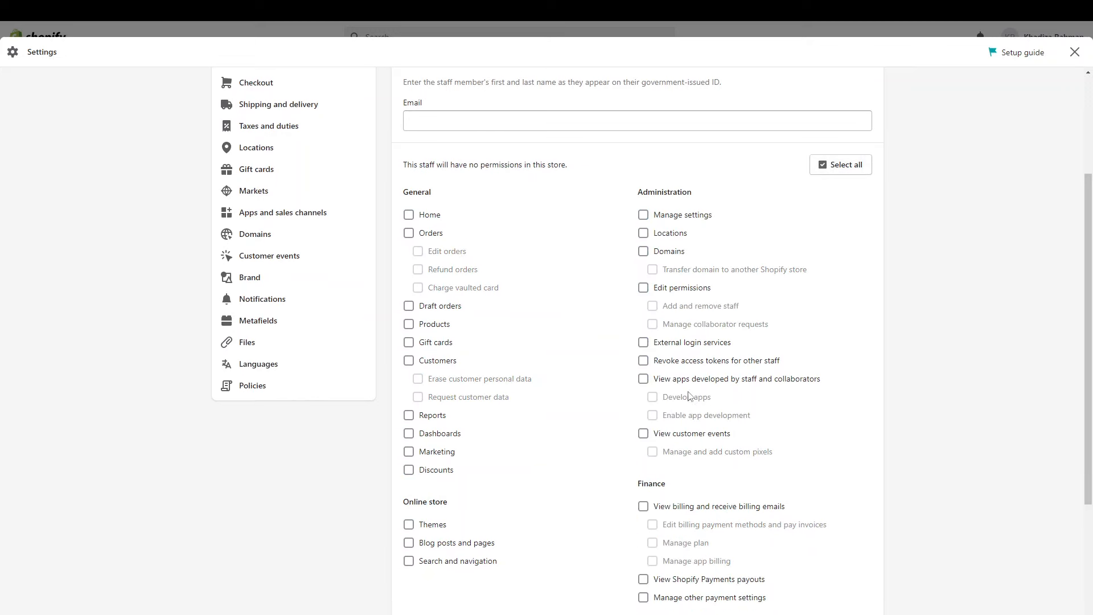
Grant the new staff member the online store permissions Themes, Blog posts and pages, and Search and navigation
{"action": "scroll", "coordinate": [741, 341], "scroll_direction": "down", "scroll_amount": 3}
{"action": "left_click", "coordinate": [408, 360]}
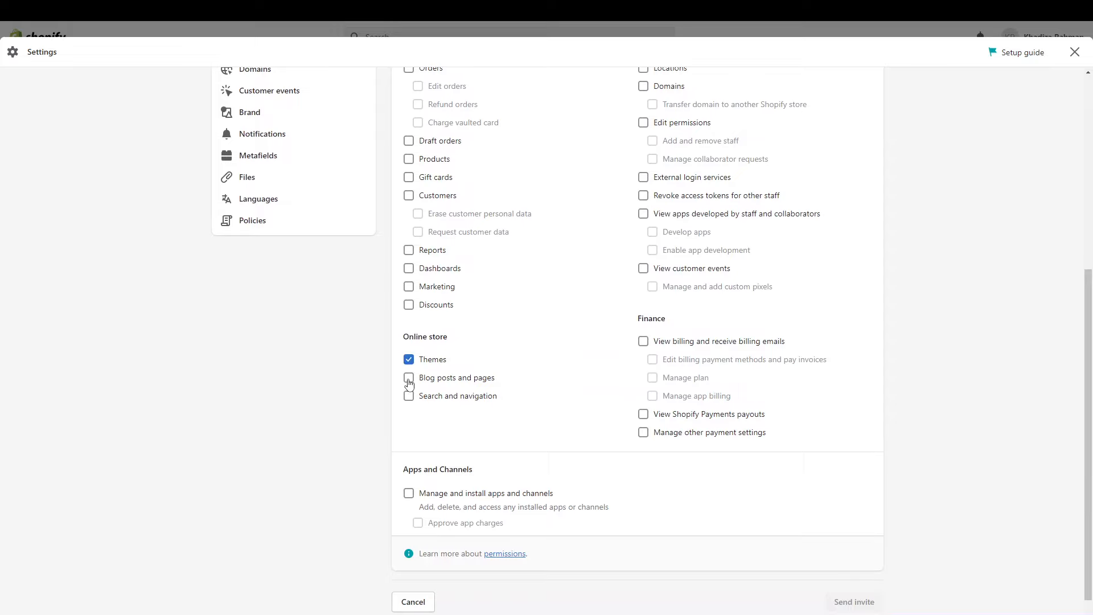
{"action": "left_click", "coordinate": [409, 377]}
{"action": "left_click", "coordinate": [409, 397]}
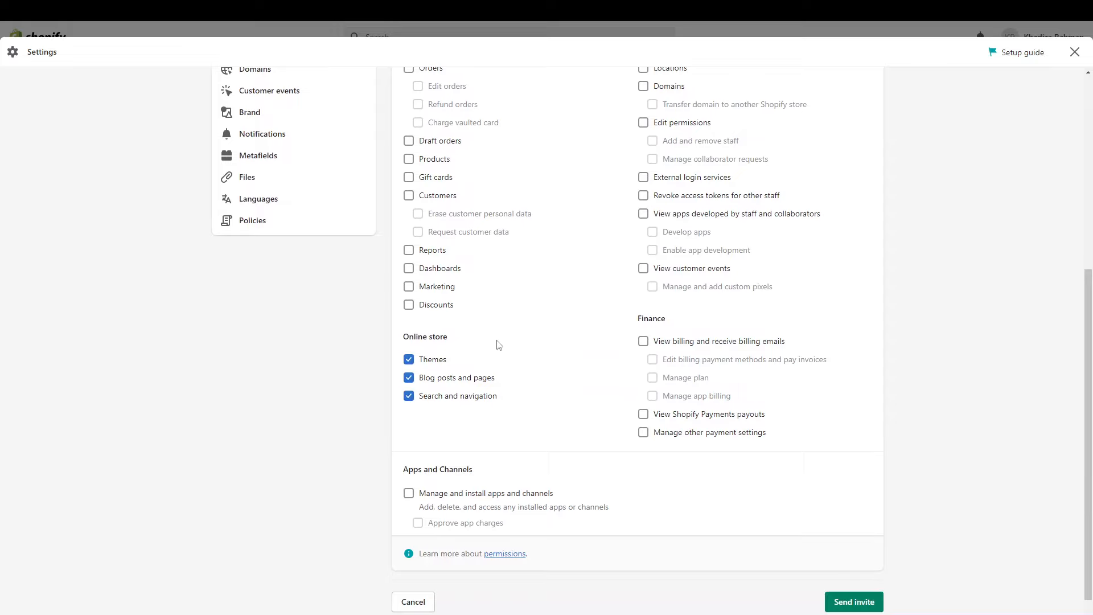
{"action": "scroll", "coordinate": [498, 345], "scroll_direction": "up", "scroll_amount": 3}
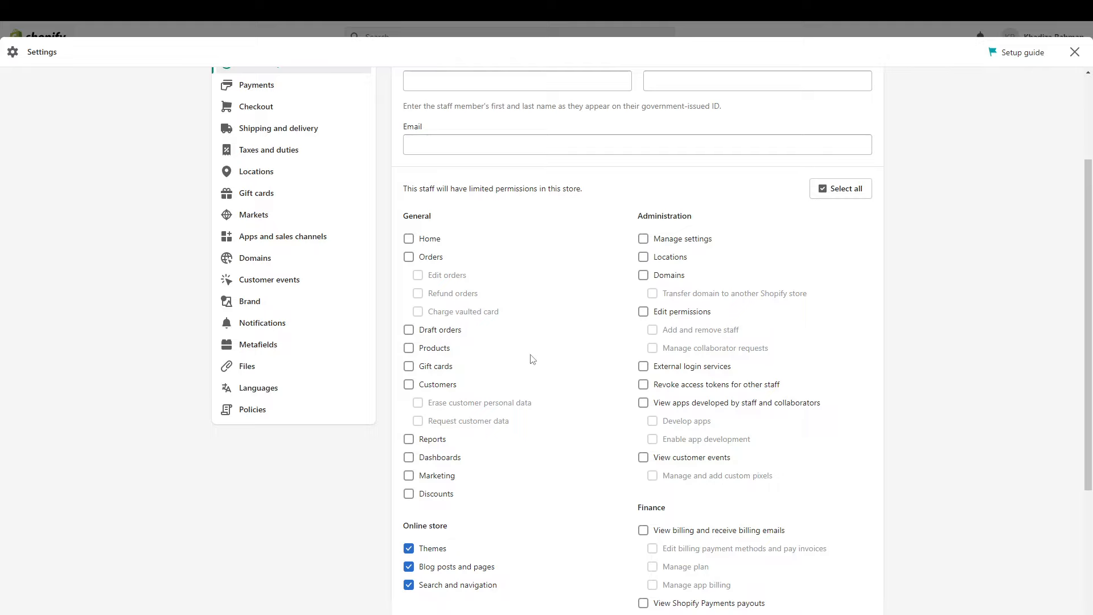
Clear all of the new staff member's permissions and cancel adding the staff member
{"action": "left_click", "coordinate": [842, 194]}
{"action": "left_click", "coordinate": [841, 194]}
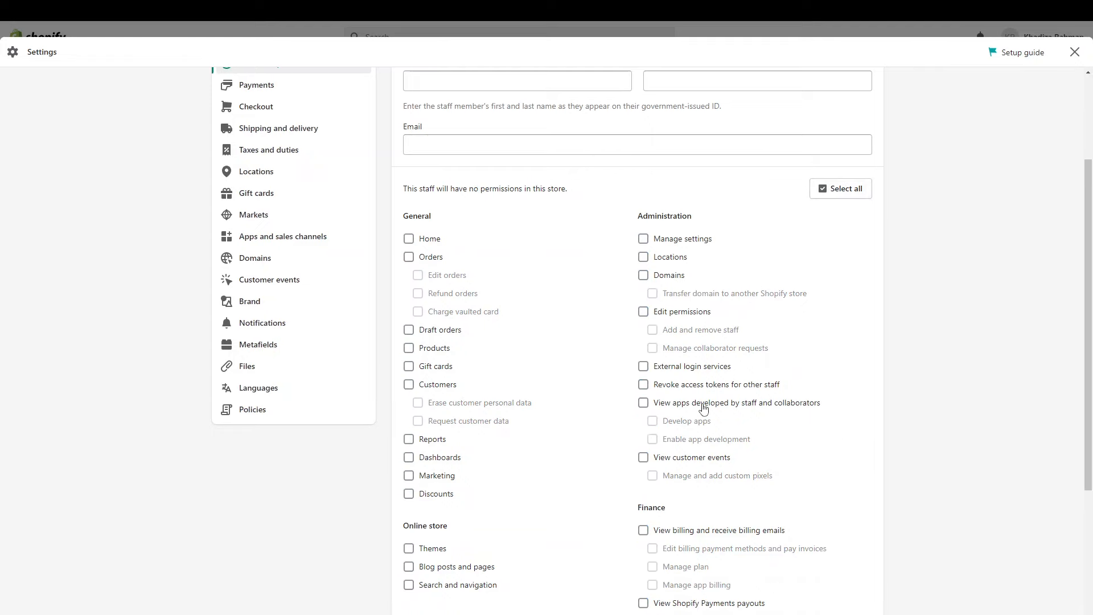
{"action": "scroll", "coordinate": [701, 408], "scroll_direction": "down", "scroll_amount": 3}
{"action": "scroll", "coordinate": [704, 410], "scroll_direction": "down", "scroll_amount": 1}
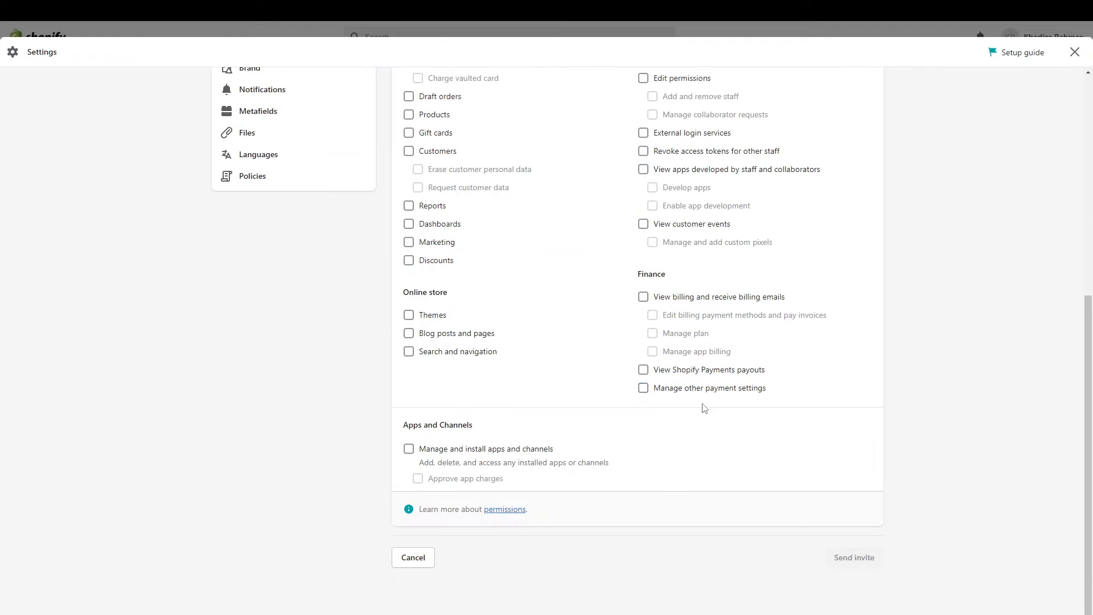
{"action": "left_click", "coordinate": [405, 563]}
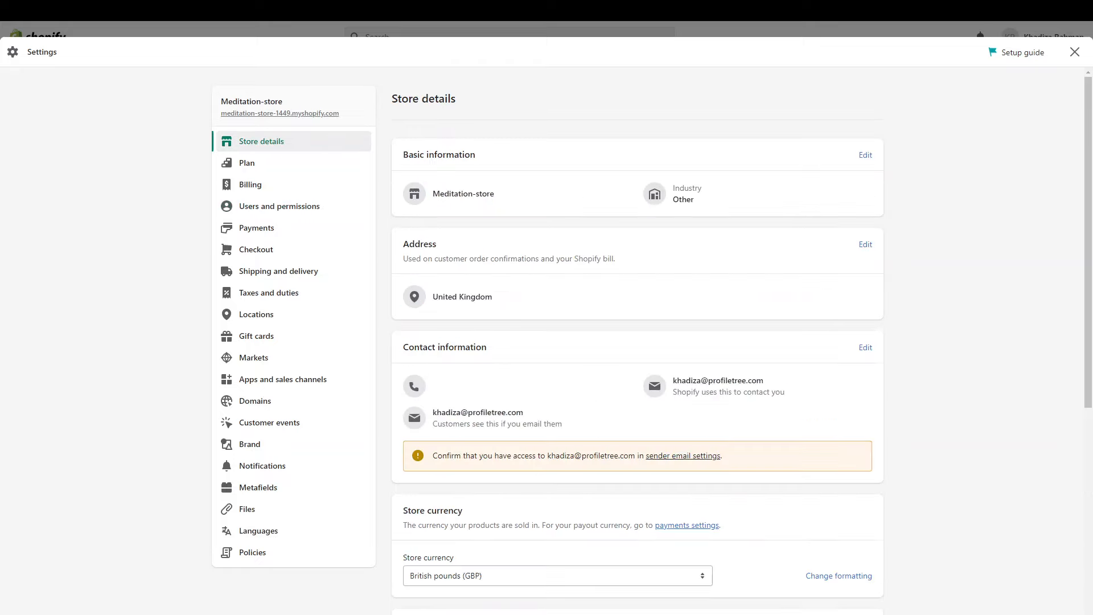
Review the store details, from basic information, address and contact information to store currency, time zone, units and order ID format
{"action": "scroll", "coordinate": [556, 373], "scroll_direction": "down", "scroll_amount": 1}
{"action": "scroll", "coordinate": [556, 373], "scroll_direction": "down", "scroll_amount": 3}
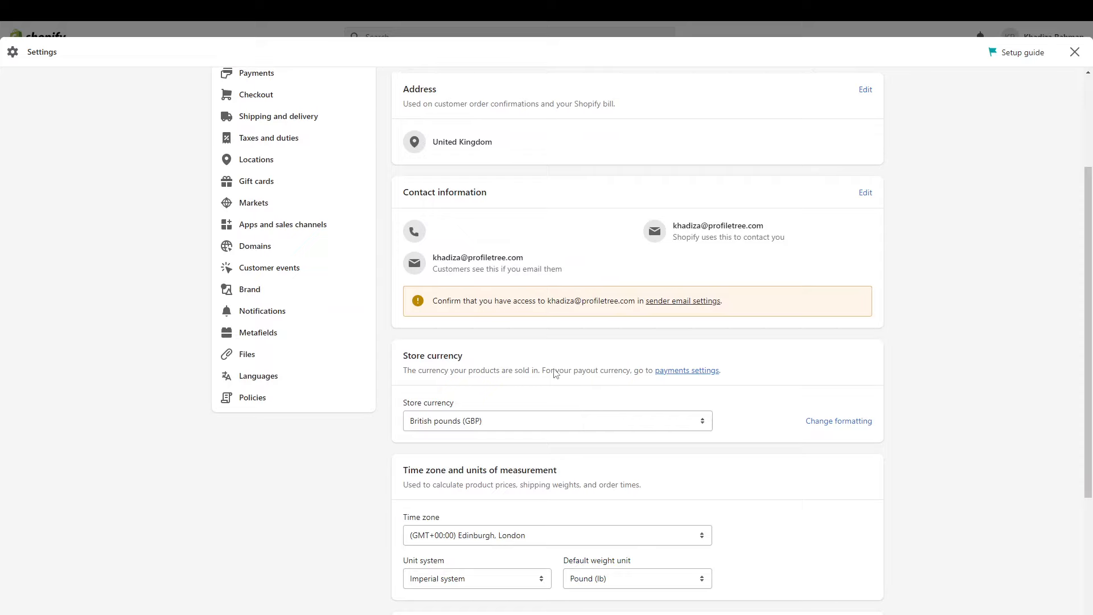
{"action": "scroll", "coordinate": [556, 373], "scroll_direction": "up", "scroll_amount": 3}
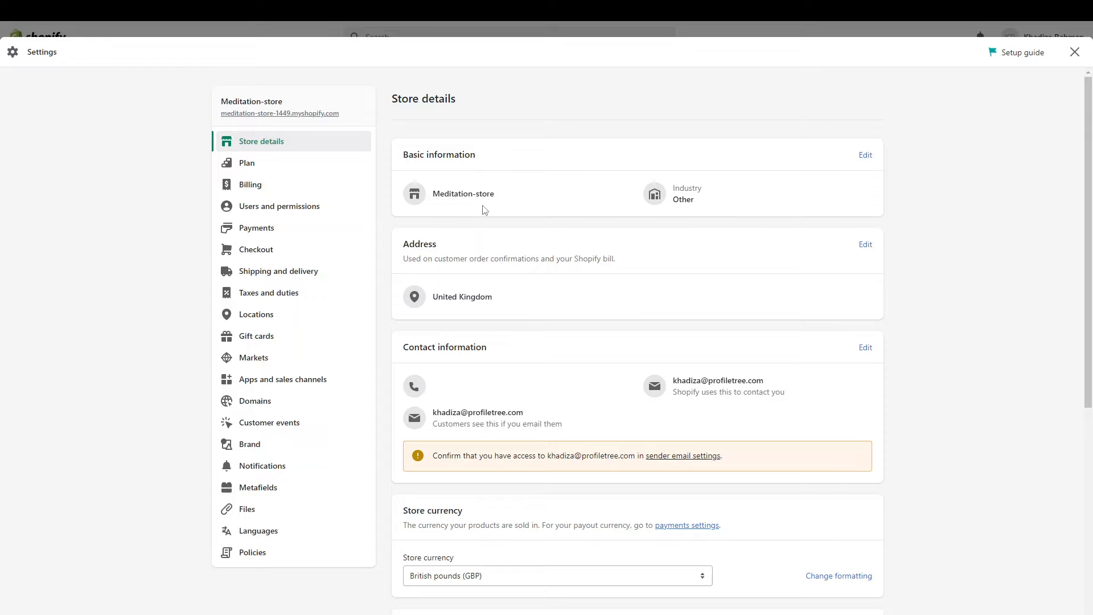
{"action": "scroll", "coordinate": [615, 325], "scroll_direction": "down", "scroll_amount": 4}
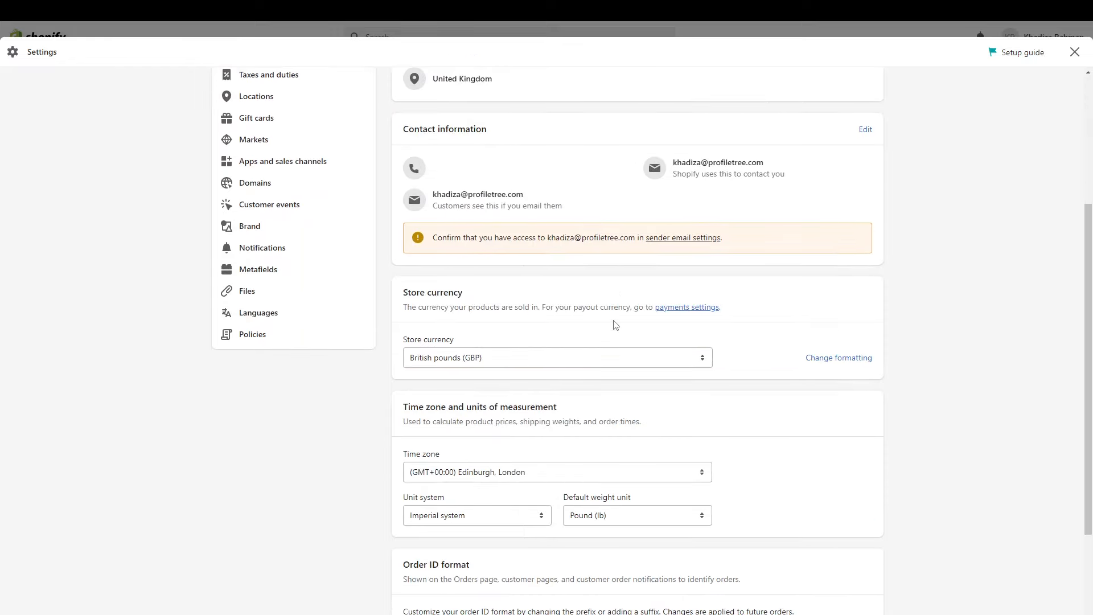
{"action": "scroll", "coordinate": [615, 324], "scroll_direction": "down", "scroll_amount": 3}
{"action": "scroll", "coordinate": [616, 325], "scroll_direction": "up", "scroll_amount": 1}
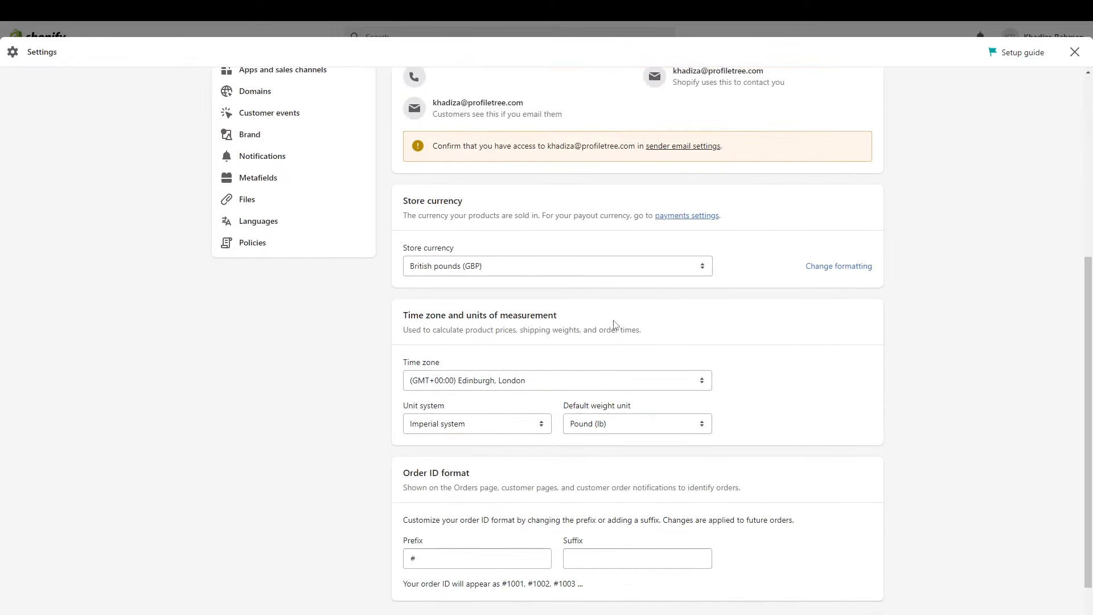
{"action": "scroll", "coordinate": [617, 326], "scroll_direction": "down", "scroll_amount": 1}
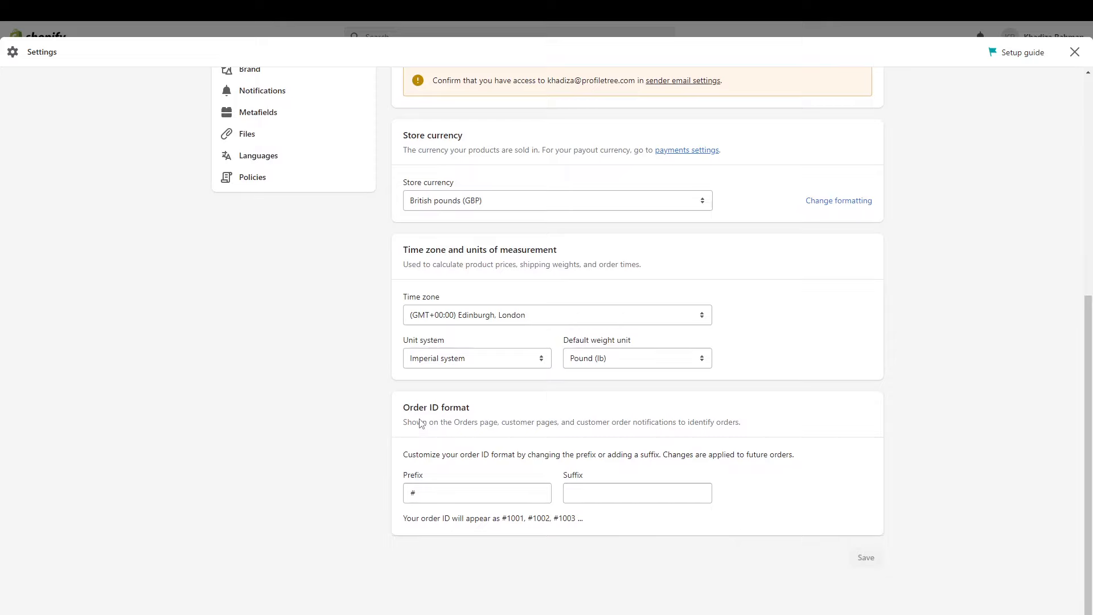
{"action": "left_click_drag", "start_coordinate": [419, 421], "coordinate": [493, 424]}
{"action": "left_click", "coordinate": [397, 429]}
{"action": "scroll", "coordinate": [667, 459], "scroll_direction": "up", "scroll_amount": 6}
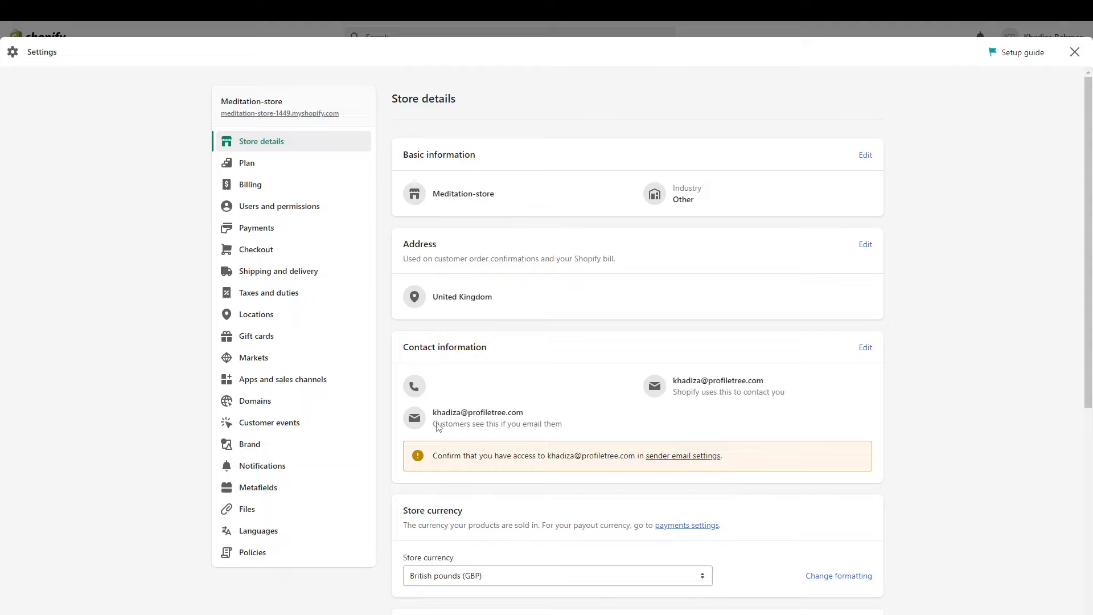
Open the notification settings and go over the customer notifications for orders, shipping and local delivery
{"action": "left_click", "coordinate": [261, 469]}
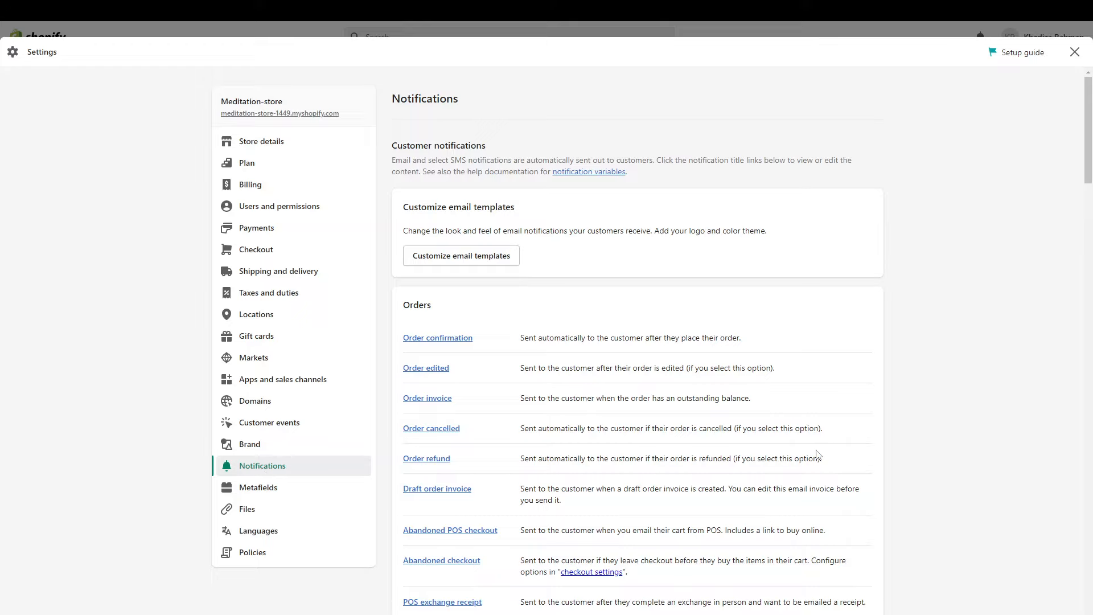
{"action": "scroll", "coordinate": [612, 384], "scroll_direction": "down", "scroll_amount": 2}
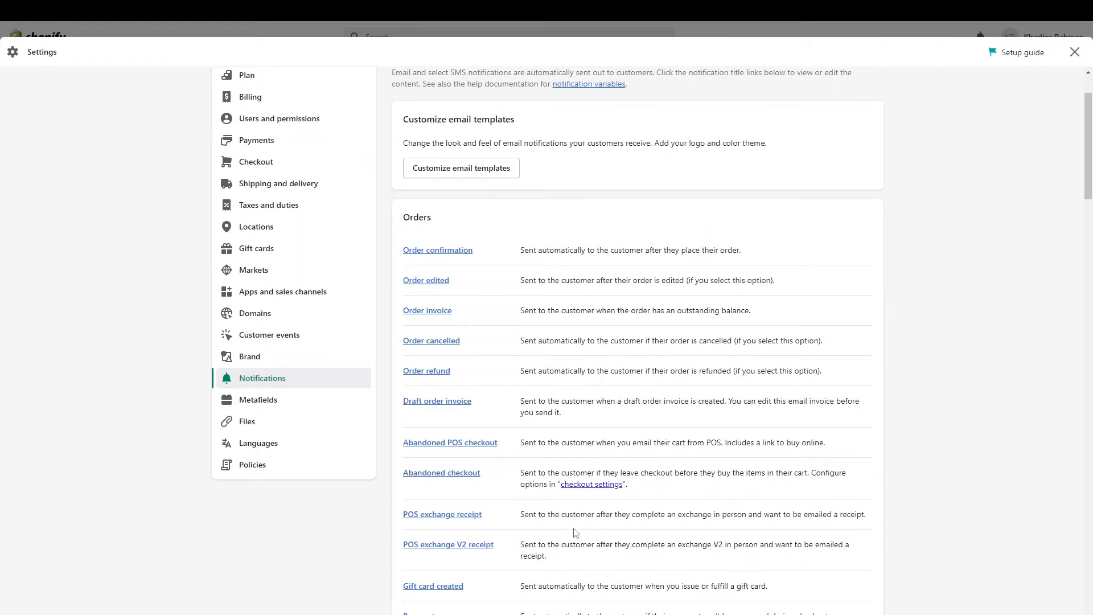
{"action": "scroll", "coordinate": [568, 549], "scroll_direction": "down", "scroll_amount": 10}
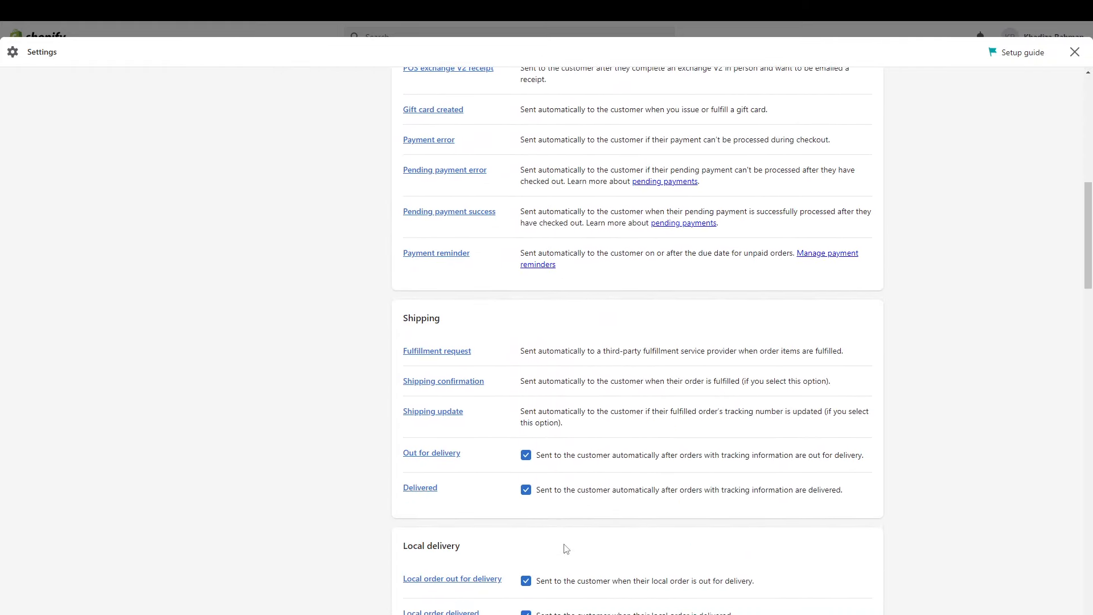
{"action": "scroll", "coordinate": [566, 549], "scroll_direction": "down", "scroll_amount": 2}
{"action": "scroll", "coordinate": [564, 549], "scroll_direction": "down", "scroll_amount": 4}
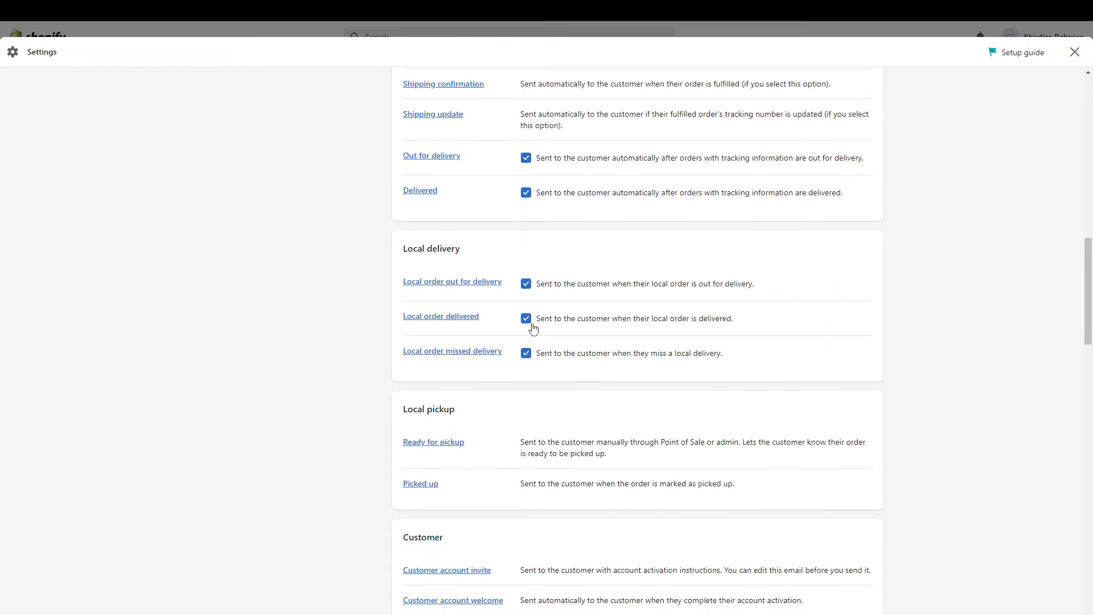
Open the Ready for pickup notification and examine its email preview, including the pickup location and order summary
{"action": "left_click", "coordinate": [449, 443]}
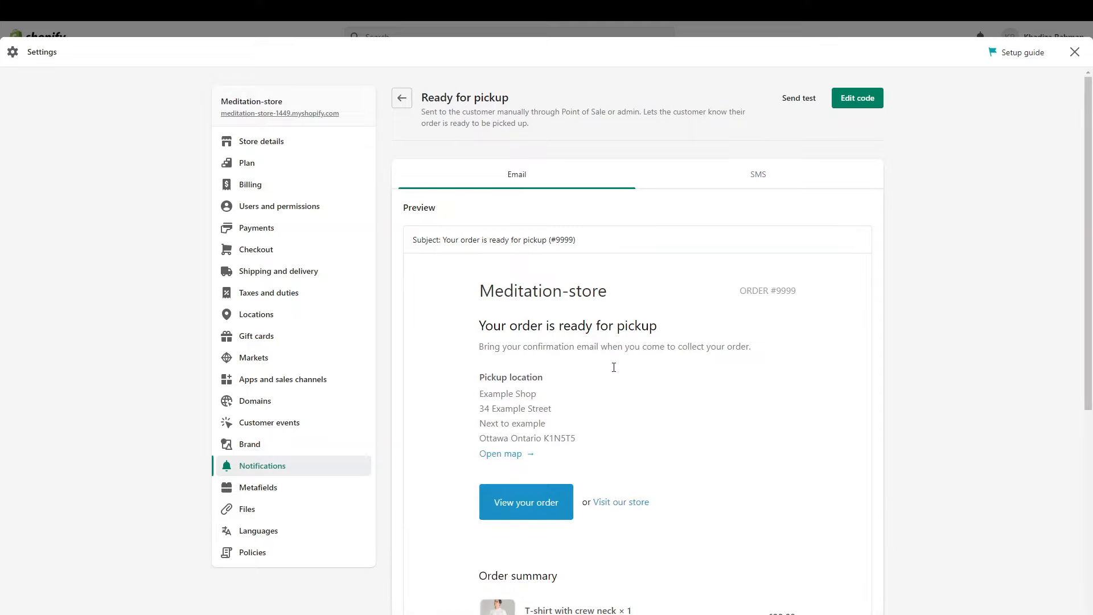
{"action": "scroll", "coordinate": [586, 405], "scroll_direction": "down", "scroll_amount": 2}
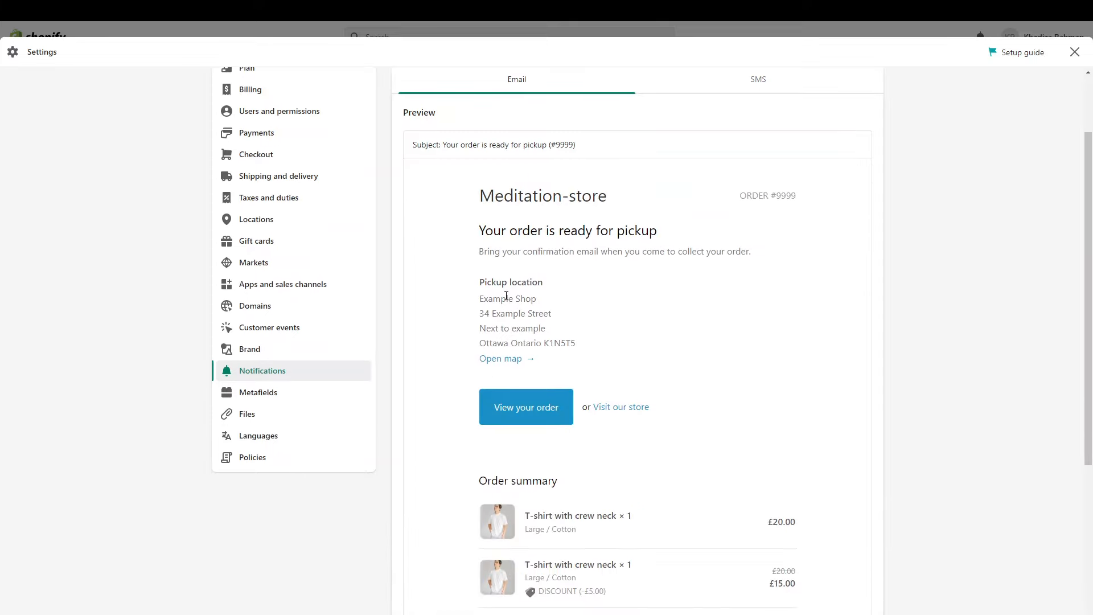
{"action": "left_click_drag", "start_coordinate": [507, 296], "coordinate": [534, 314]}
{"action": "scroll", "coordinate": [532, 410], "scroll_direction": "down", "scroll_amount": 5}
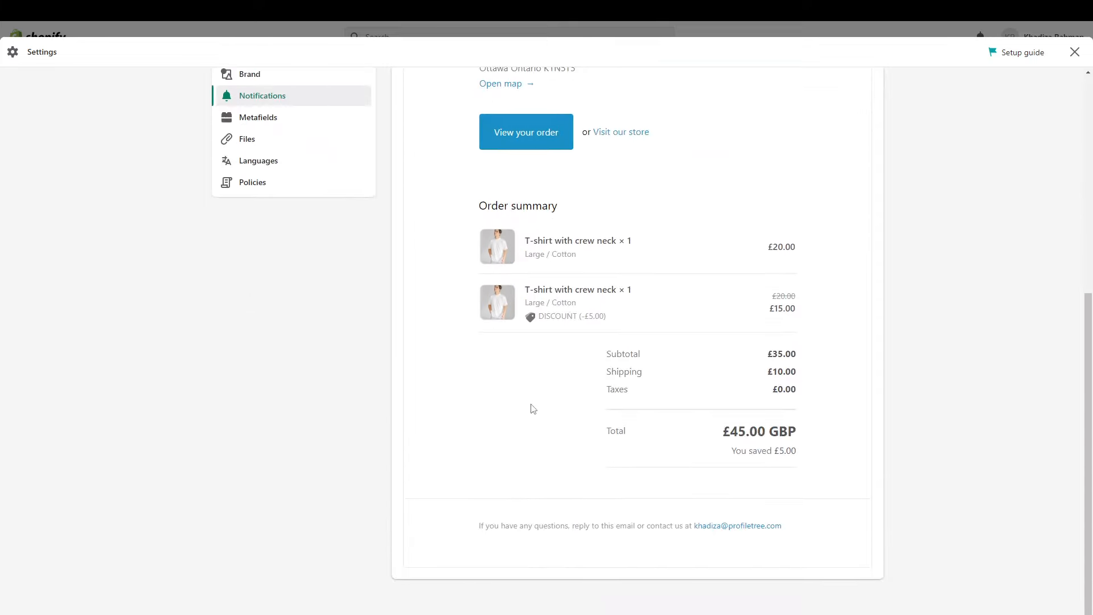
{"action": "scroll", "coordinate": [531, 410], "scroll_direction": "up", "scroll_amount": 7}
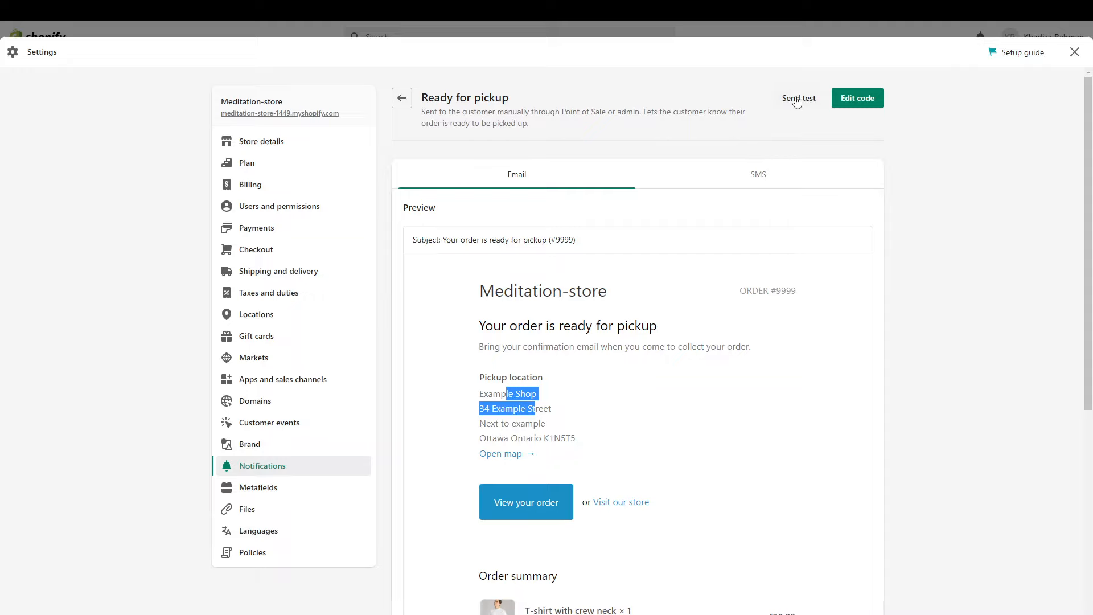
Open the Ready for pickup email's code, read through its HTML body, and return to the email preview
{"action": "left_click", "coordinate": [857, 101]}
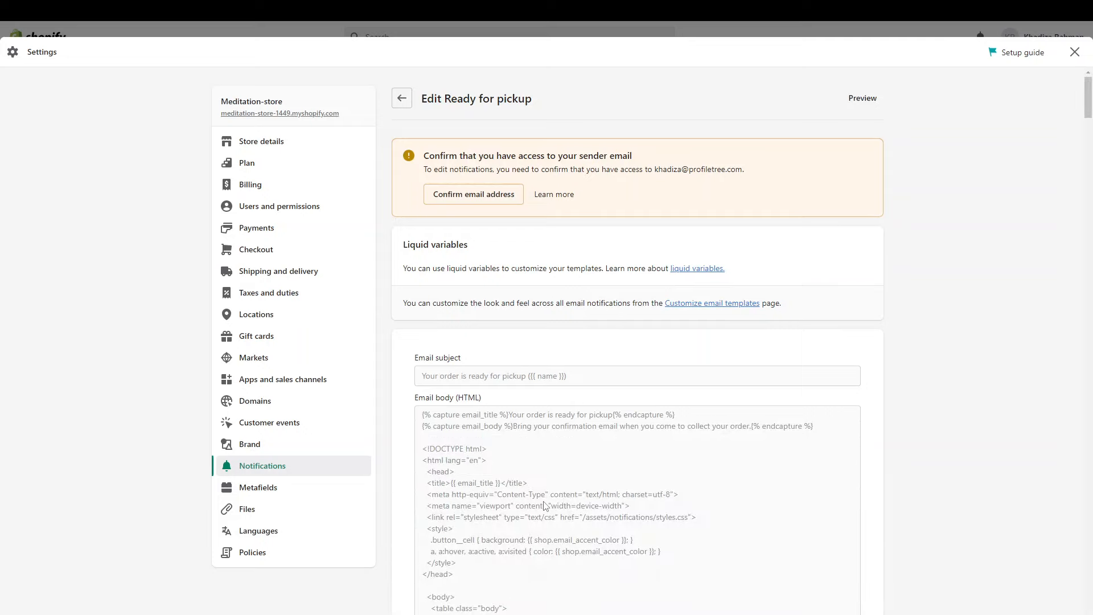
{"action": "scroll", "coordinate": [545, 506], "scroll_direction": "down", "scroll_amount": 7}
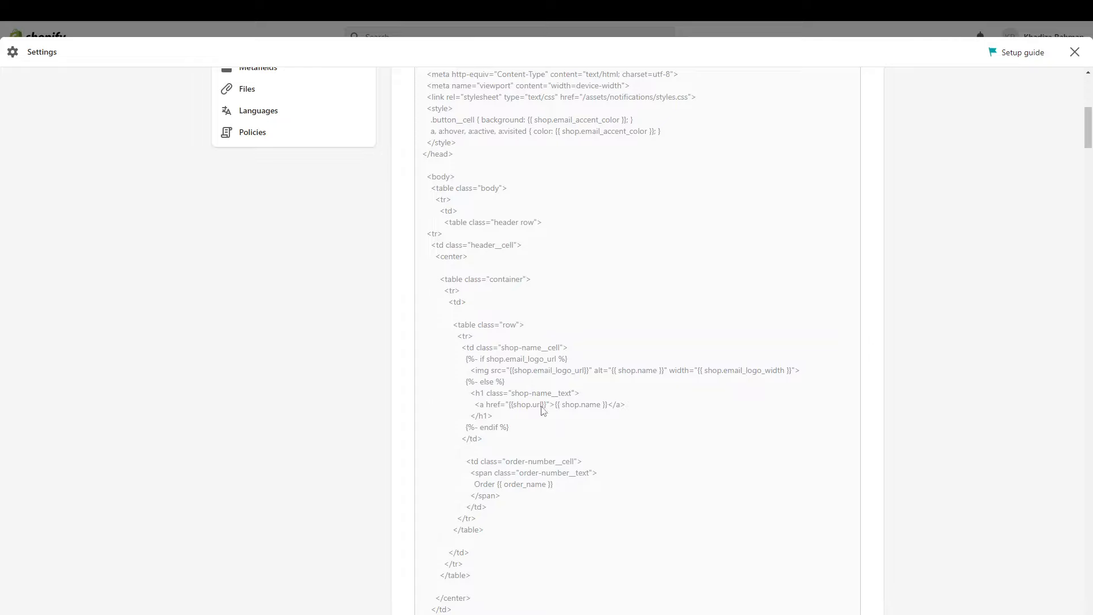
{"action": "scroll", "coordinate": [544, 414], "scroll_direction": "down", "scroll_amount": 5}
{"action": "scroll", "coordinate": [543, 414], "scroll_direction": "down", "scroll_amount": 7}
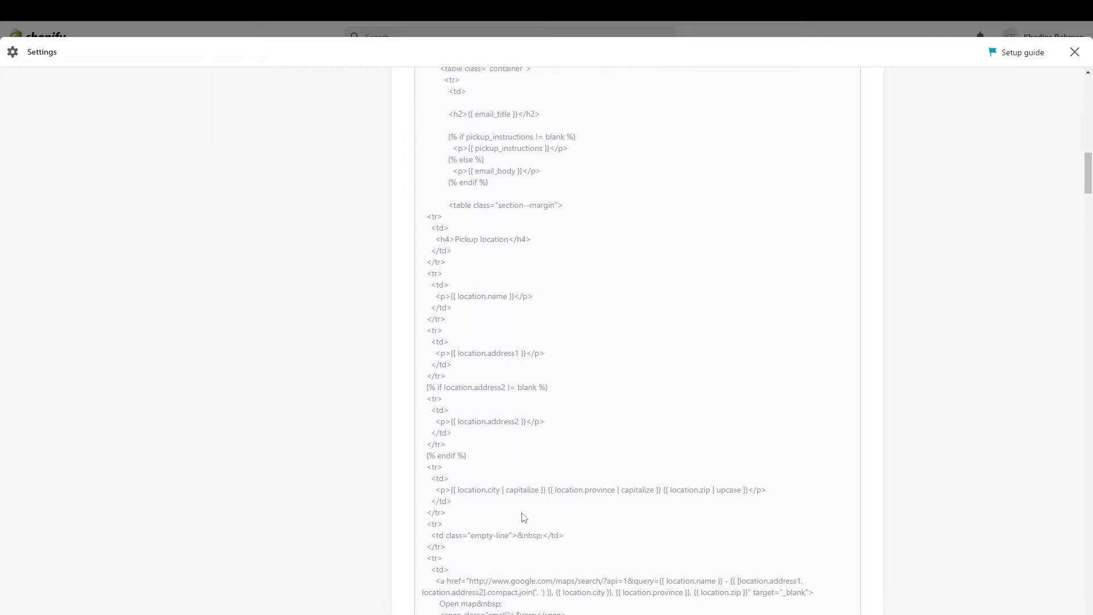
{"action": "scroll", "coordinate": [527, 520], "scroll_direction": "down", "scroll_amount": 2}
{"action": "scroll", "coordinate": [530, 522], "scroll_direction": "down", "scroll_amount": 3}
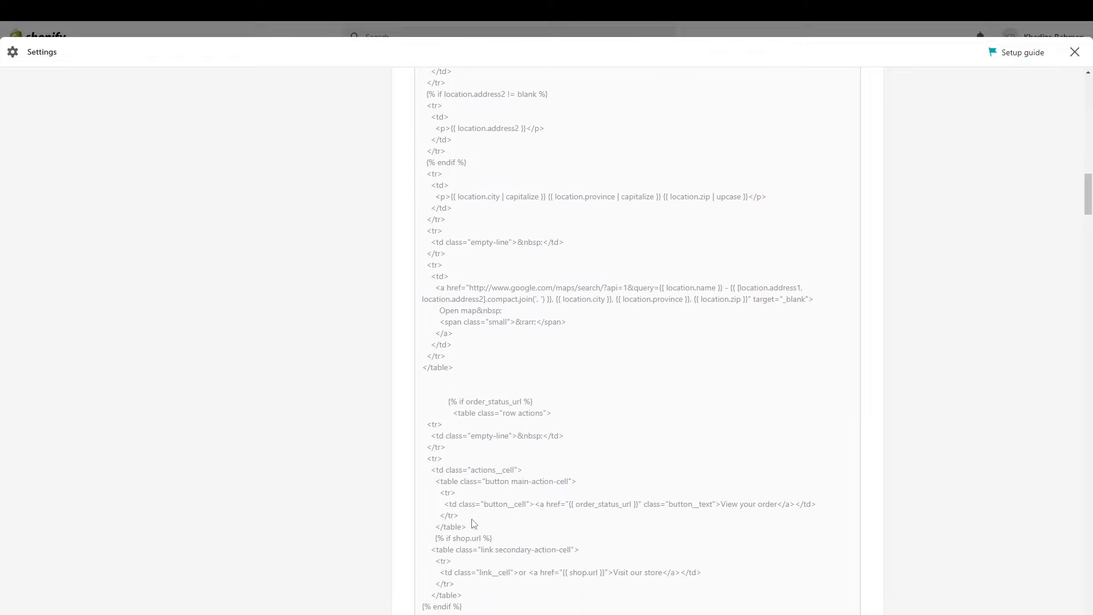
{"action": "scroll", "coordinate": [489, 540], "scroll_direction": "down", "scroll_amount": 8}
{"action": "scroll", "coordinate": [490, 540], "scroll_direction": "down", "scroll_amount": 8}
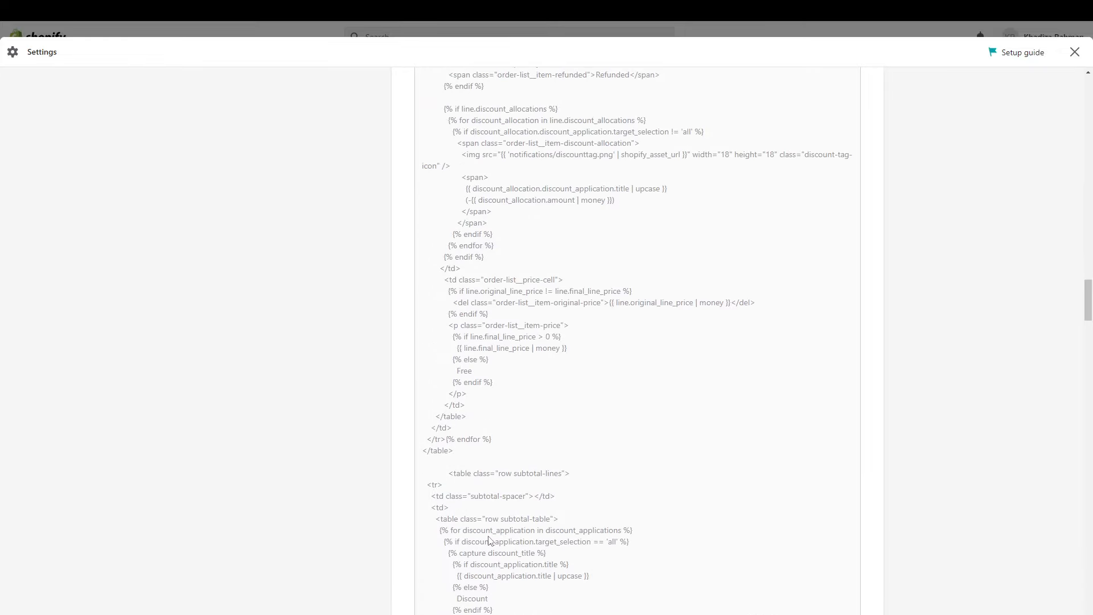
{"action": "scroll", "coordinate": [489, 540], "scroll_direction": "up", "scroll_amount": 15}
{"action": "scroll", "coordinate": [490, 540], "scroll_direction": "up", "scroll_amount": 15}
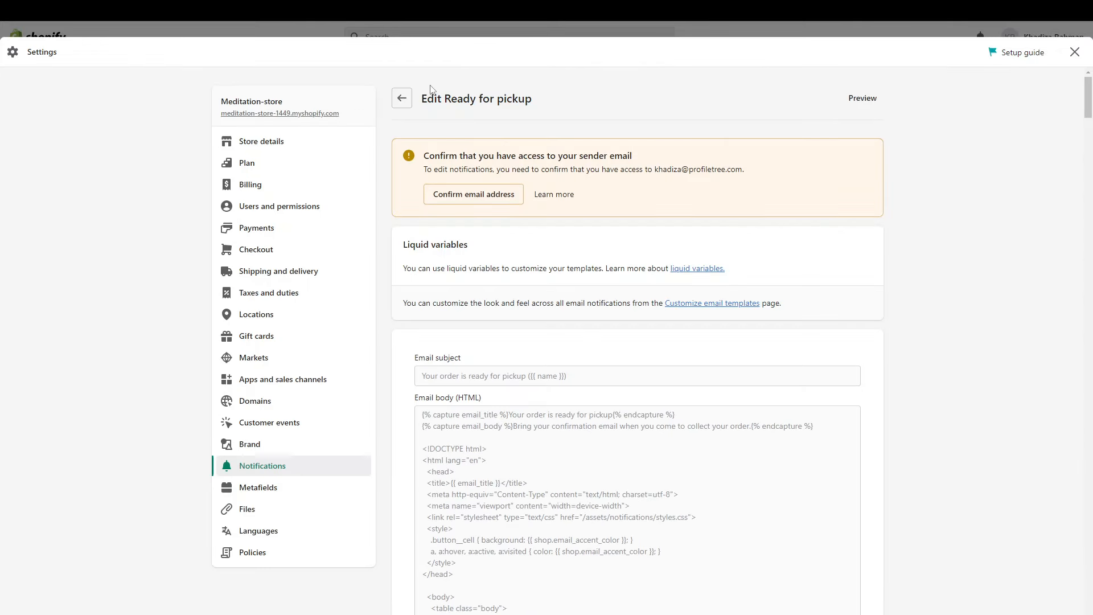
{"action": "left_click", "coordinate": [404, 101]}
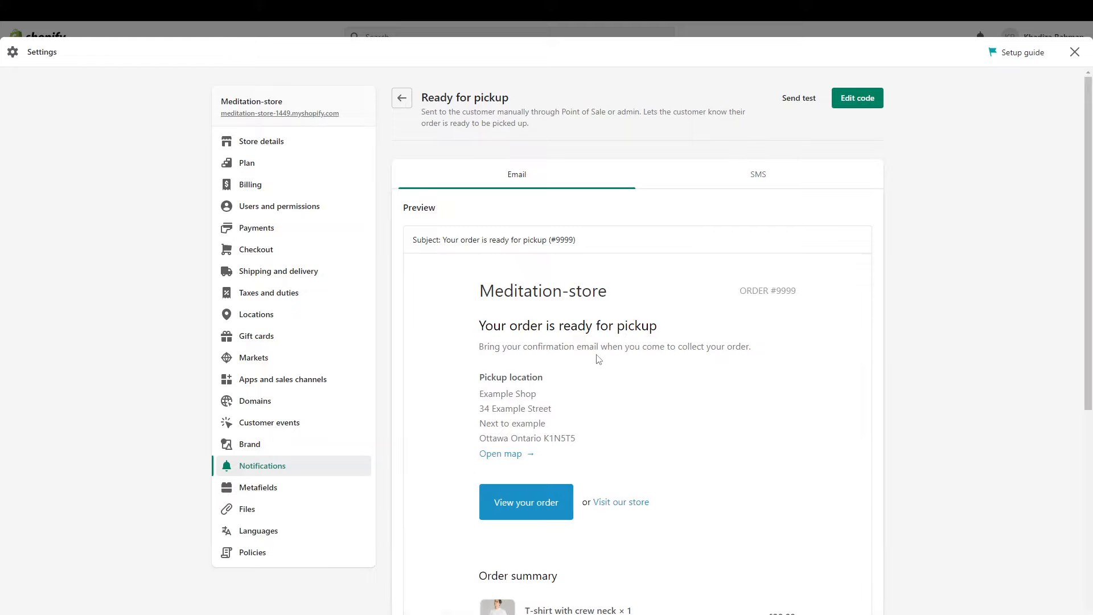
{"action": "scroll", "coordinate": [599, 359], "scroll_direction": "down", "scroll_amount": 6}
{"action": "scroll", "coordinate": [599, 359], "scroll_direction": "up", "scroll_amount": 6}
{"action": "scroll", "coordinate": [598, 358], "scroll_direction": "down", "scroll_amount": 1}
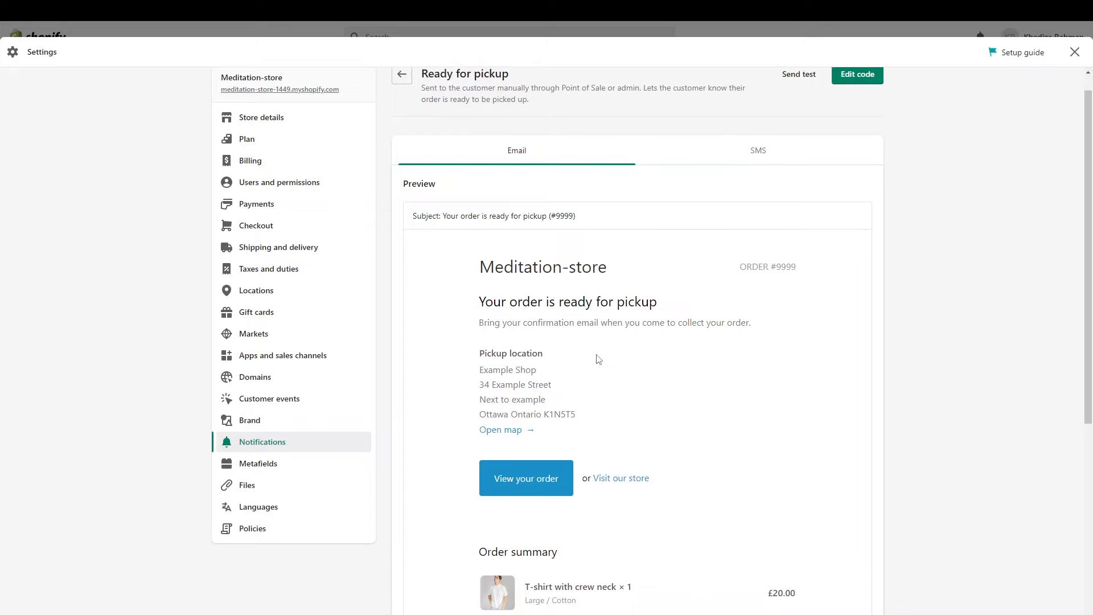
Return to the full notifications list, review it through email open tracking, staff order notifications and webhooks, and close the settings
{"action": "left_click", "coordinate": [288, 443]}
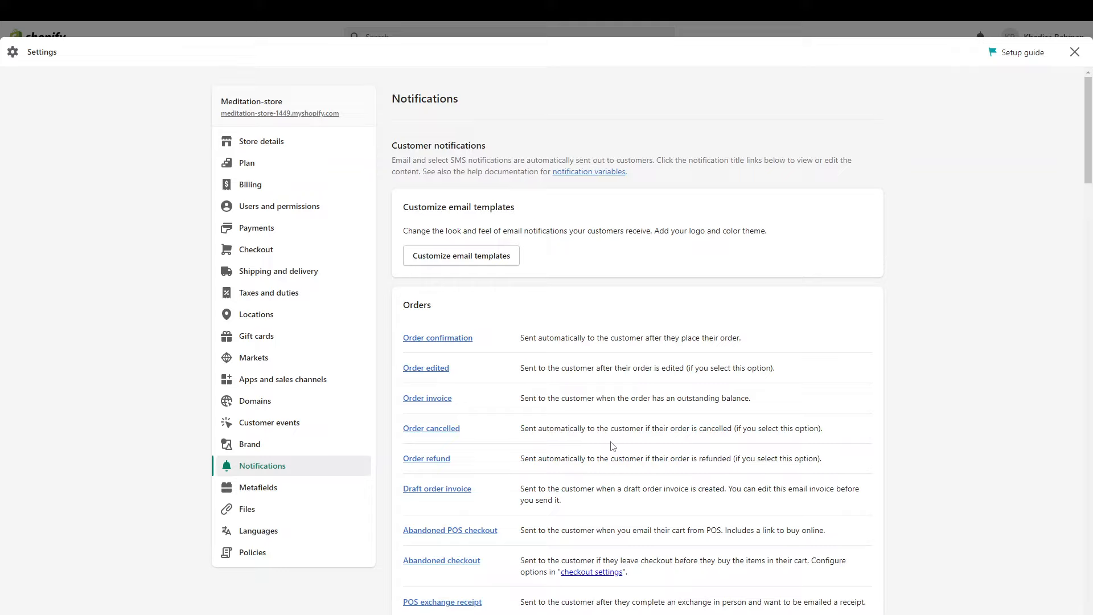
{"action": "scroll", "coordinate": [613, 446], "scroll_direction": "down", "scroll_amount": 10}
{"action": "scroll", "coordinate": [612, 446], "scroll_direction": "down", "scroll_amount": 15}
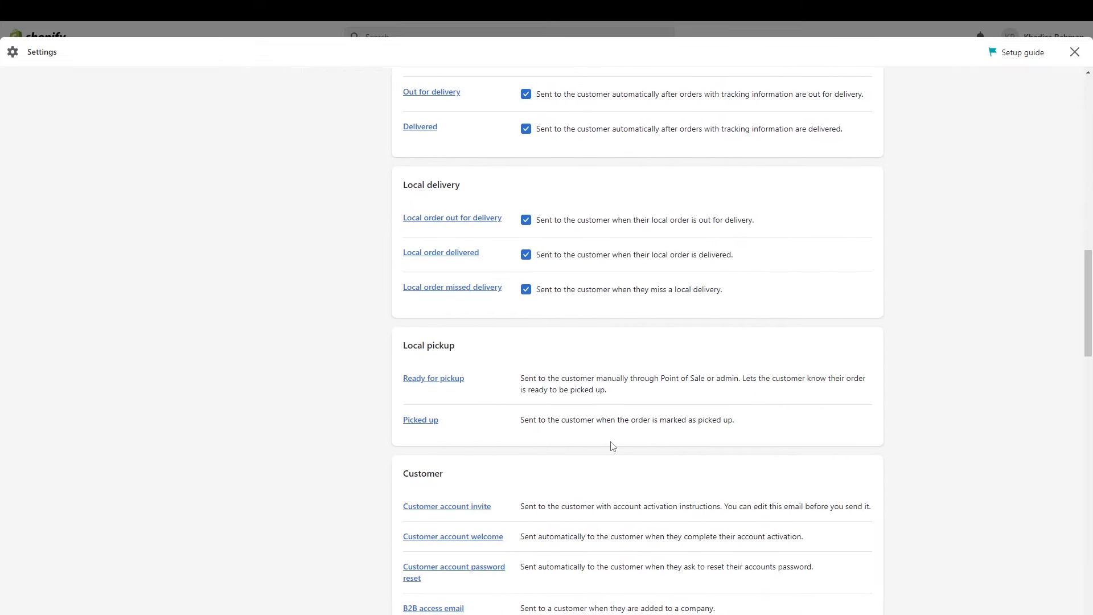
{"action": "scroll", "coordinate": [577, 403], "scroll_direction": "down", "scroll_amount": 15}
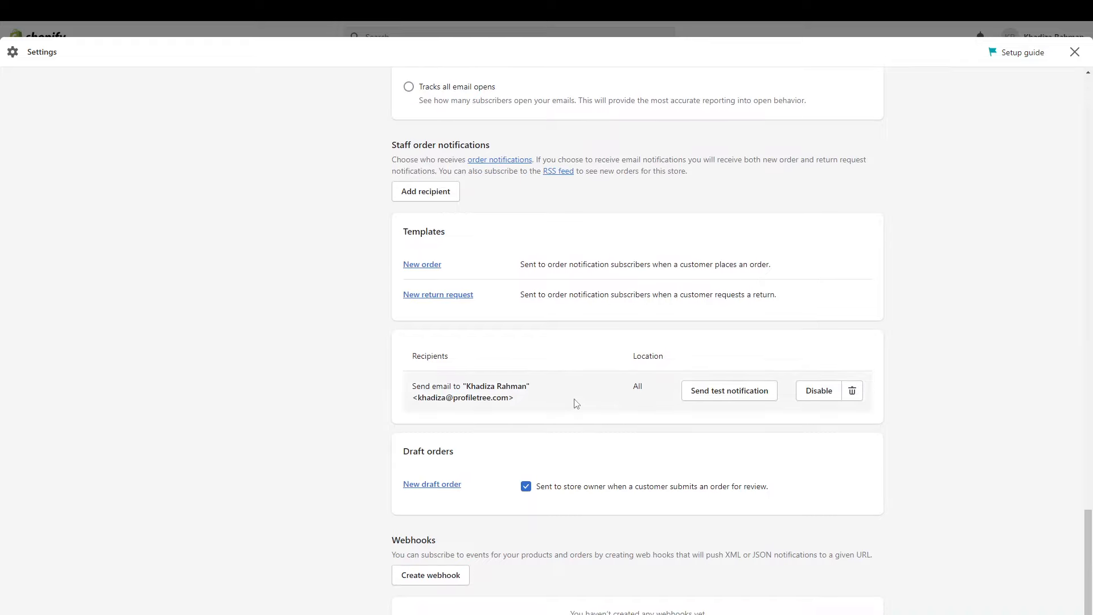
{"action": "scroll", "coordinate": [576, 403], "scroll_direction": "up", "scroll_amount": 1}
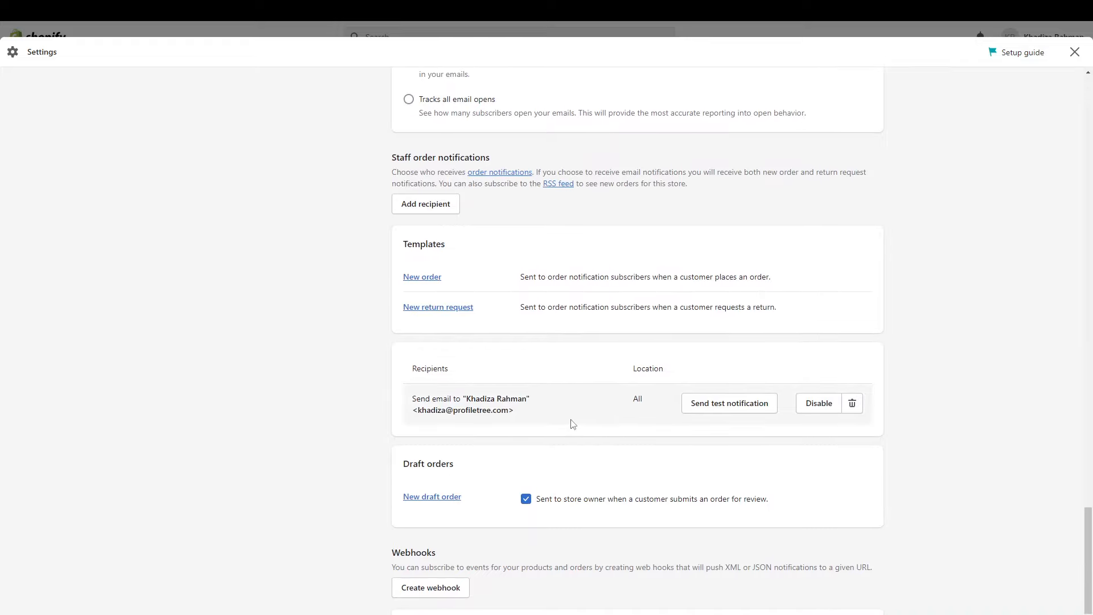
{"action": "scroll", "coordinate": [573, 424], "scroll_direction": "up", "scroll_amount": 6}
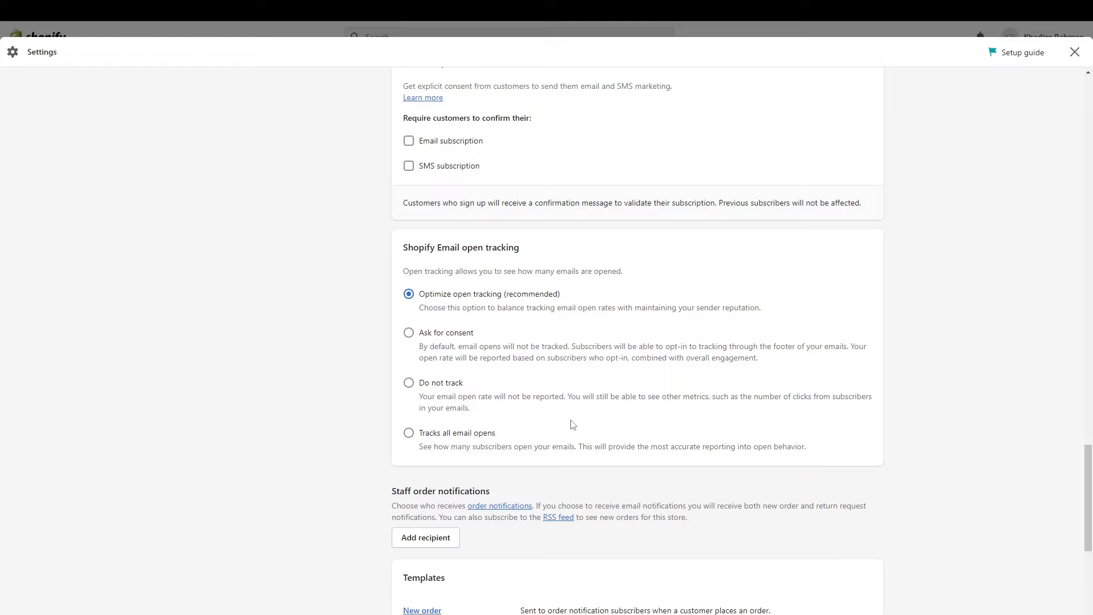
{"action": "scroll", "coordinate": [569, 423], "scroll_direction": "up", "scroll_amount": 20}
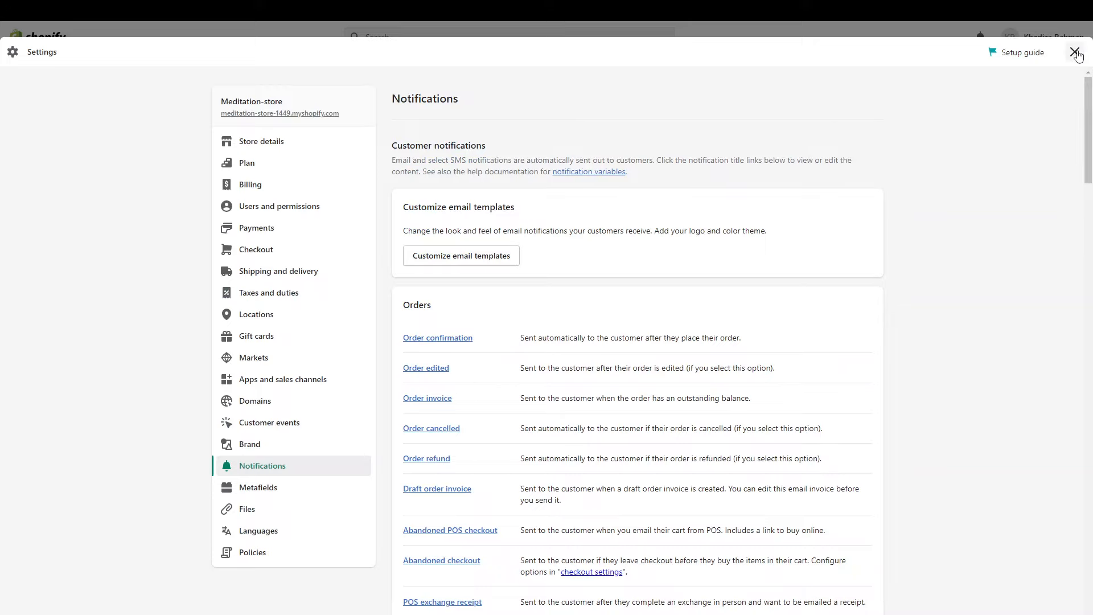
{"action": "key", "text": "Escape"}
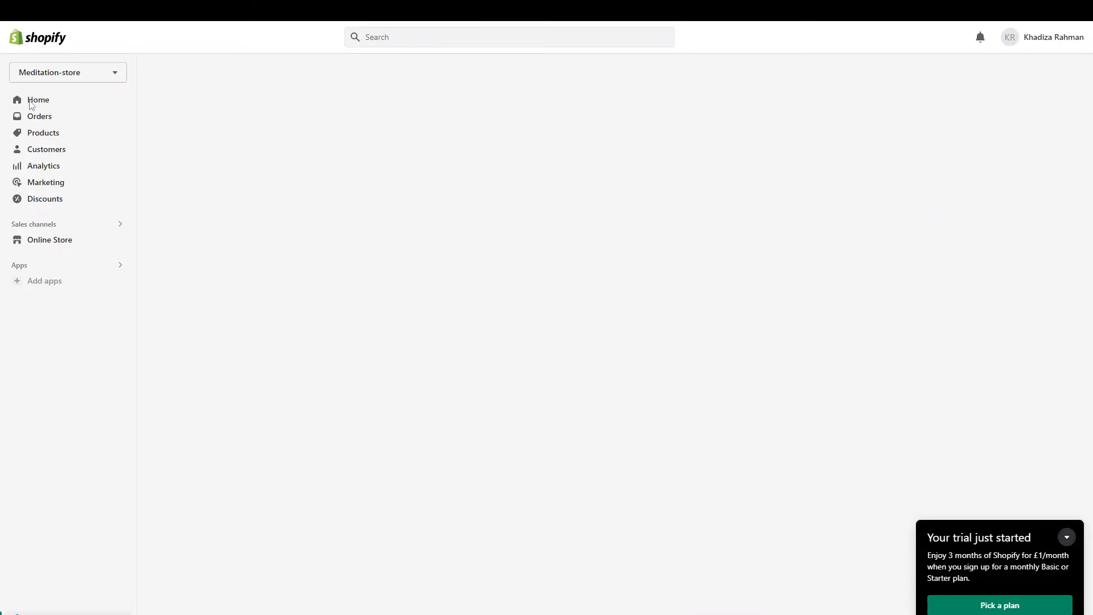